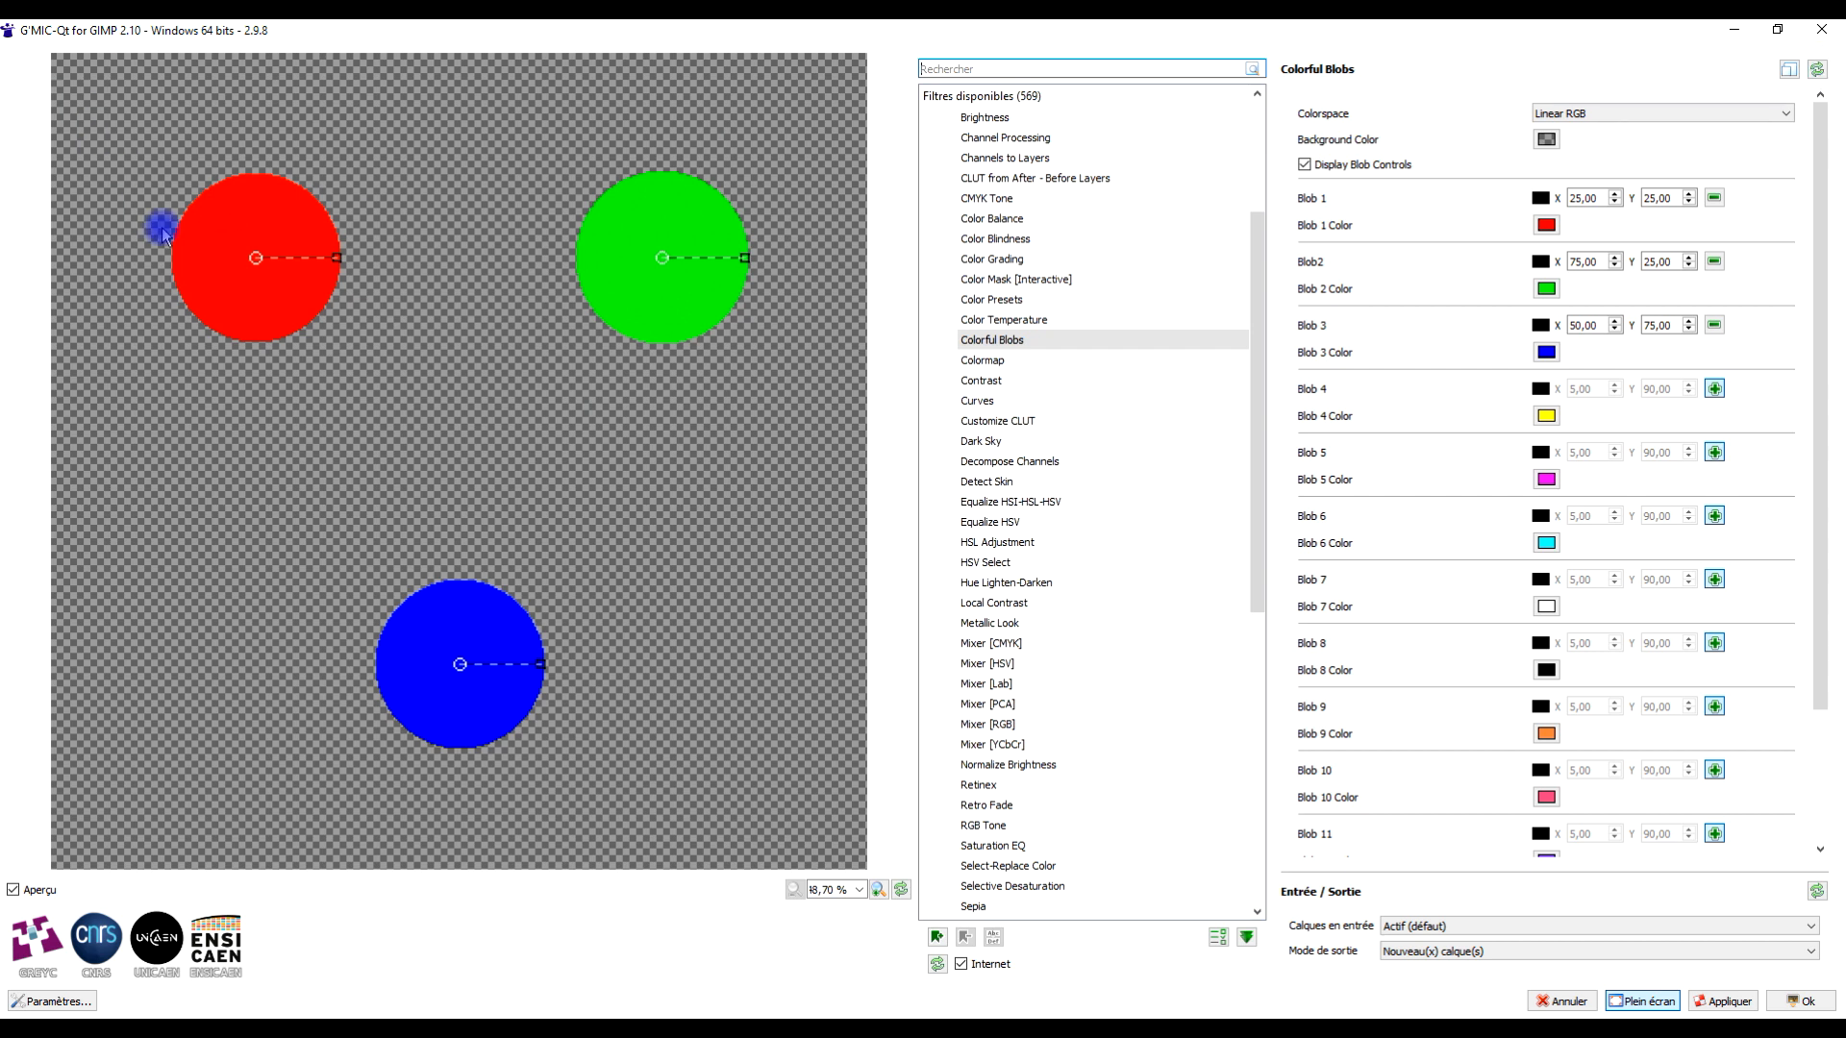
- Drag the red, green and blue blobs together into the centre of the preview so they merge
drag(255, 257, 425, 342)
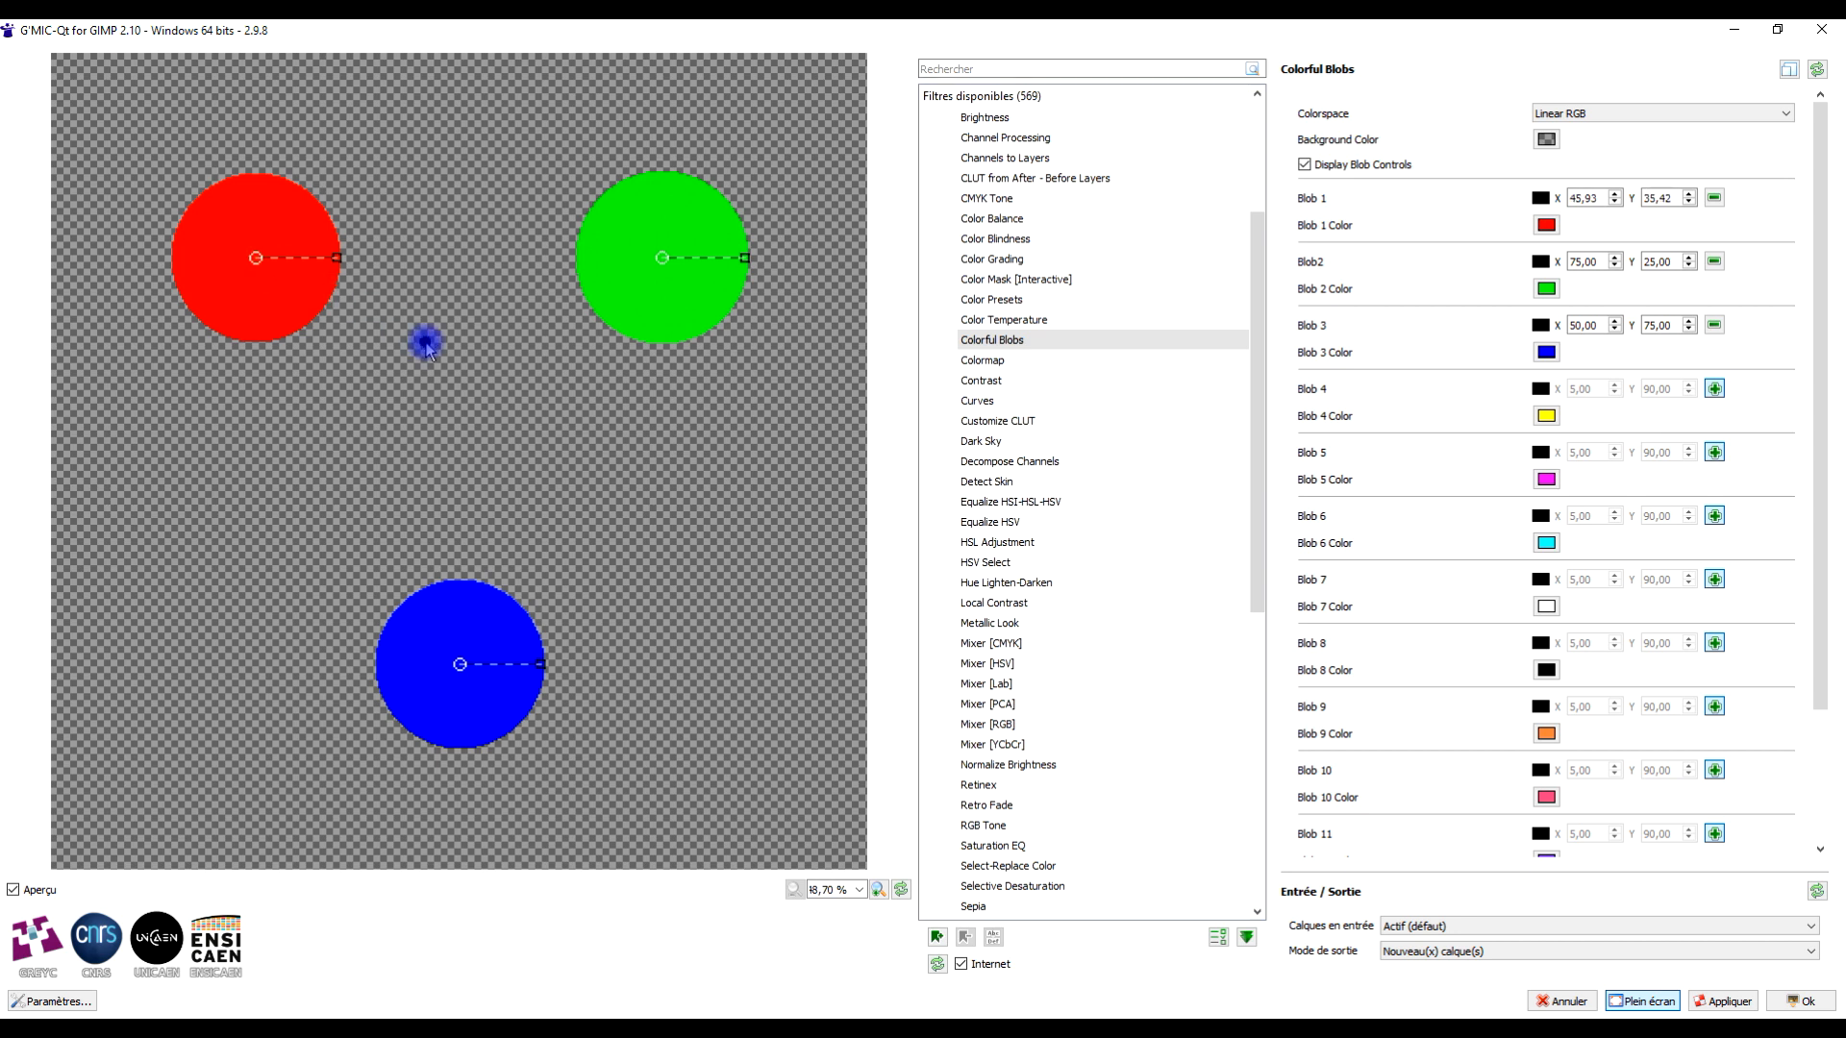
drag(662, 262, 575, 322)
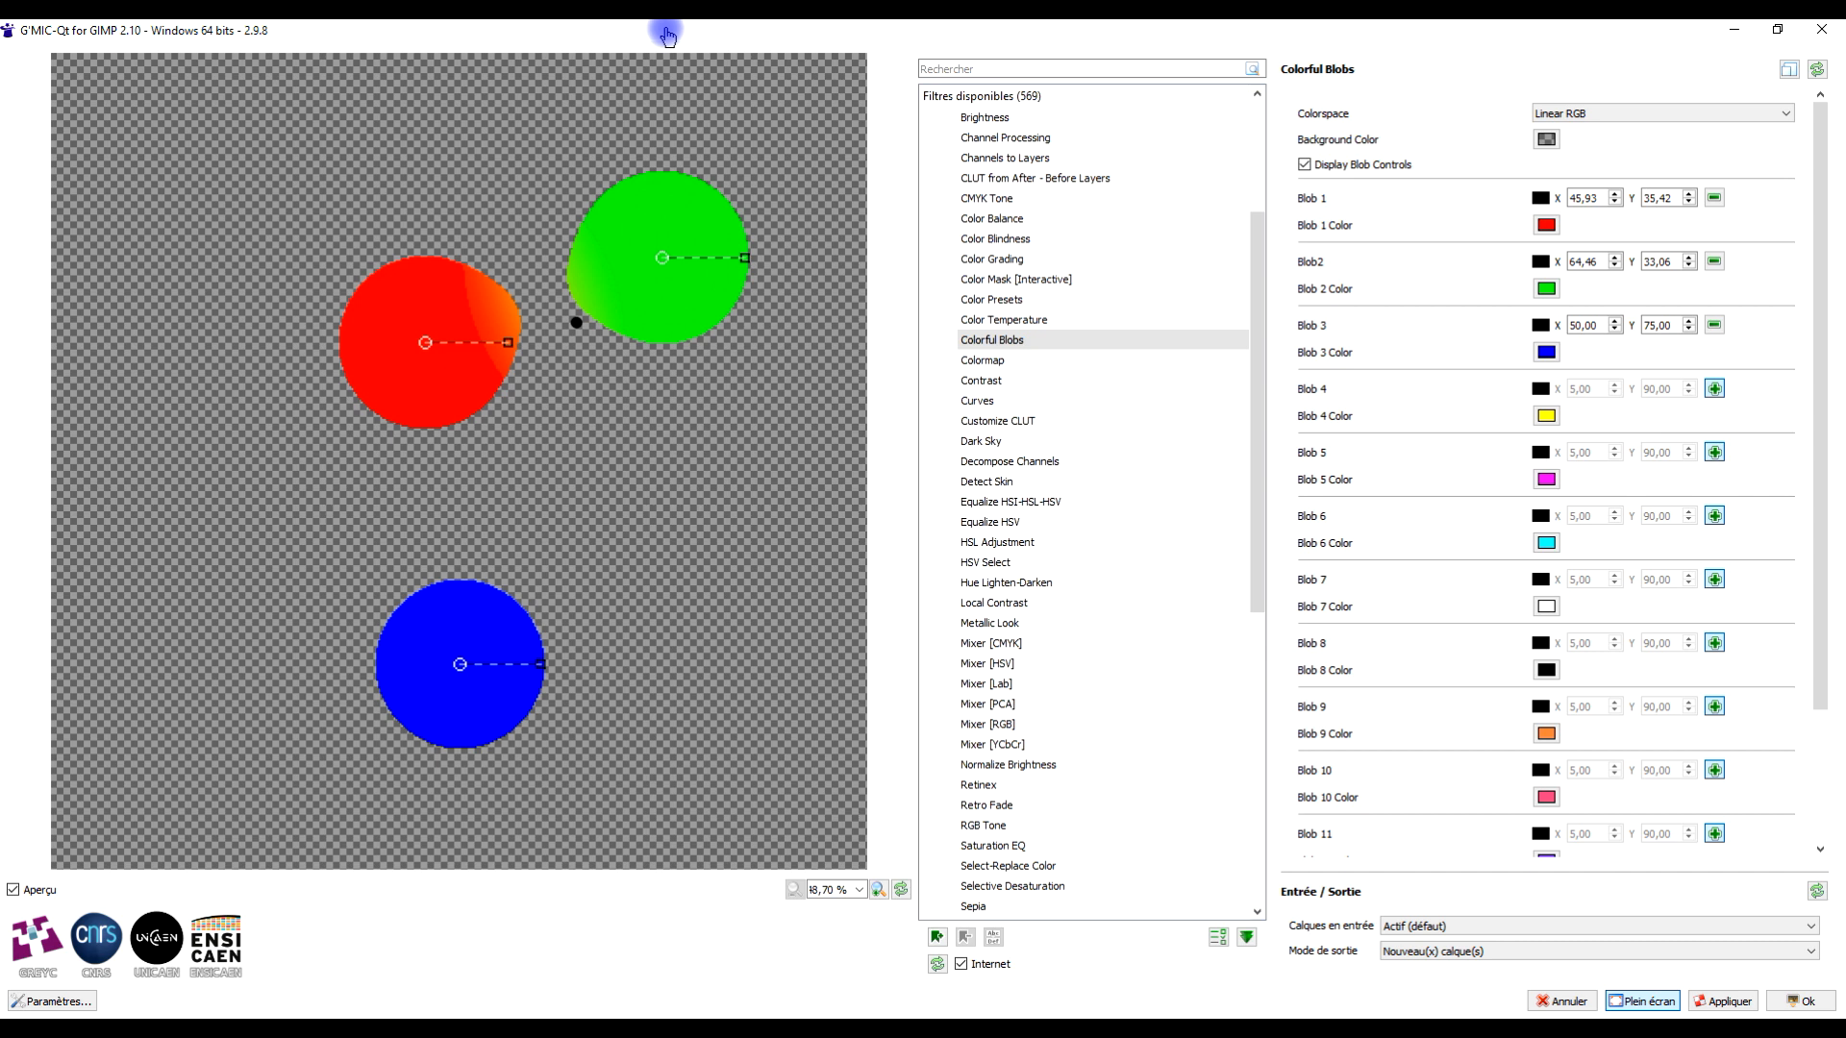
drag(460, 662, 514, 442)
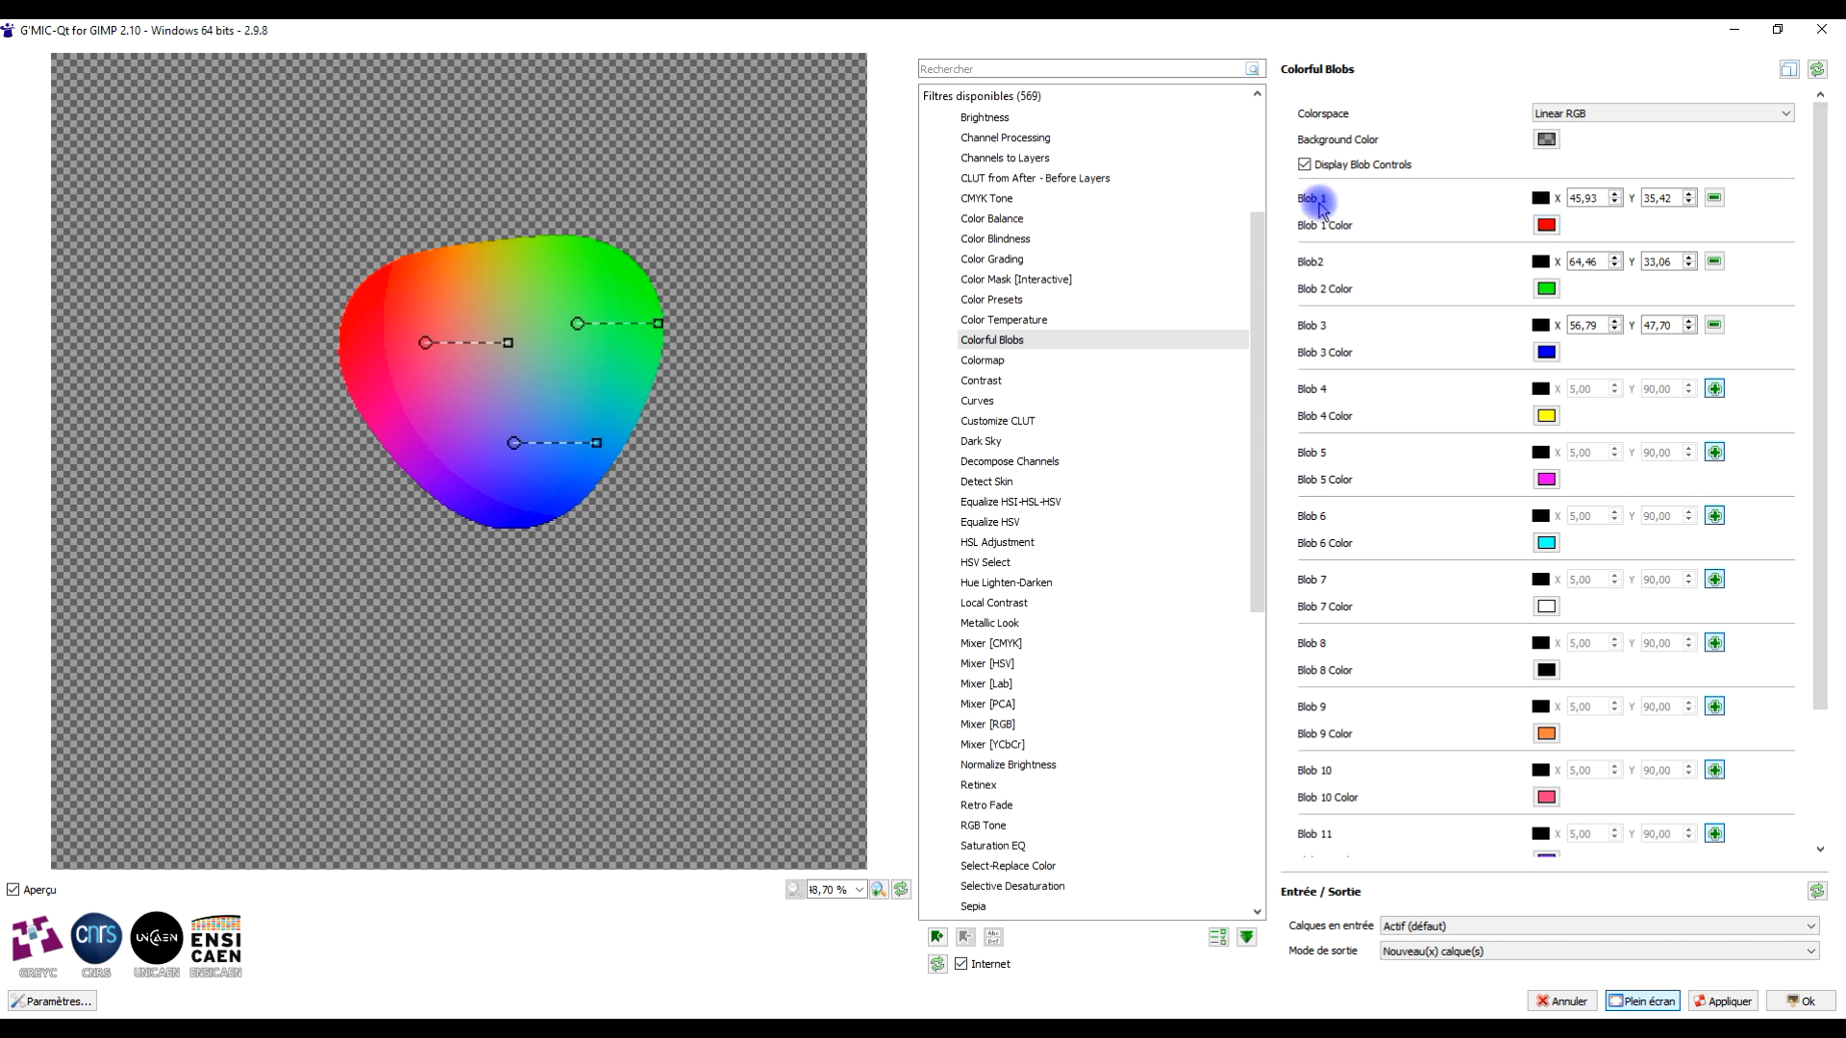
- Enable Blob 4 and move the yellow blob into the lower-left part of the merged shape
click(1714, 326)
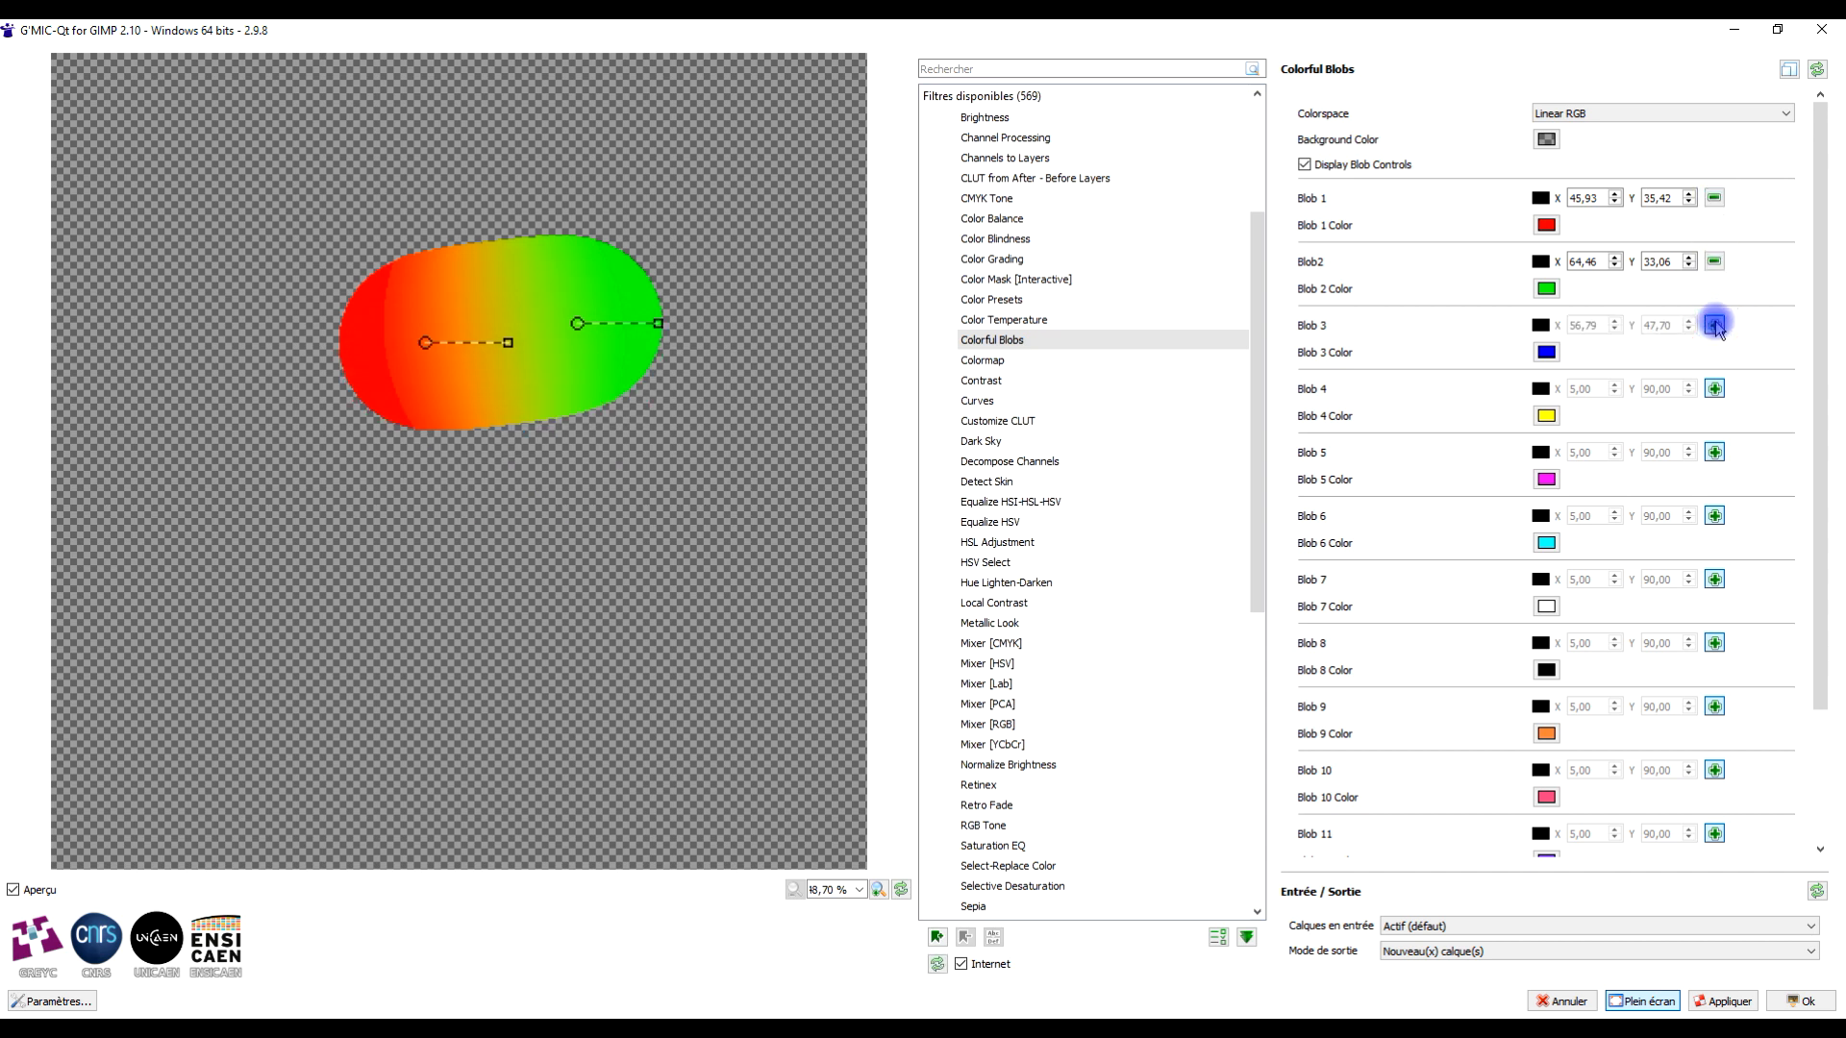
click(1715, 326)
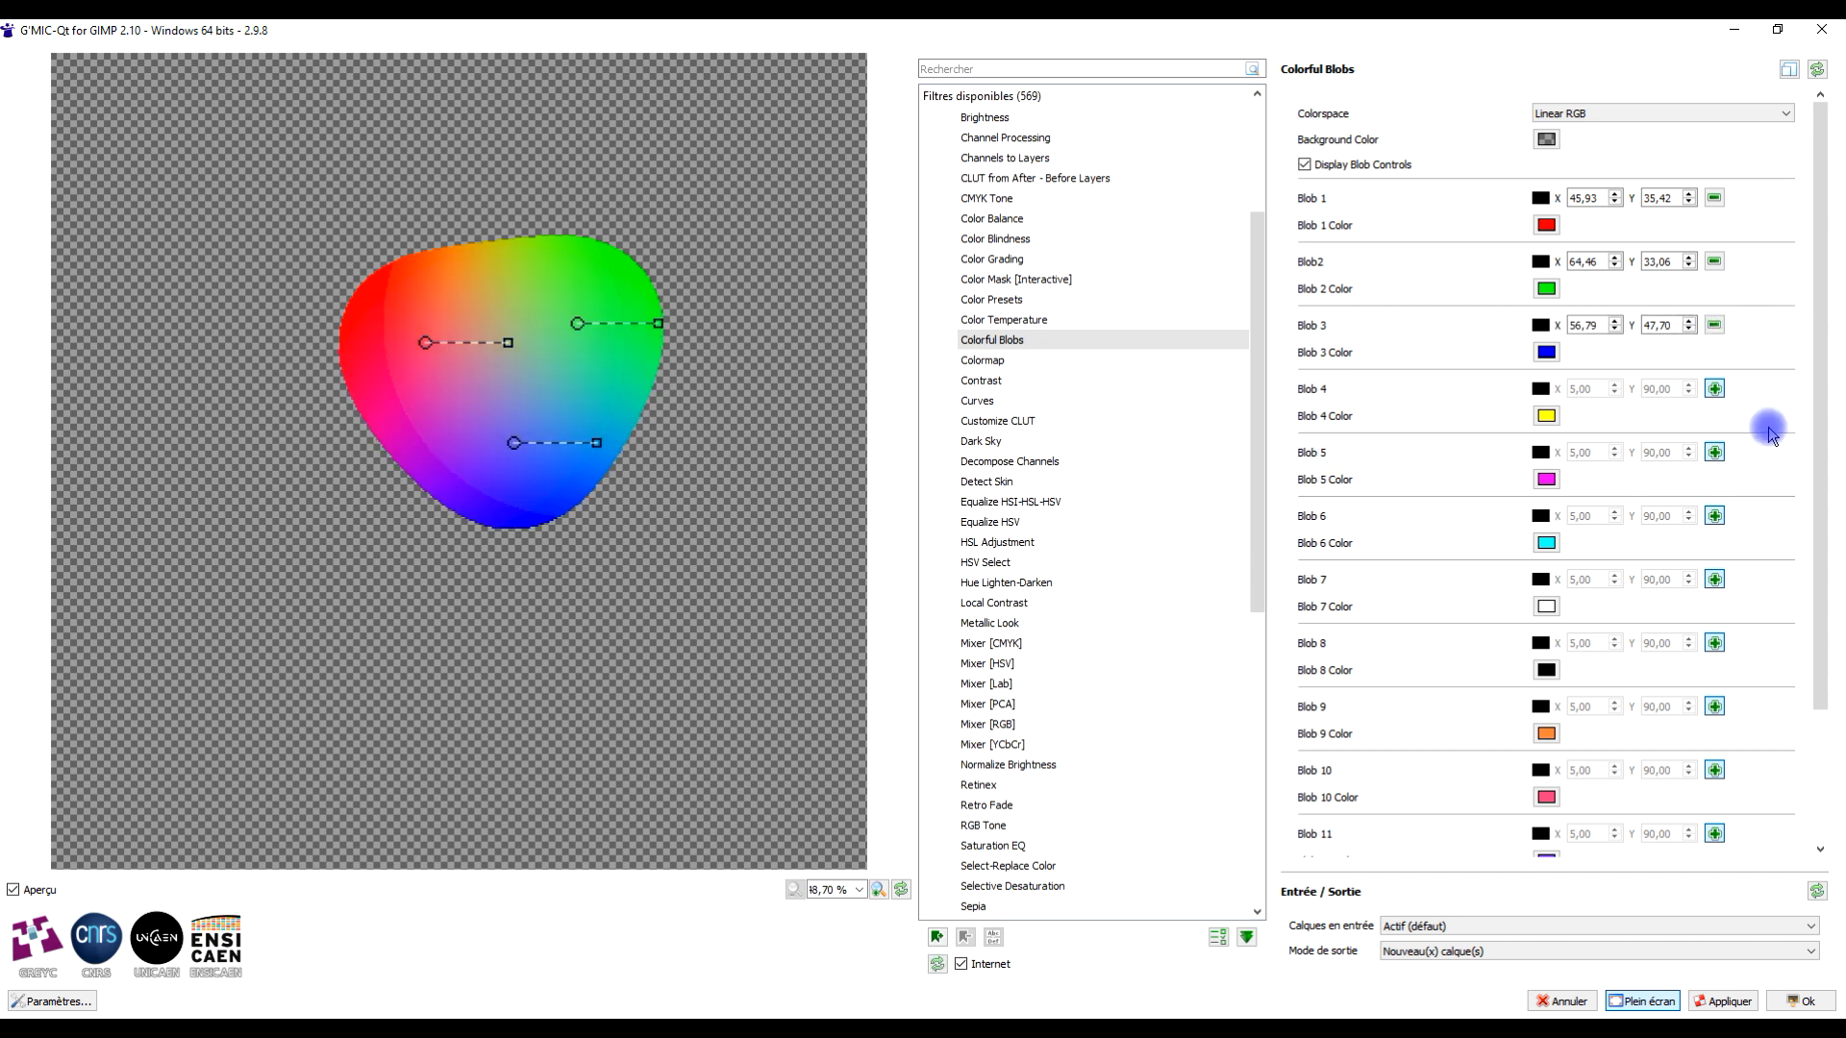
click(1715, 389)
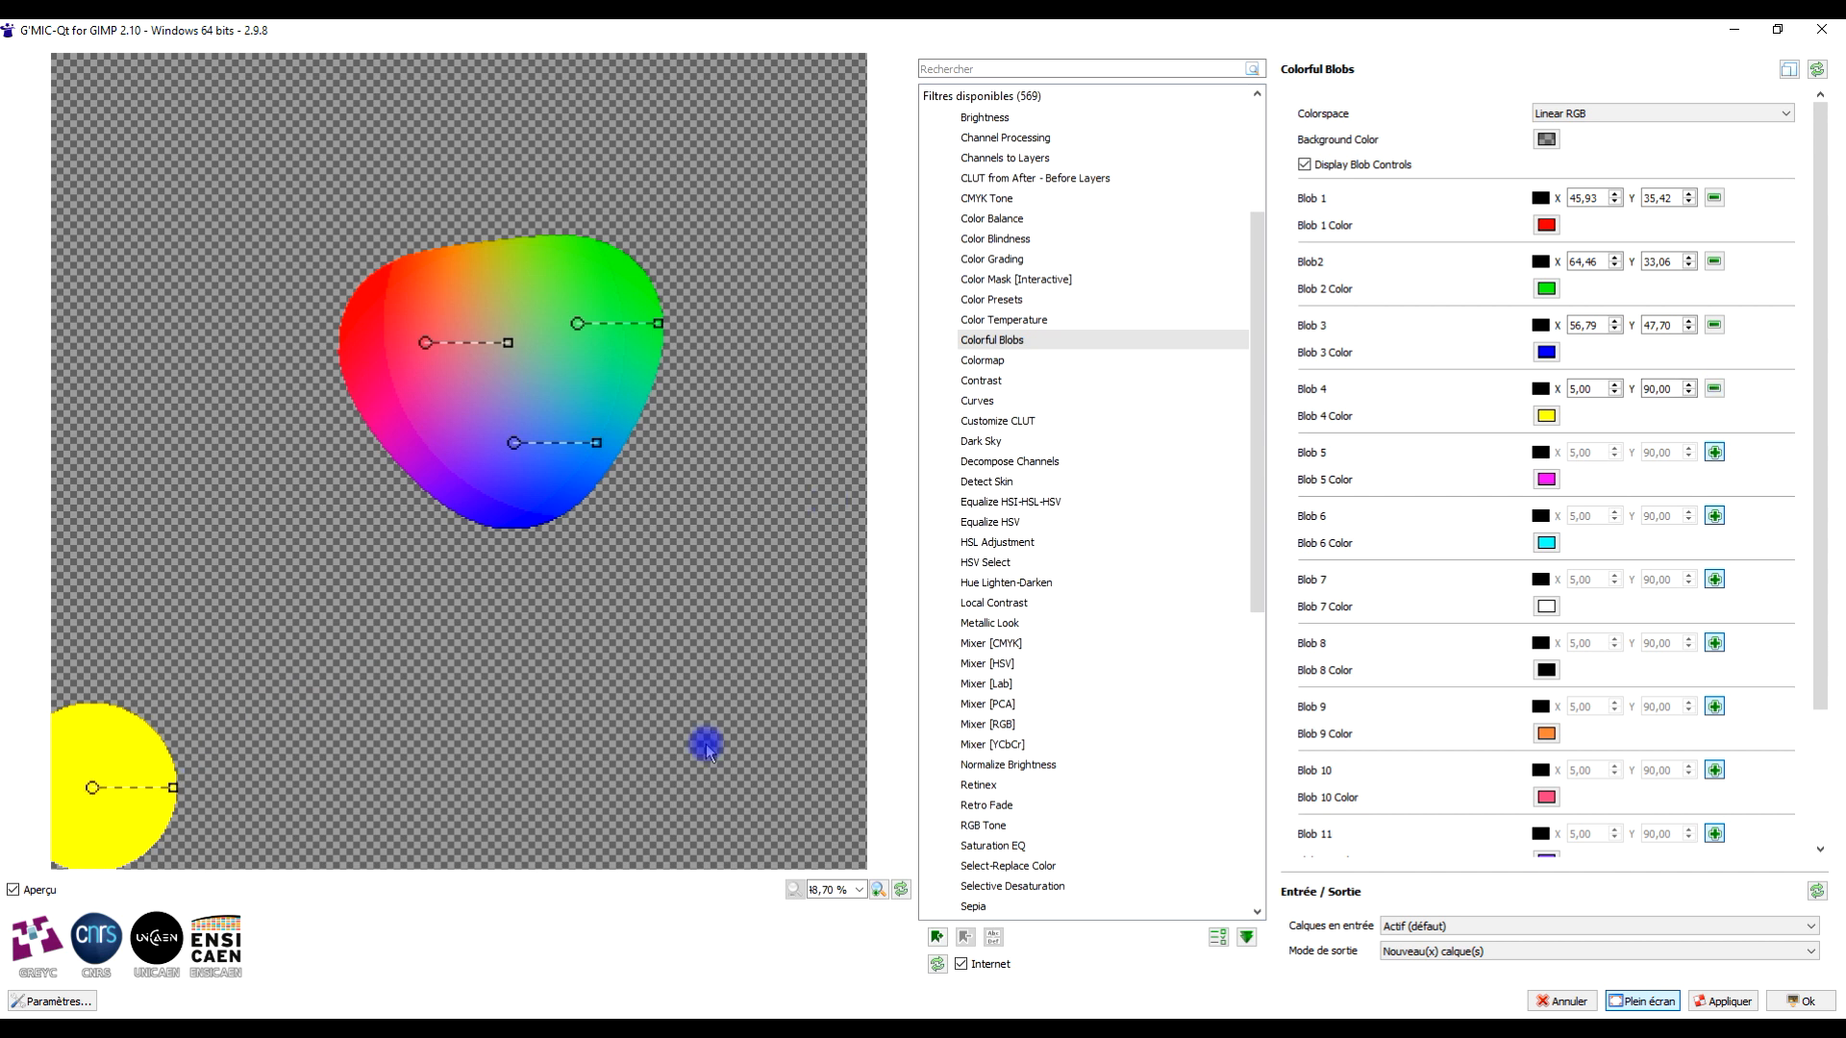
drag(79, 786, 426, 507)
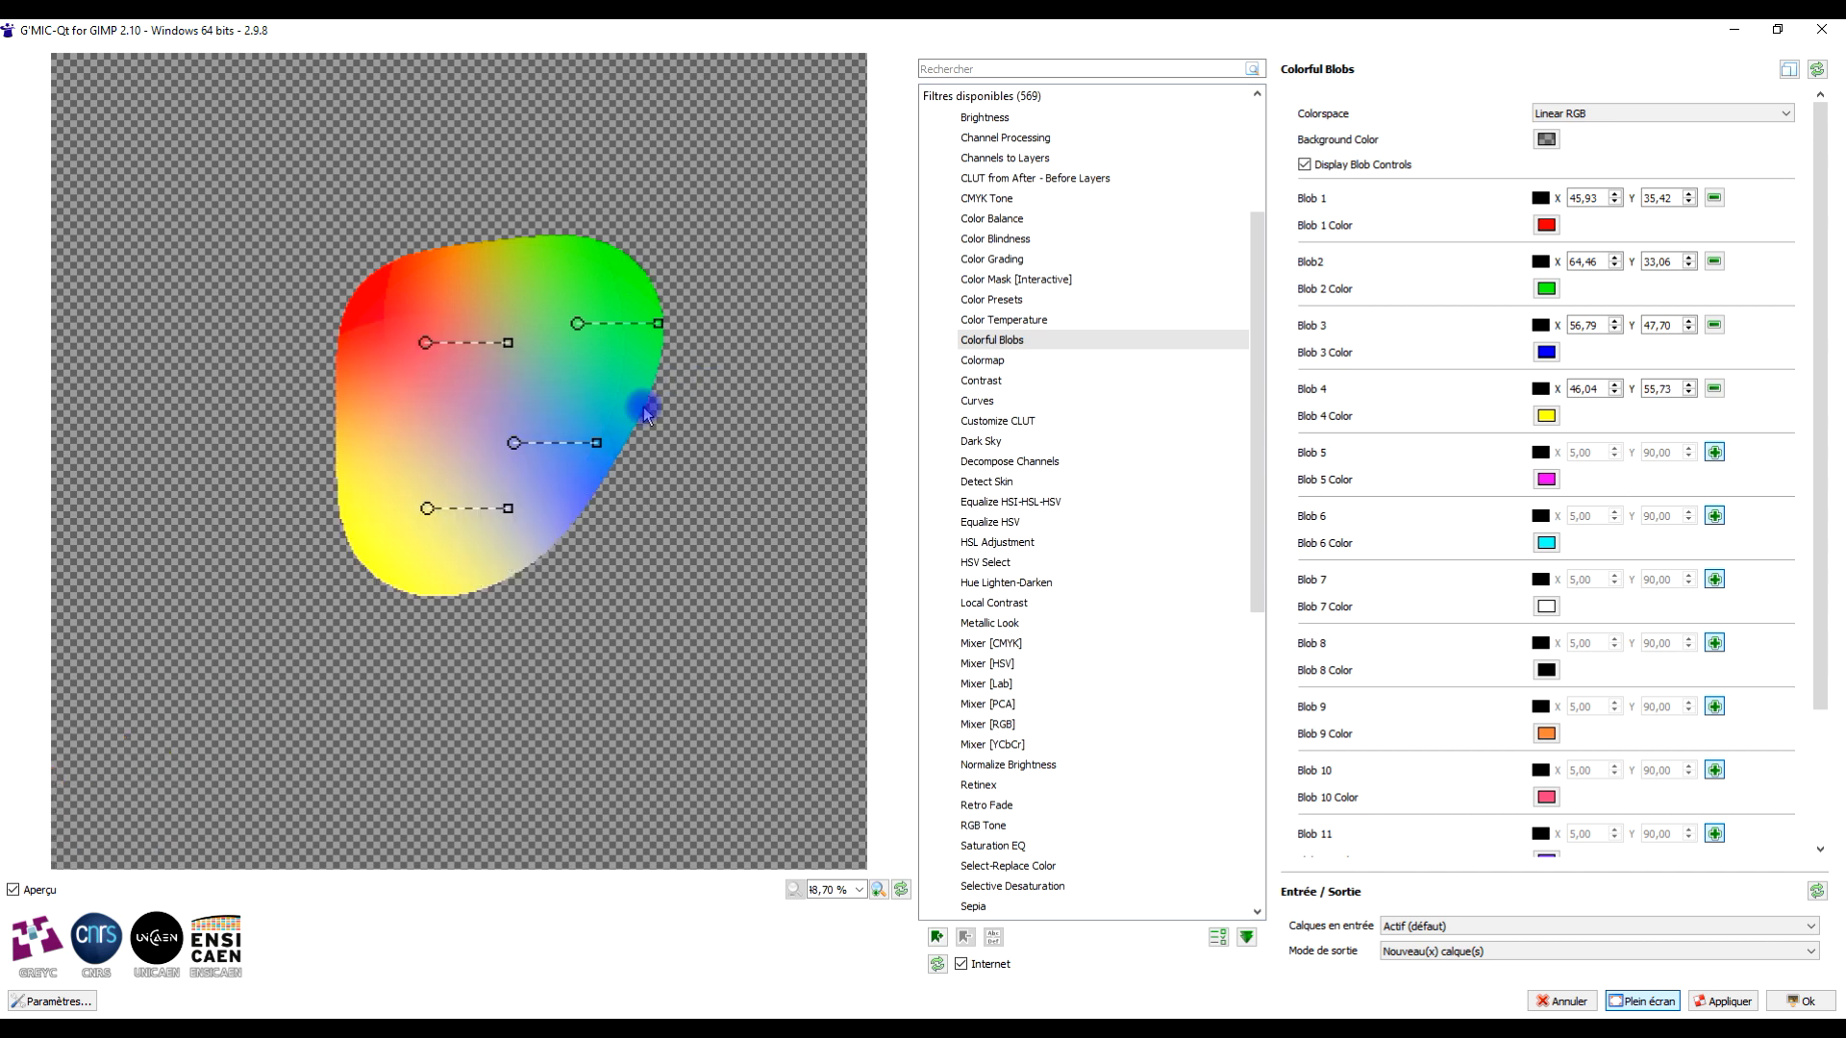
- Reposition the blue and yellow blobs and adjust their radius handles to reshape the gradient
drag(513, 442, 556, 459)
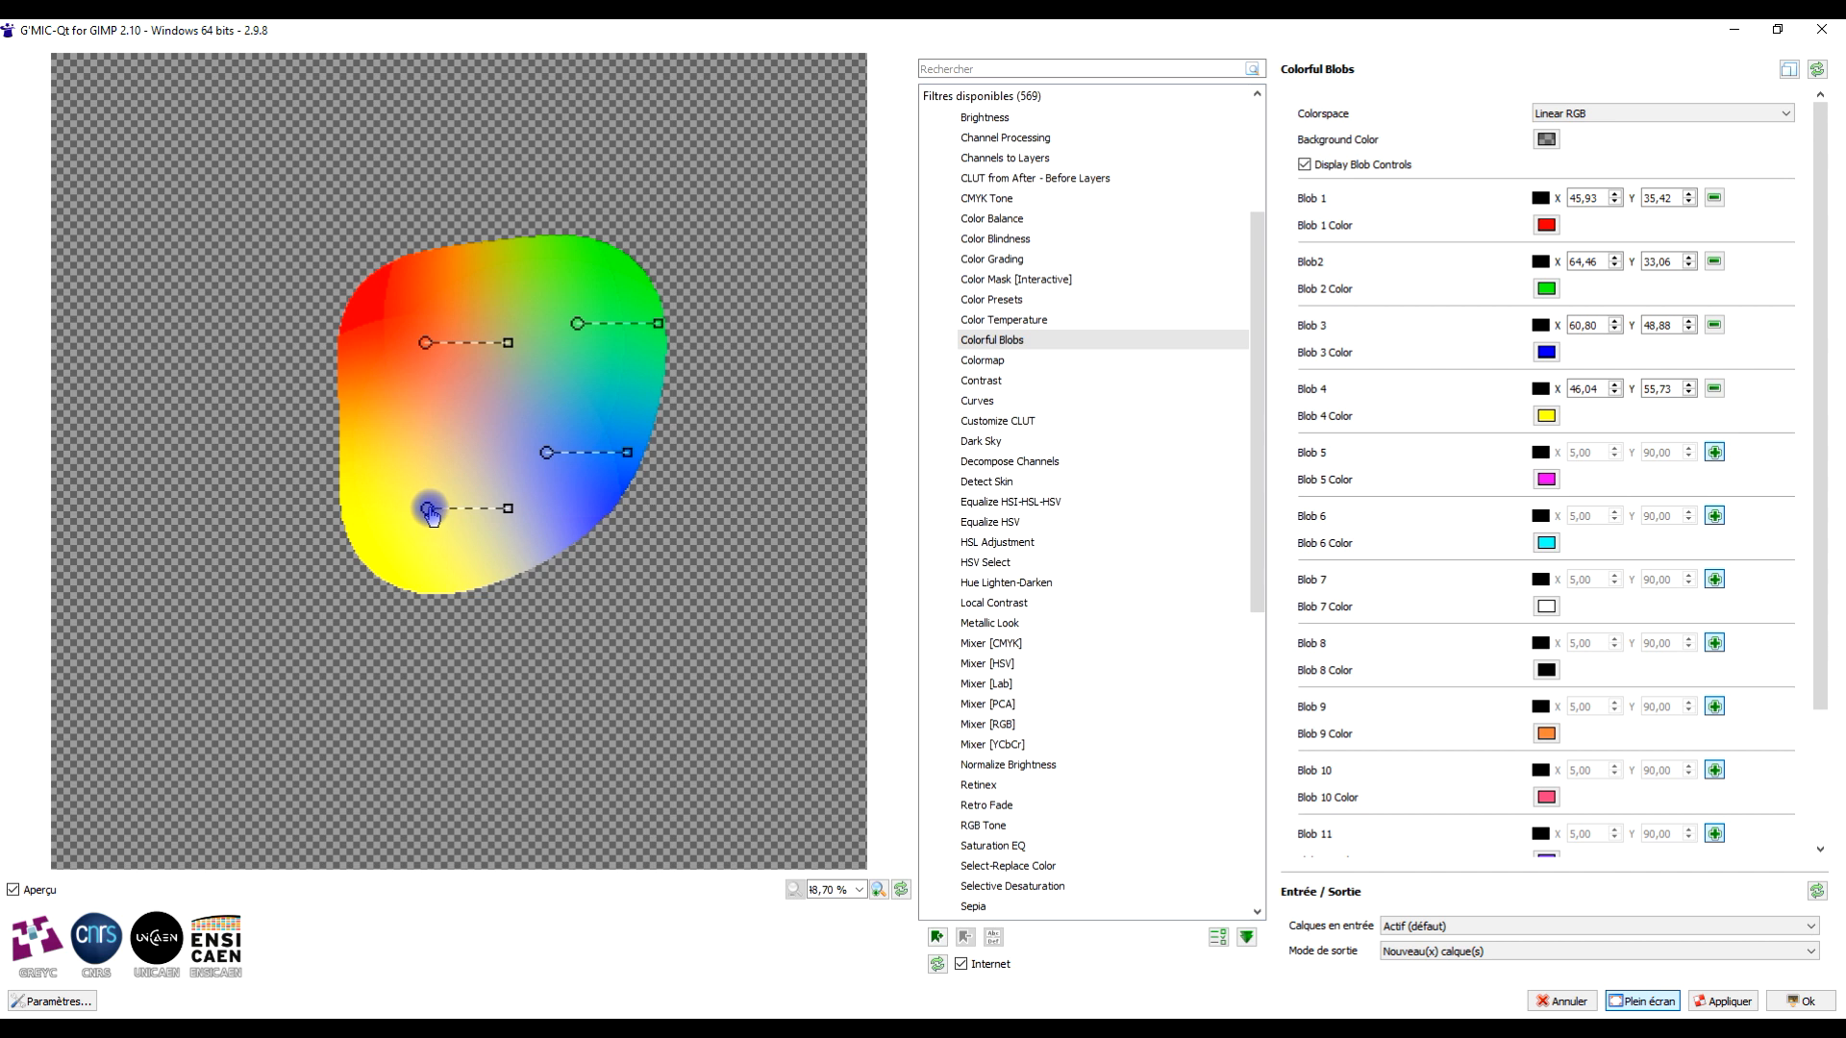
drag(429, 510, 527, 541)
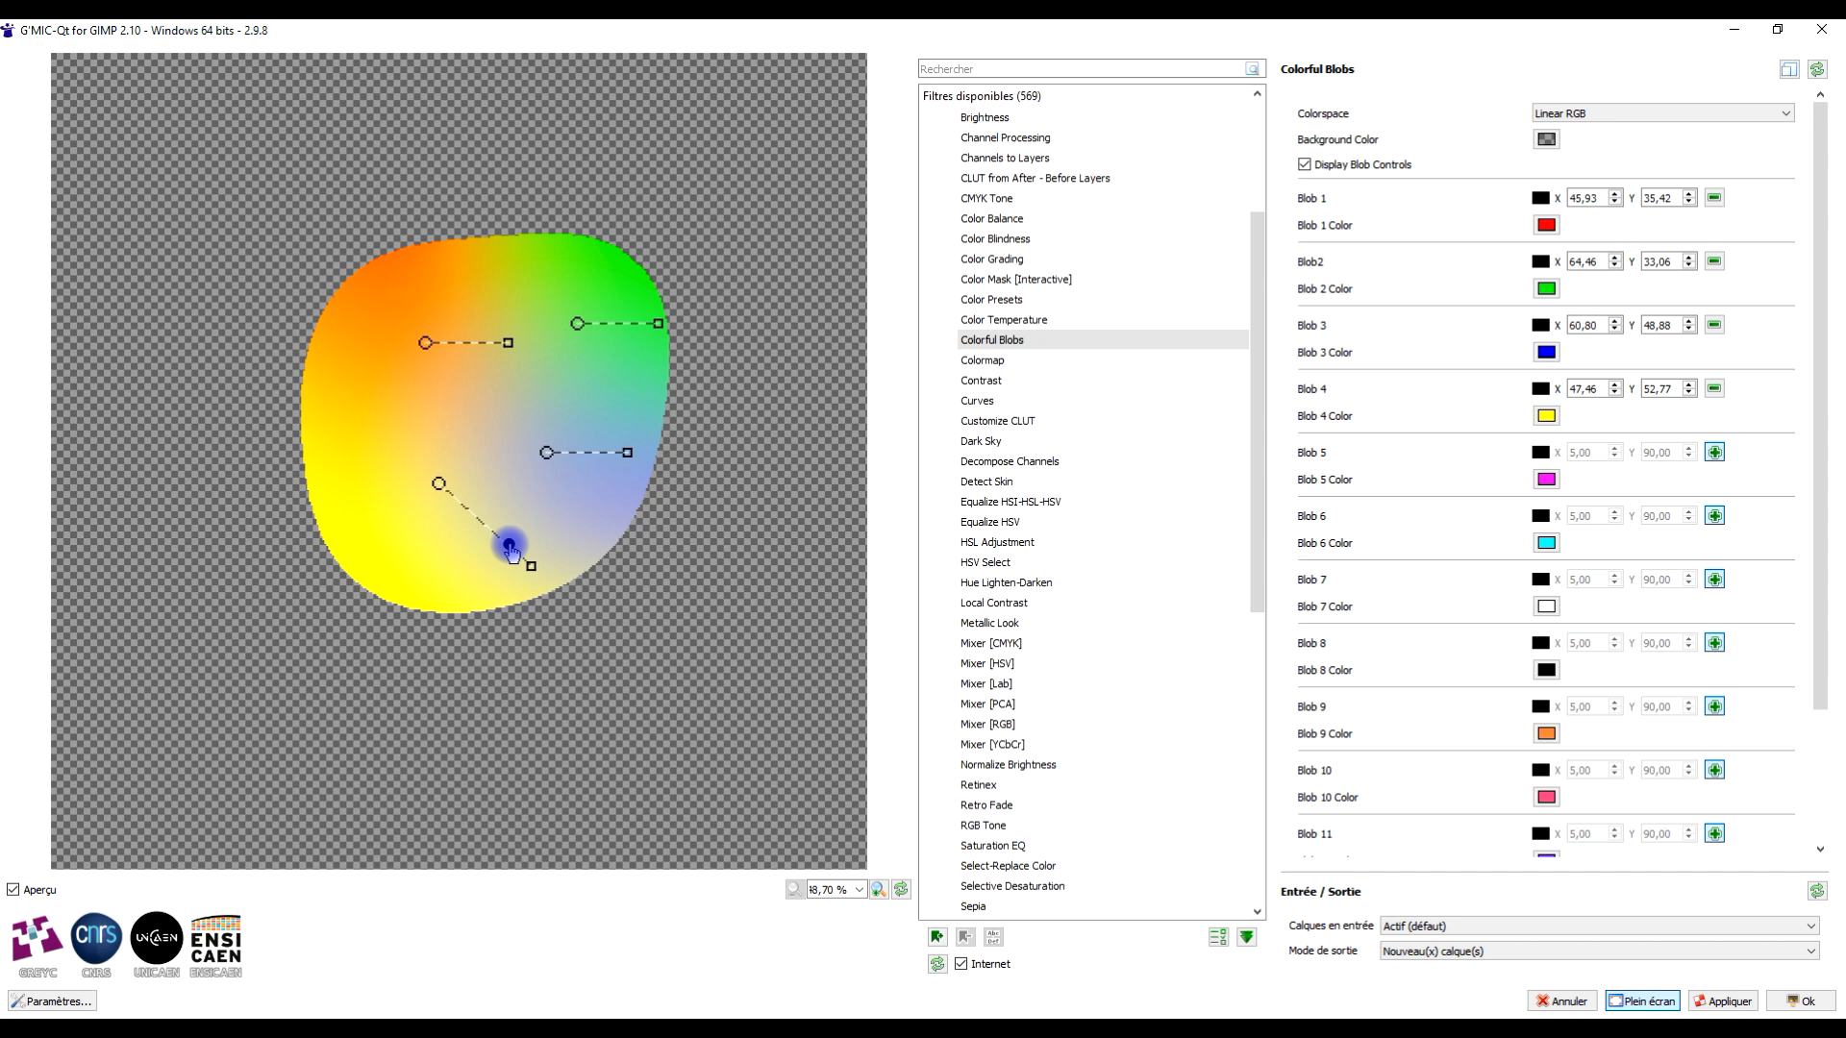
drag(510, 546, 510, 547)
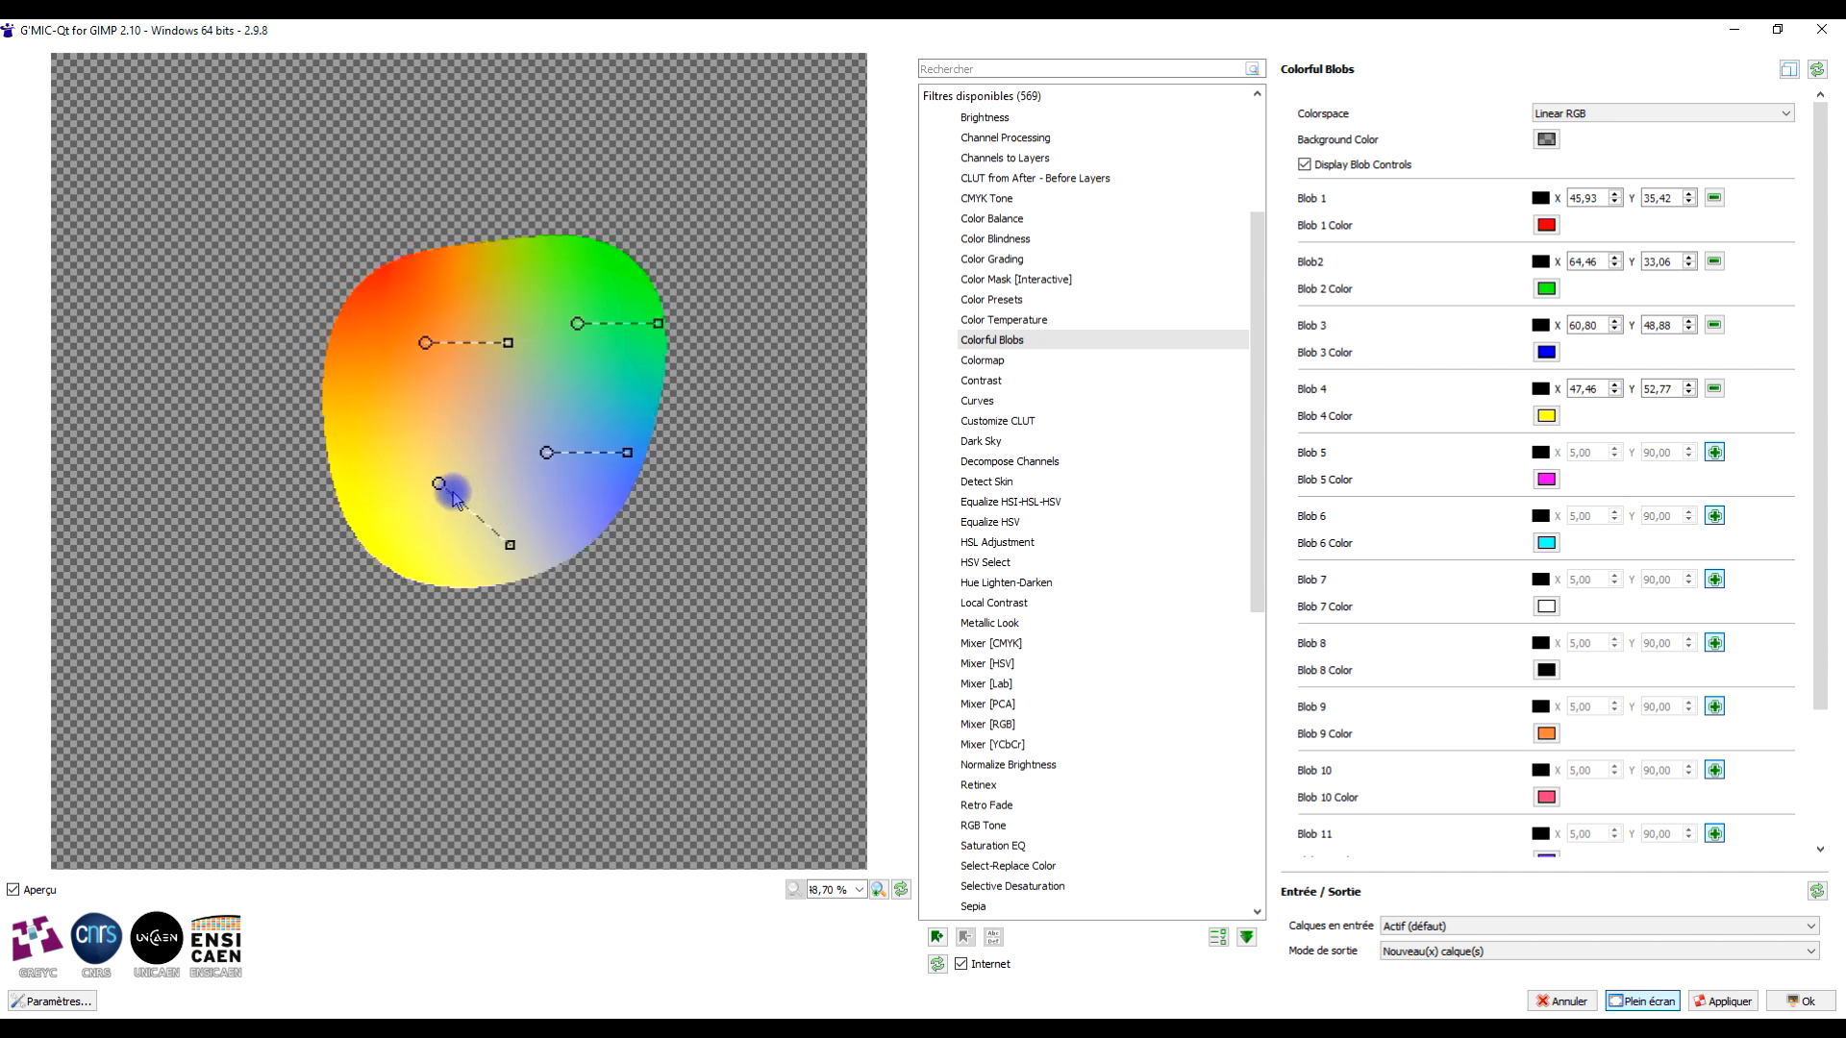
mouse_move(640, 491)
mouse_down()
mouse_move(657, 501)
mouse_move(643, 492)
mouse_up()
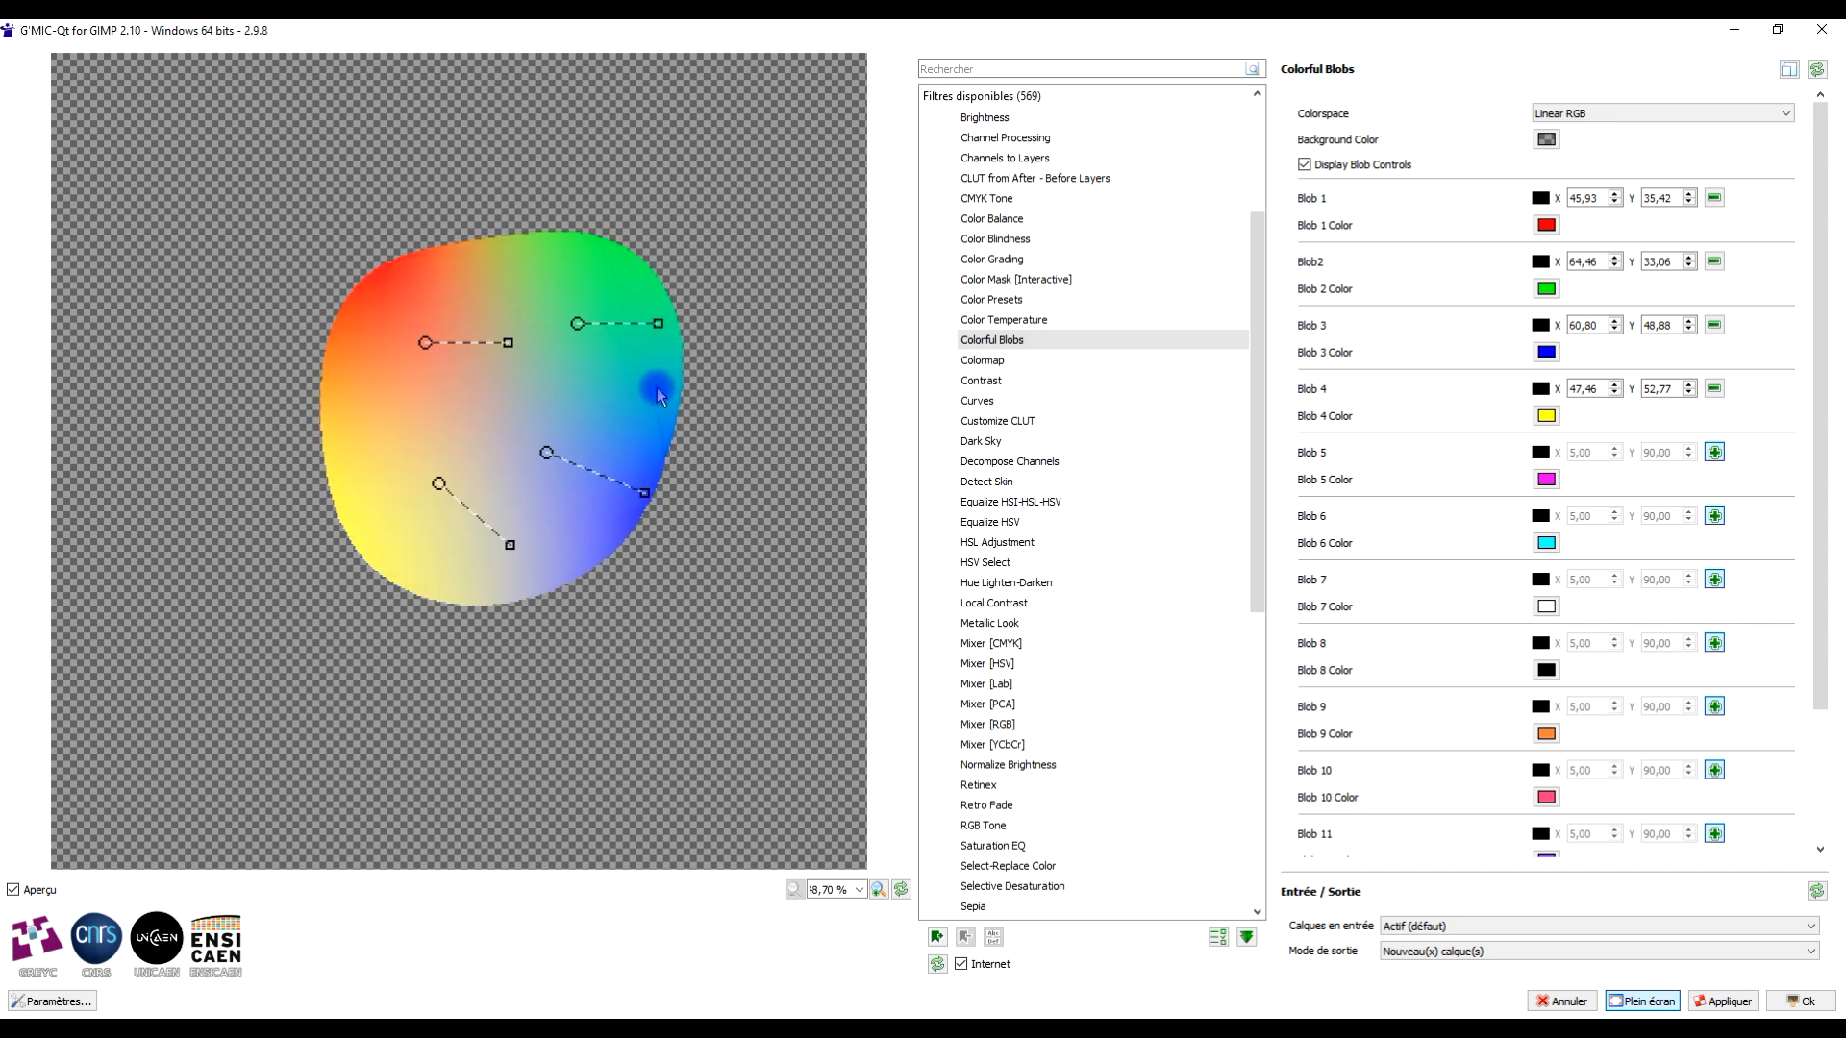
right_click(657, 389)
- Set the blobs' colorspace to sRGB
click(1728, 113)
click(1700, 129)
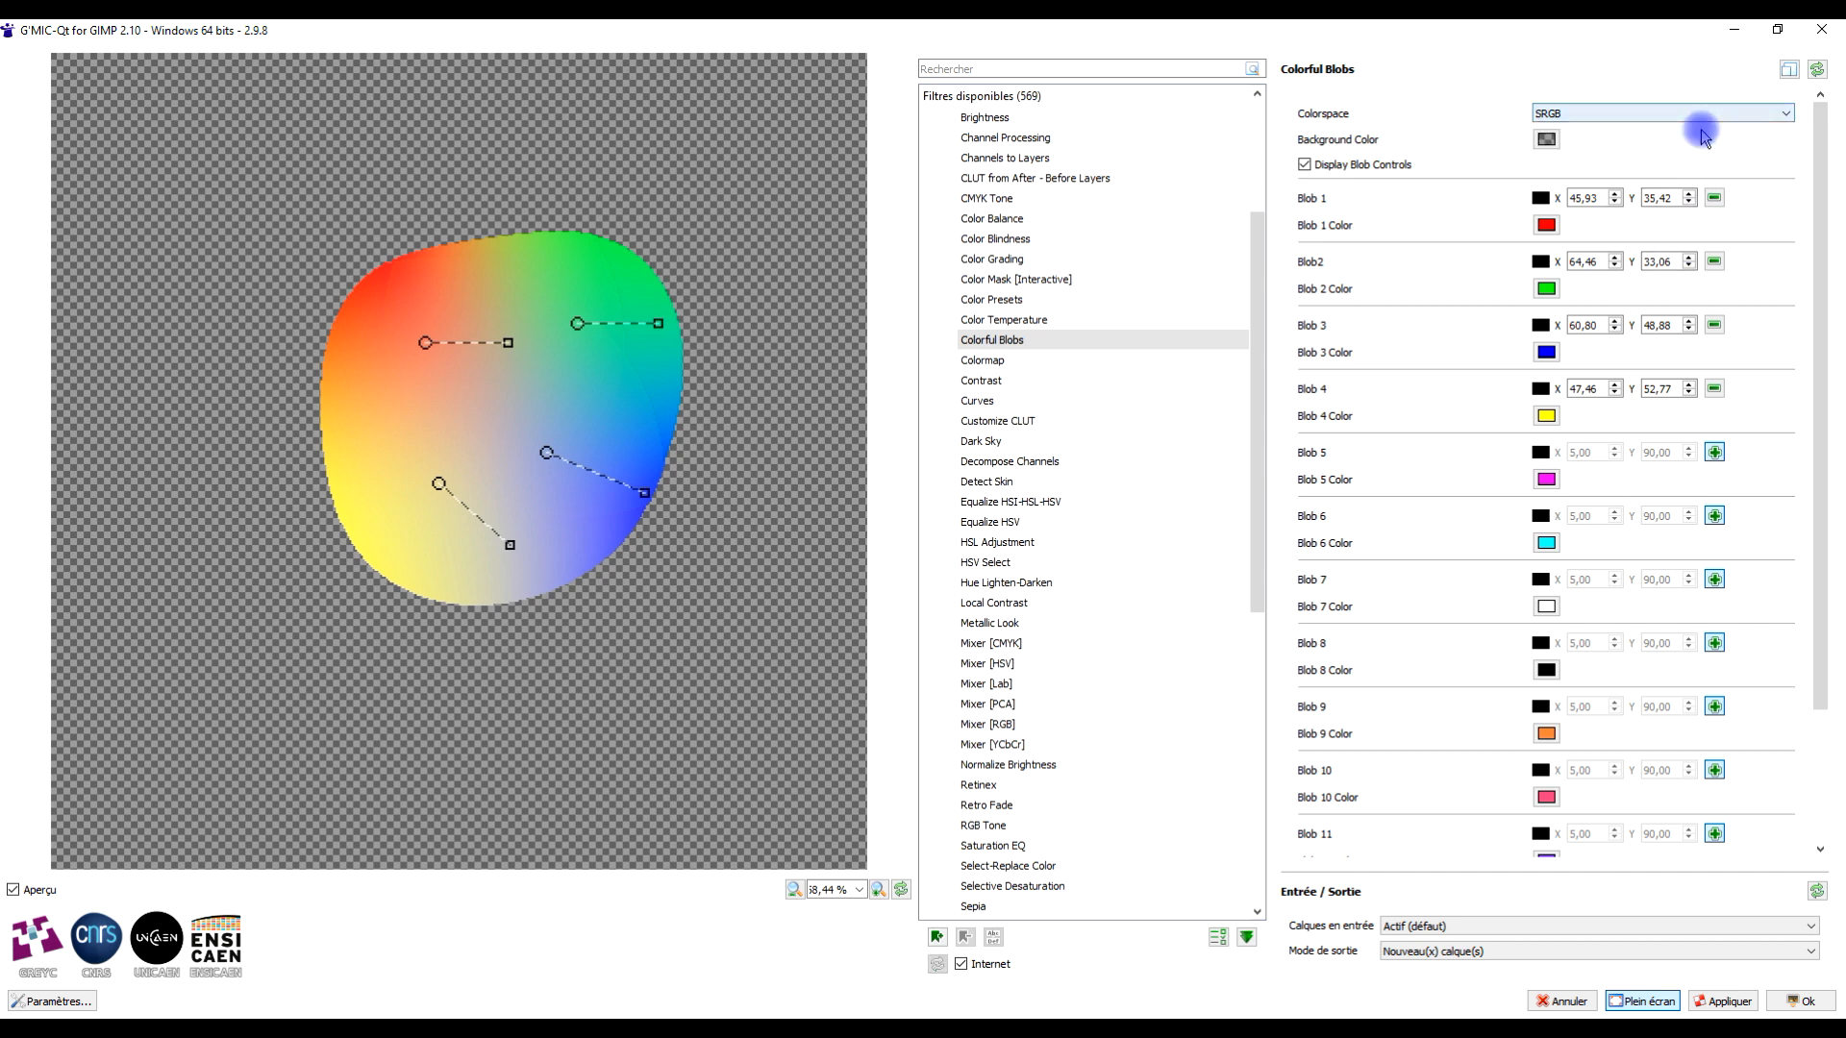
- Preview the Lab and Linear RGB colorspaces, returning to sRGB
click(1556, 118)
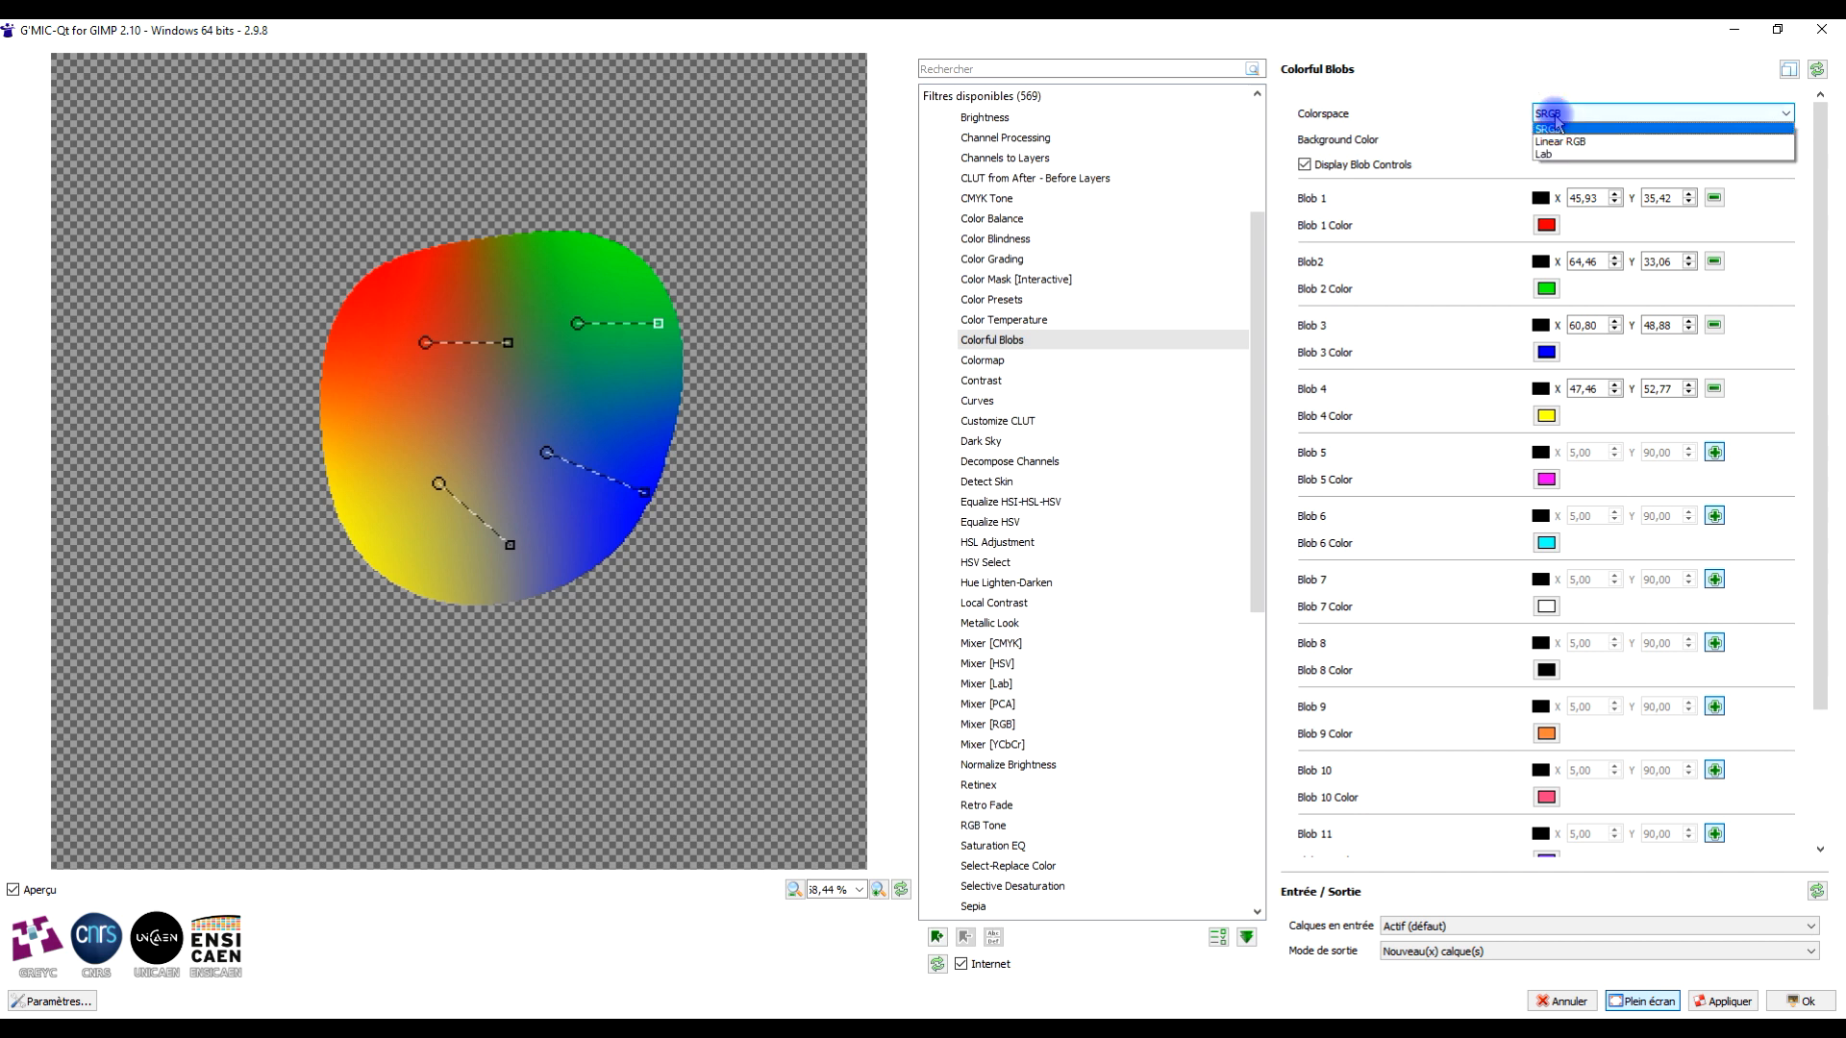
click(1552, 155)
click(1555, 117)
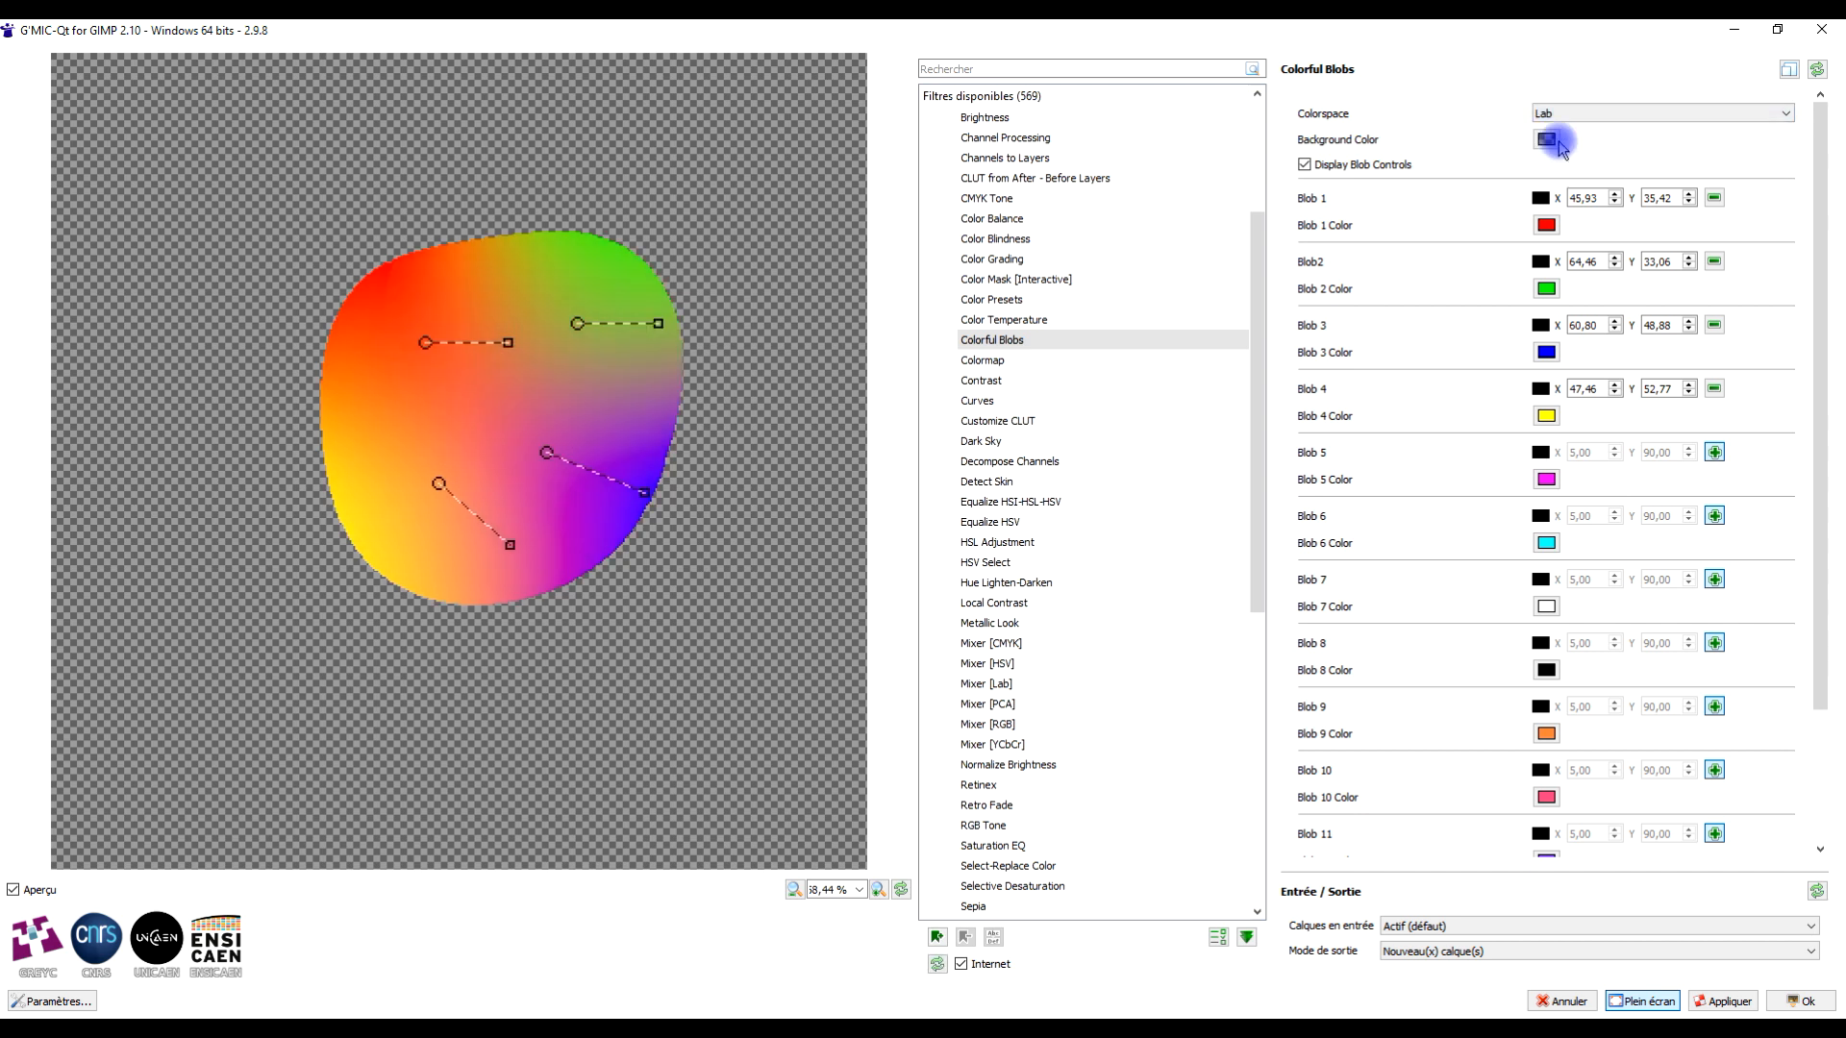
click(1561, 134)
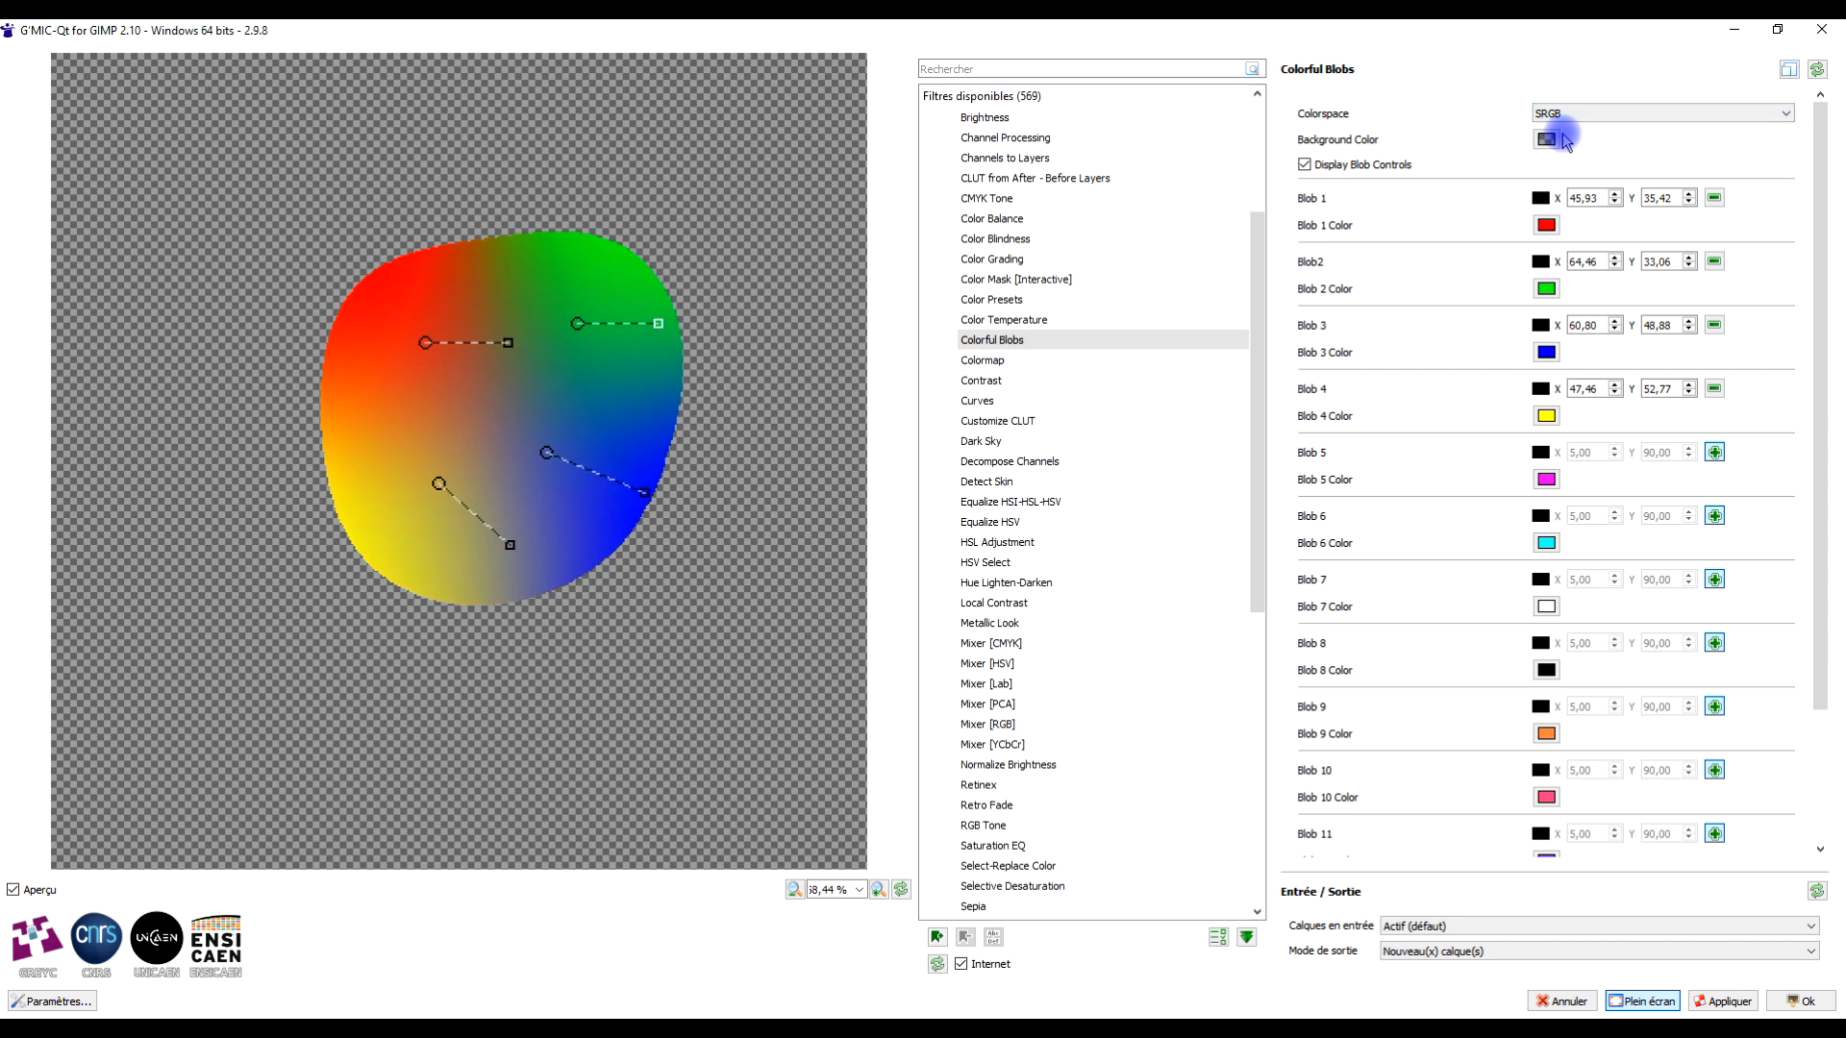
click(1557, 113)
click(1567, 142)
click(1577, 114)
click(1578, 130)
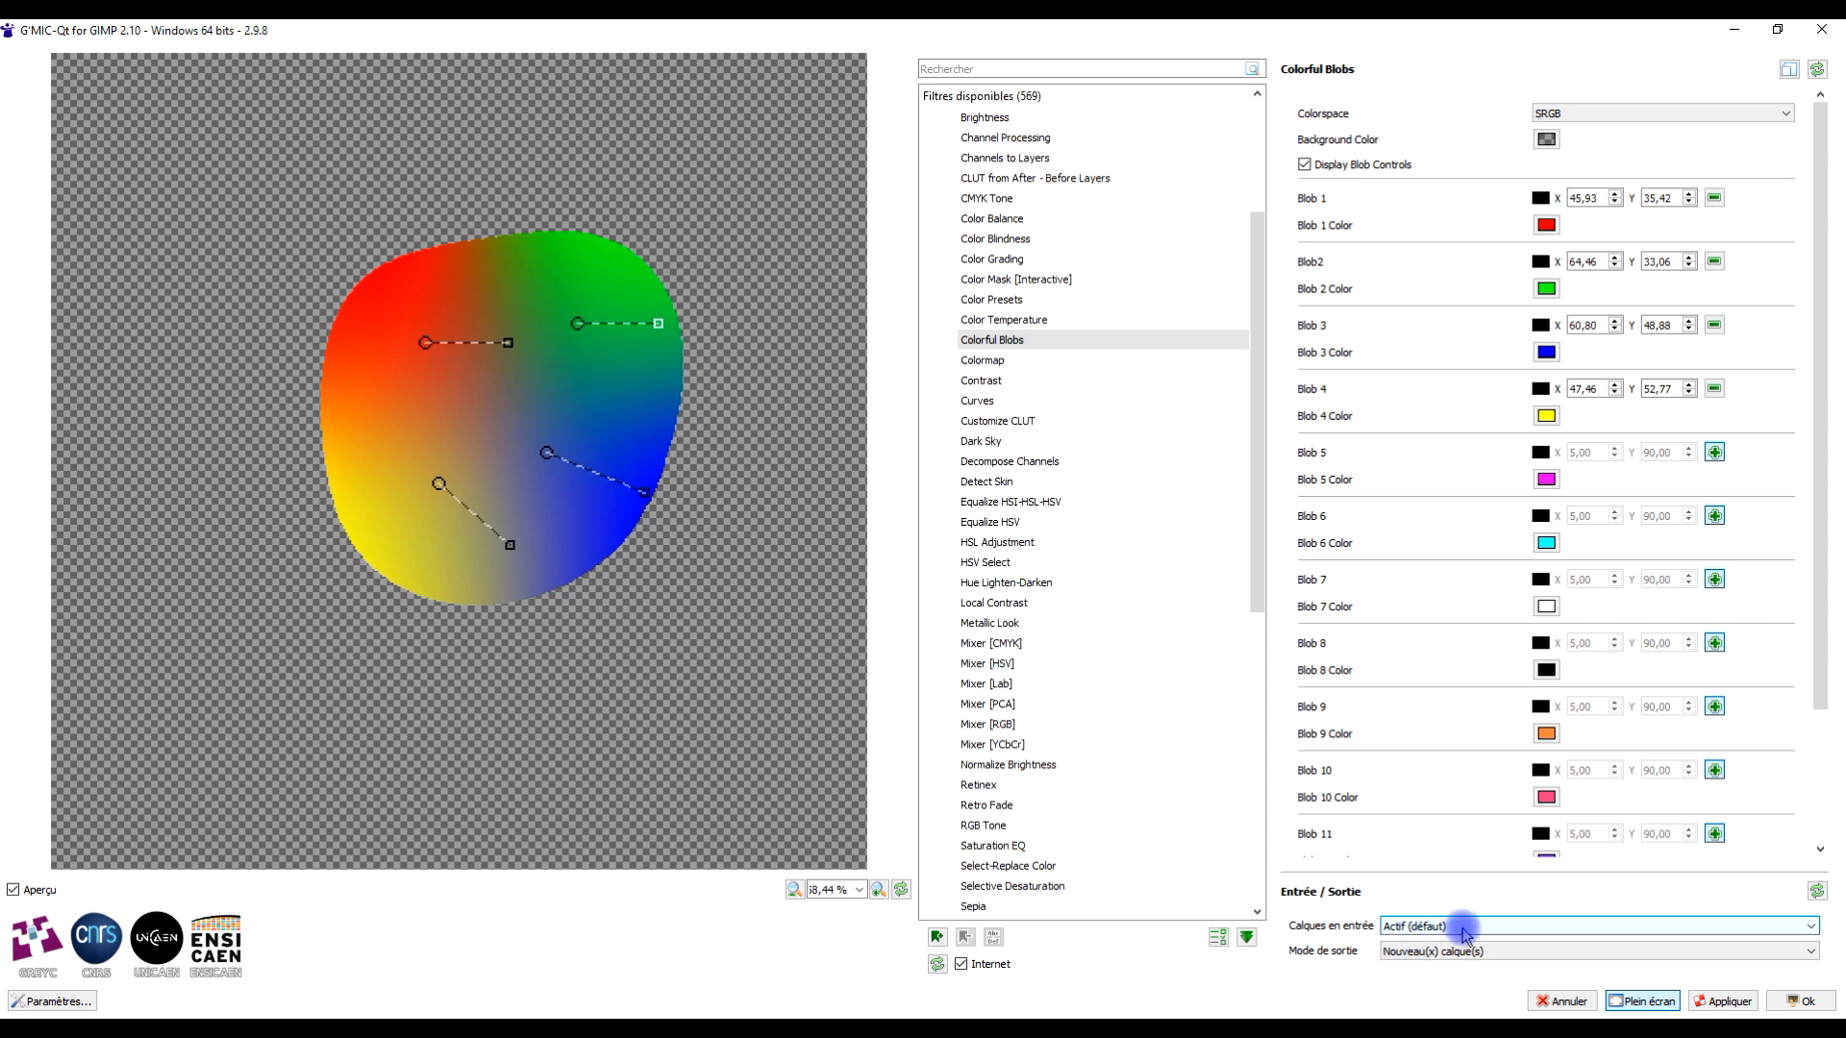
- Set the output mode to new layer(s) and apply the Colorful Blobs filter
click(1425, 952)
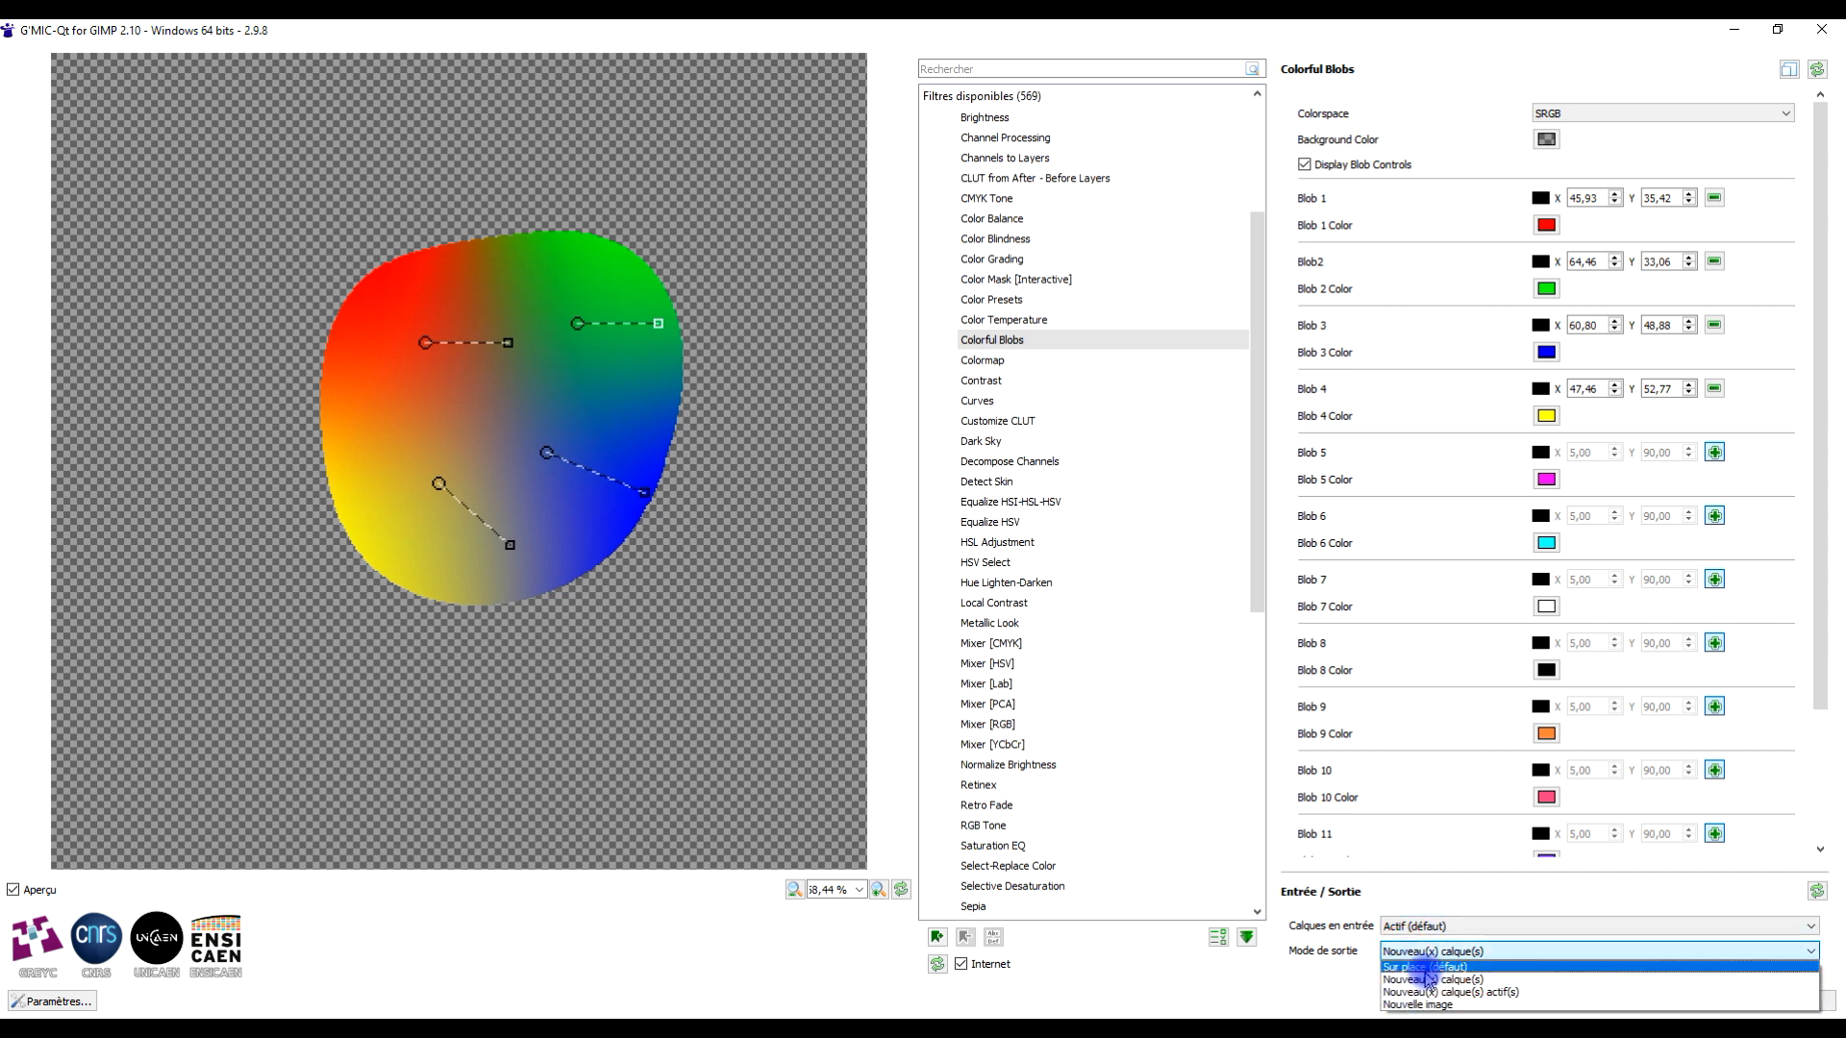
click(1446, 979)
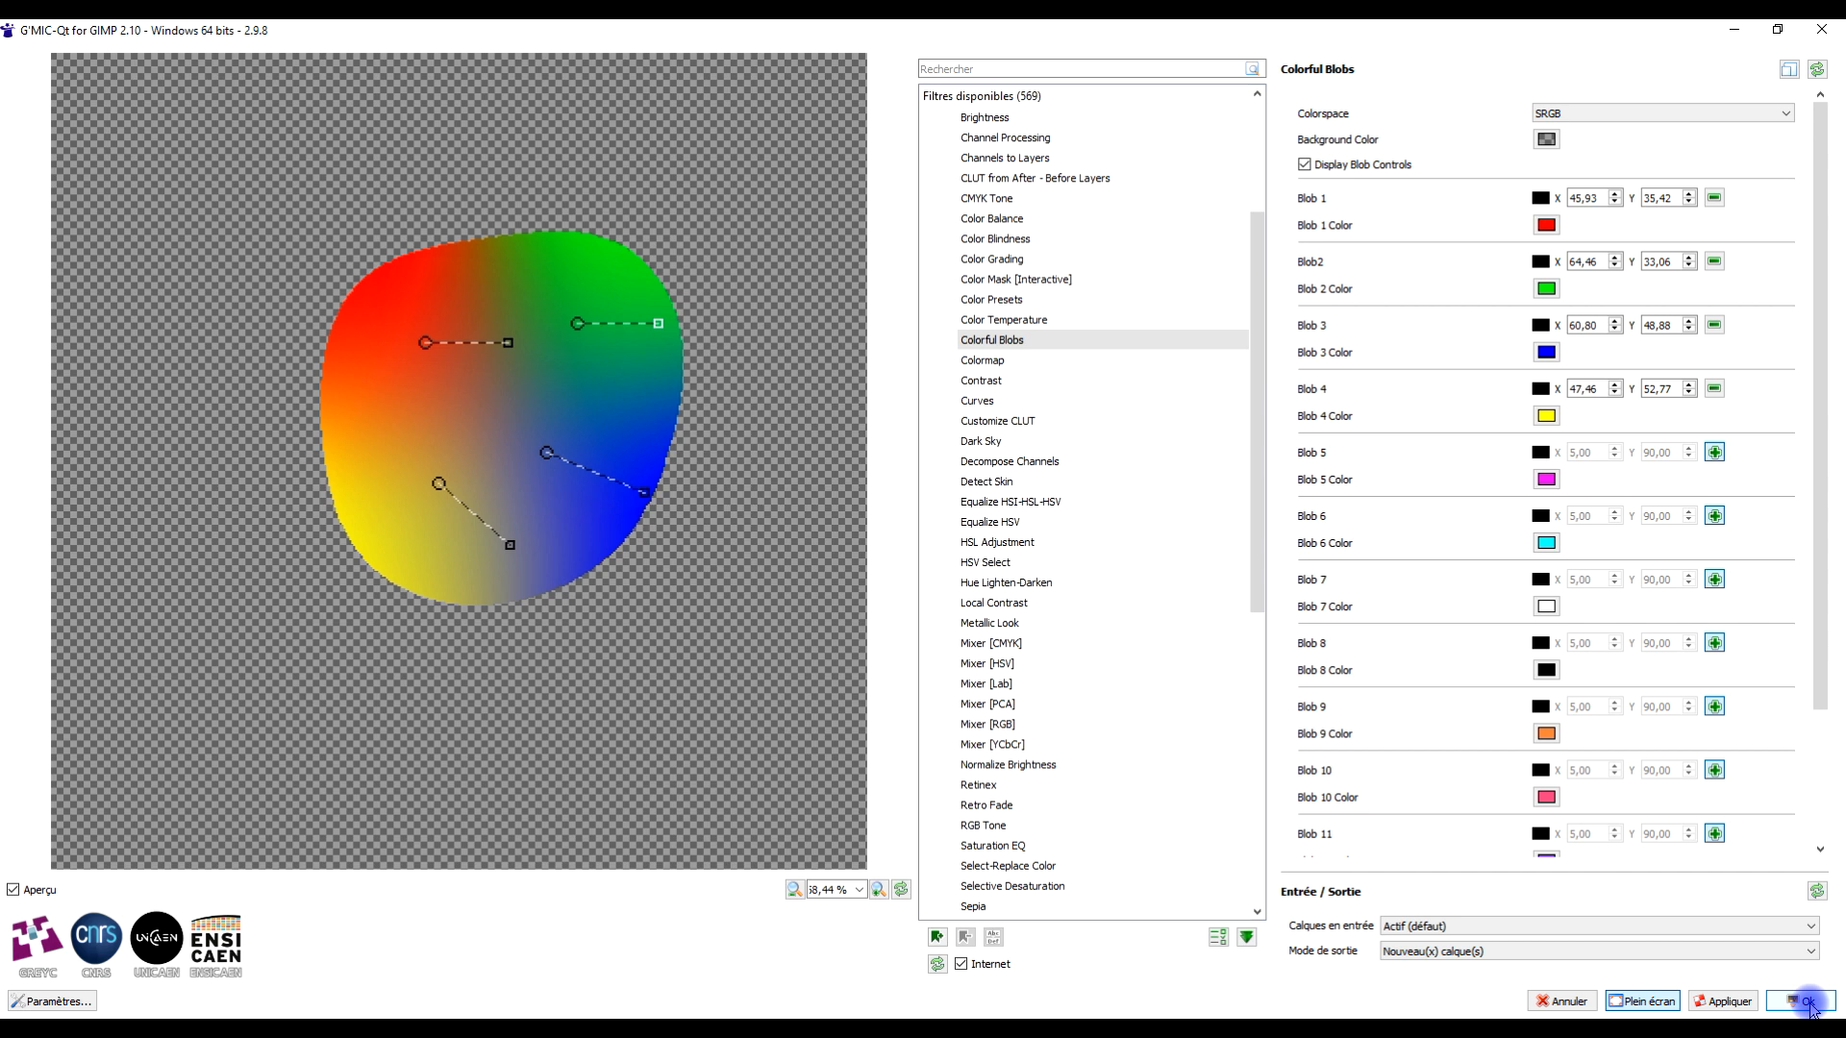
drag(1819, 485, 1844, 723)
drag(1840, 622, 1838, 613)
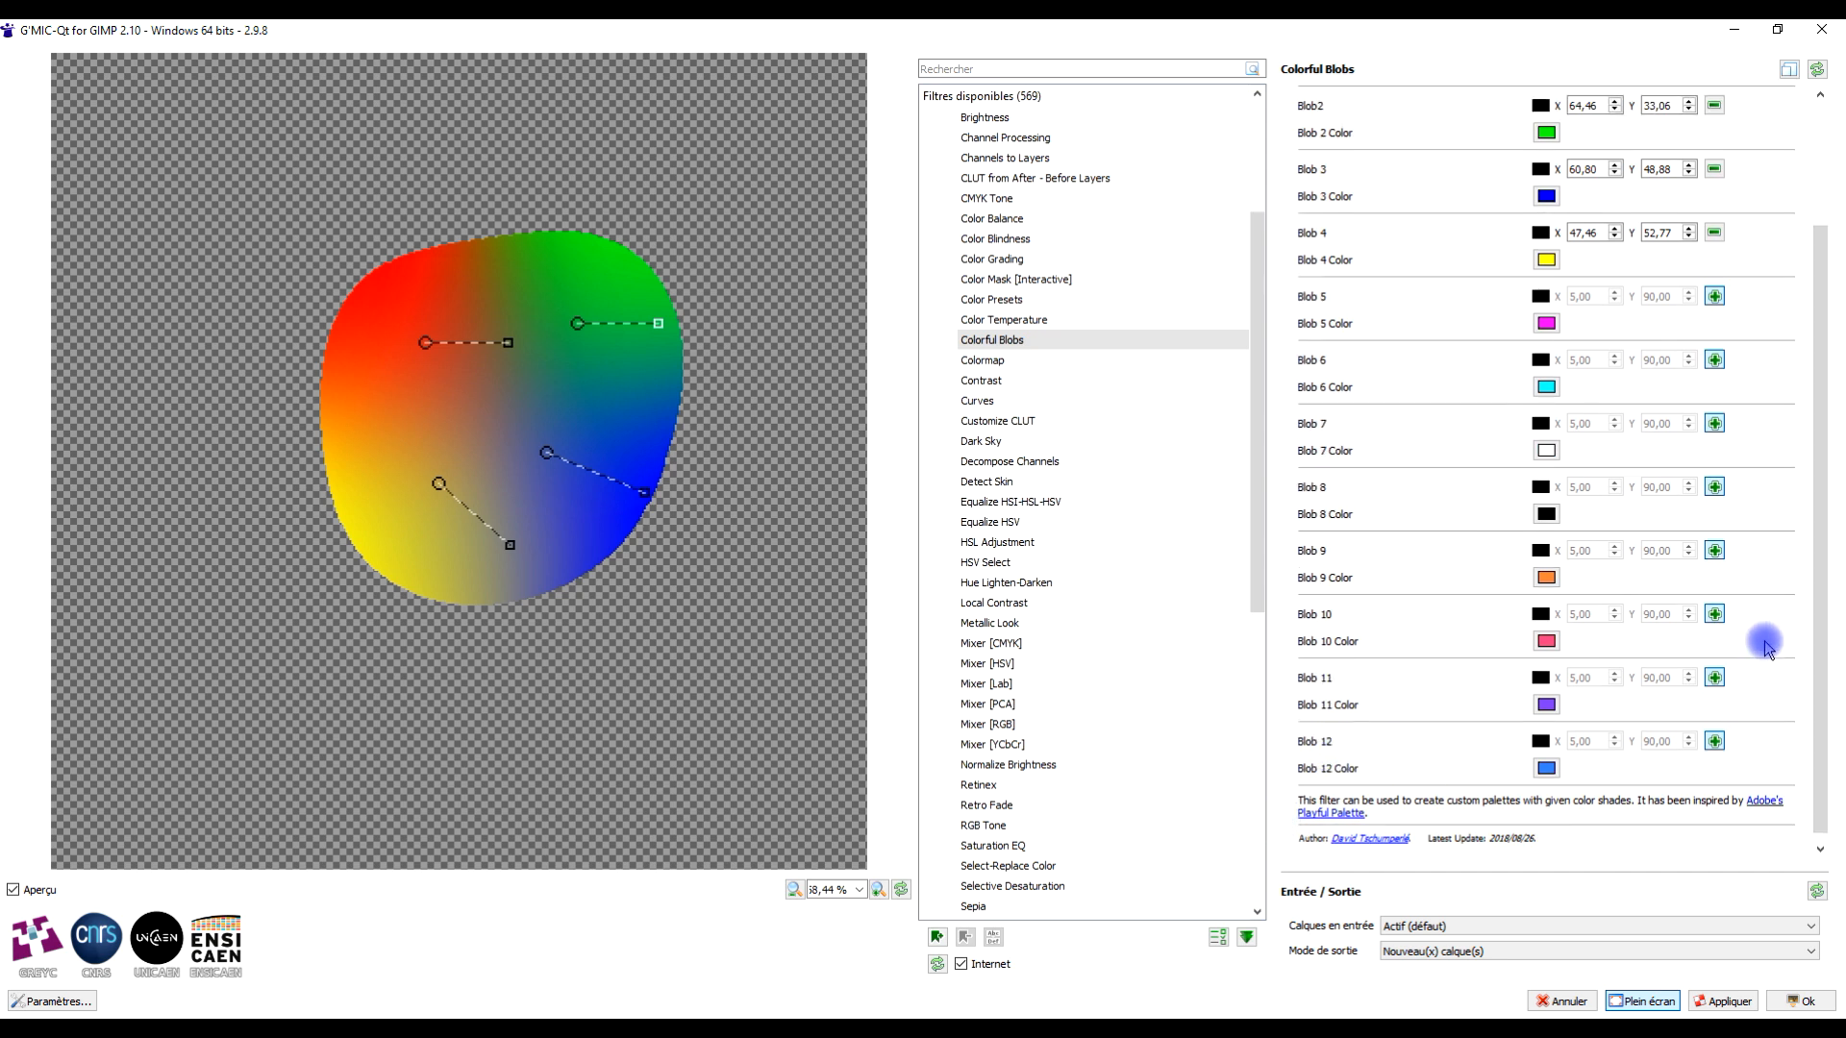
click(1801, 1001)
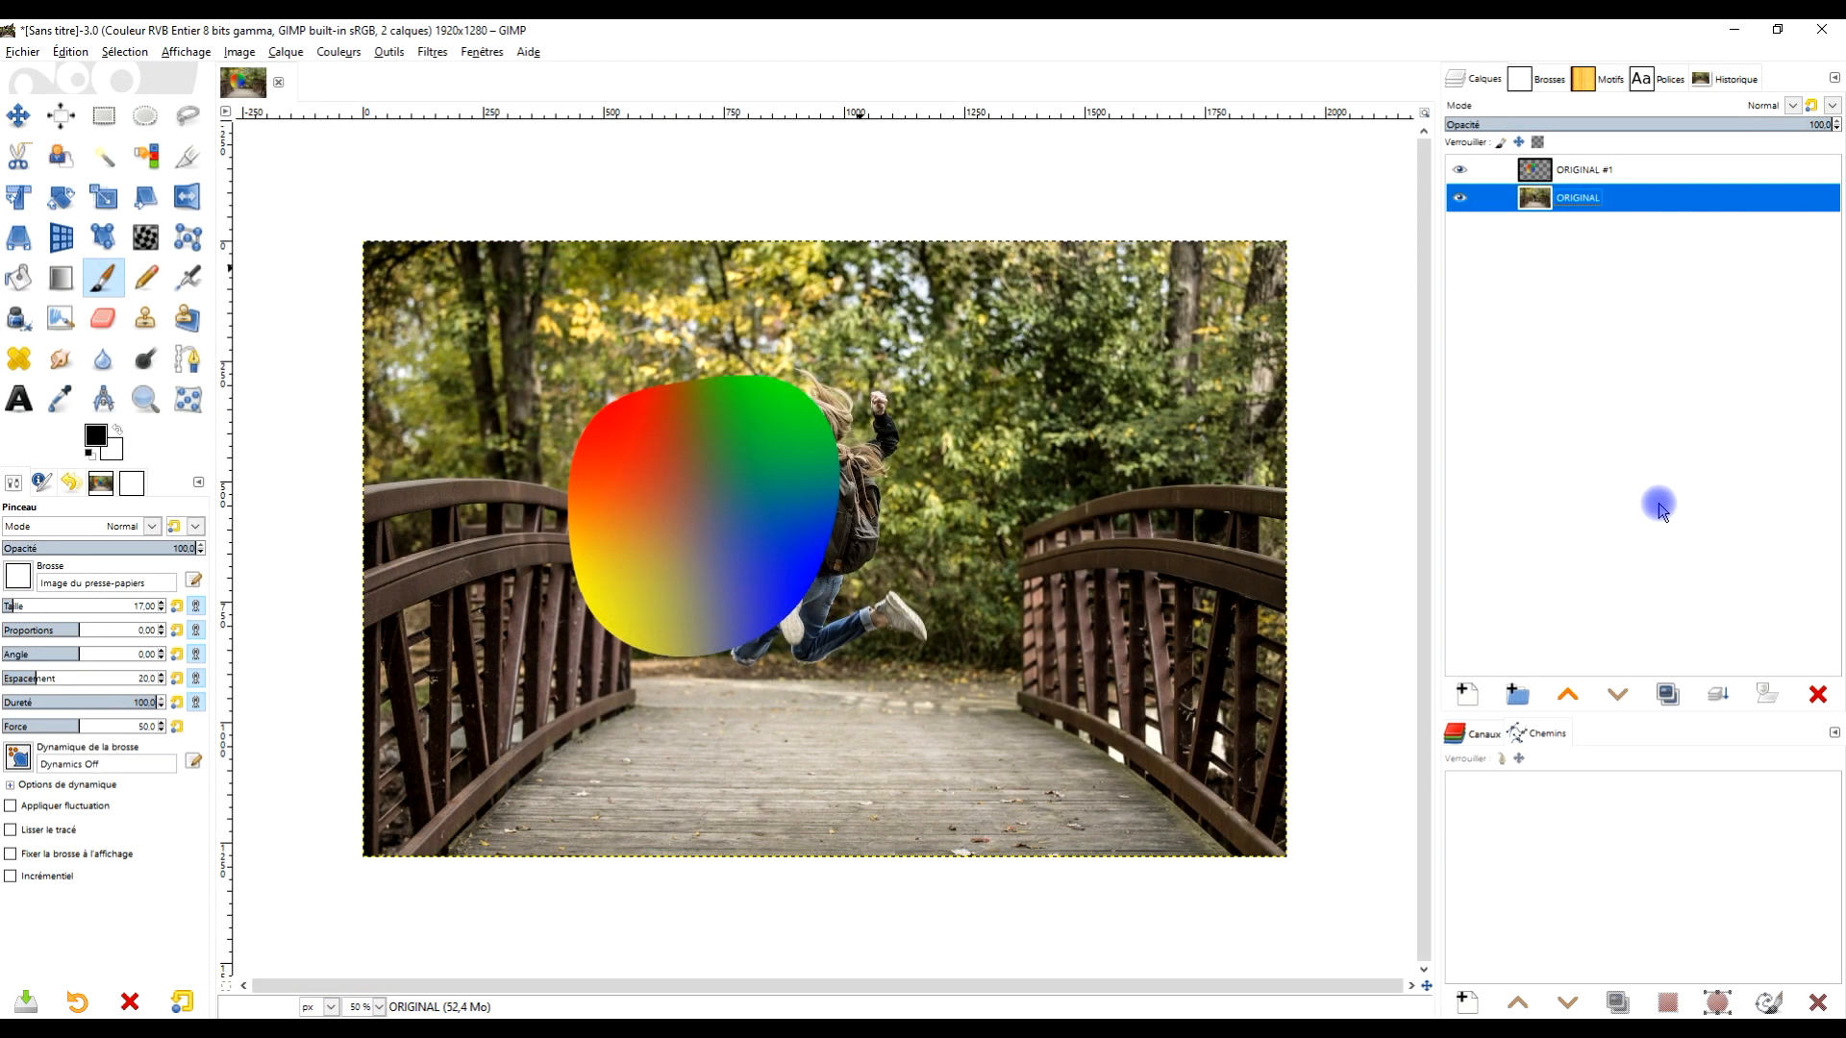
- Rename the new filter layer to COLORFUL BLOBS
click(1543, 173)
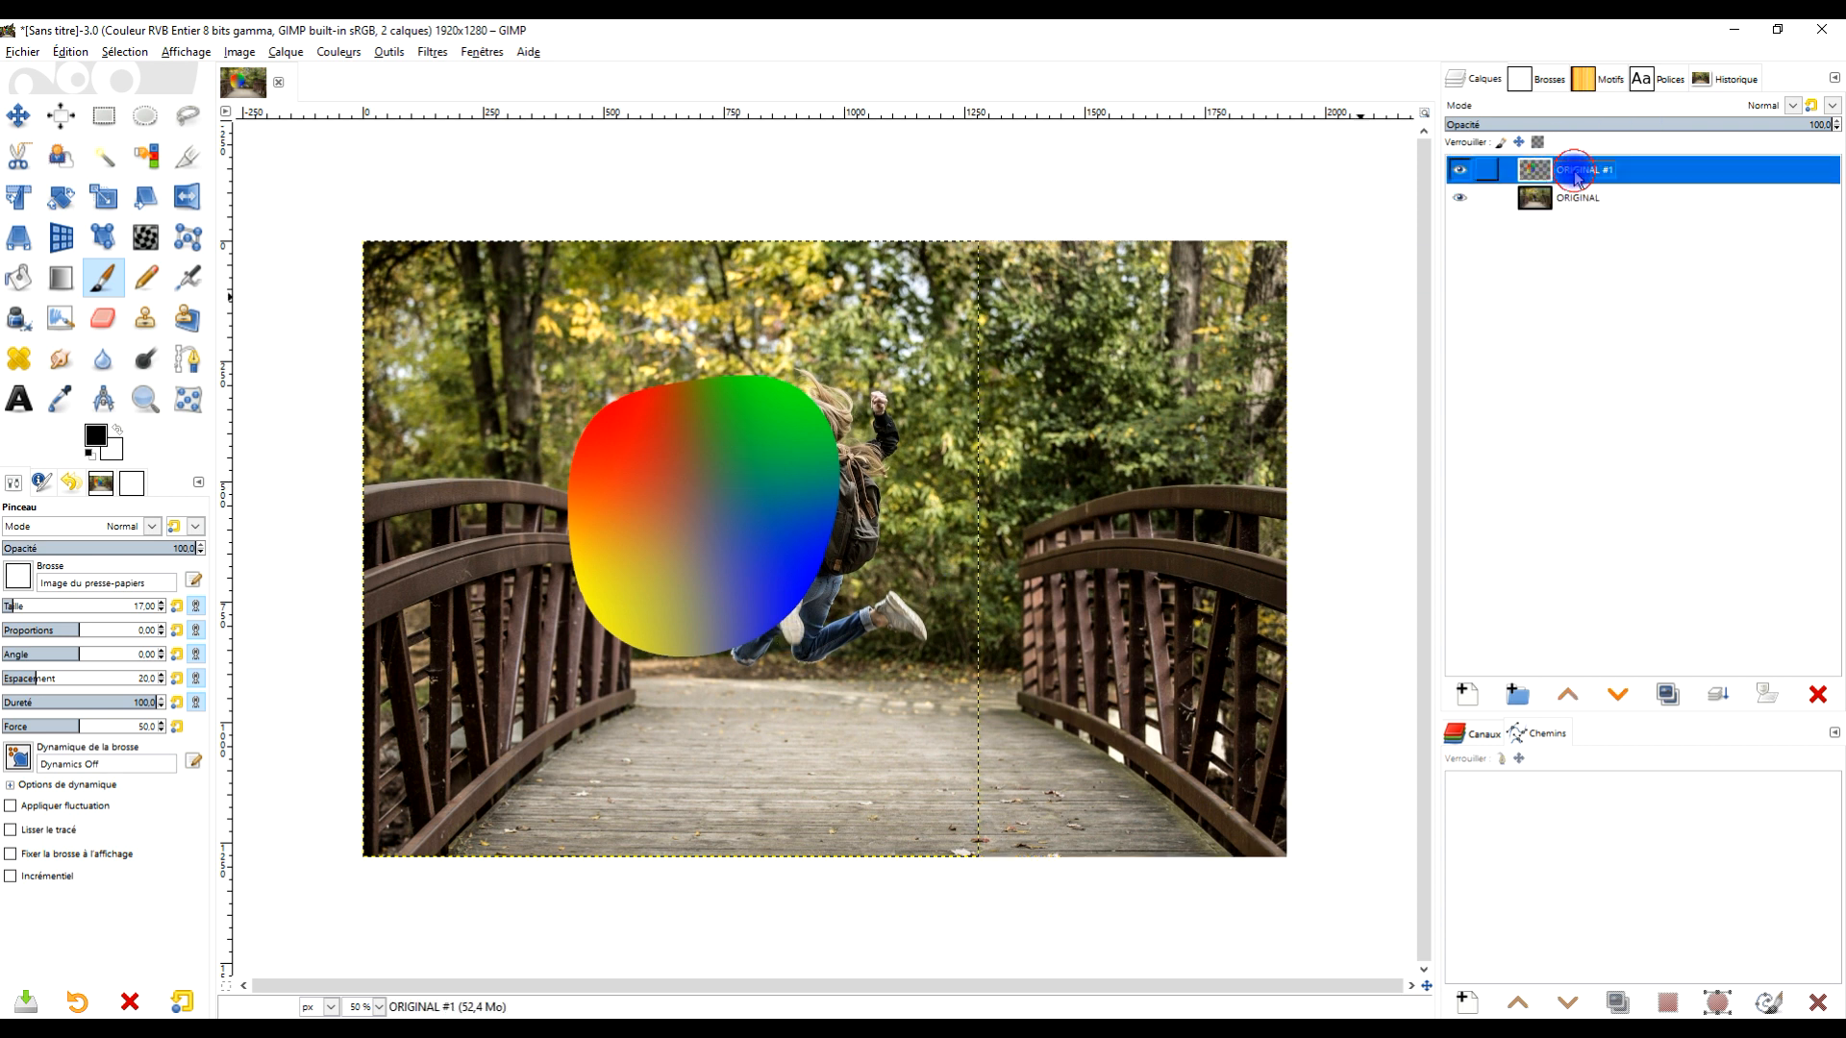
double_click(1601, 171)
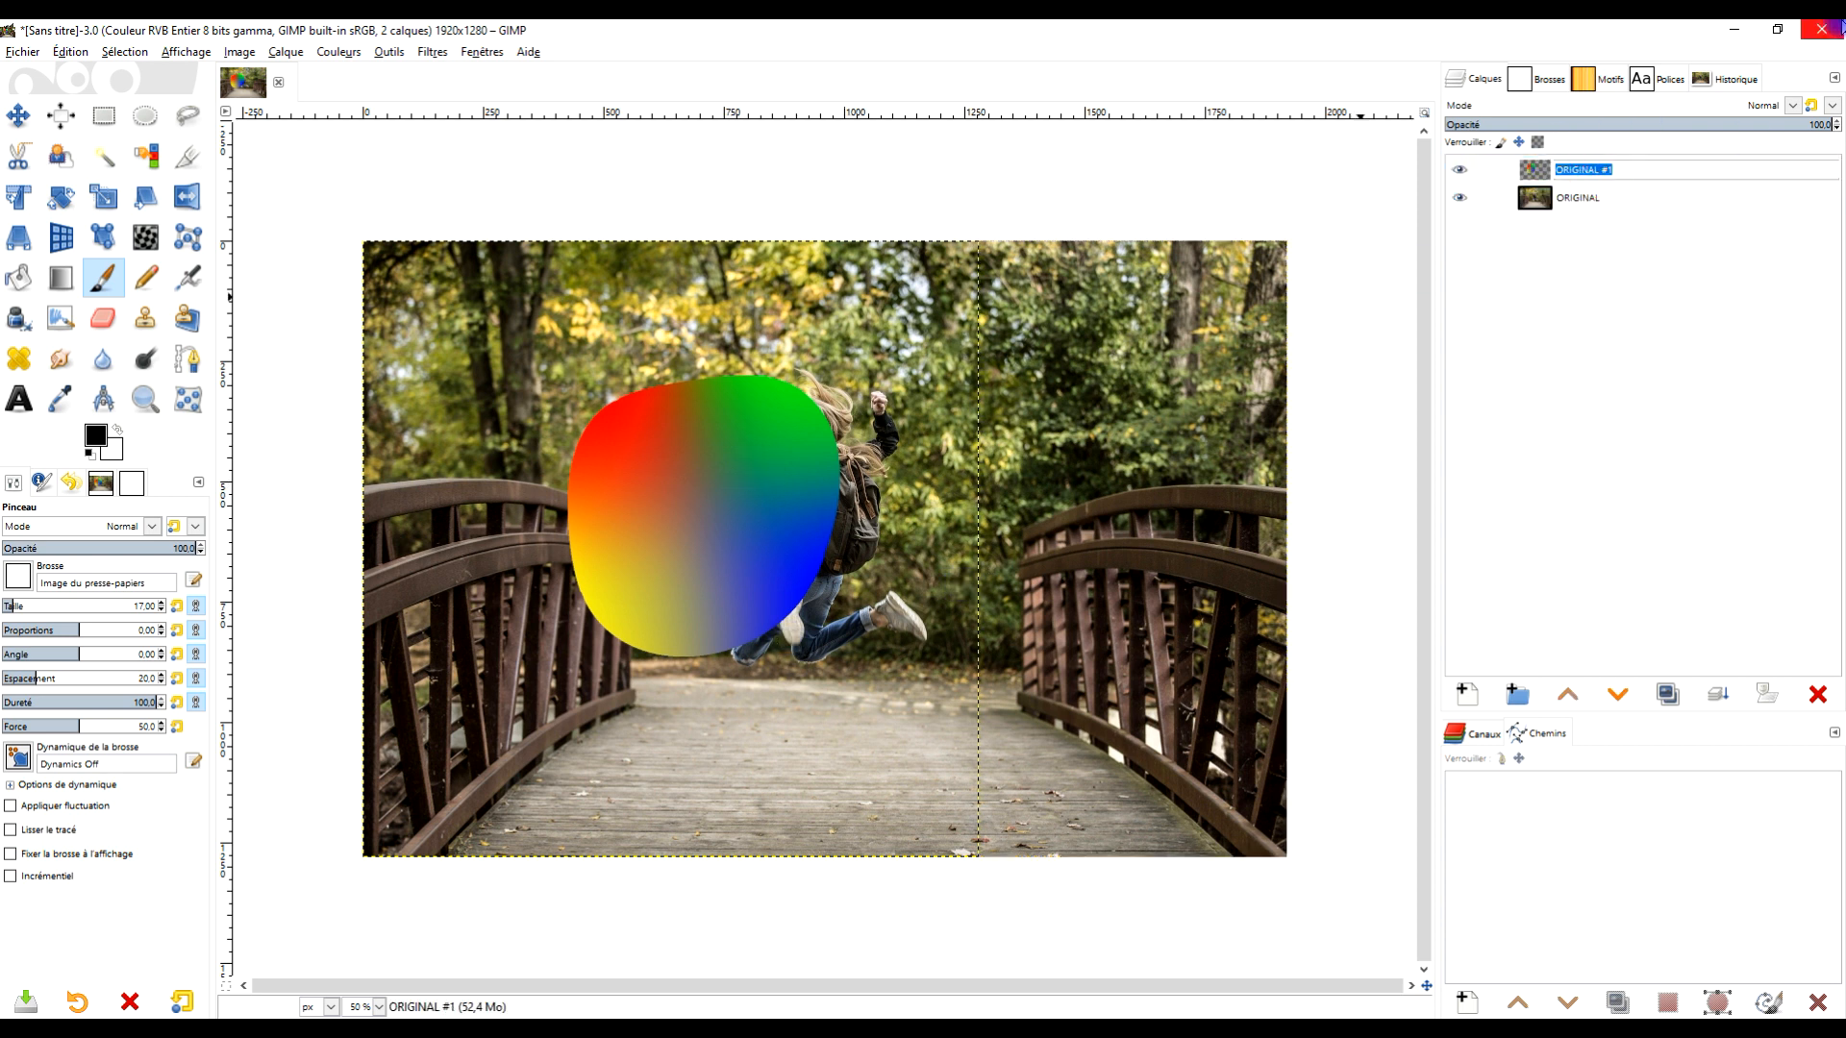
key(ctrl+c)
text(COLOR)
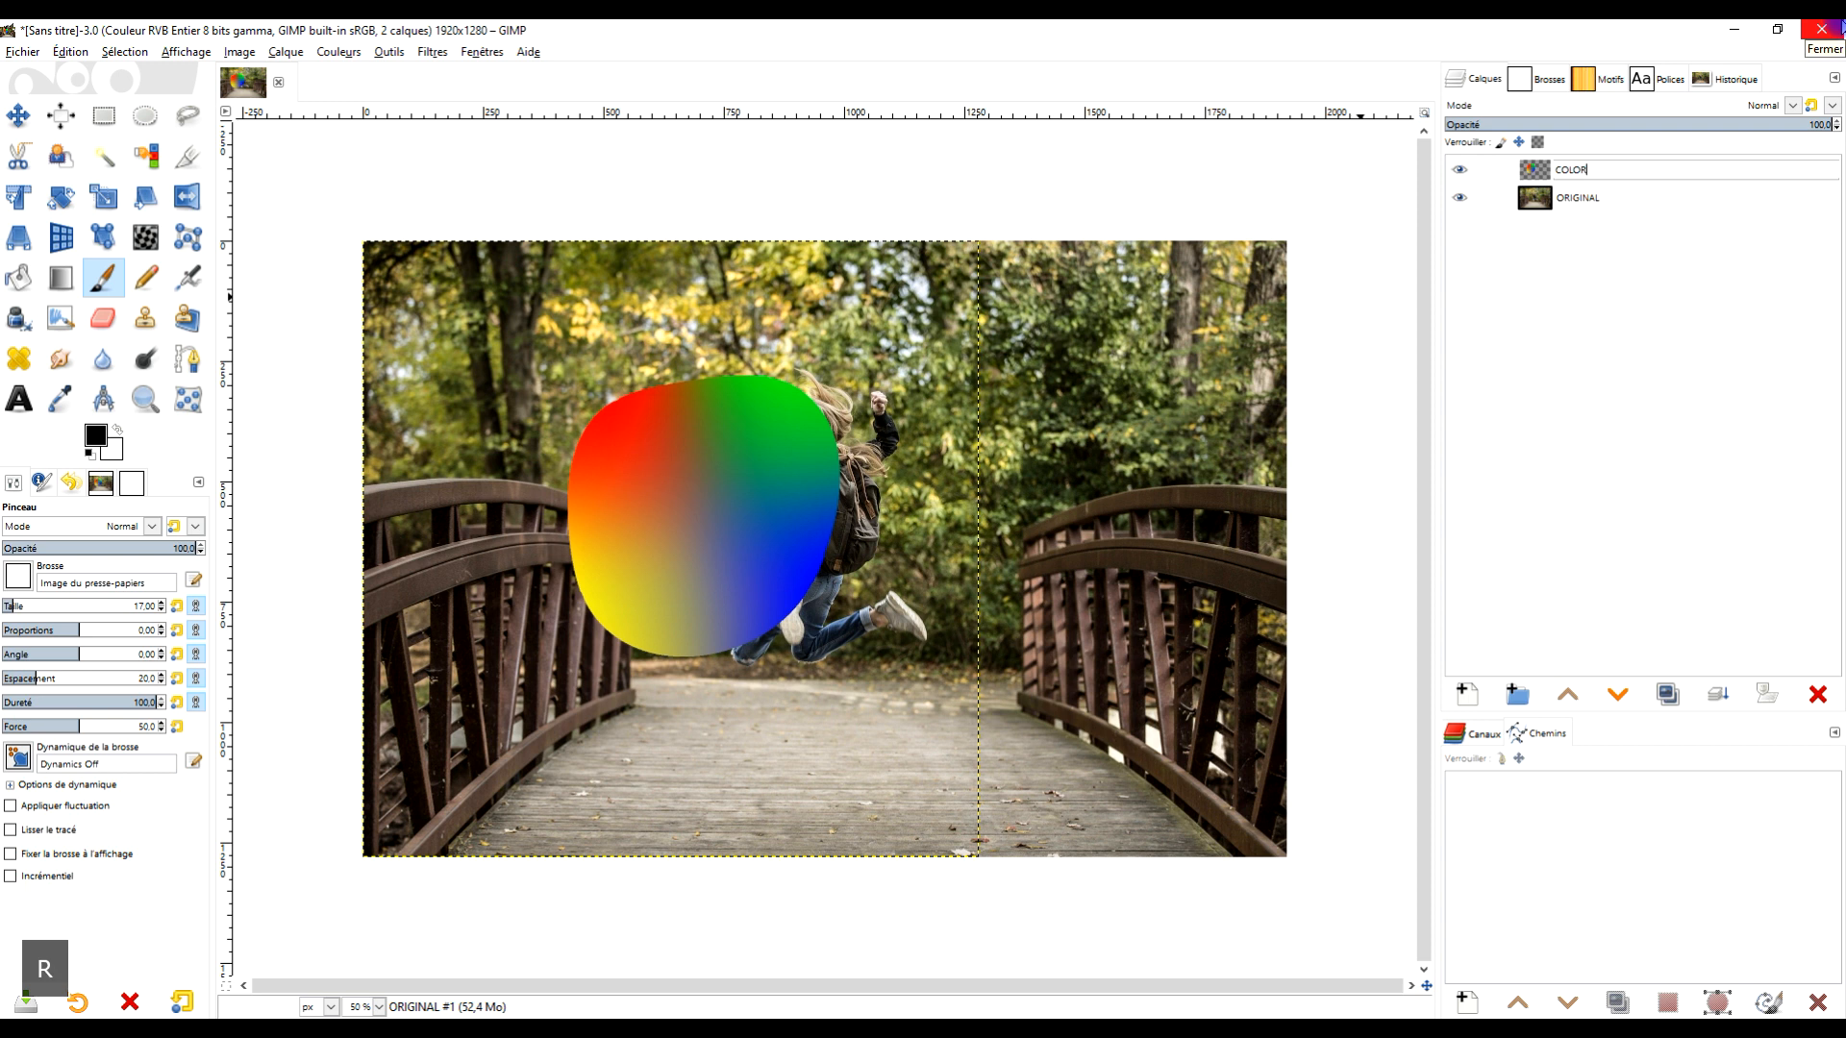
text(FUL B)
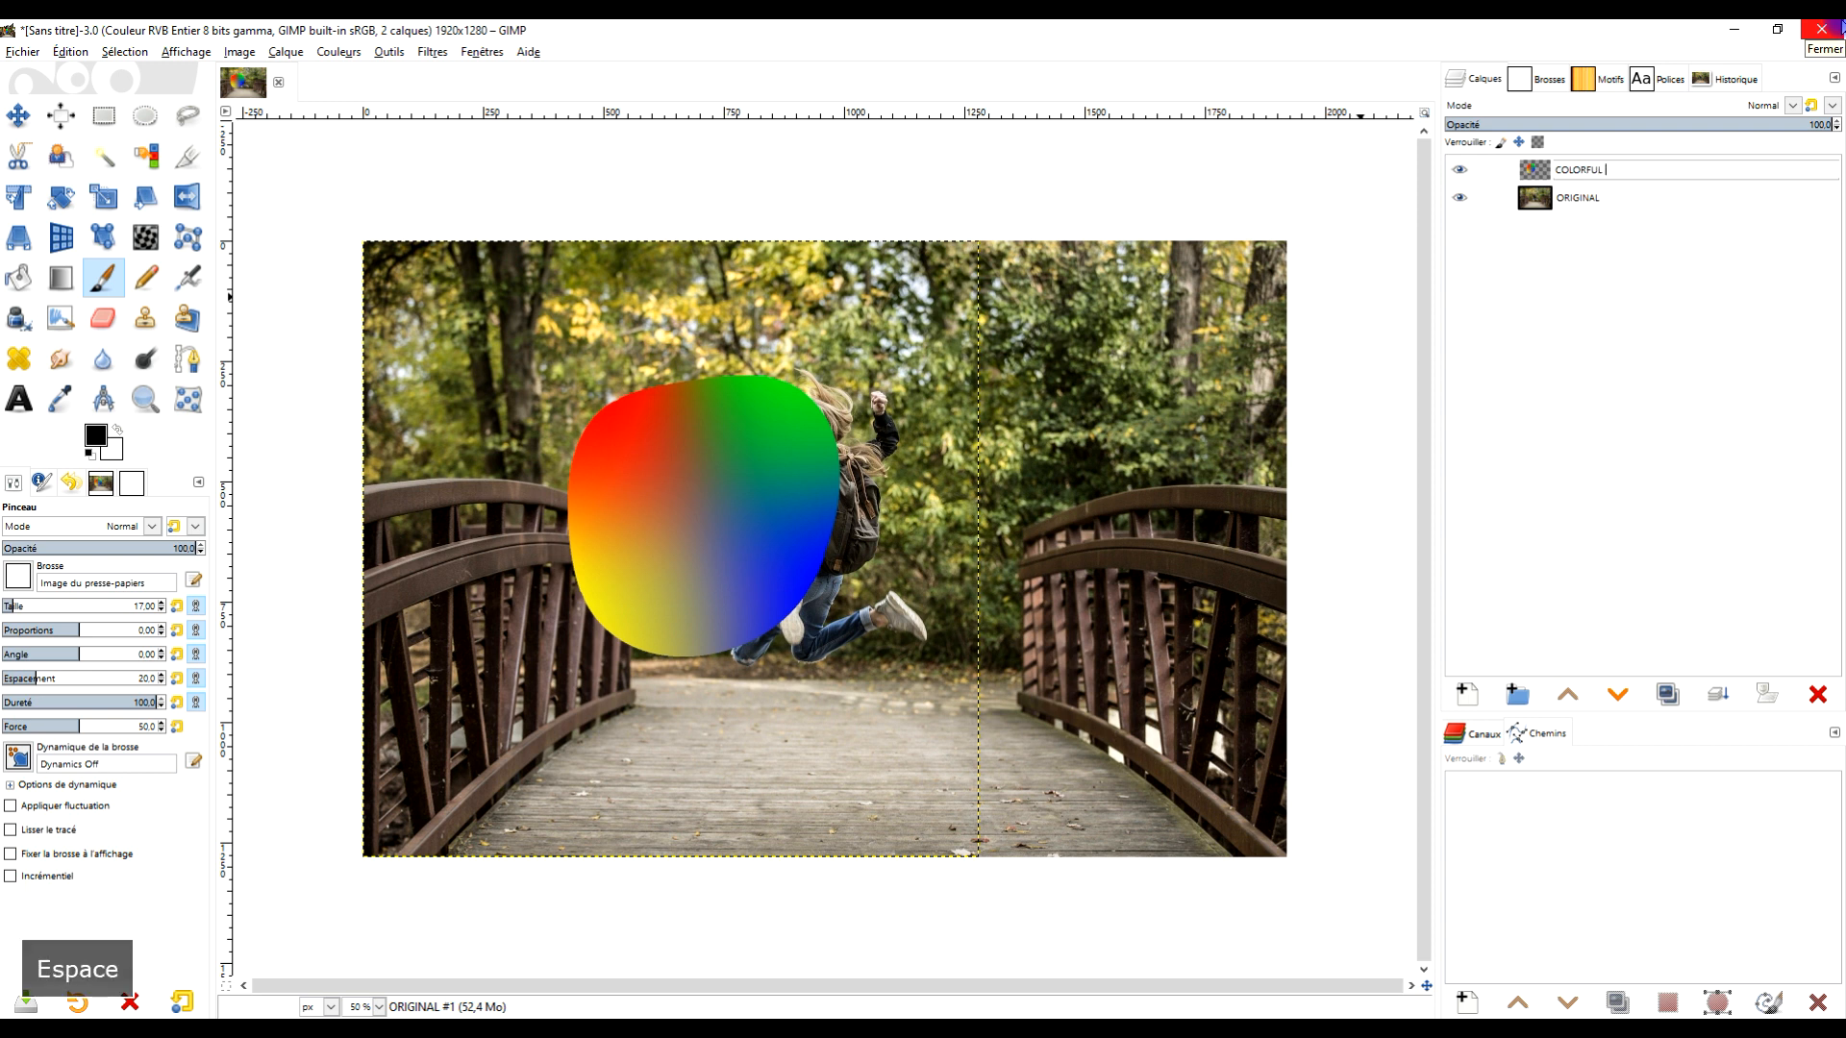
text(LOBS)
key(Return)
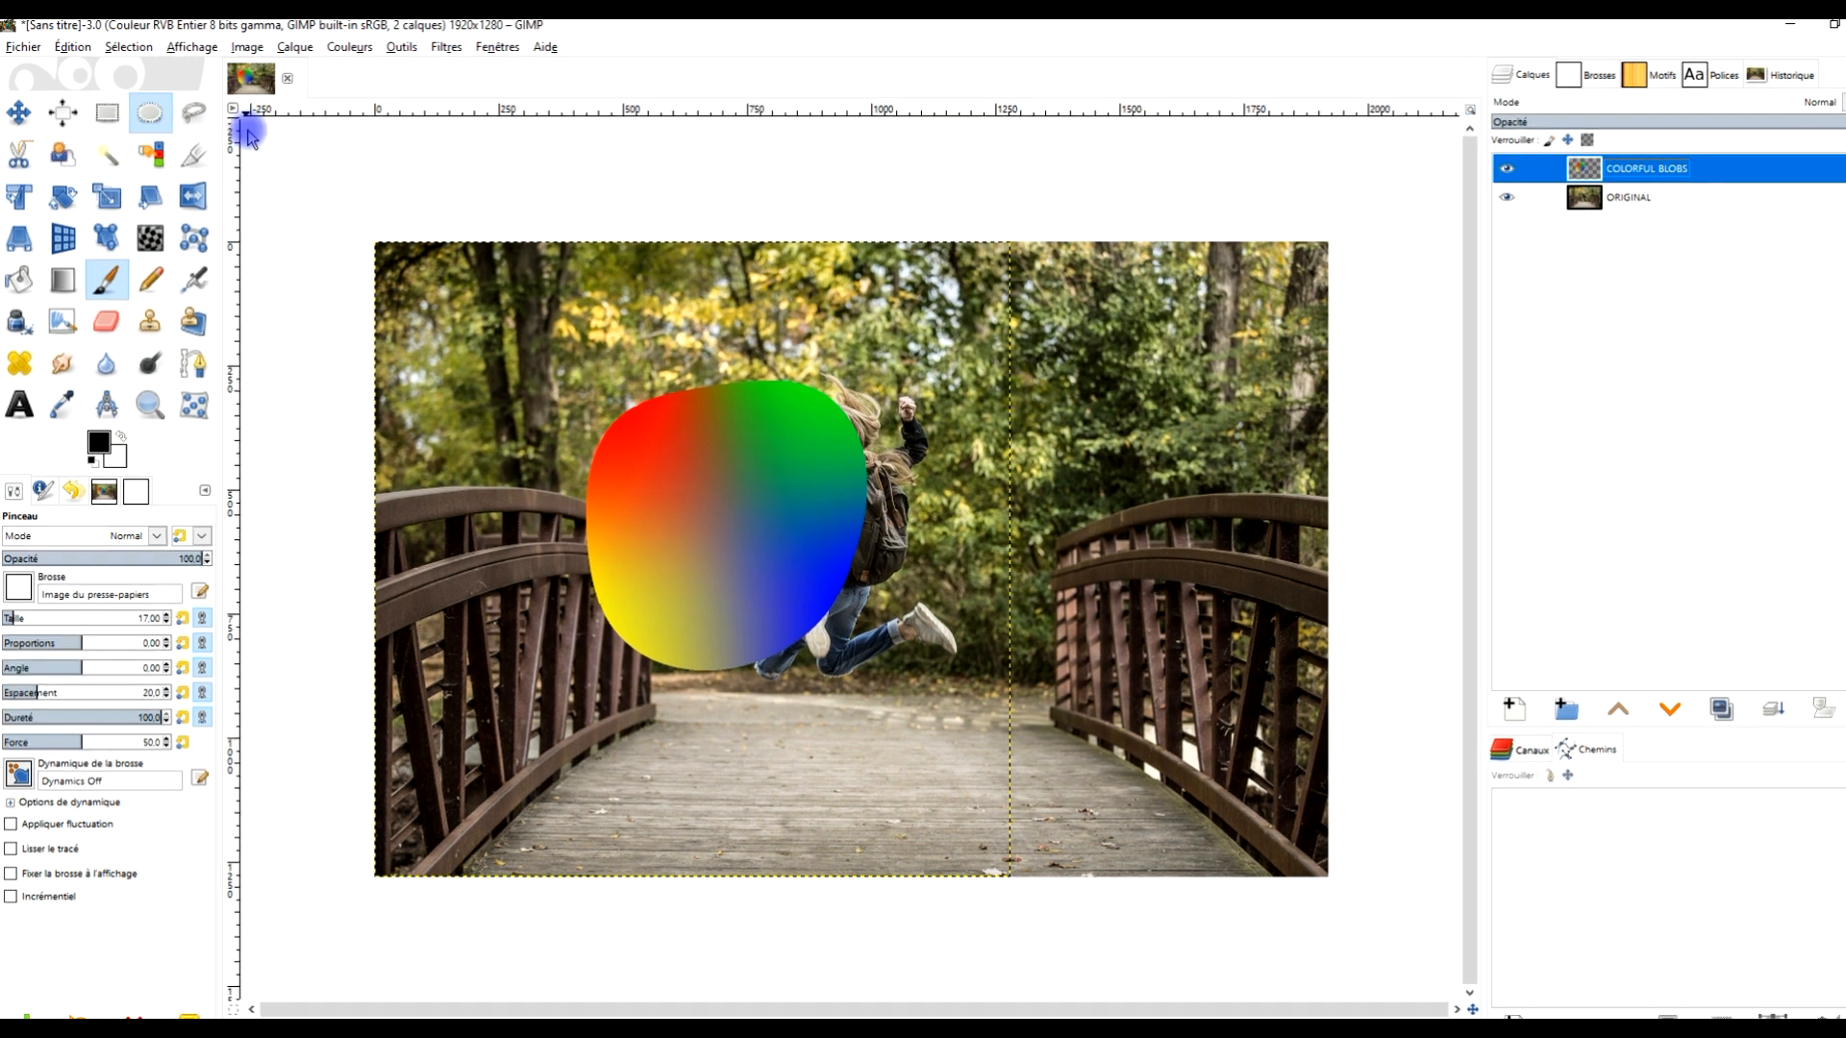
- Draw a tall elliptical selection about 184 × 556 px over the middle of the colour shape in replace mode
click(143, 118)
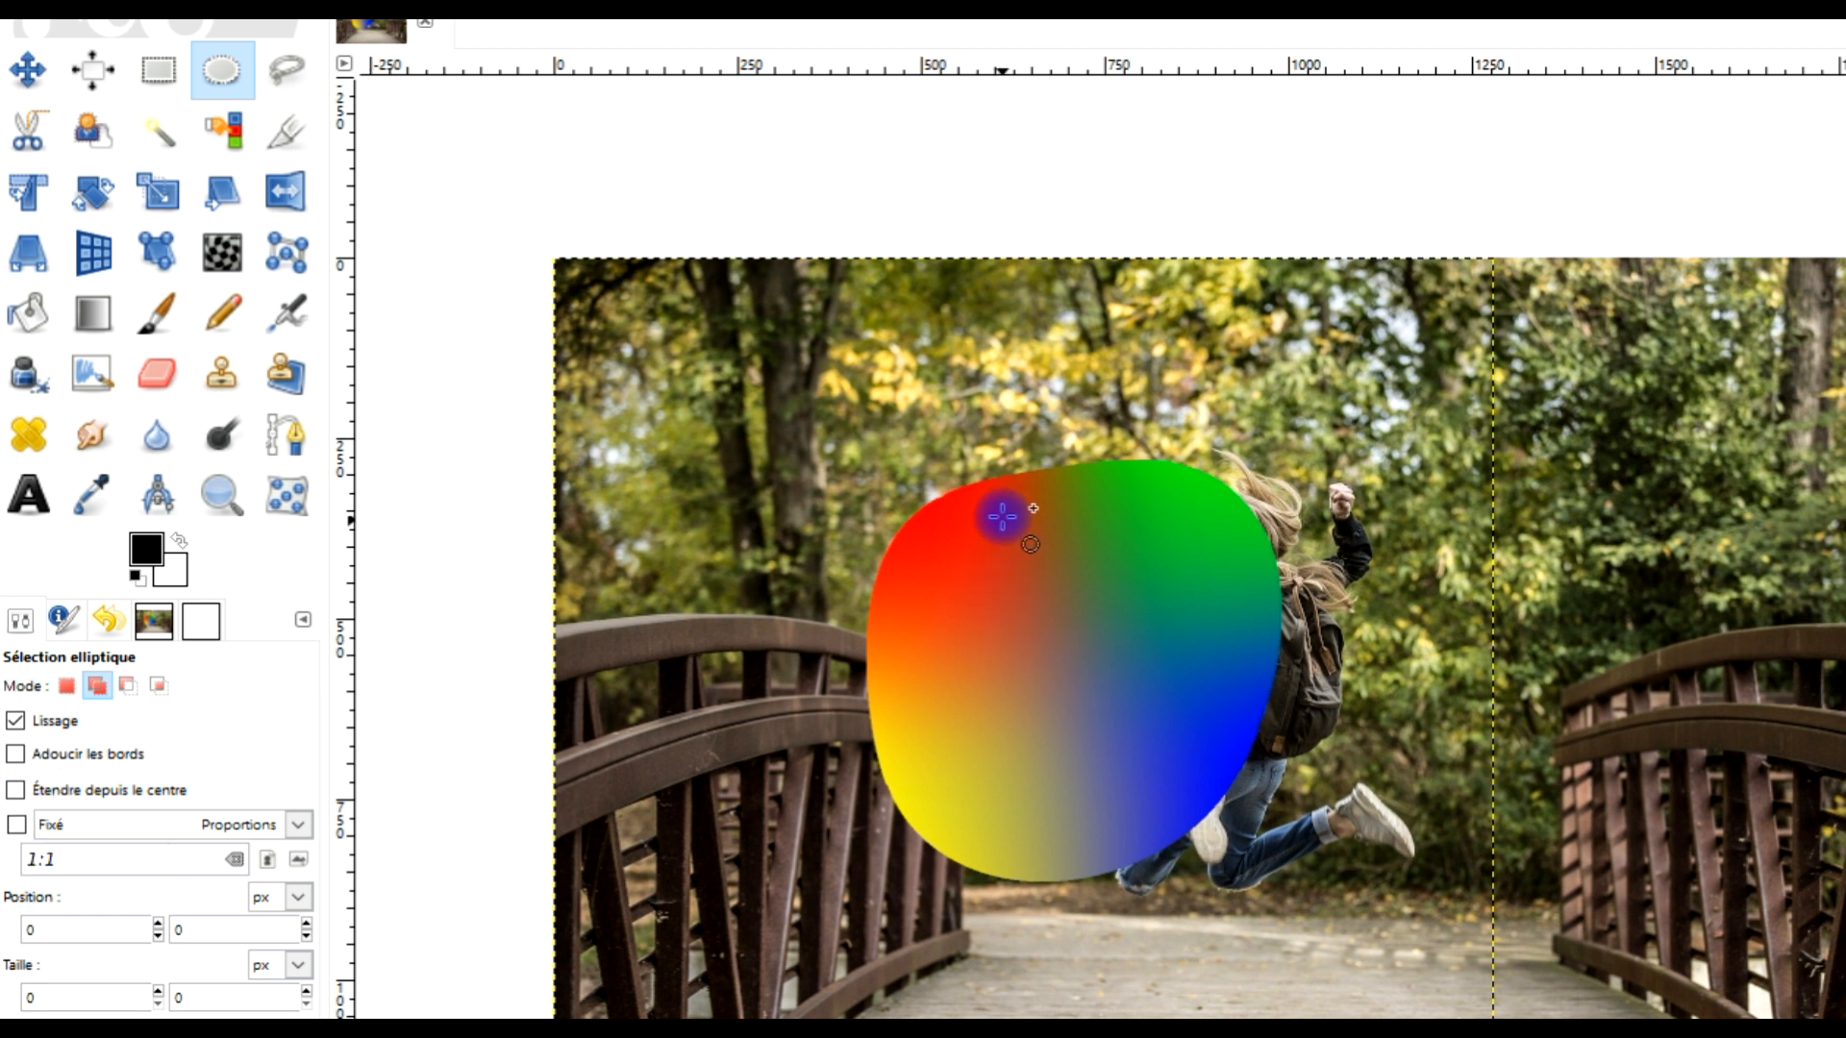
click(65, 686)
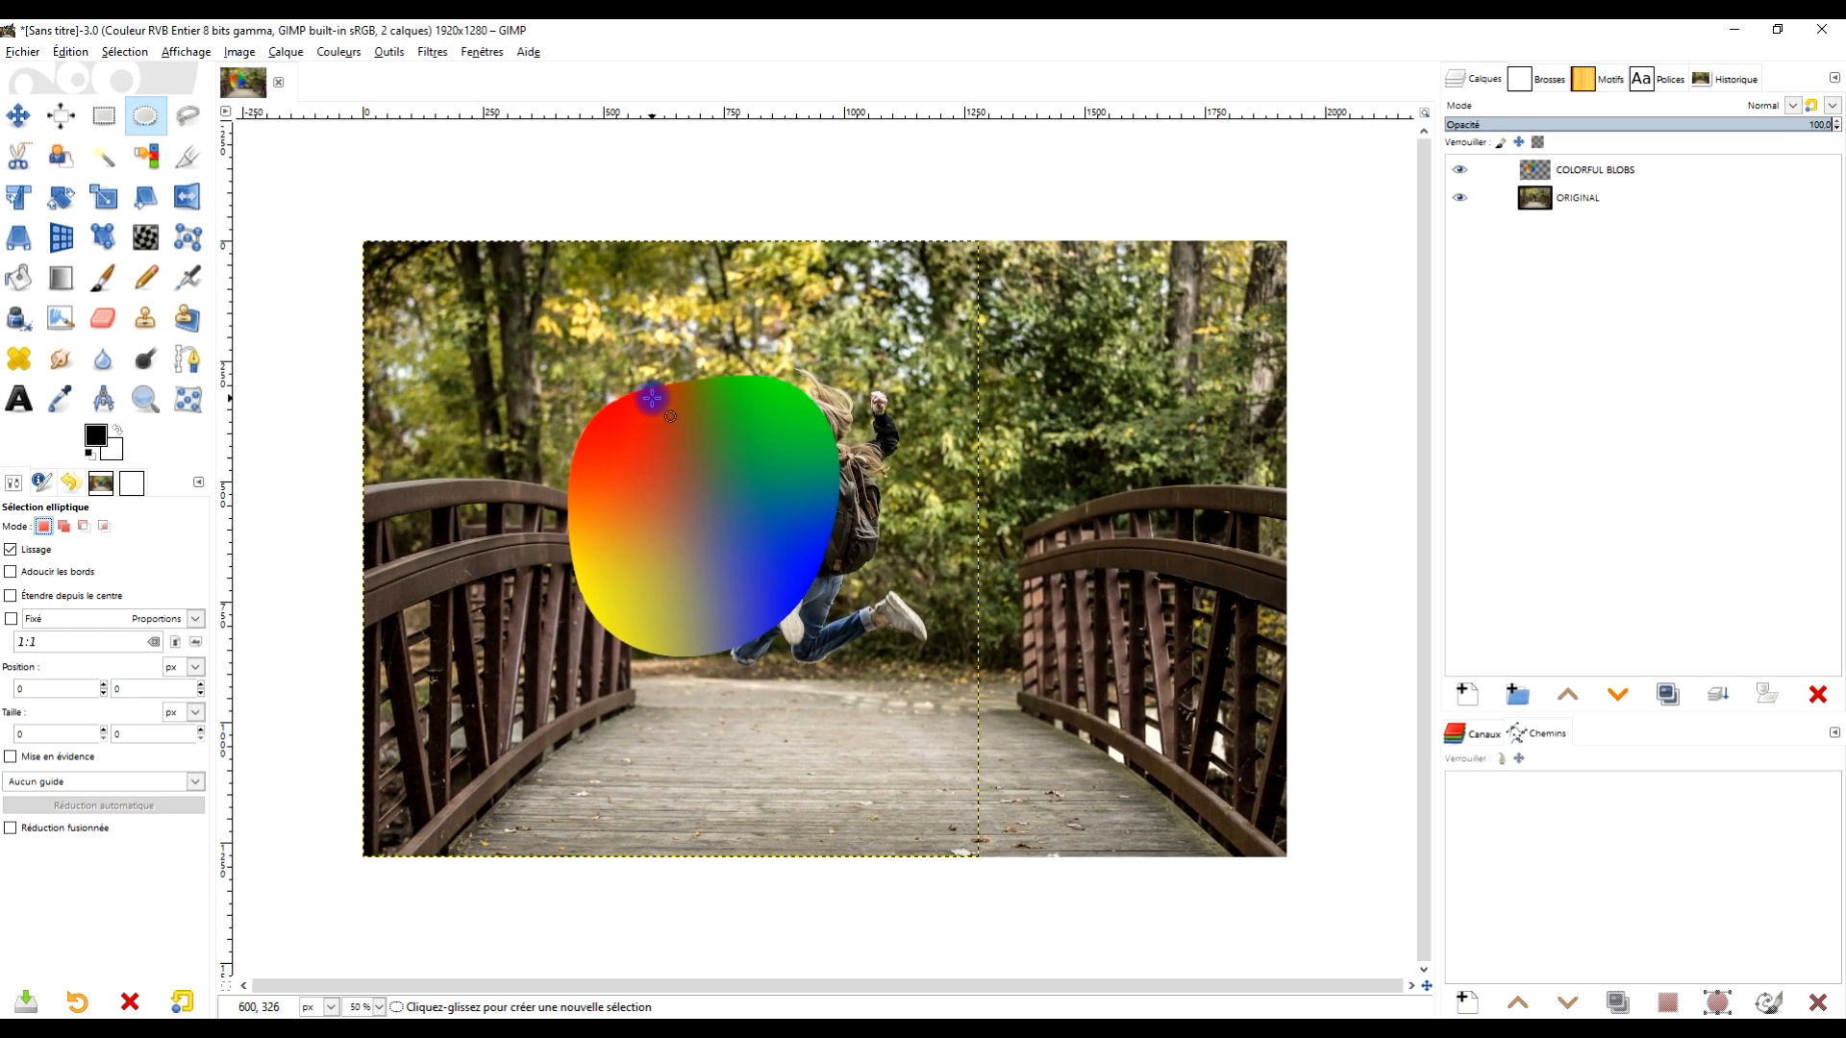
drag(652, 398, 717, 657)
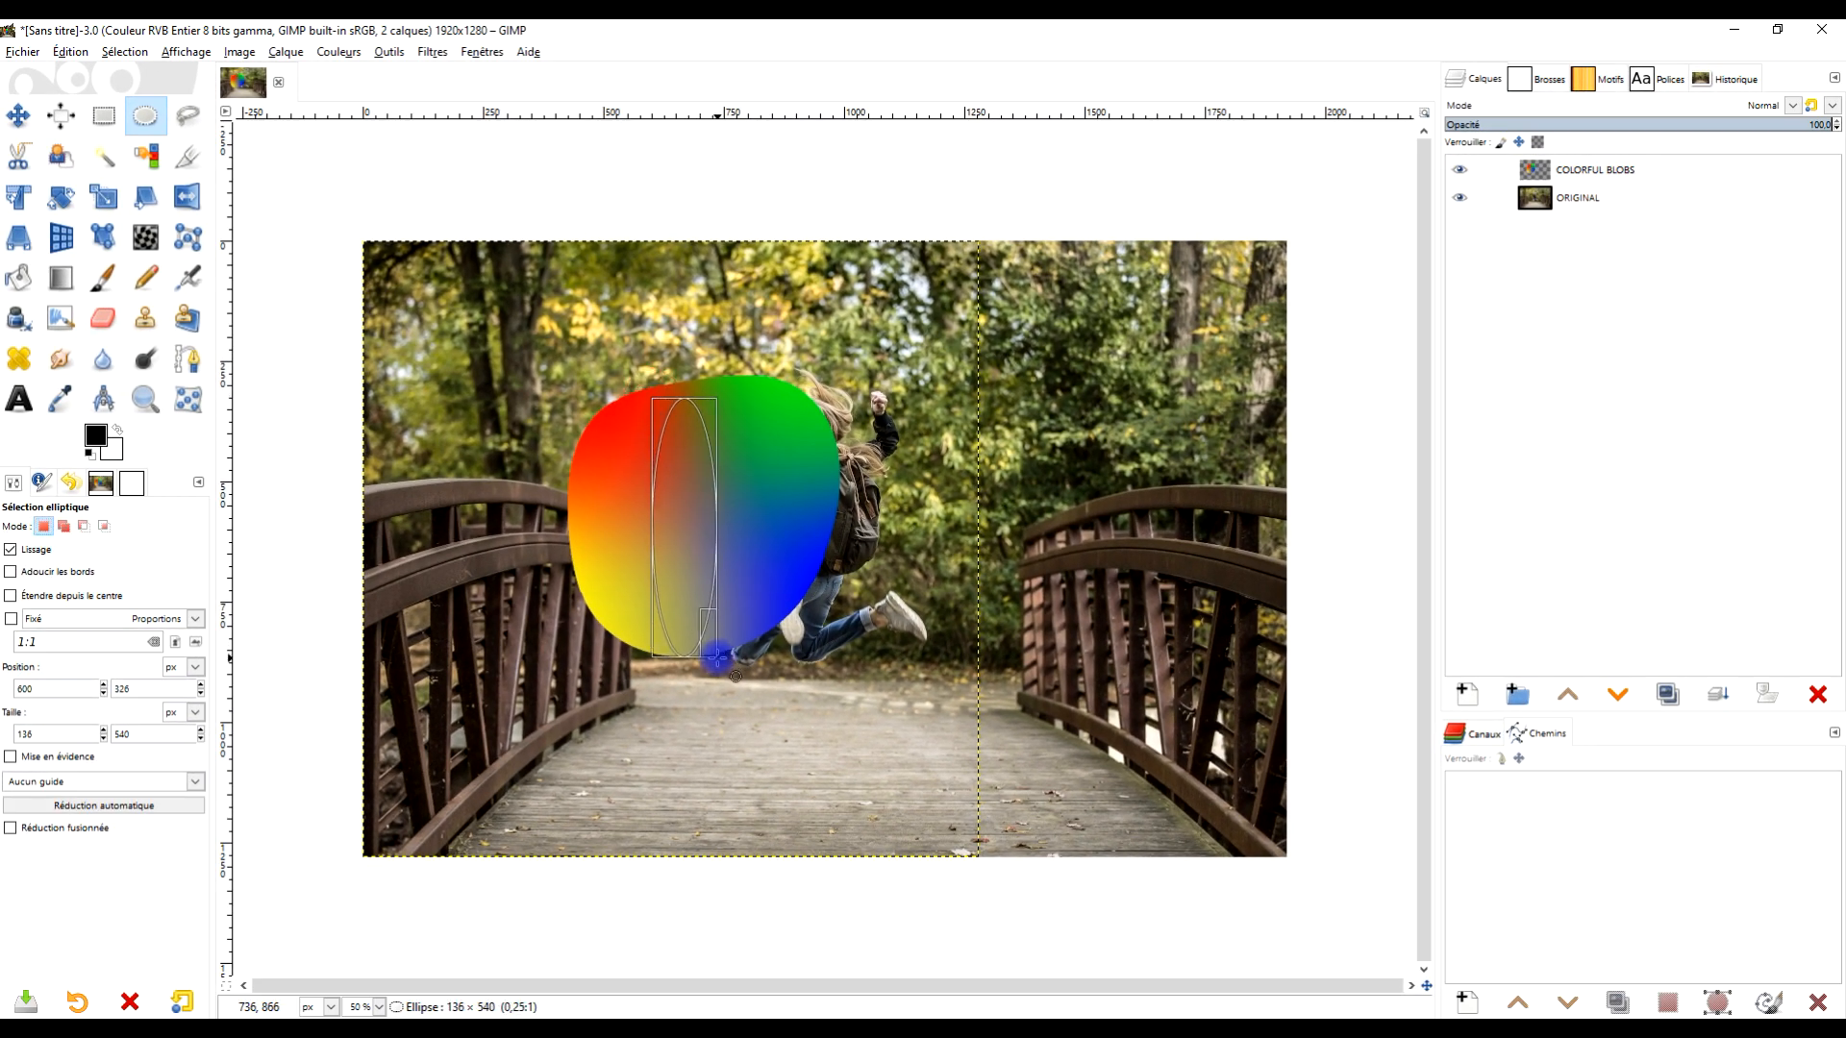
drag(692, 543, 704, 528)
drag(745, 659, 749, 662)
drag(677, 525, 734, 546)
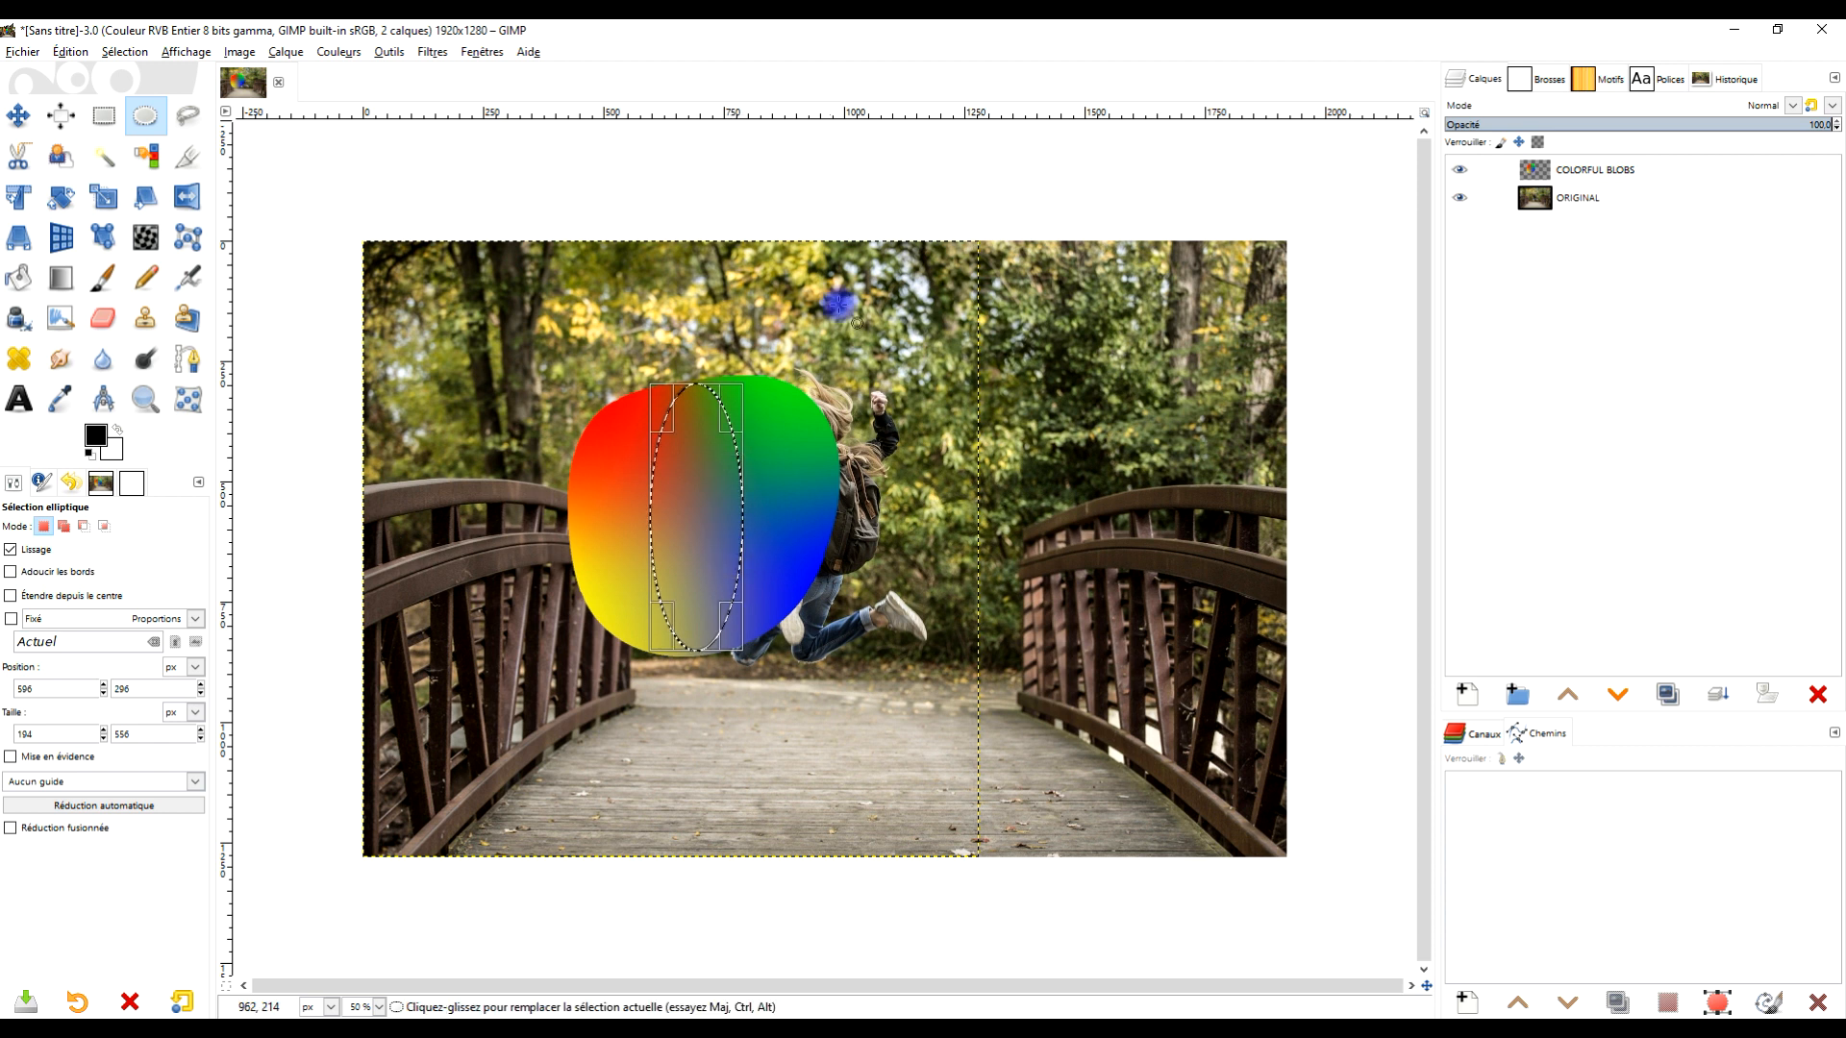
- Copy the selected elliptical area of the COLORFUL BLOBS layer
click(70, 52)
click(106, 164)
click(71, 52)
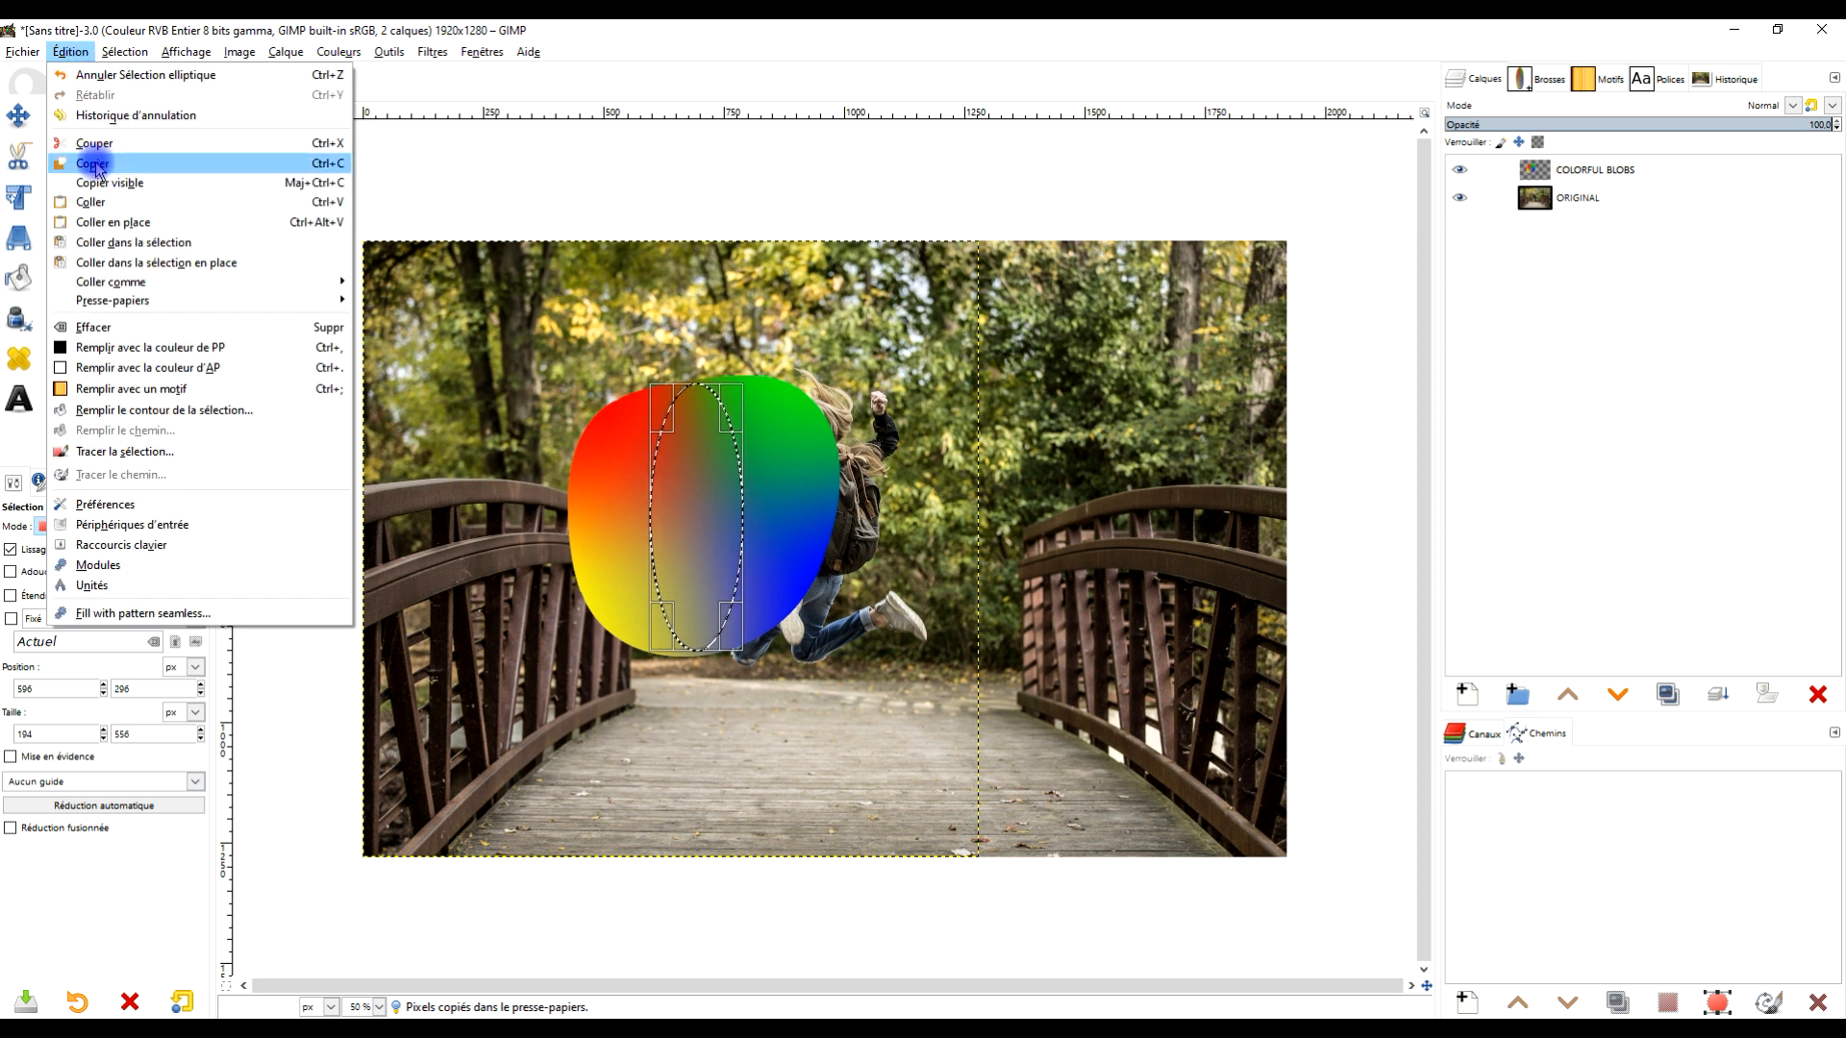
click(337, 173)
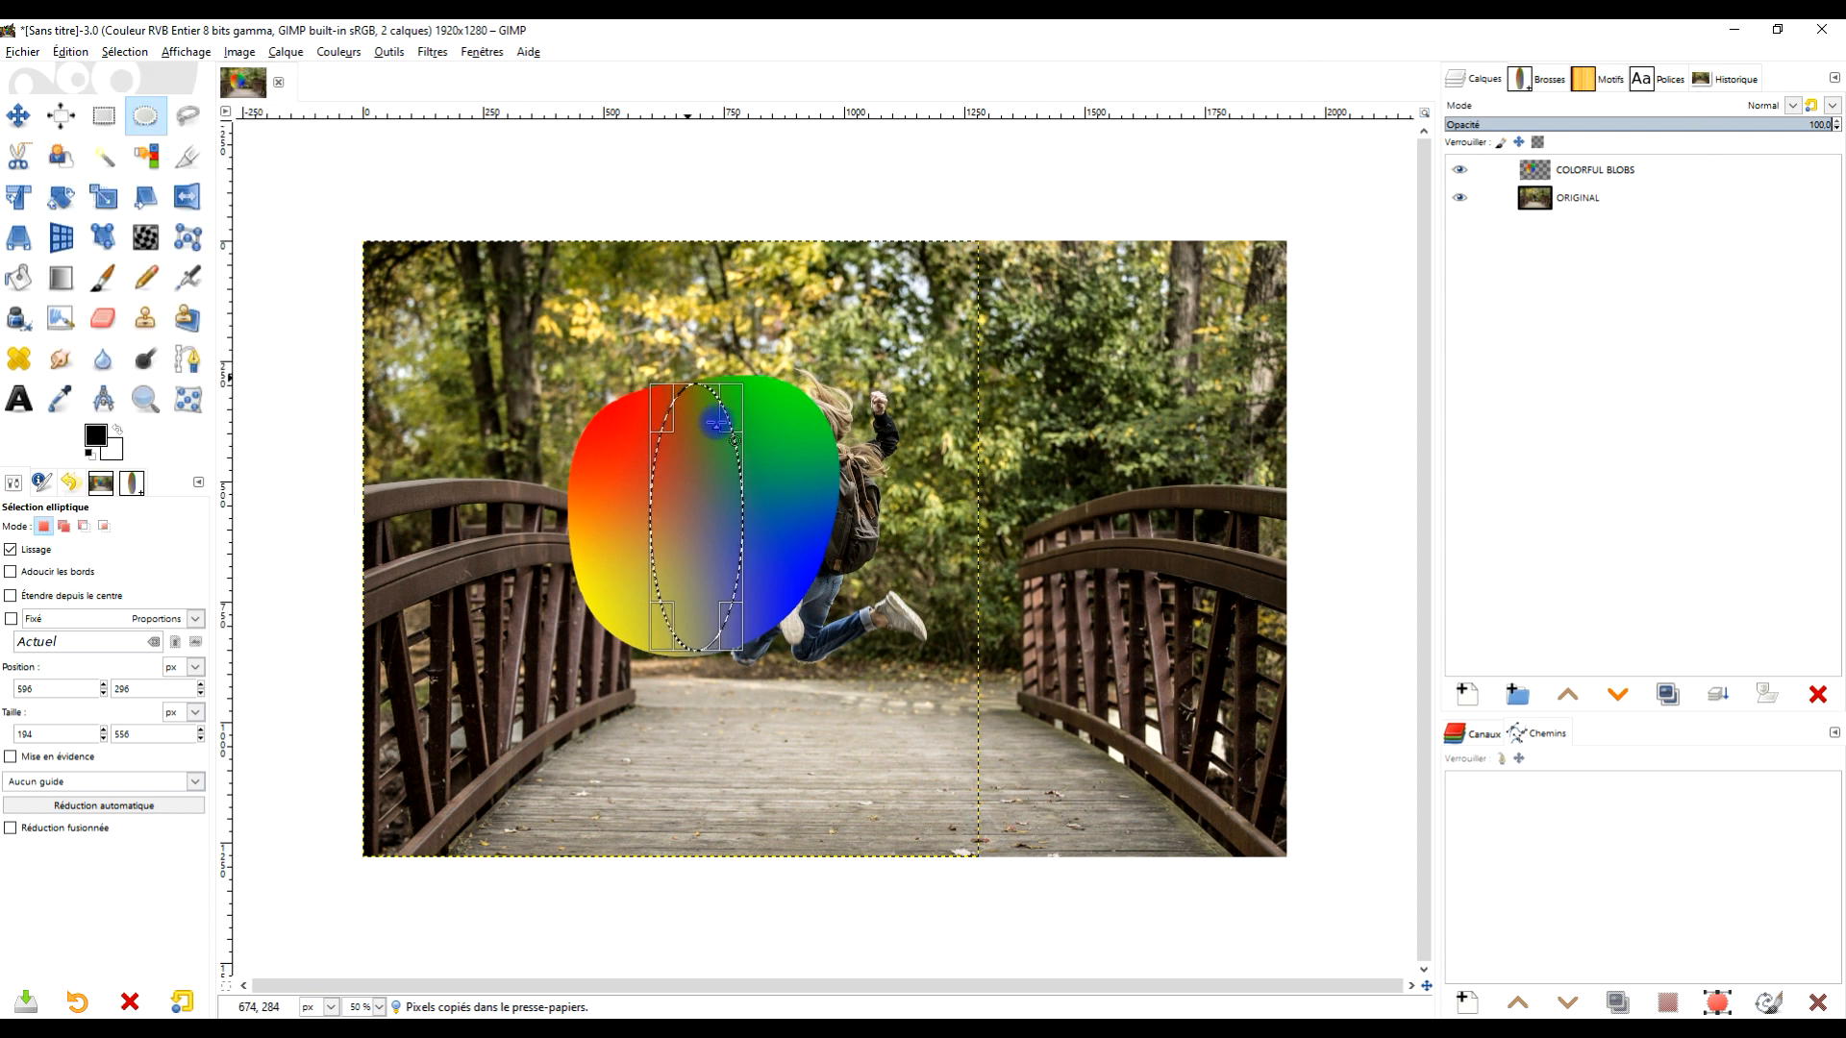
- Hide the COLORFUL BLOBS layer and make the ORIGINAL layer active
click(1461, 170)
click(1581, 199)
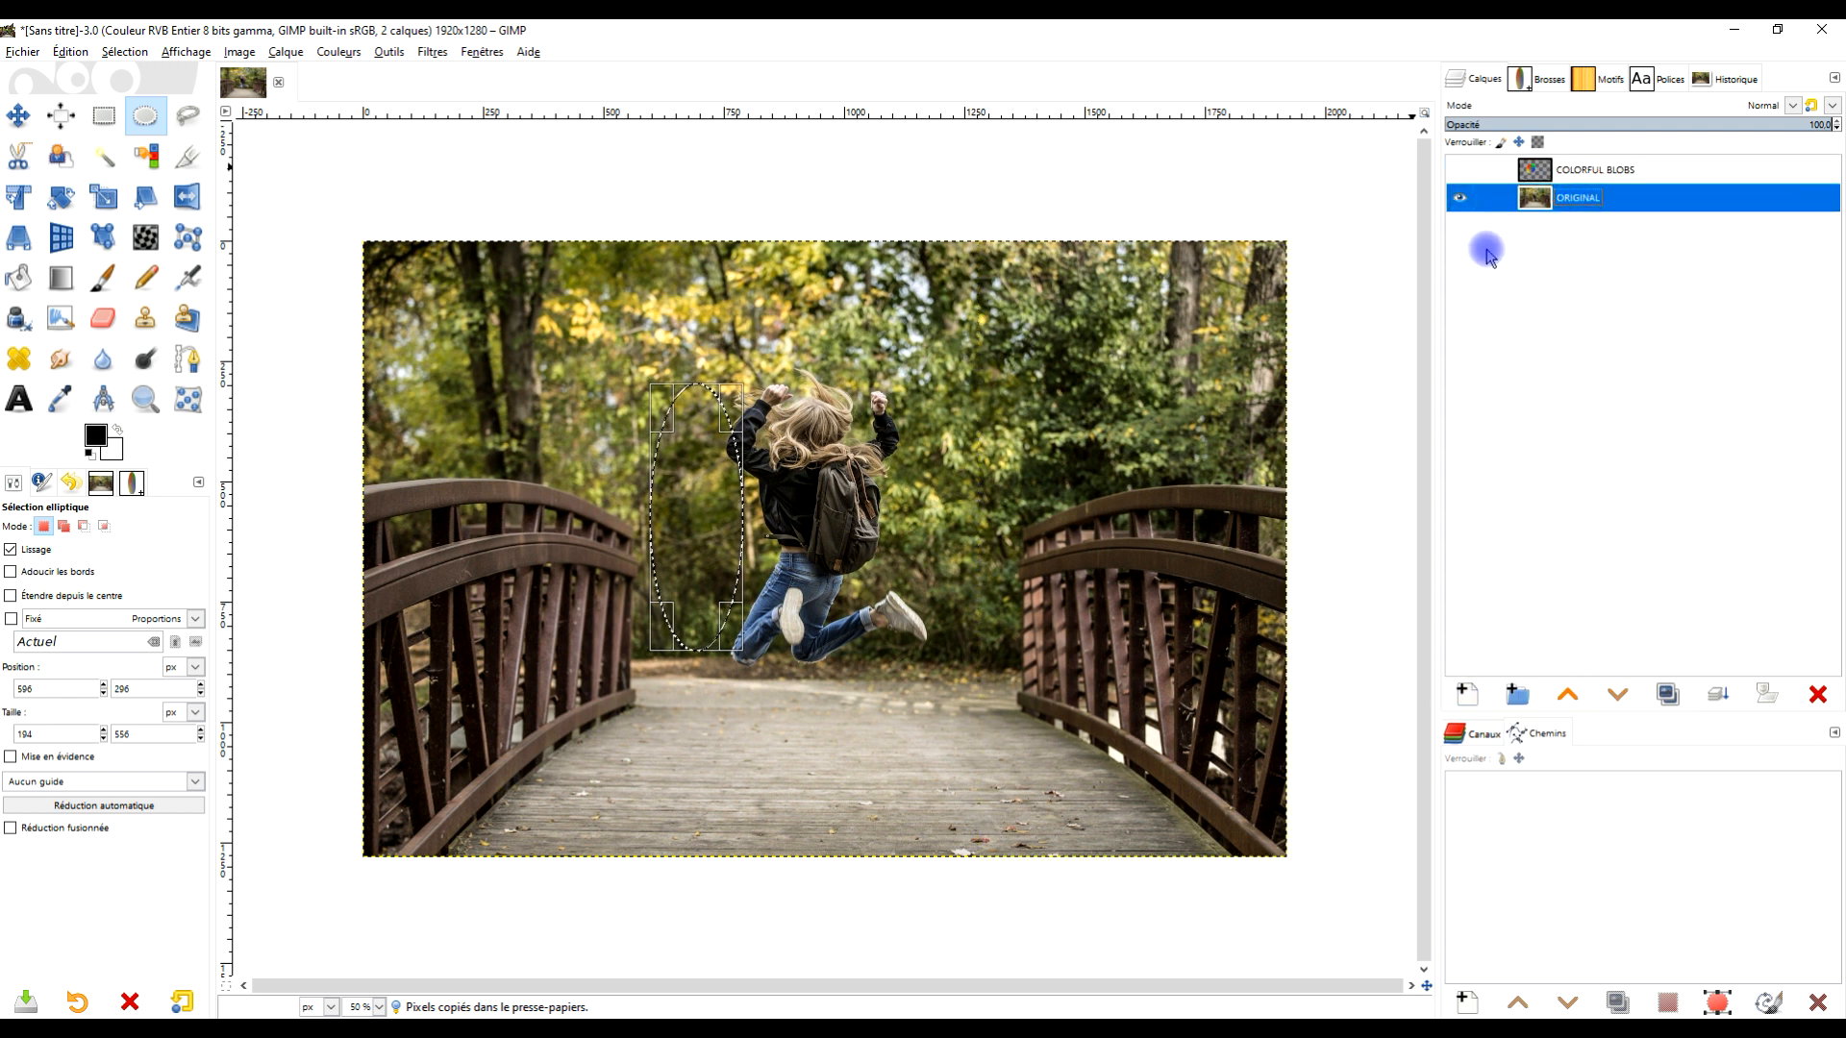
- Remove the current selection
click(65, 52)
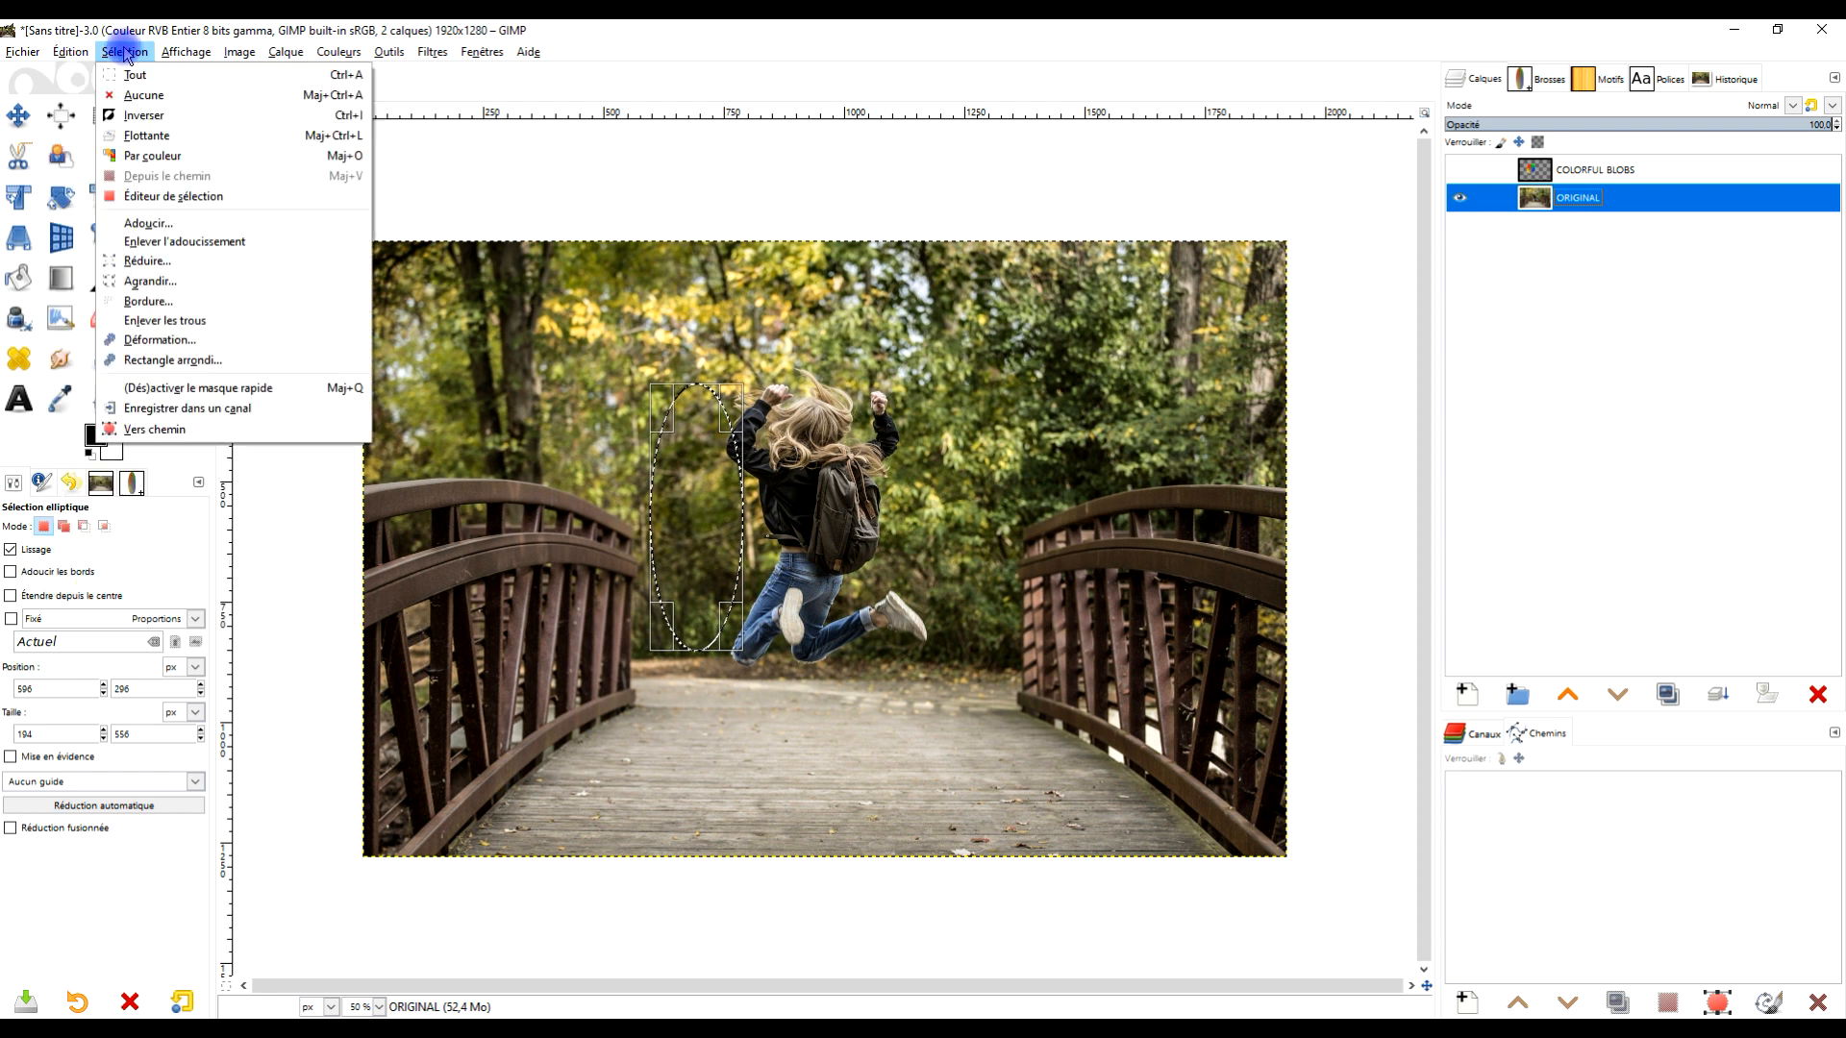
click(130, 94)
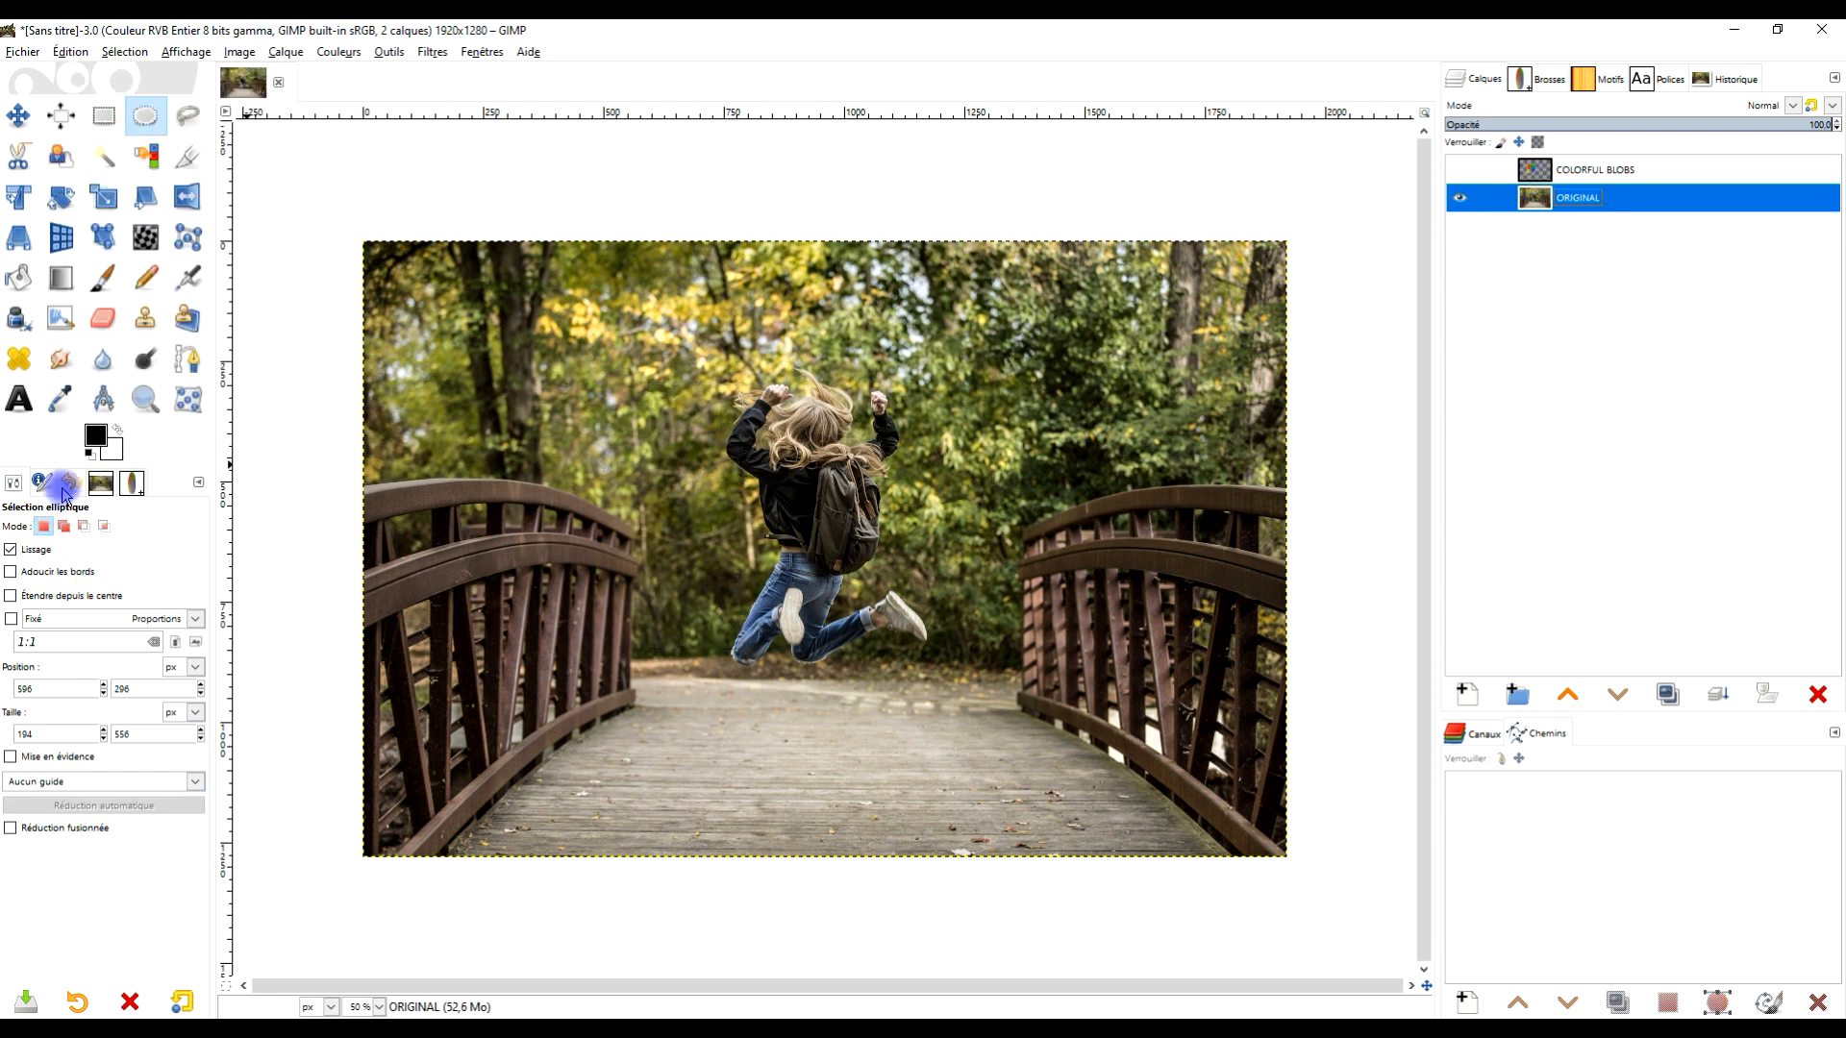
- Switch to the Paintbrush tool and choose the clipboard image as its brush
click(104, 280)
click(26, 581)
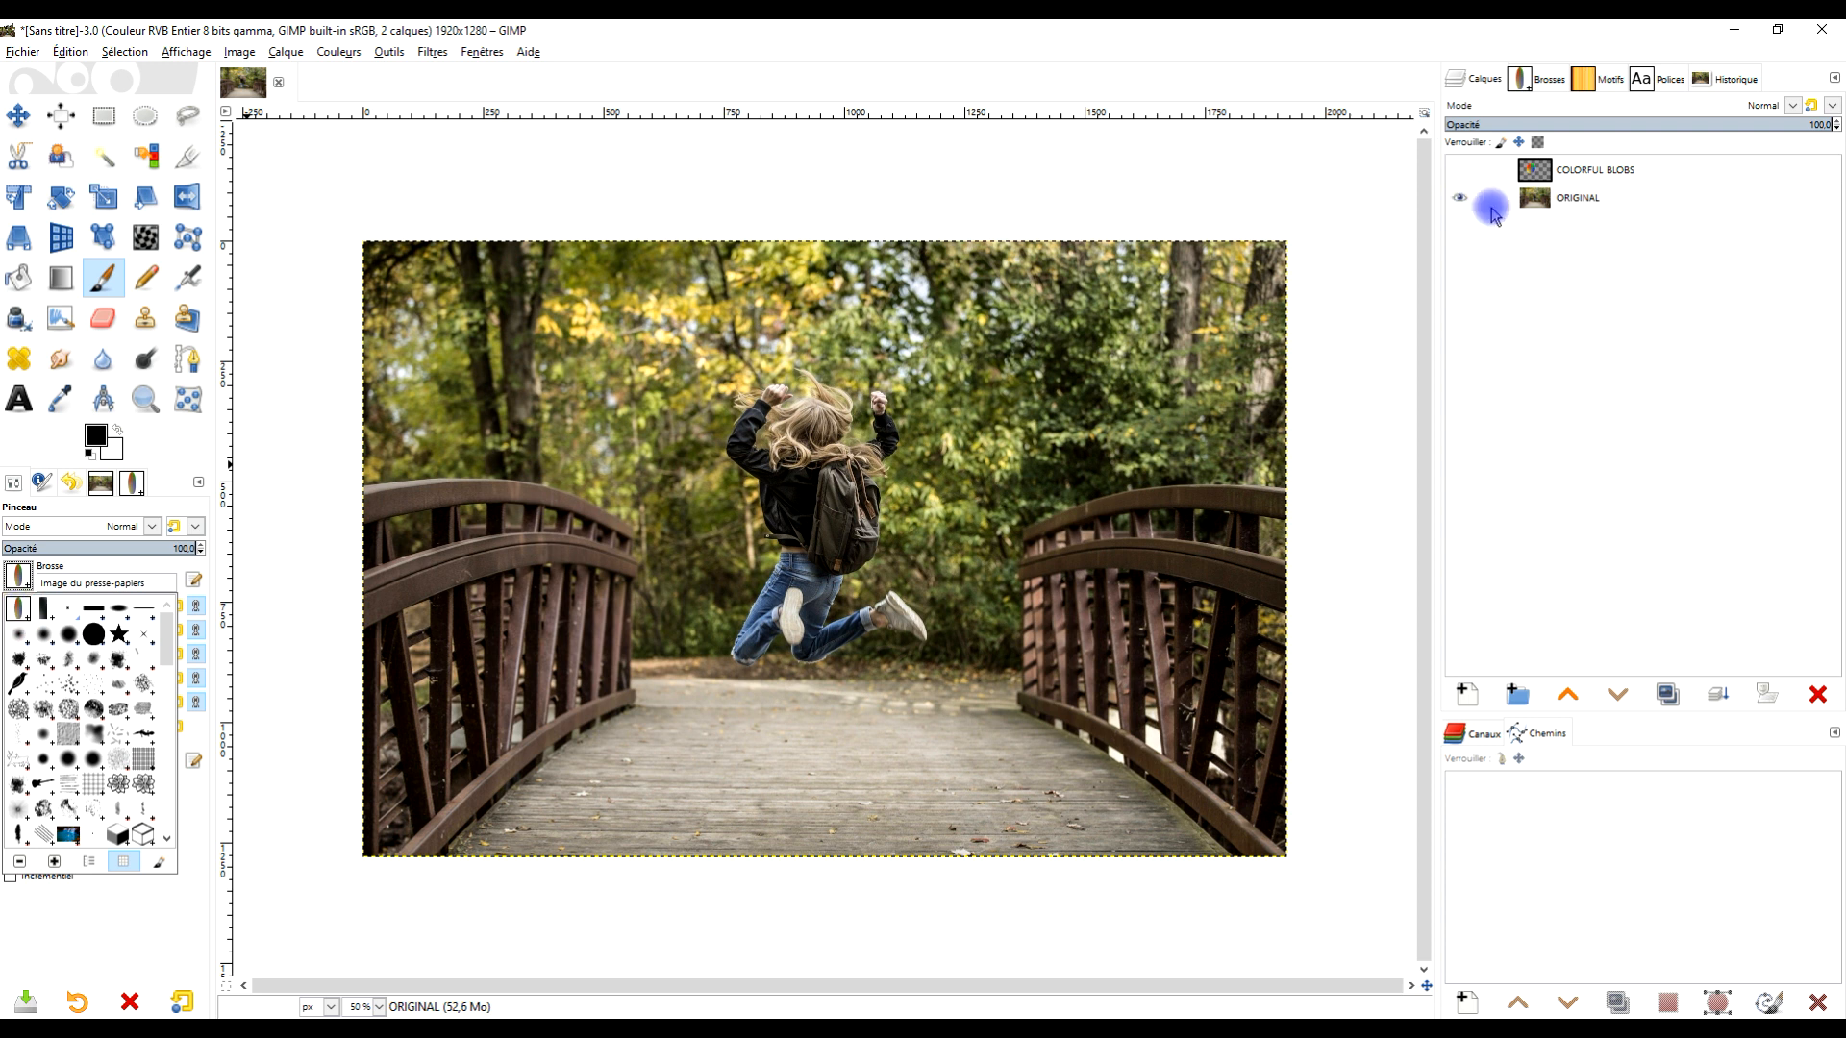
click(1622, 197)
click(1463, 694)
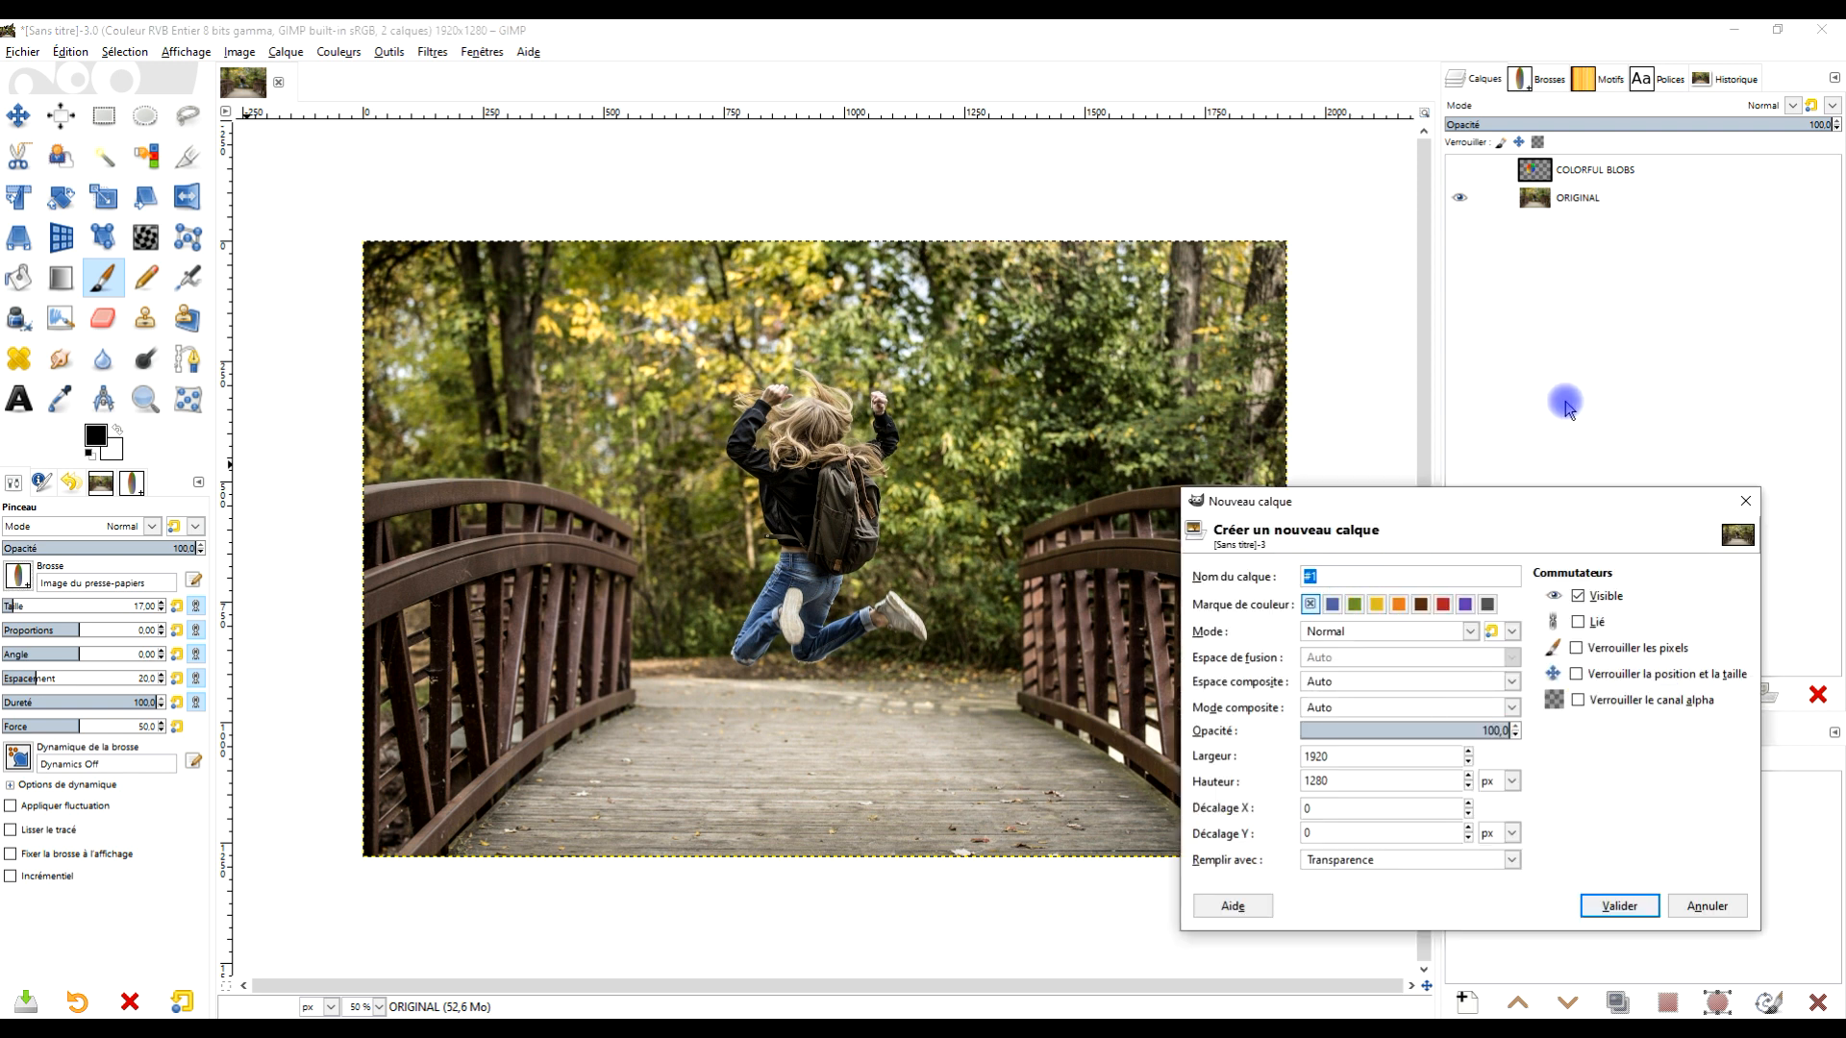
text(OMBRE)
key(Return)
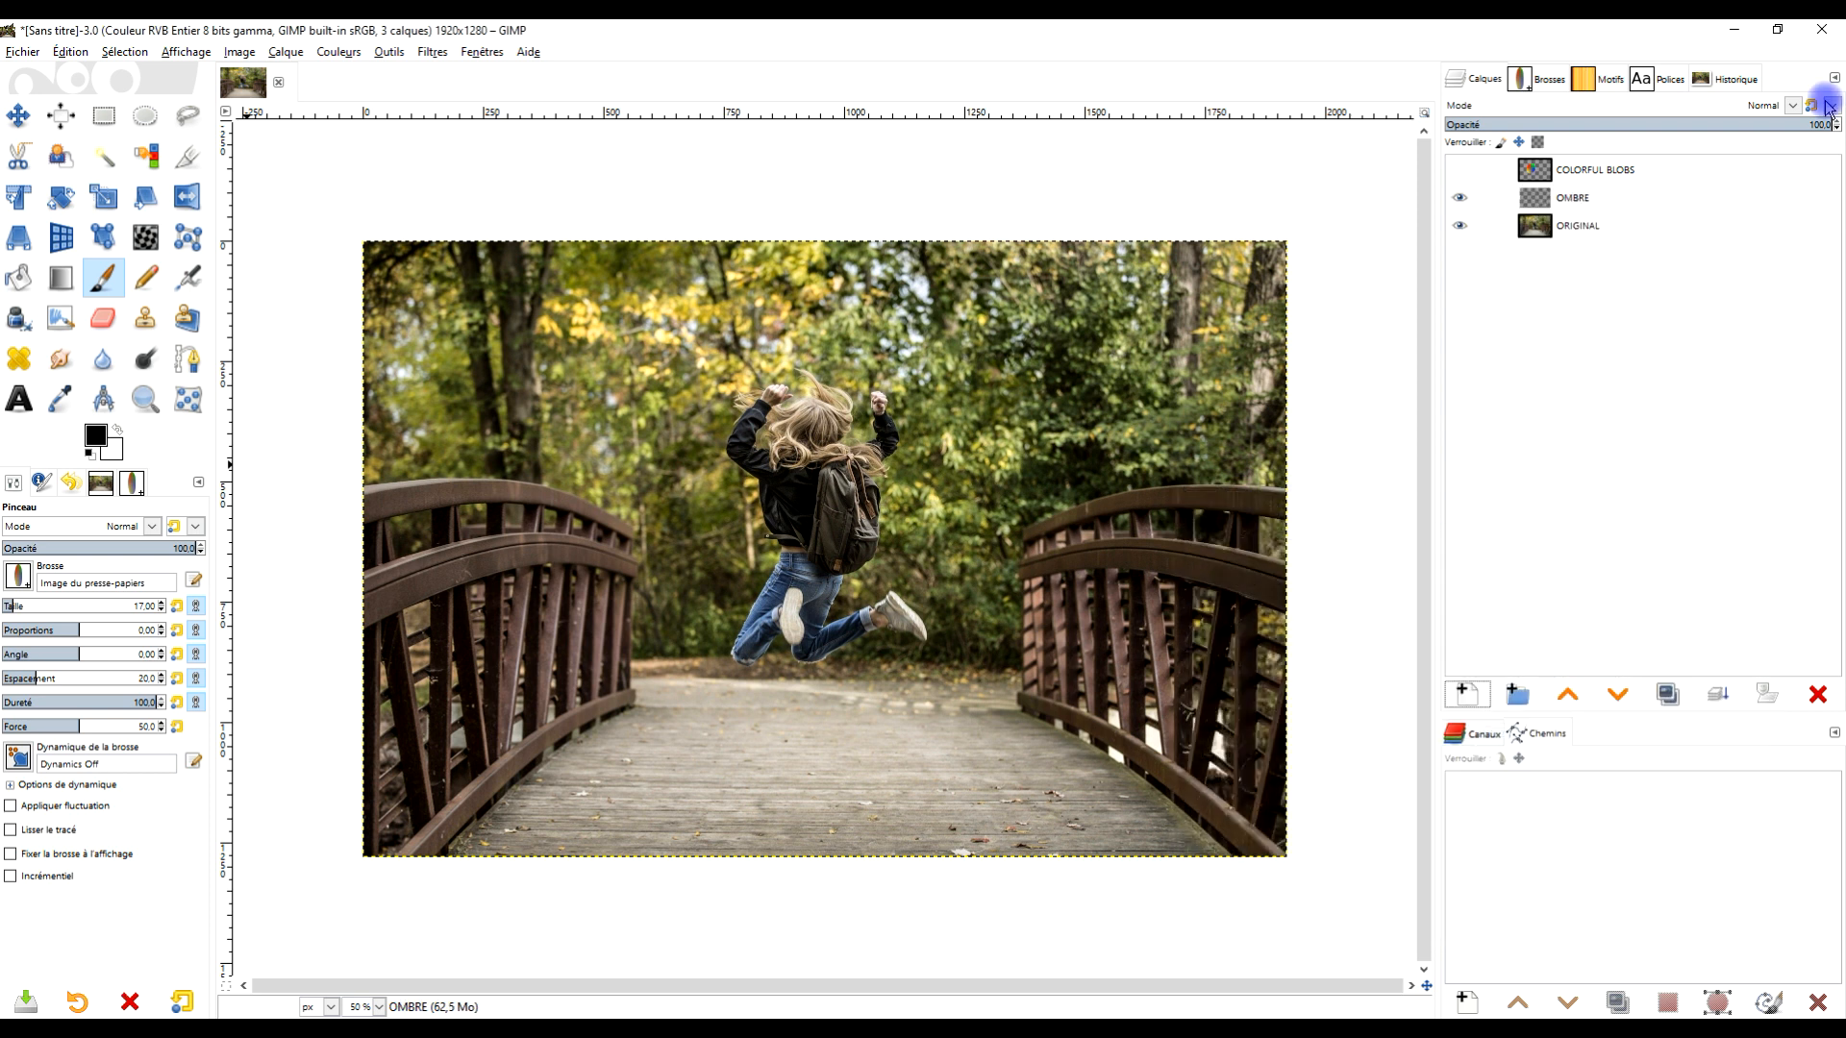
click(1818, 696)
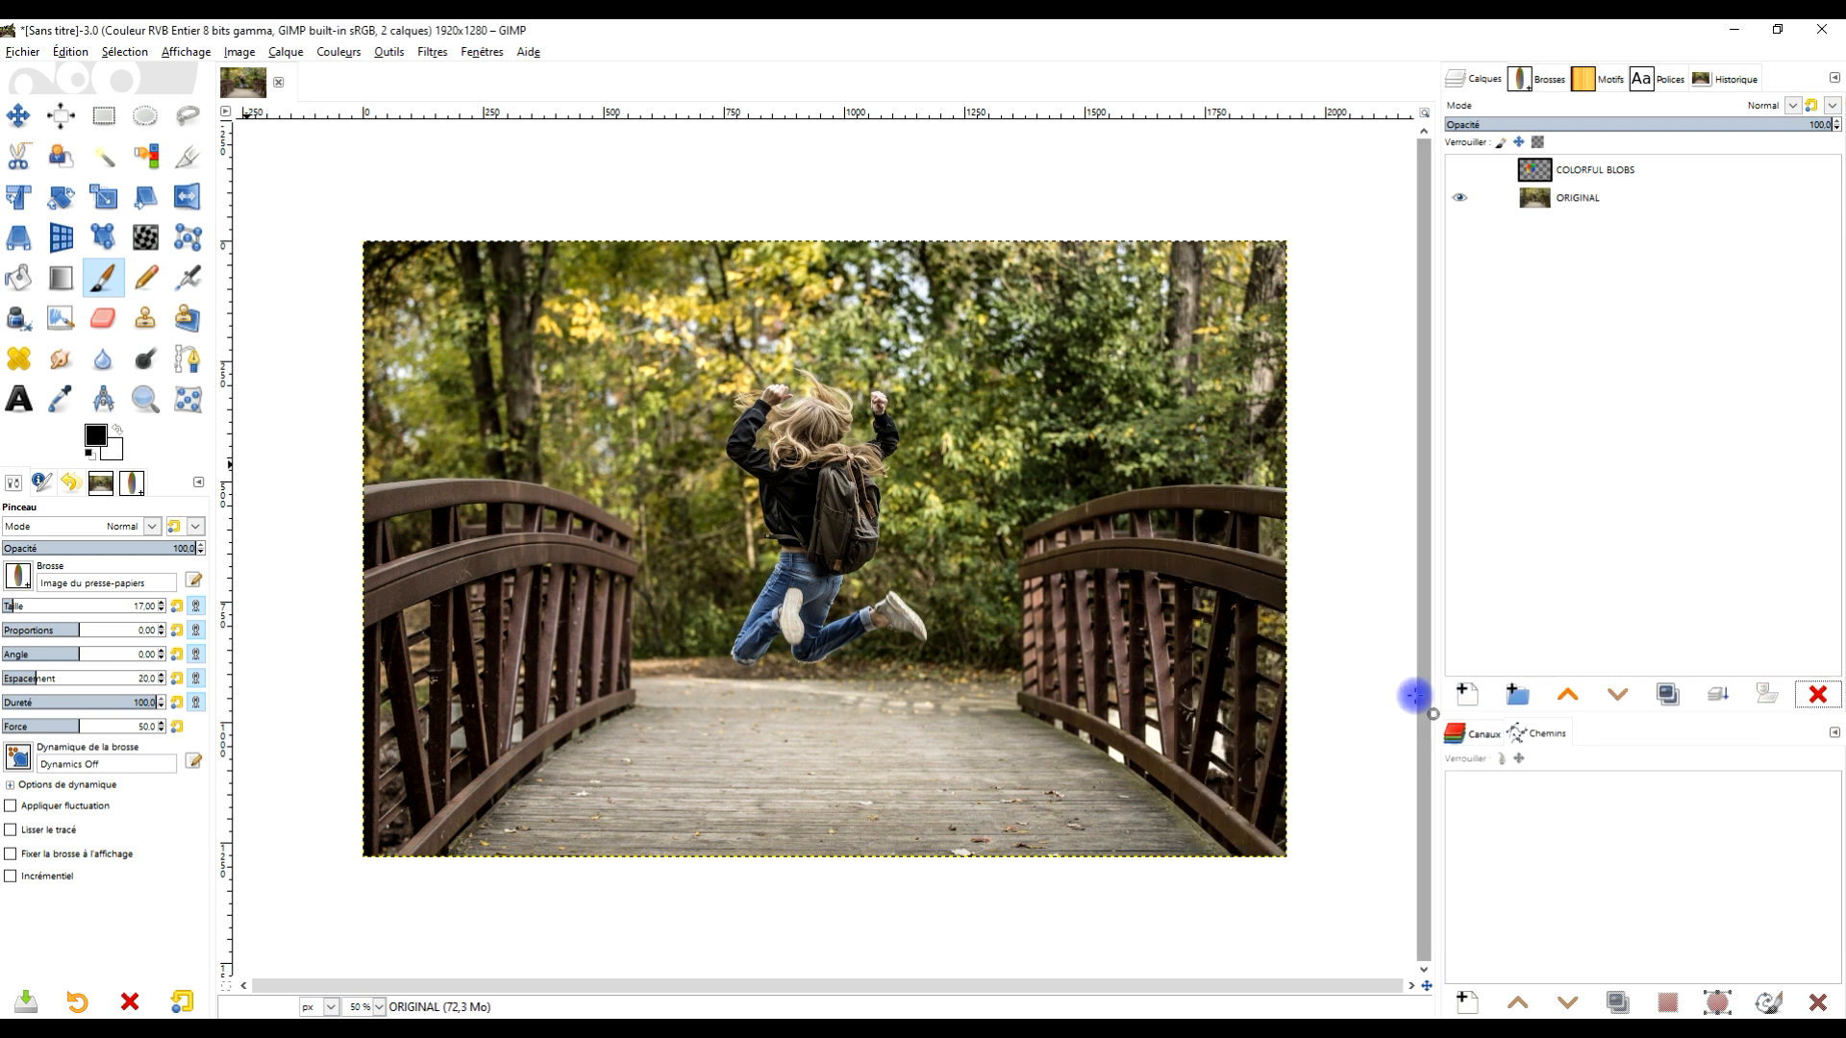
- Add a new transparent layer named OMBRE above the ORIGINAL layer
click(1466, 694)
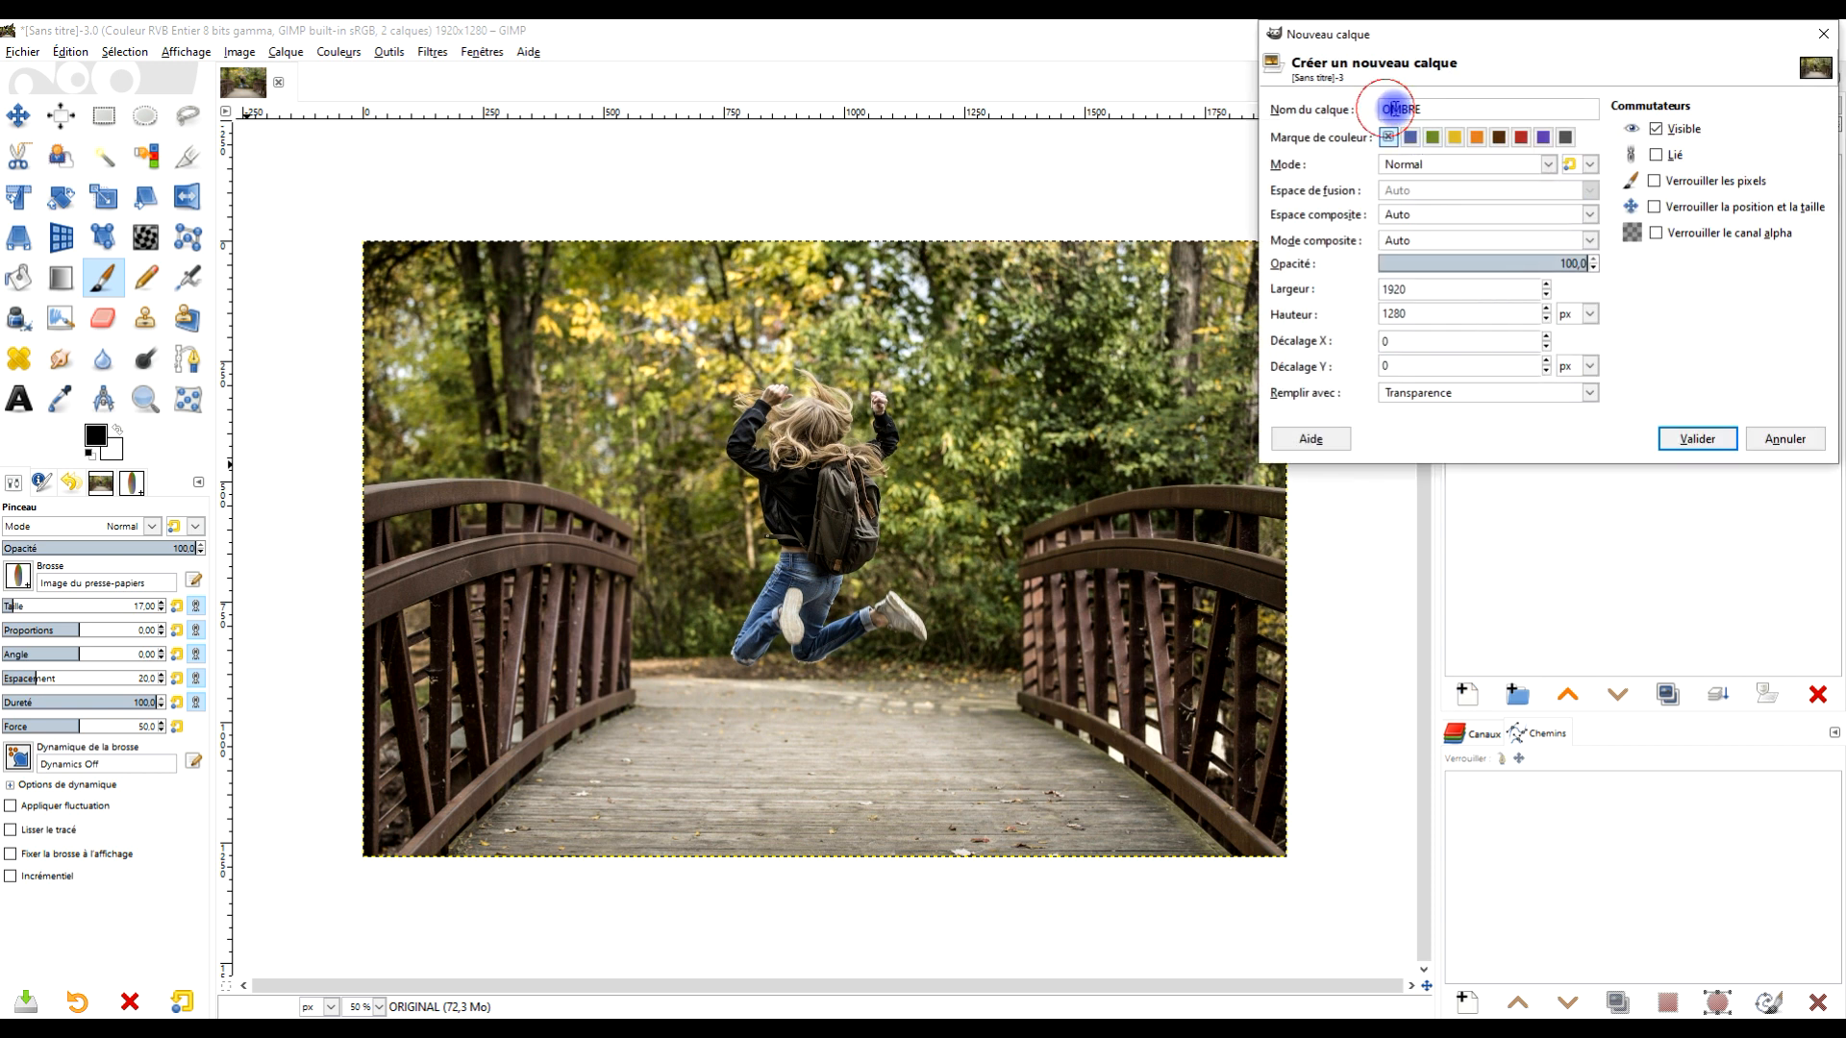
click(1462, 391)
click(1448, 484)
click(1693, 441)
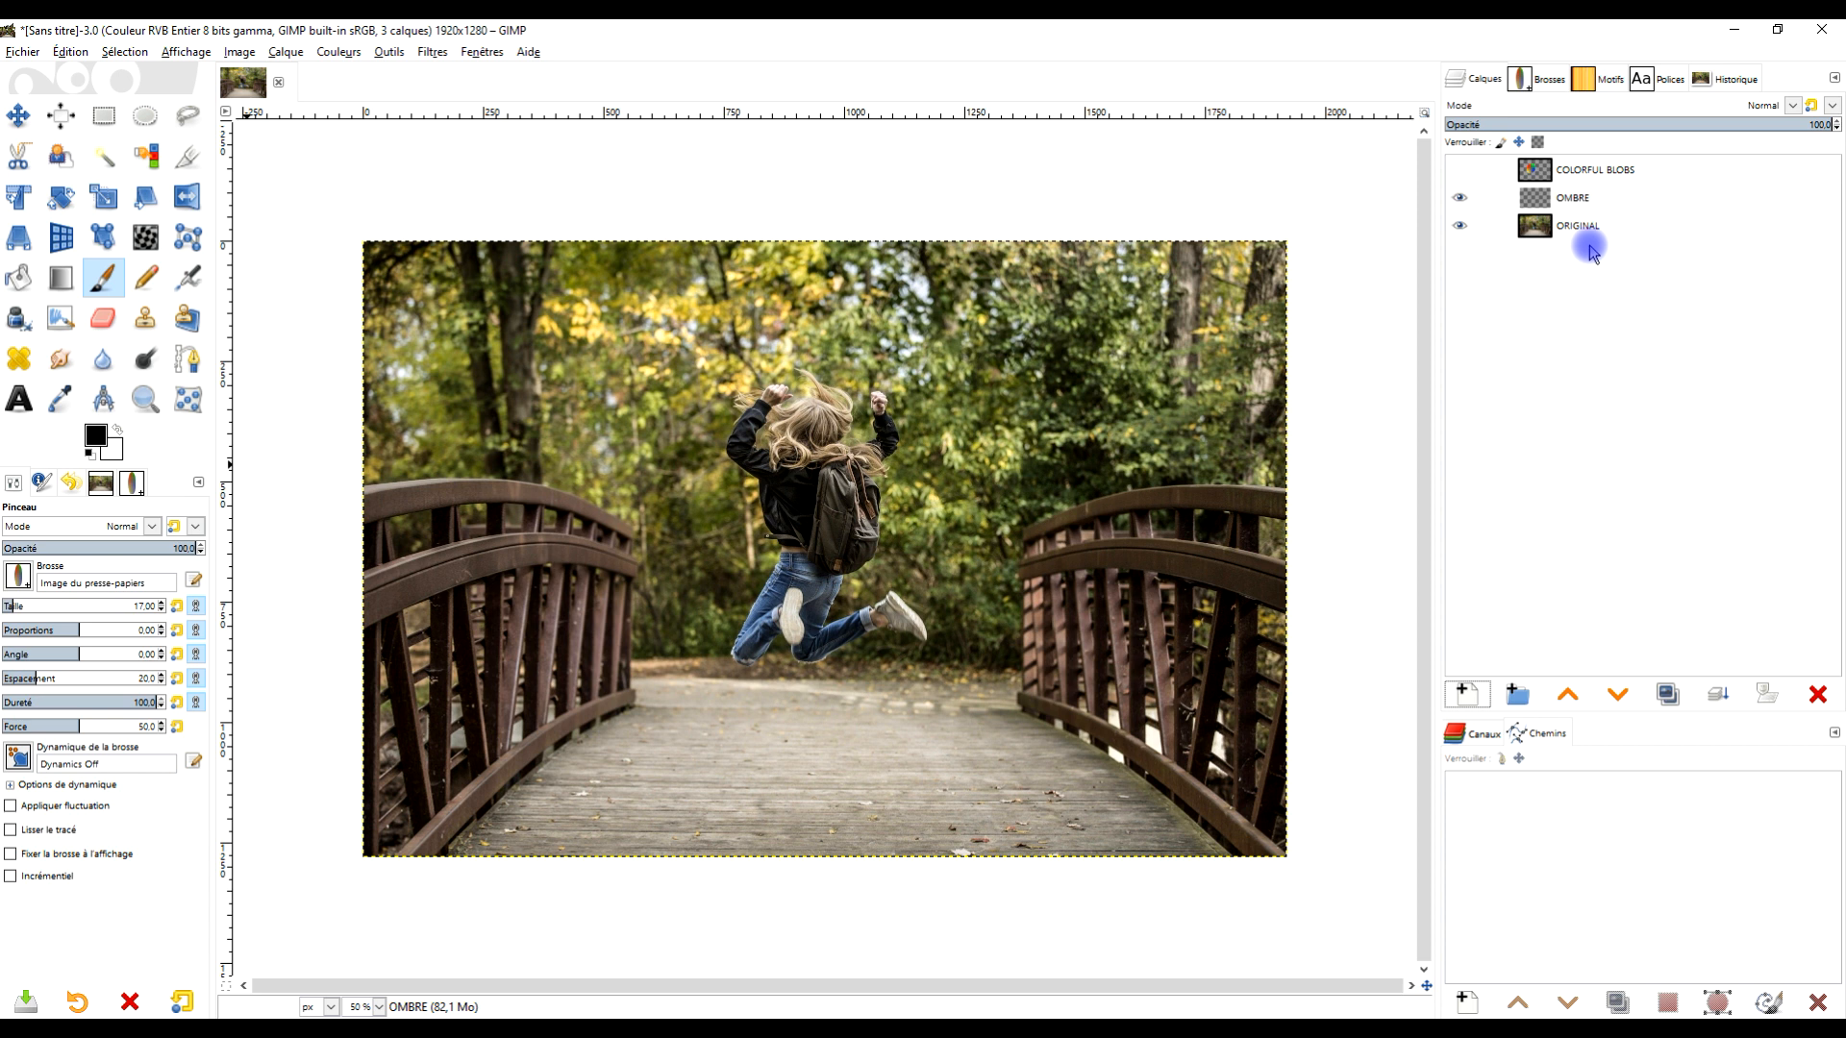
- On the OMBRE layer, set the brush size to 276 and paint a wavy test stroke across the bridge
click(1587, 194)
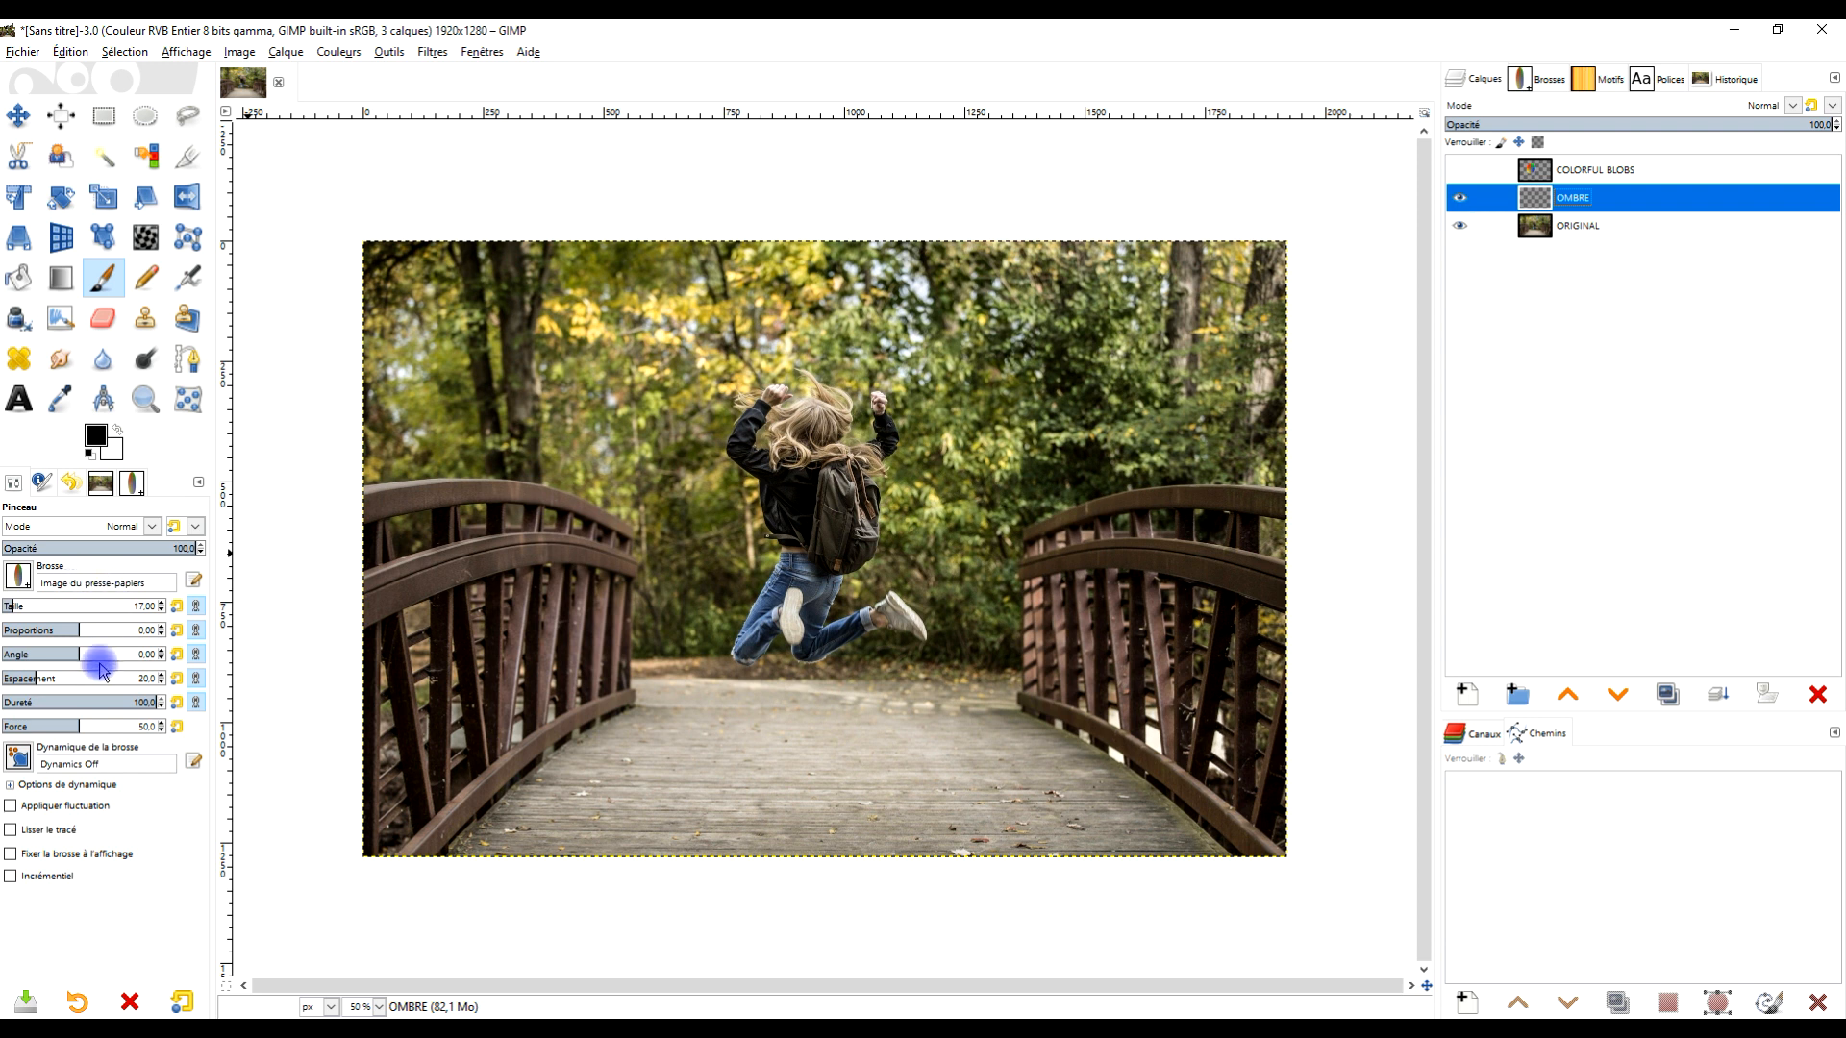
click(28, 606)
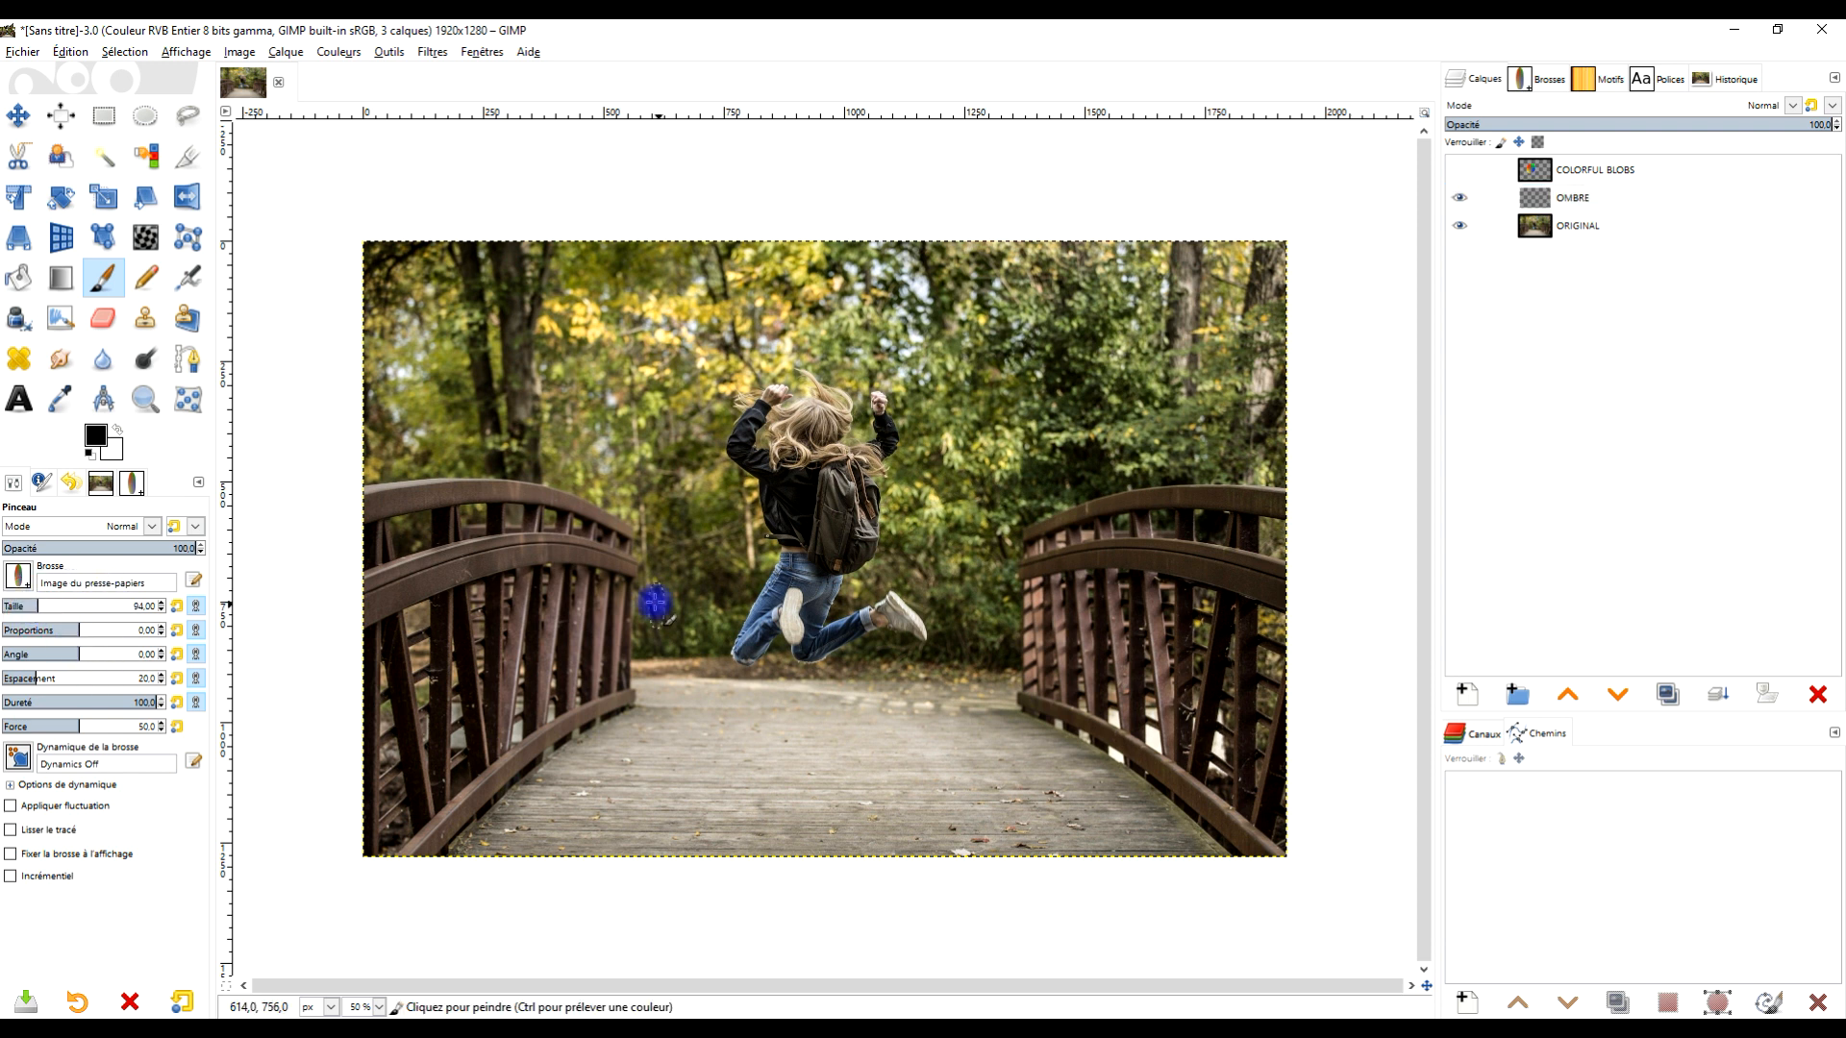
click(72, 605)
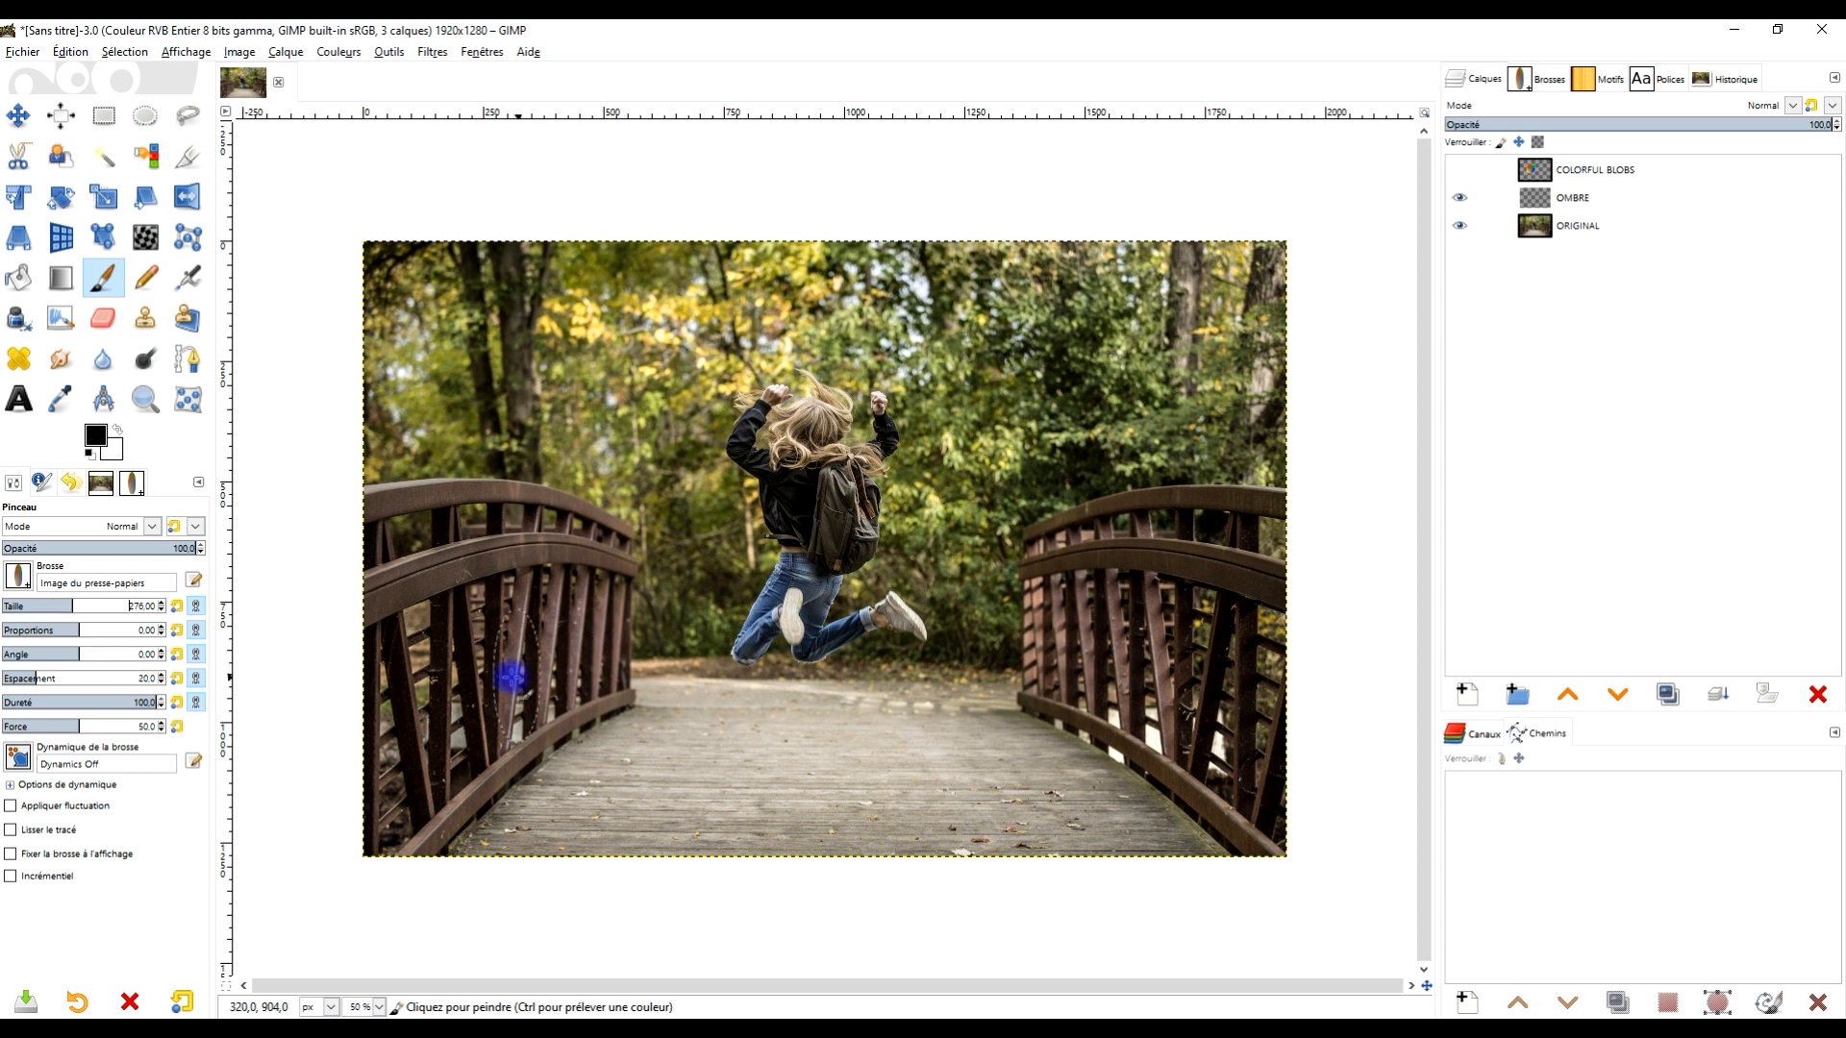
mouse_move(466, 676)
mouse_down()
mouse_move(629, 609)
mouse_move(739, 608)
mouse_move(778, 702)
mouse_move(908, 692)
mouse_up()
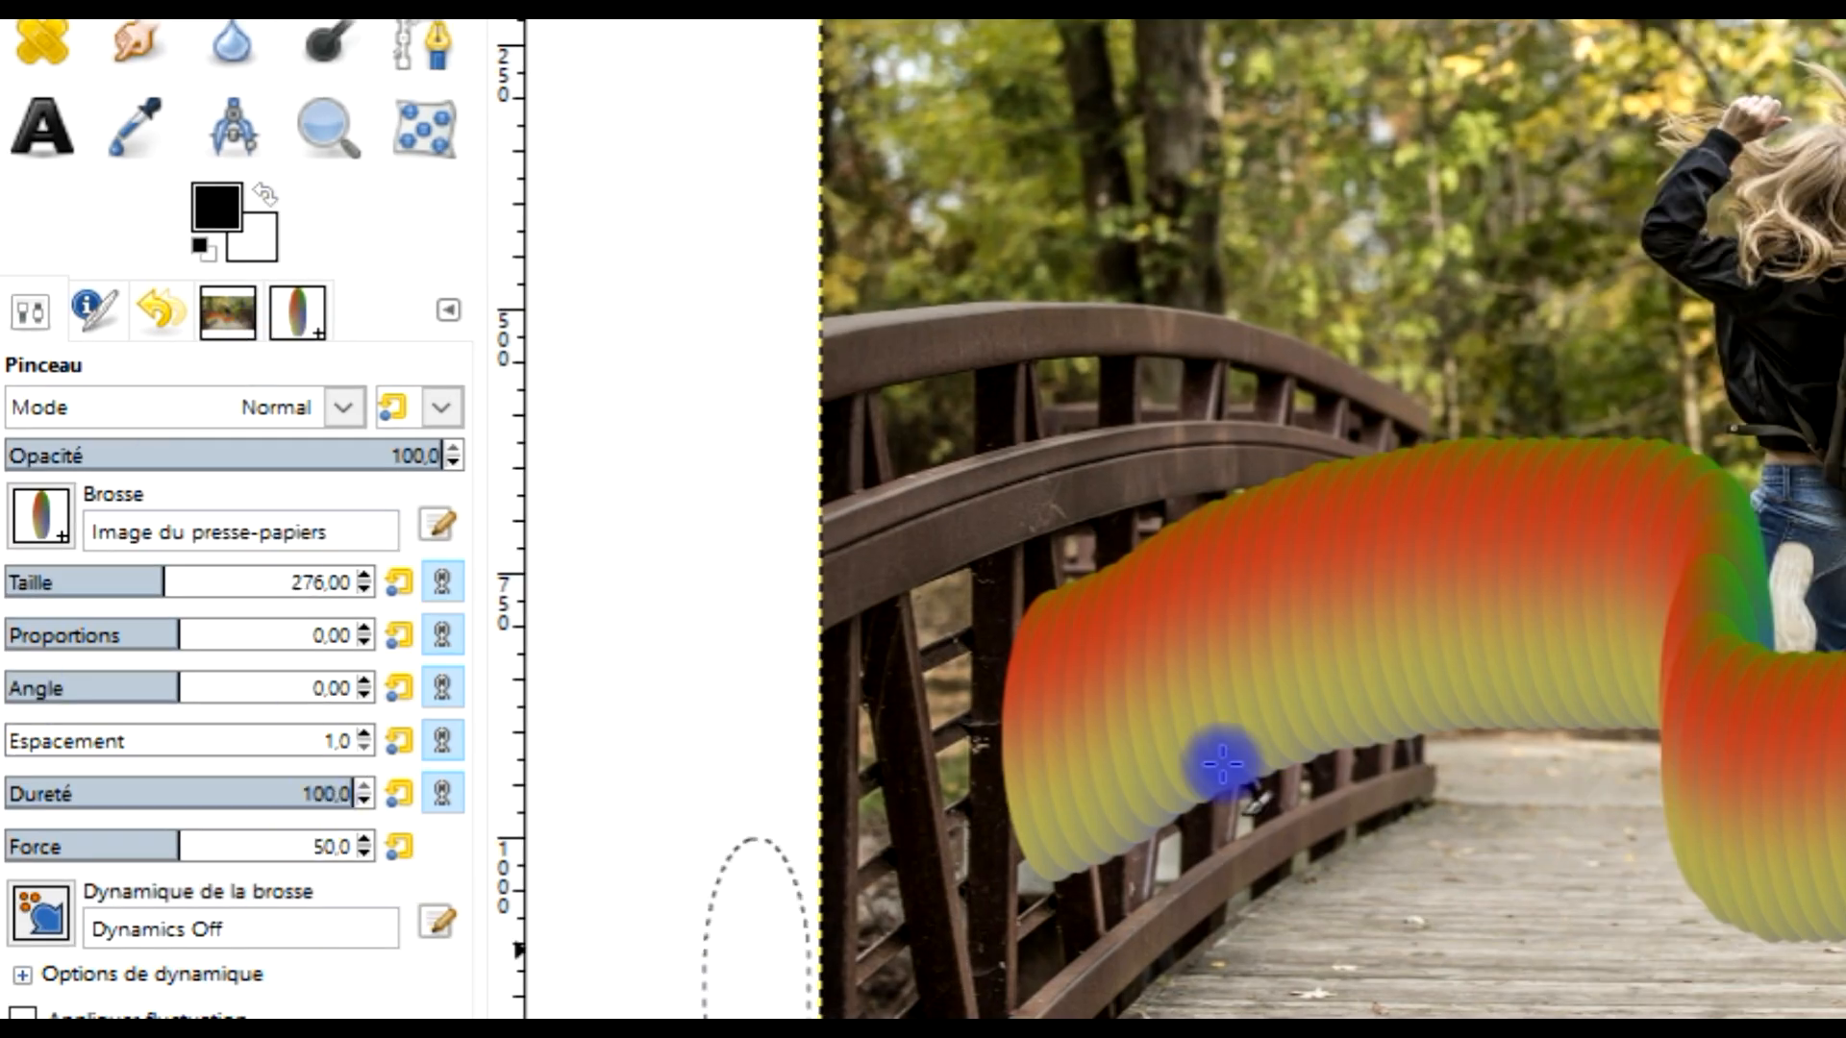
- Clear the OMBRE layer and repaint a longer wavy stroke across the bridge
click(1604, 200)
key(Delete)
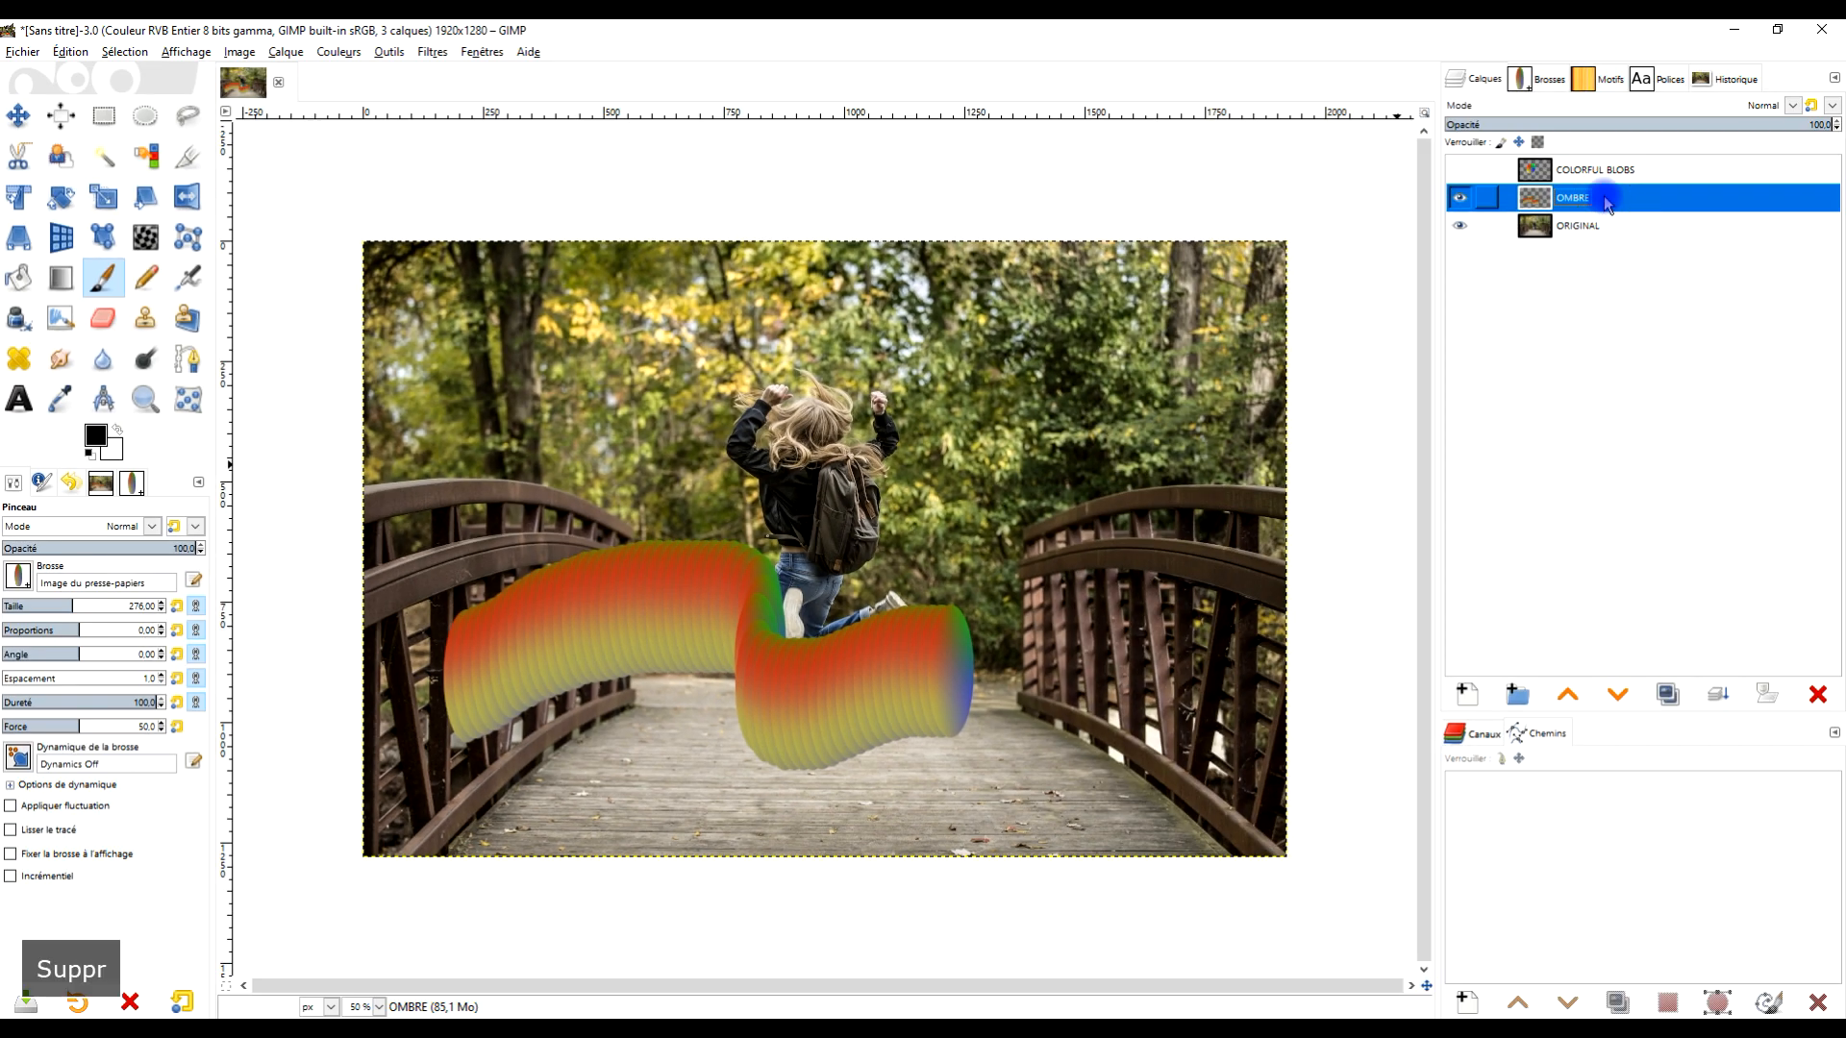
mouse_move(474, 639)
mouse_down()
mouse_move(660, 626)
mouse_move(754, 693)
mouse_move(1080, 685)
mouse_up()
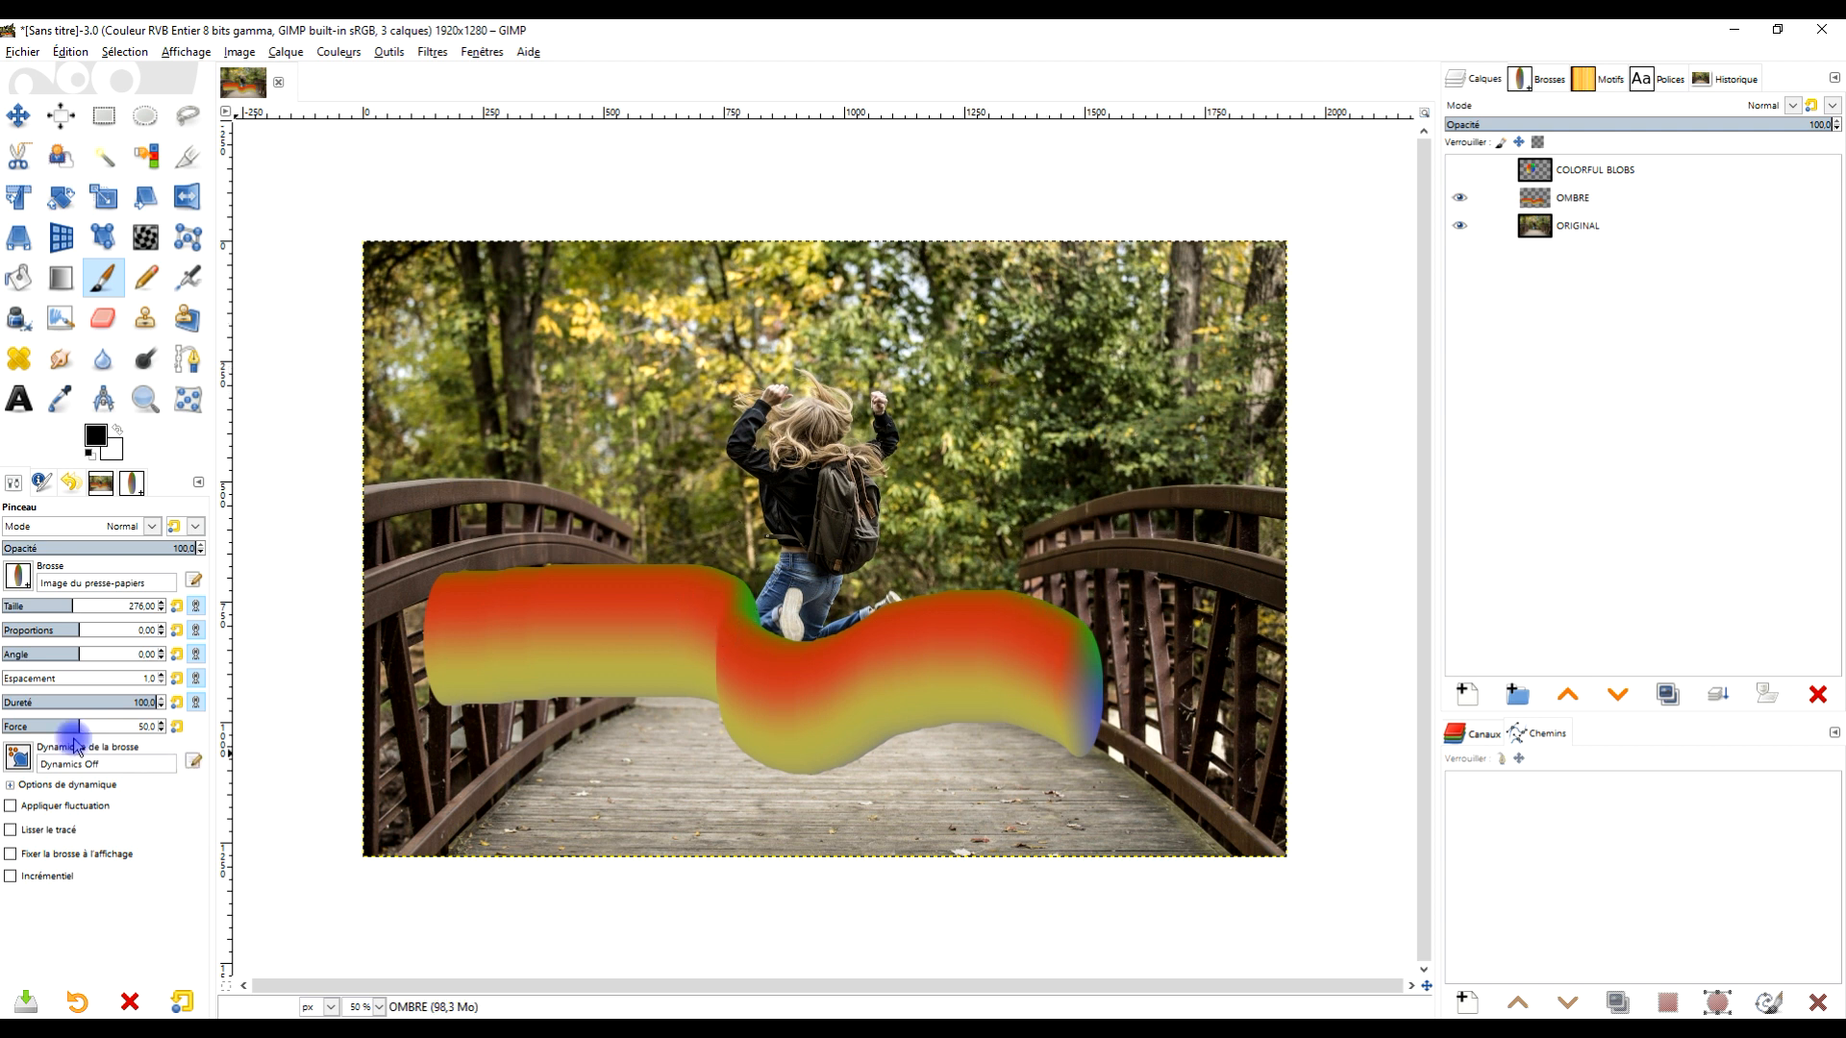
- Clear the contents of the OMBRE layer
click(1634, 197)
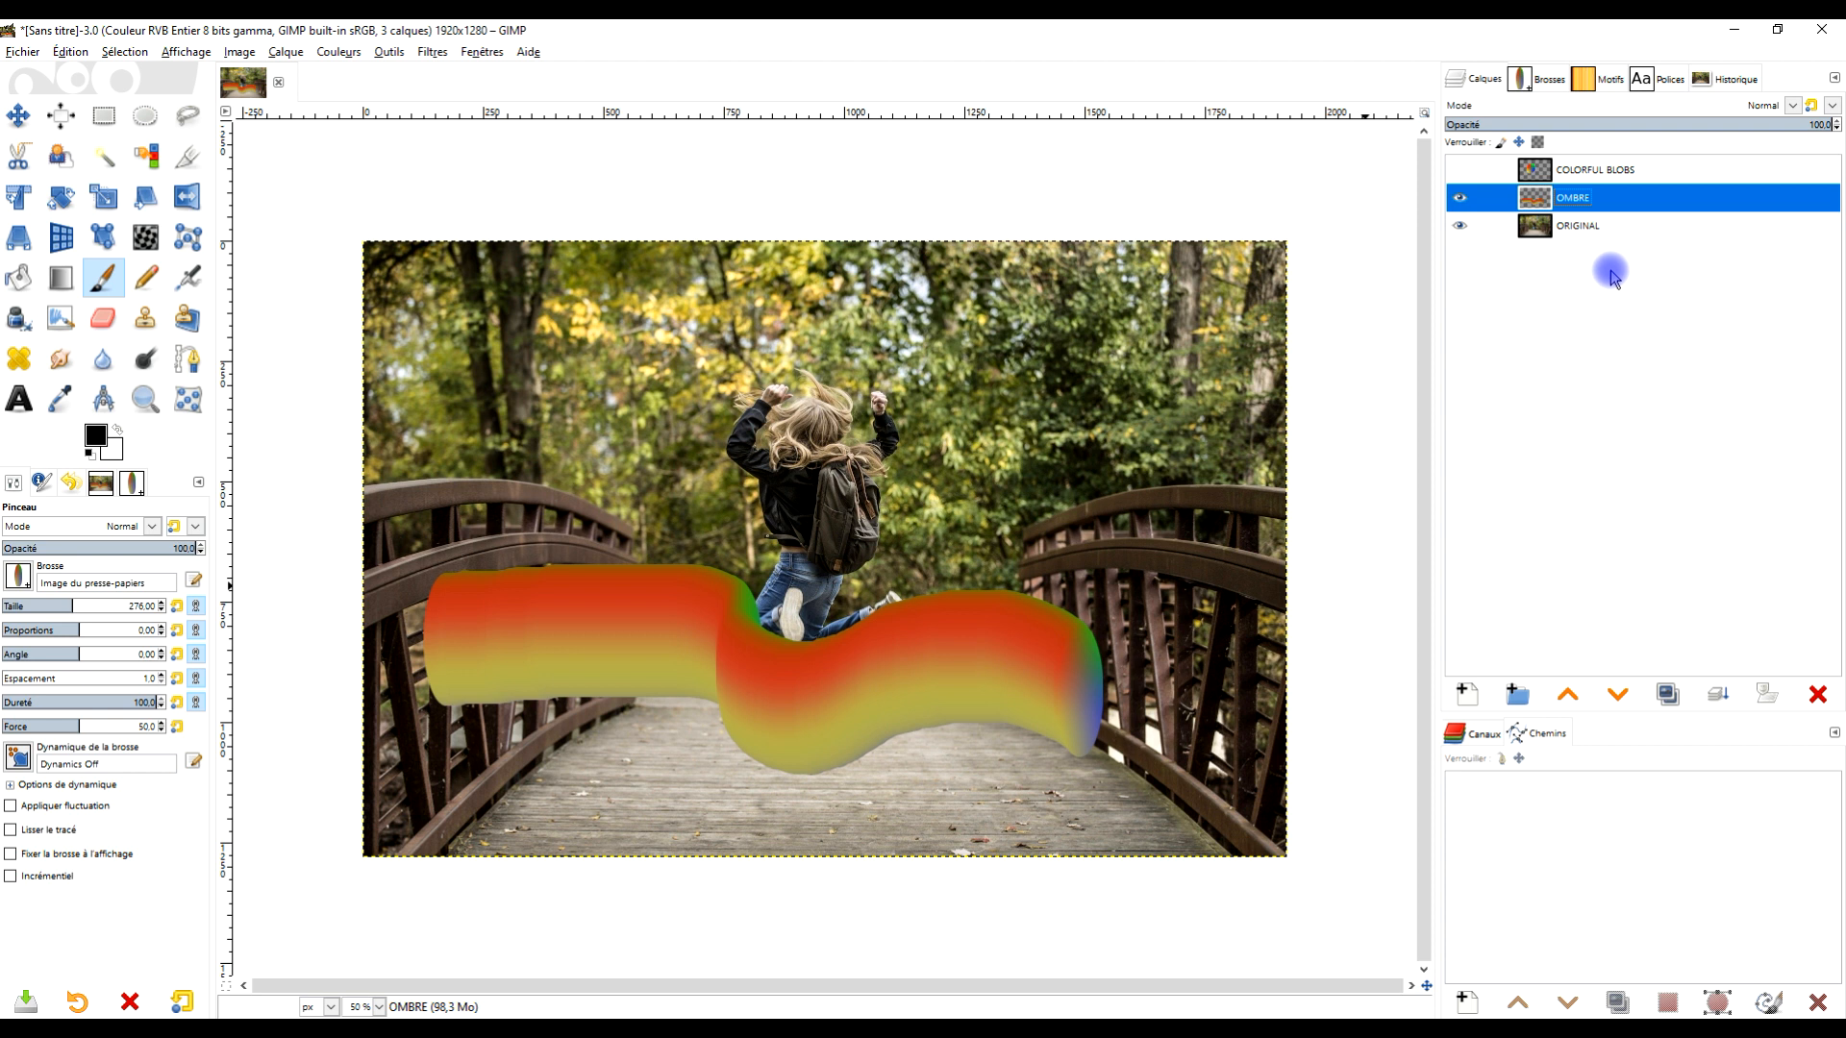
key(Delete)
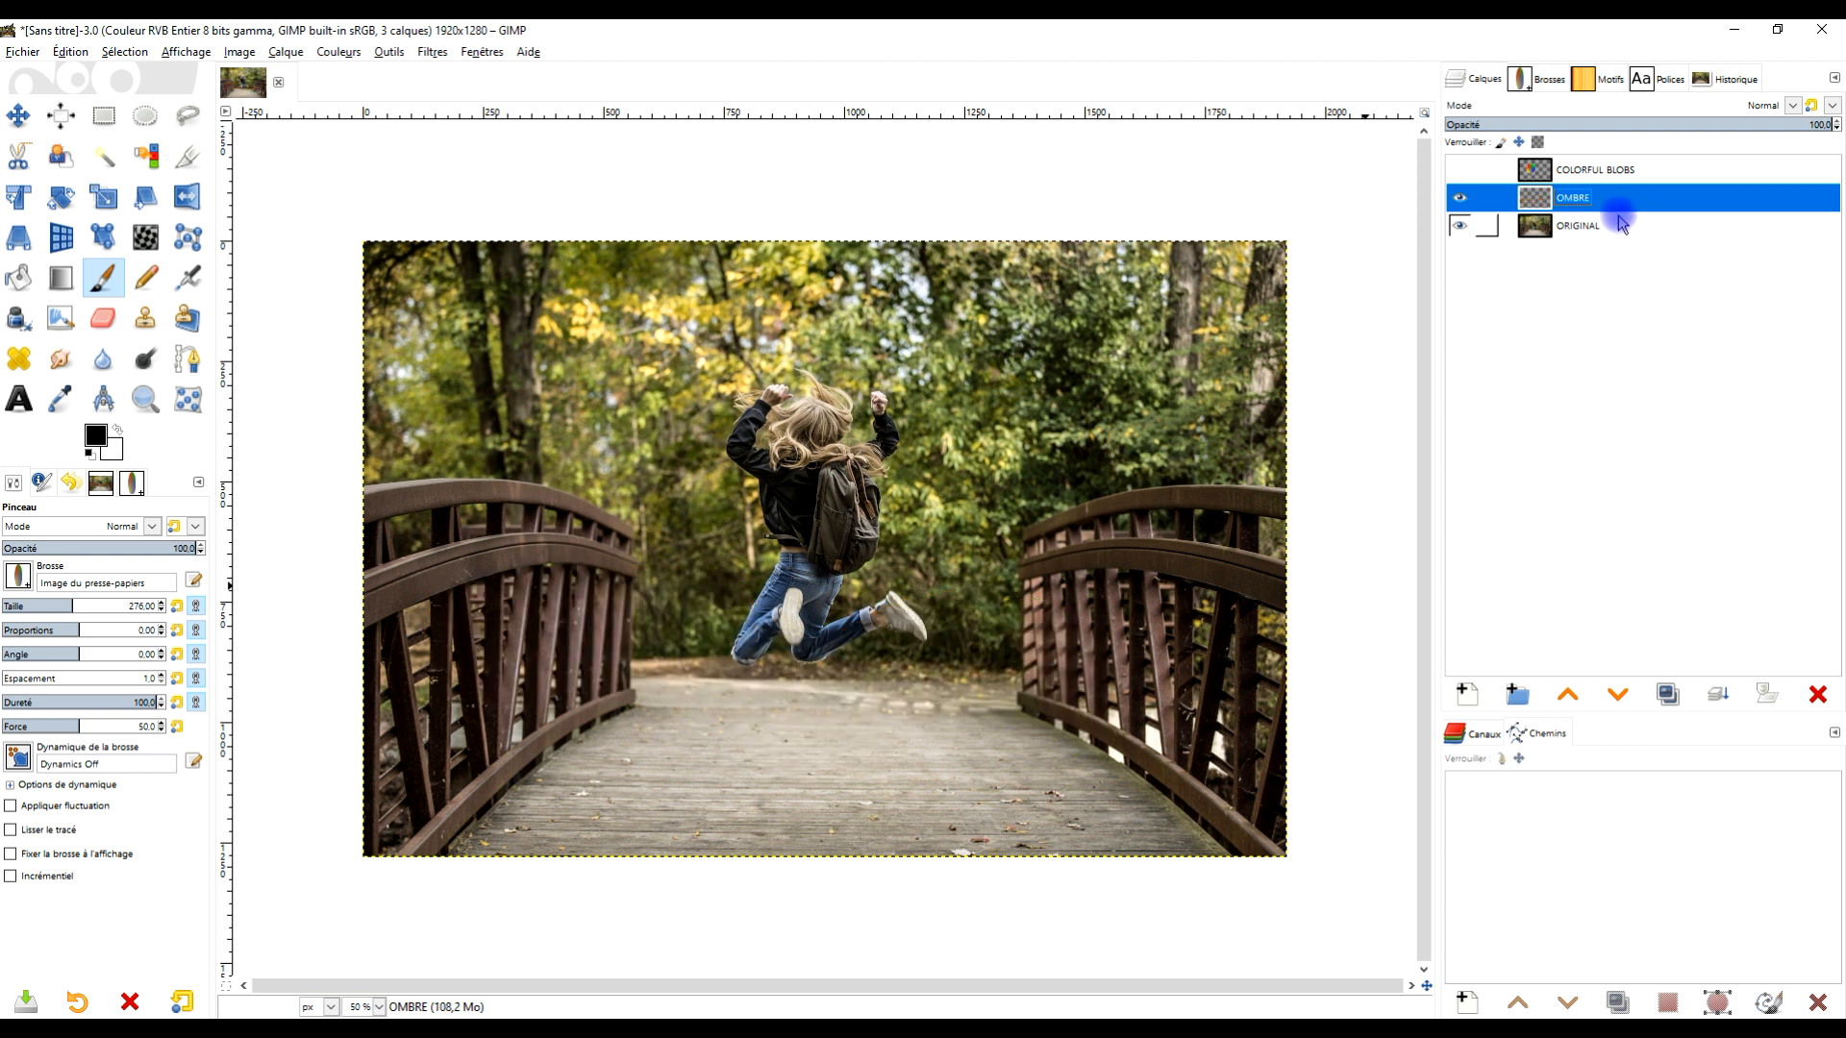
- Add a text layer reading FUN in Sans-serif at 416 px over the bridge and enlarge its text box
click(23, 411)
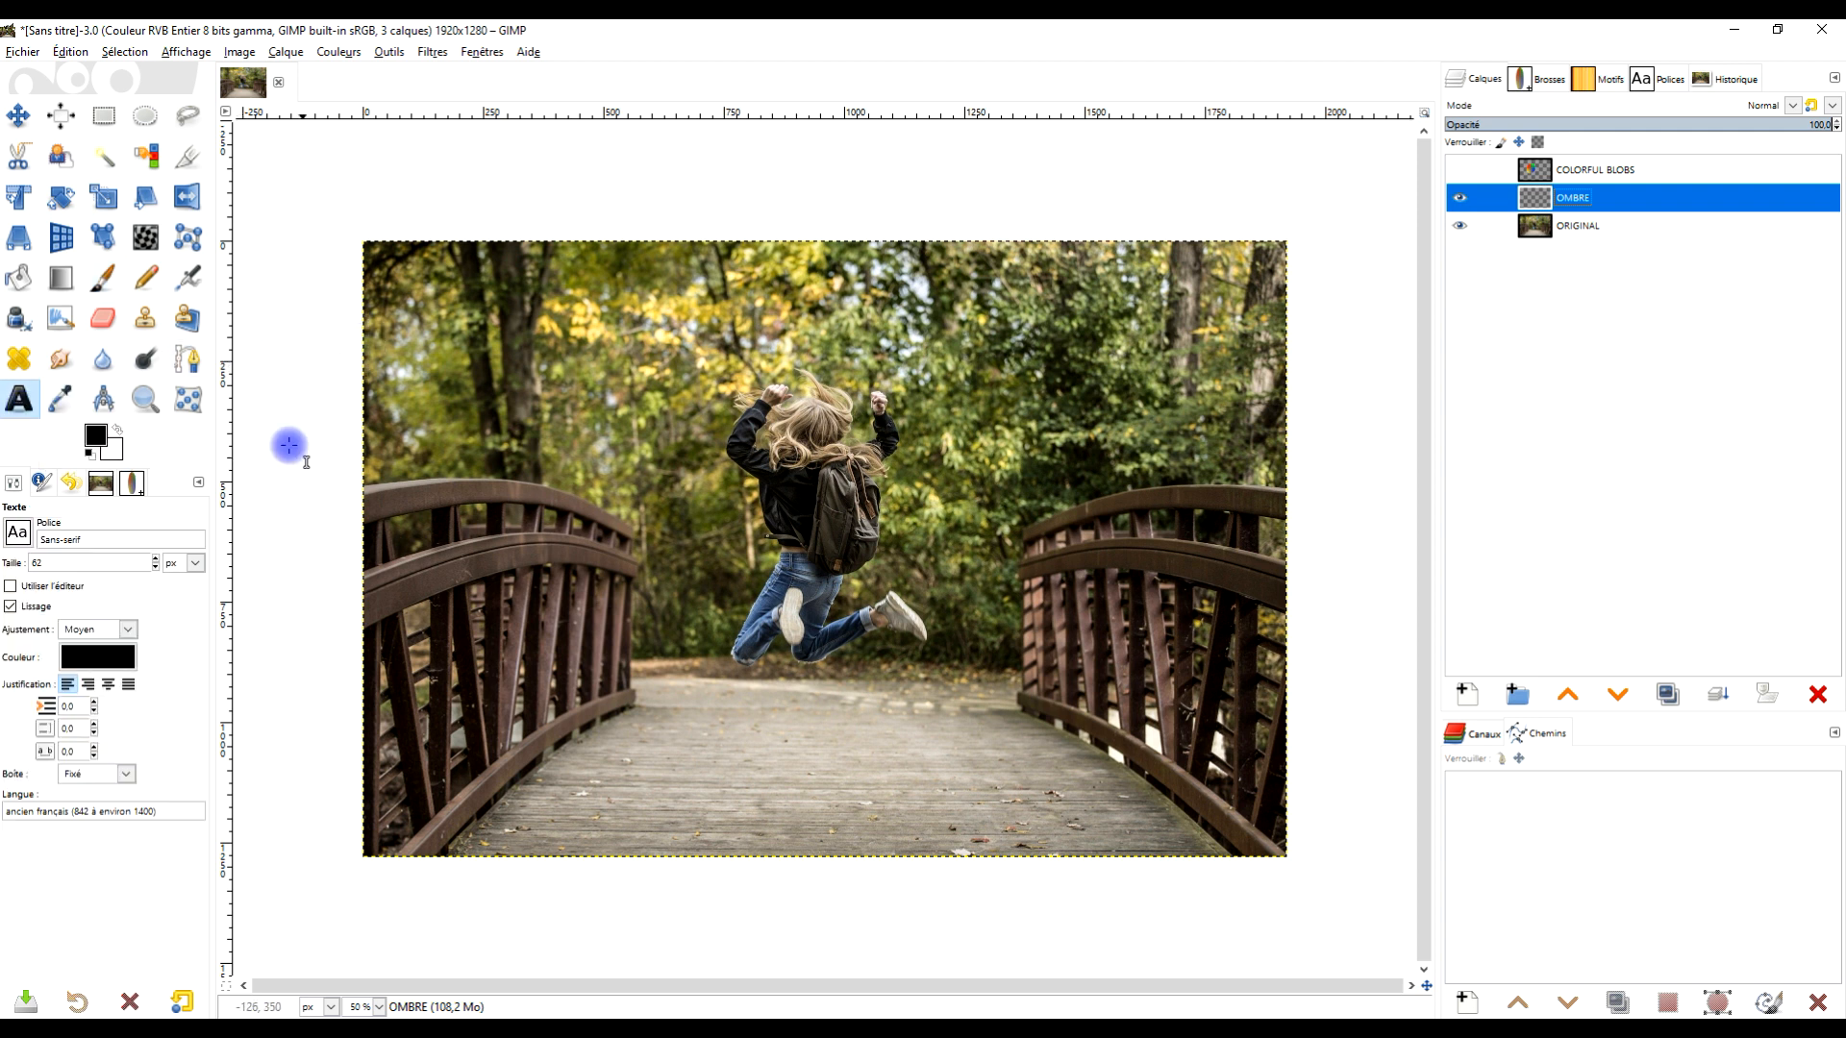
drag(652, 688, 1065, 813)
key(Caps_Lock)
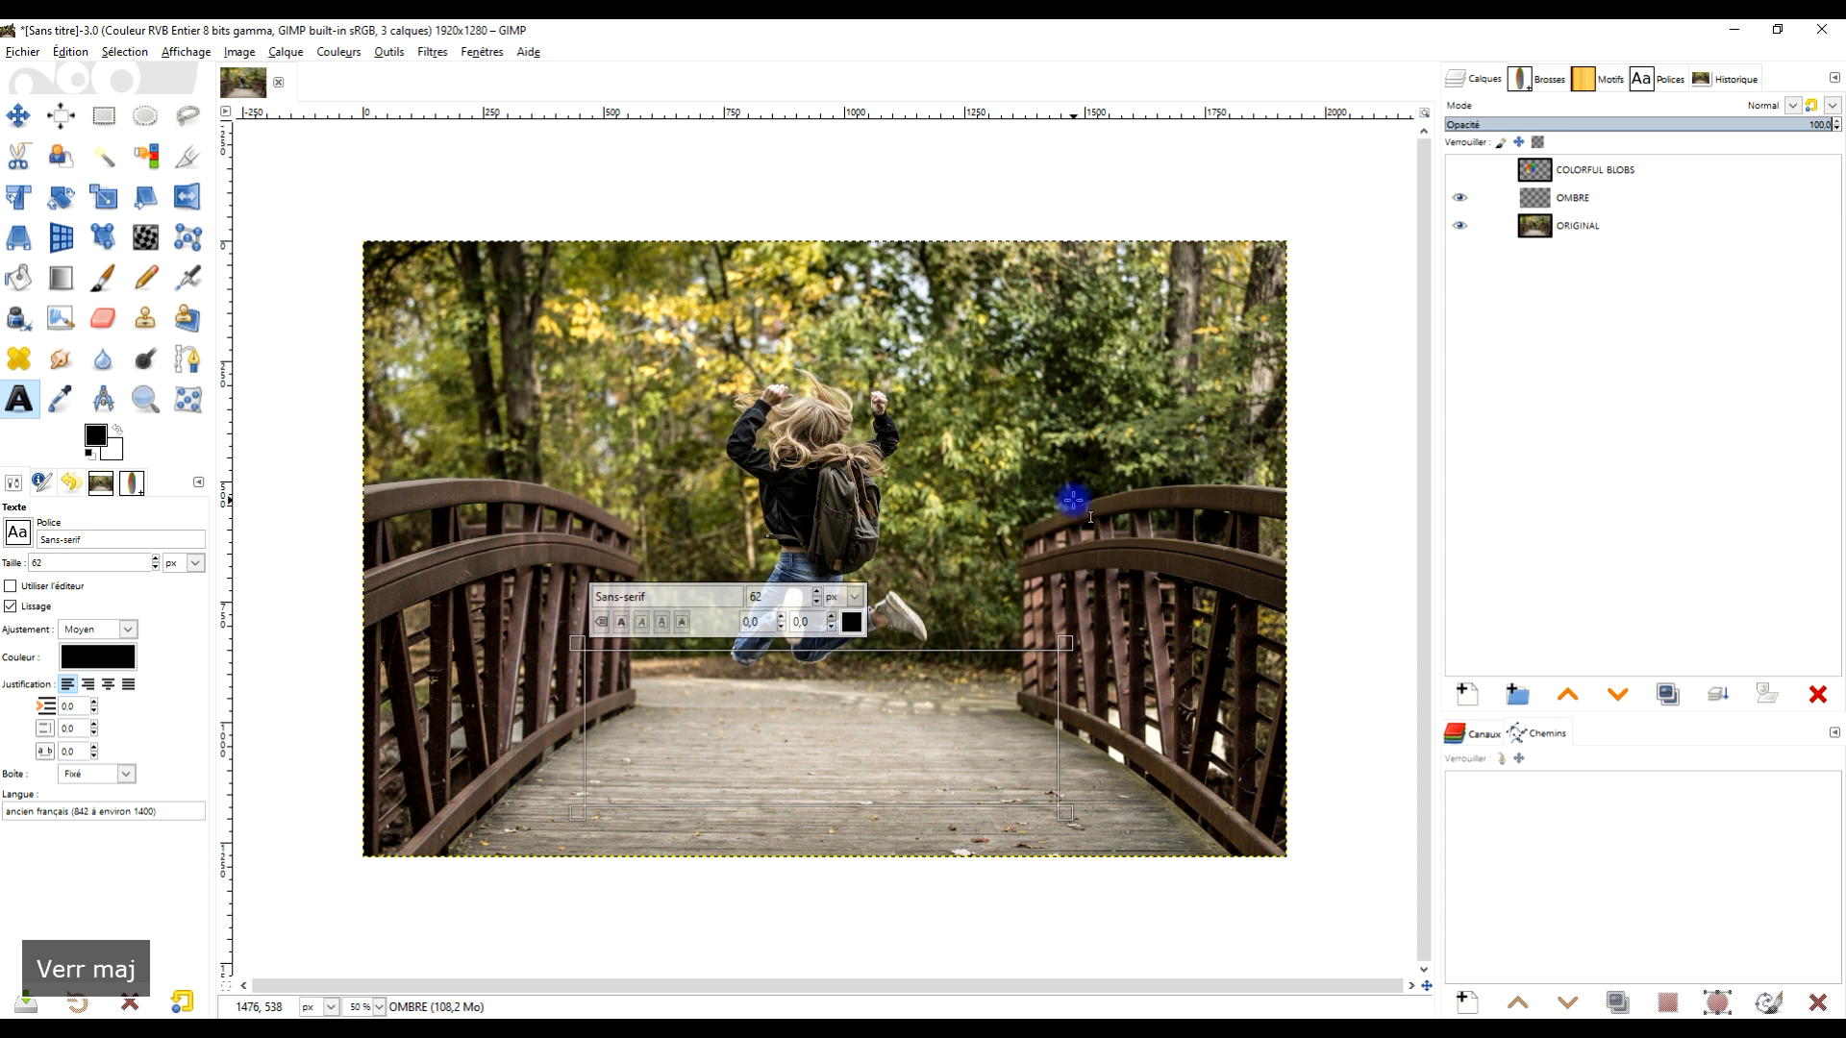
text(FUN)
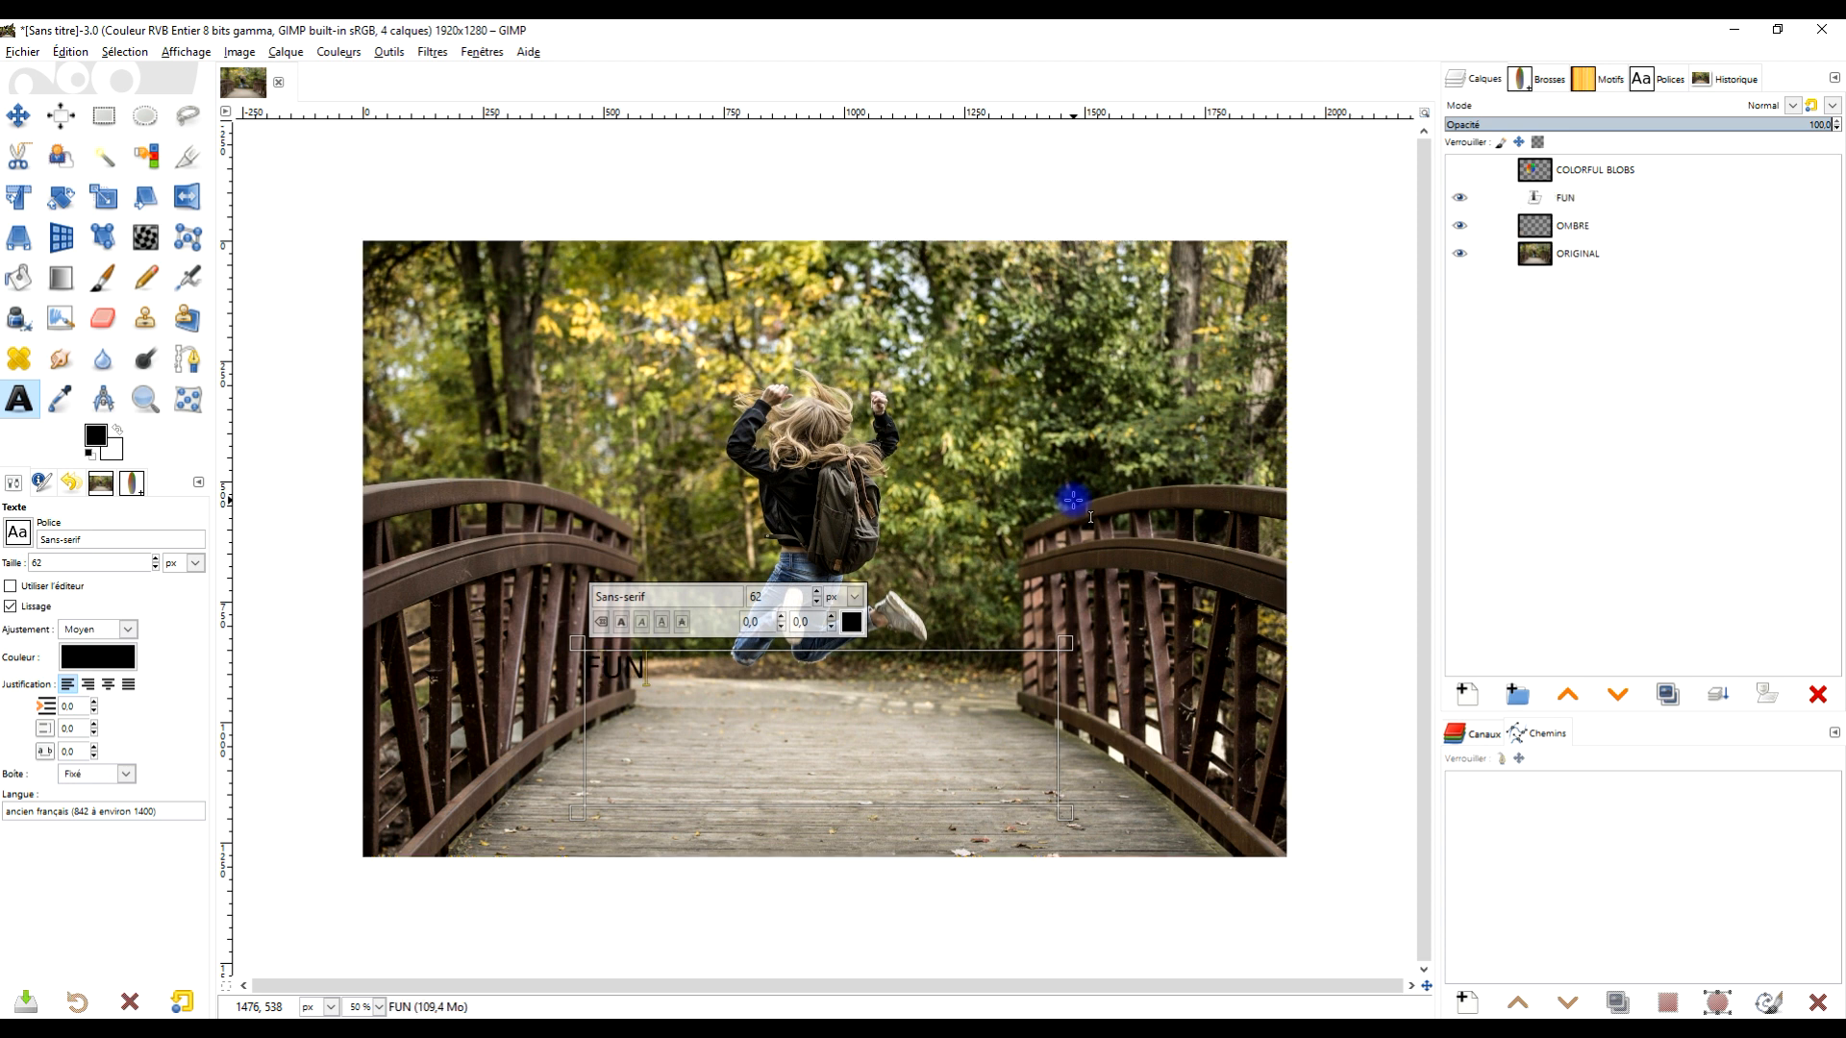
key(ctrl+a)
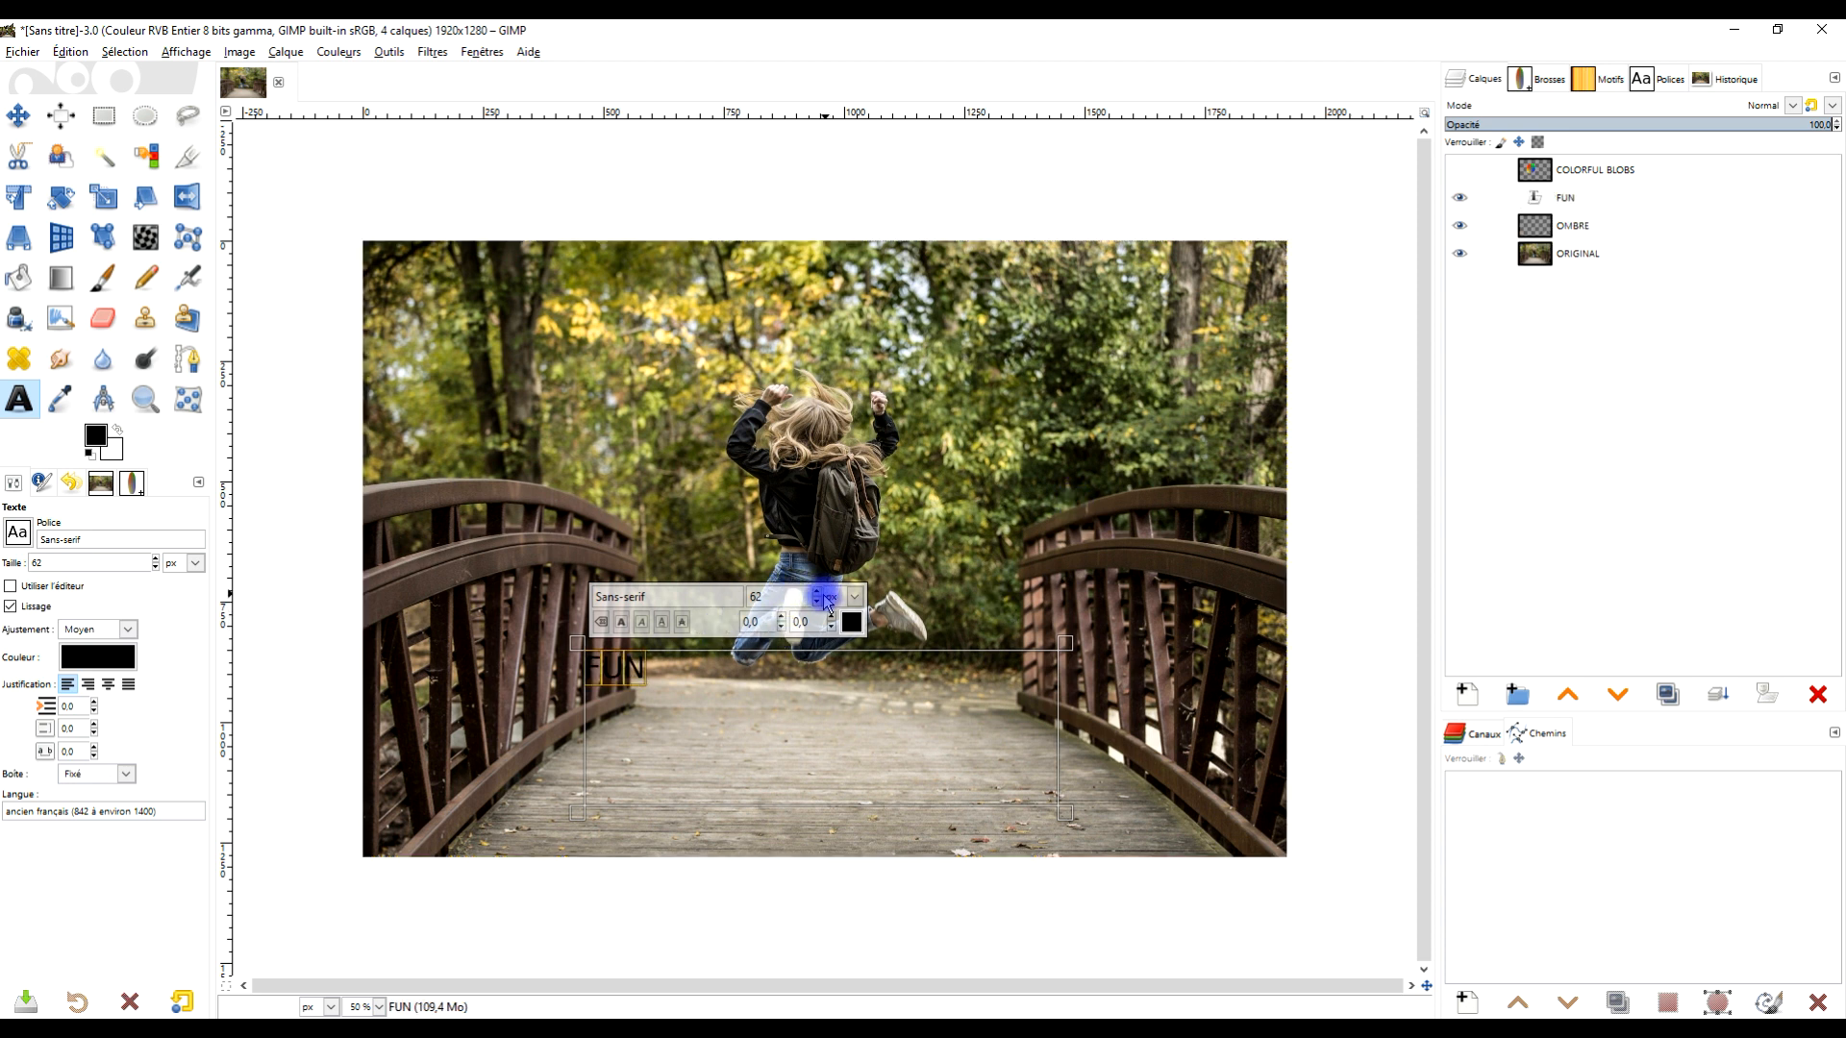
drag(817, 594, 817, 594)
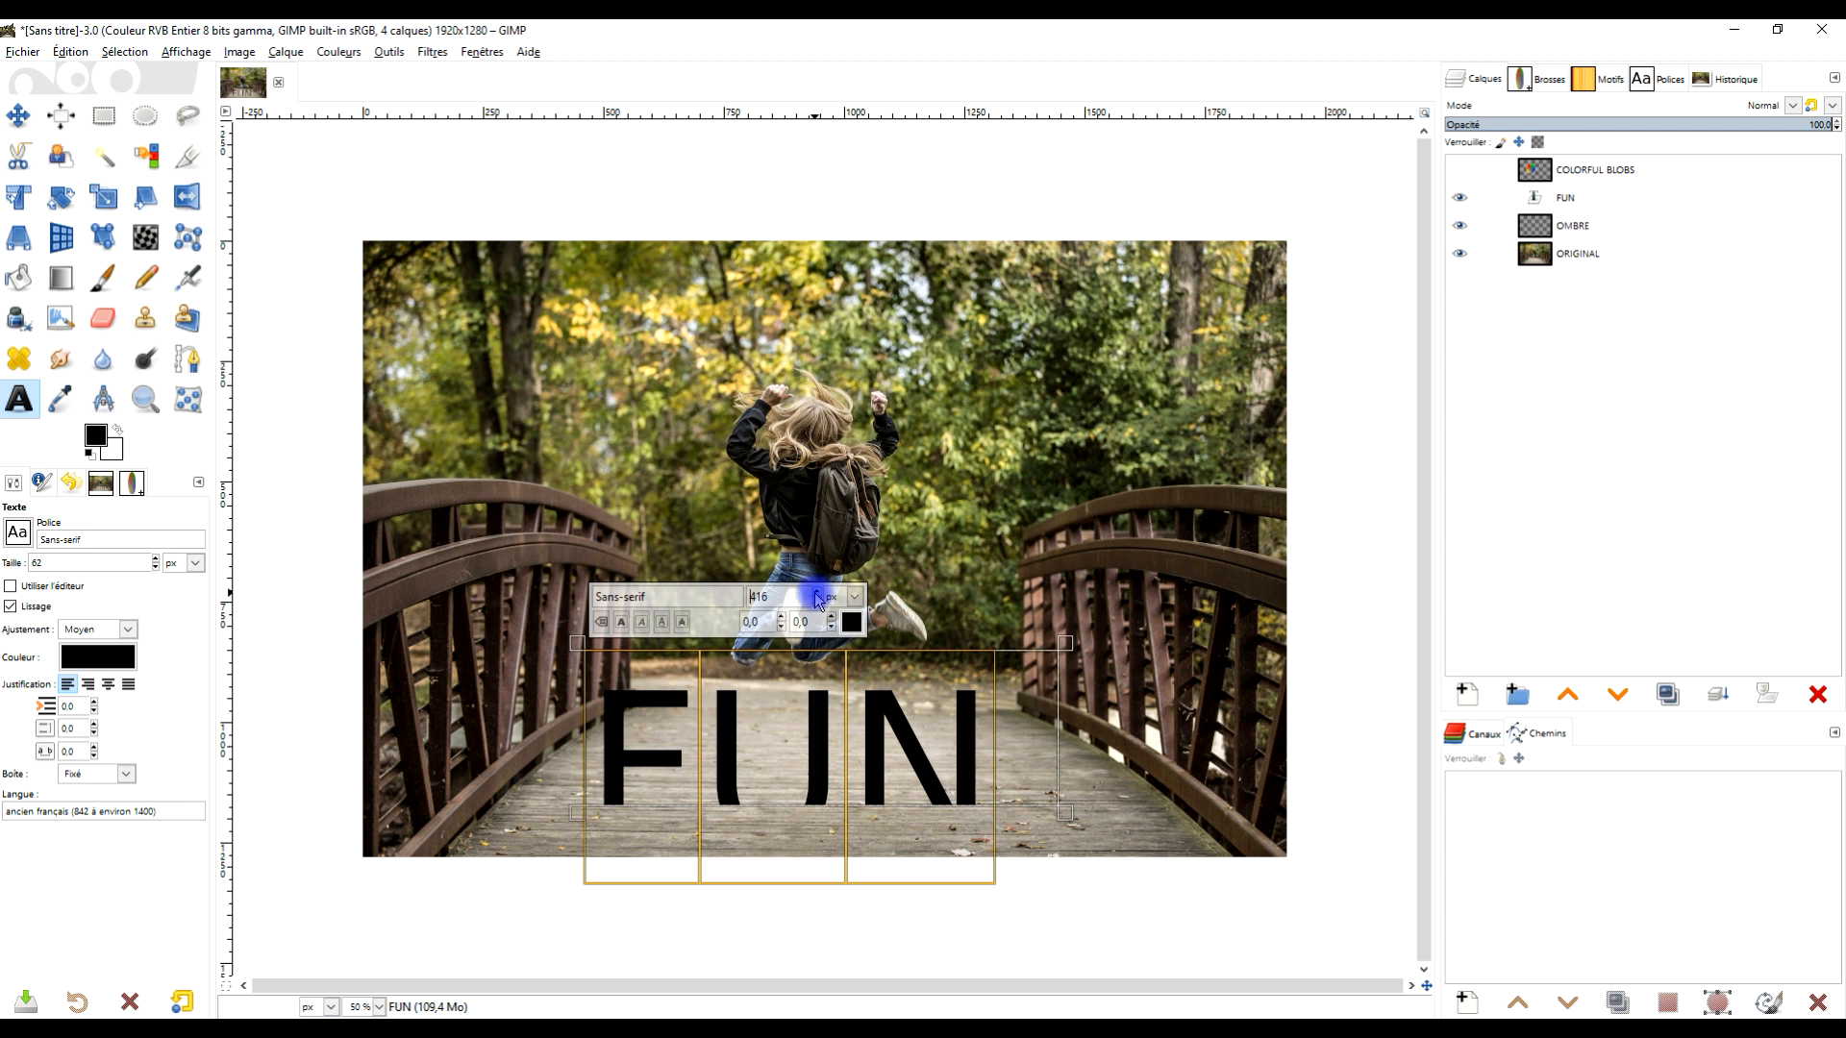
drag(910, 663, 1200, 550)
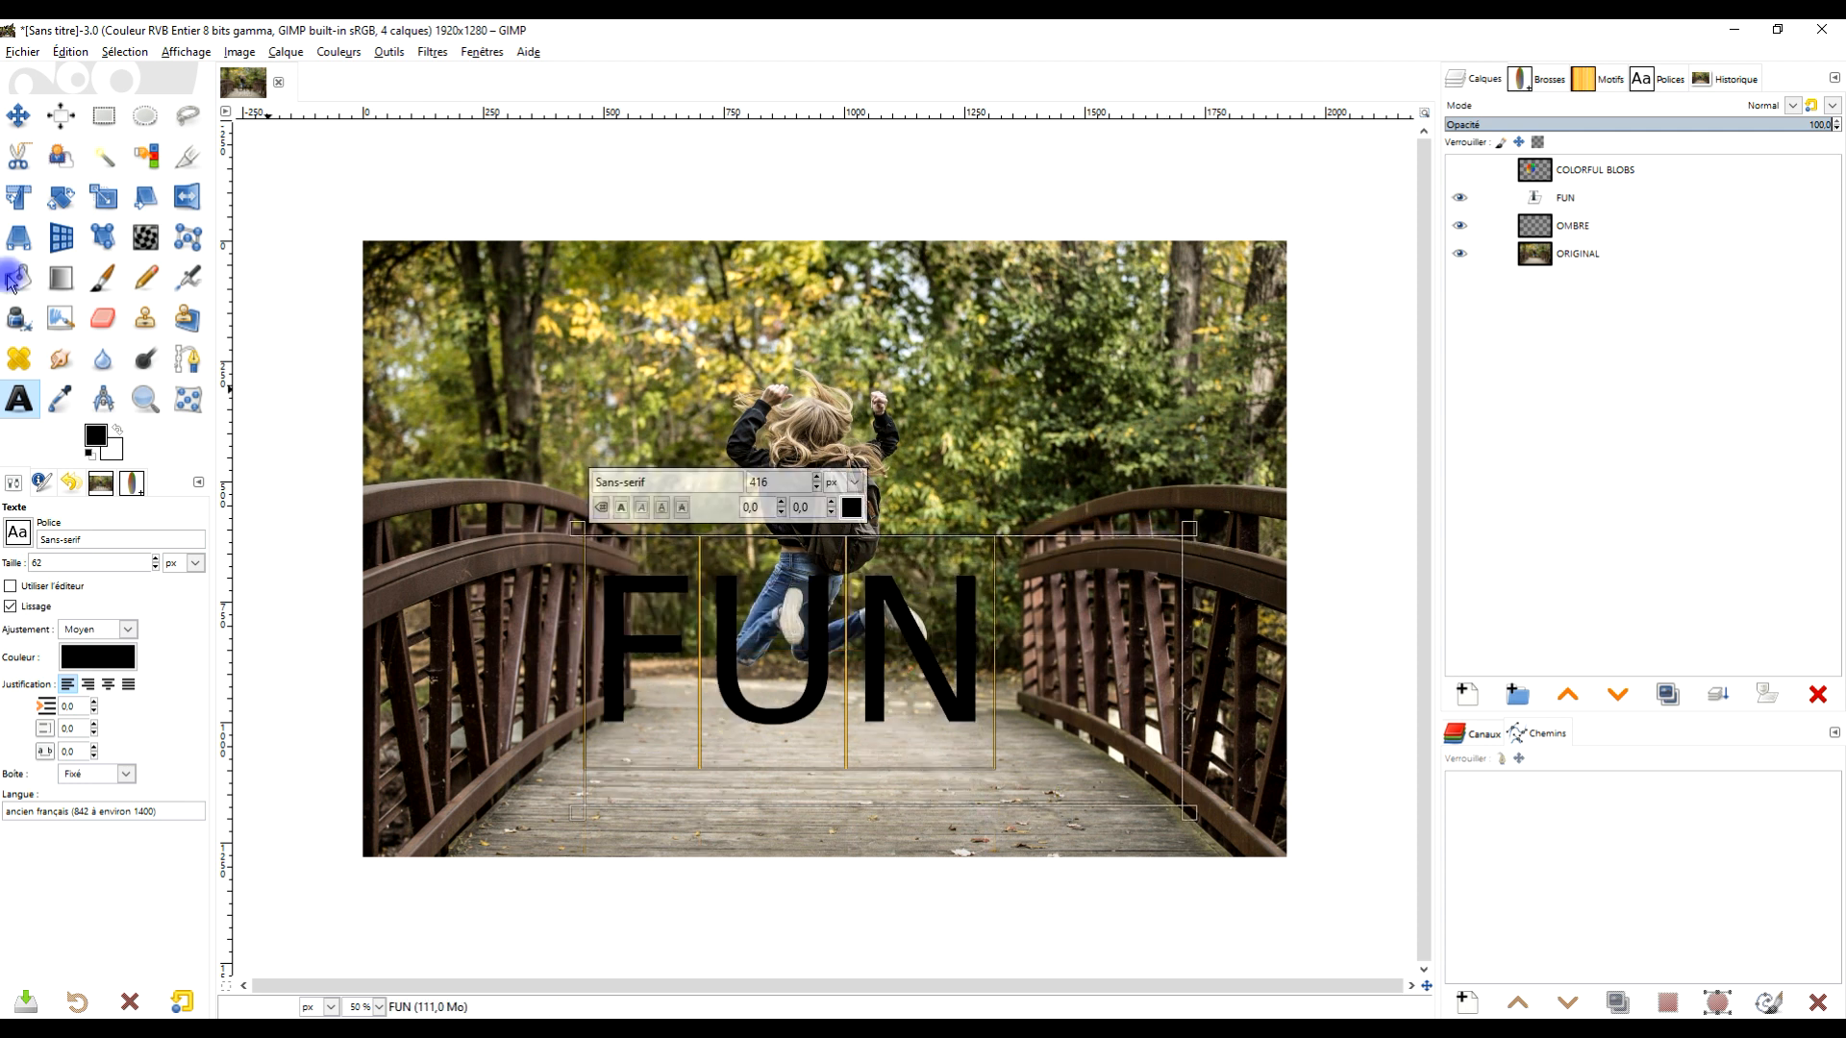
- Move the FUN text lower on the bridge and scale the FUN layer to 862 × 389 px
click(18, 115)
drag(839, 663, 873, 715)
click(1639, 198)
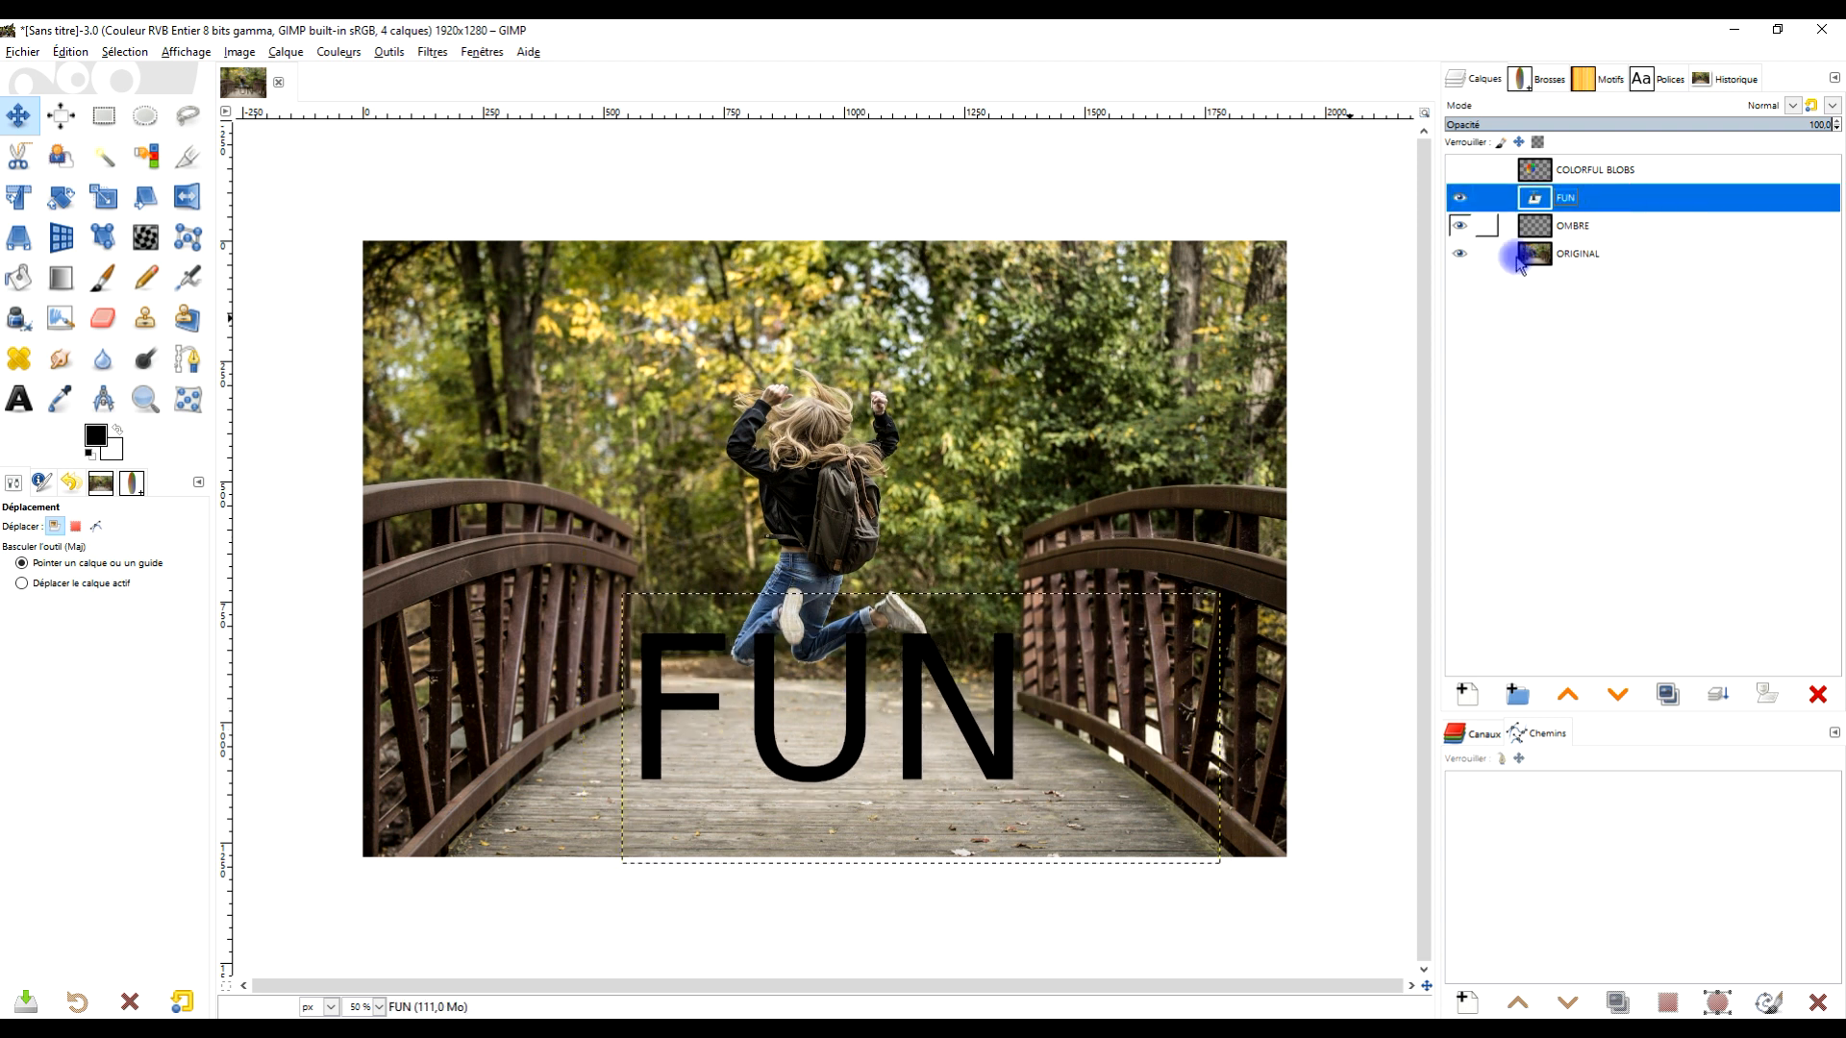
click(103, 196)
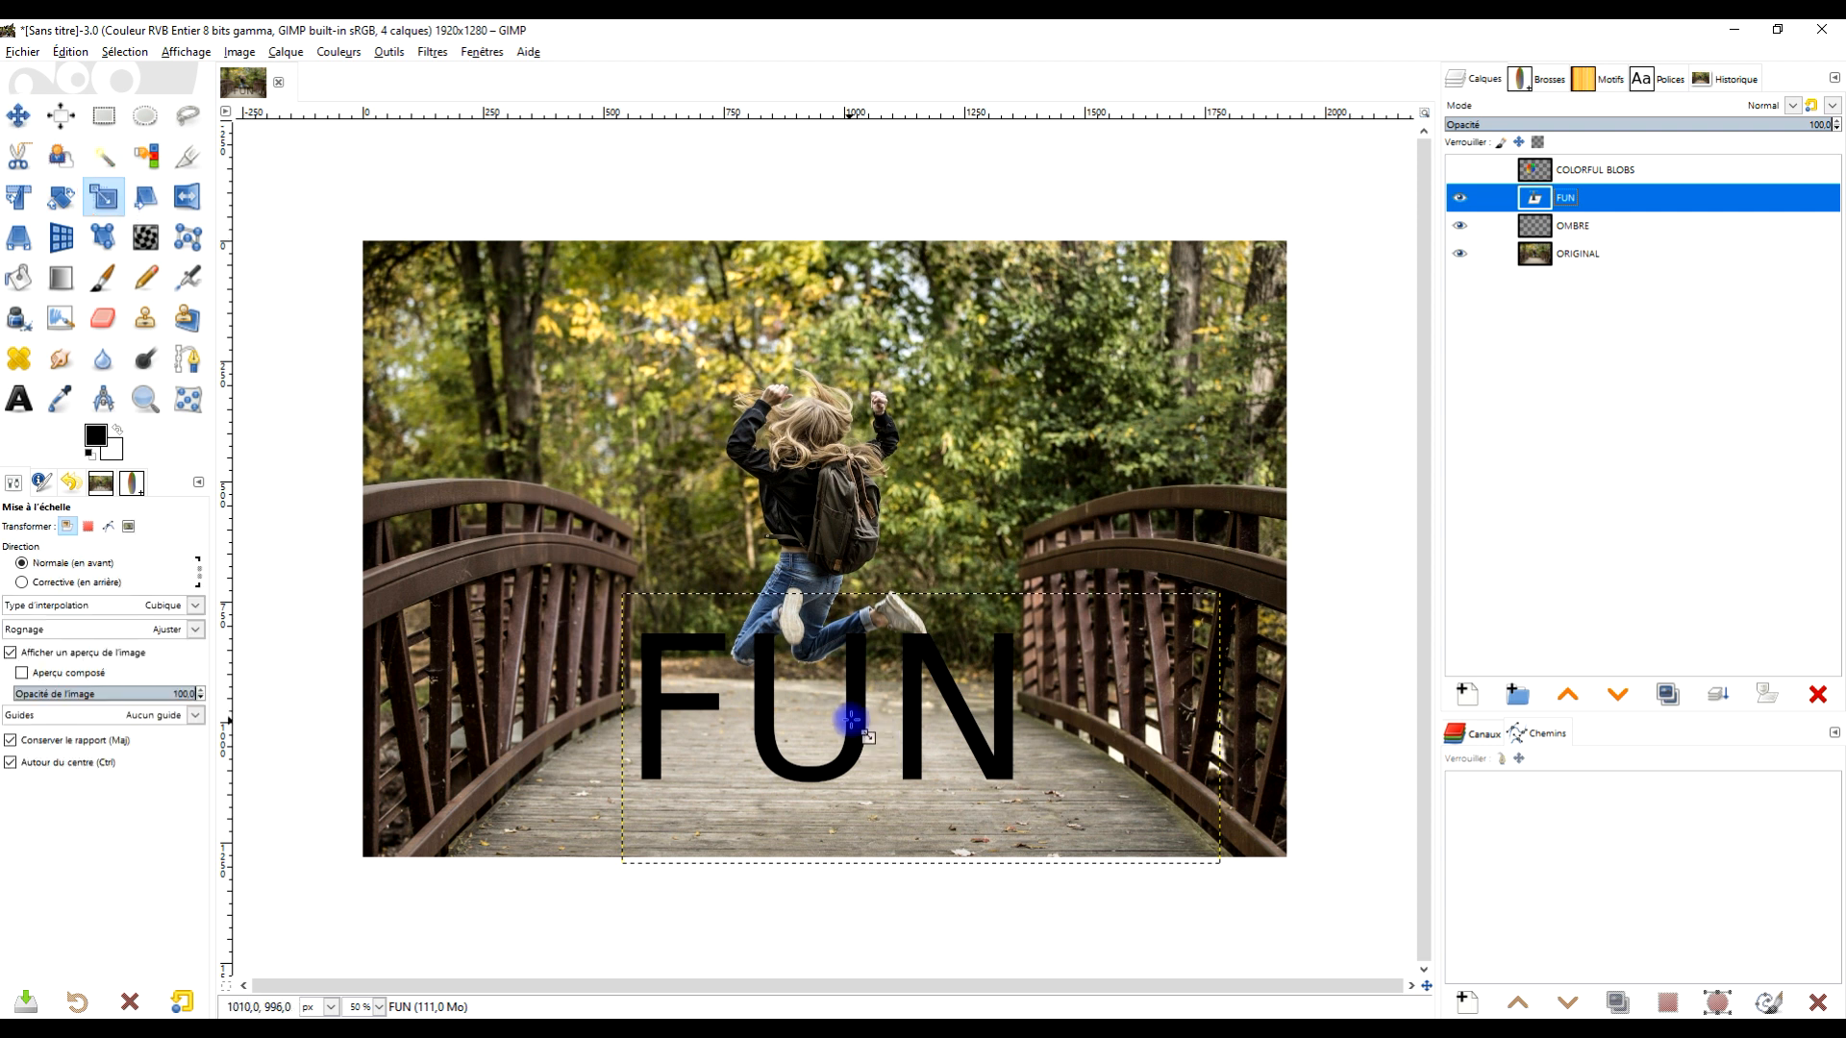
click(904, 678)
drag(653, 596, 746, 637)
drag(921, 719, 906, 772)
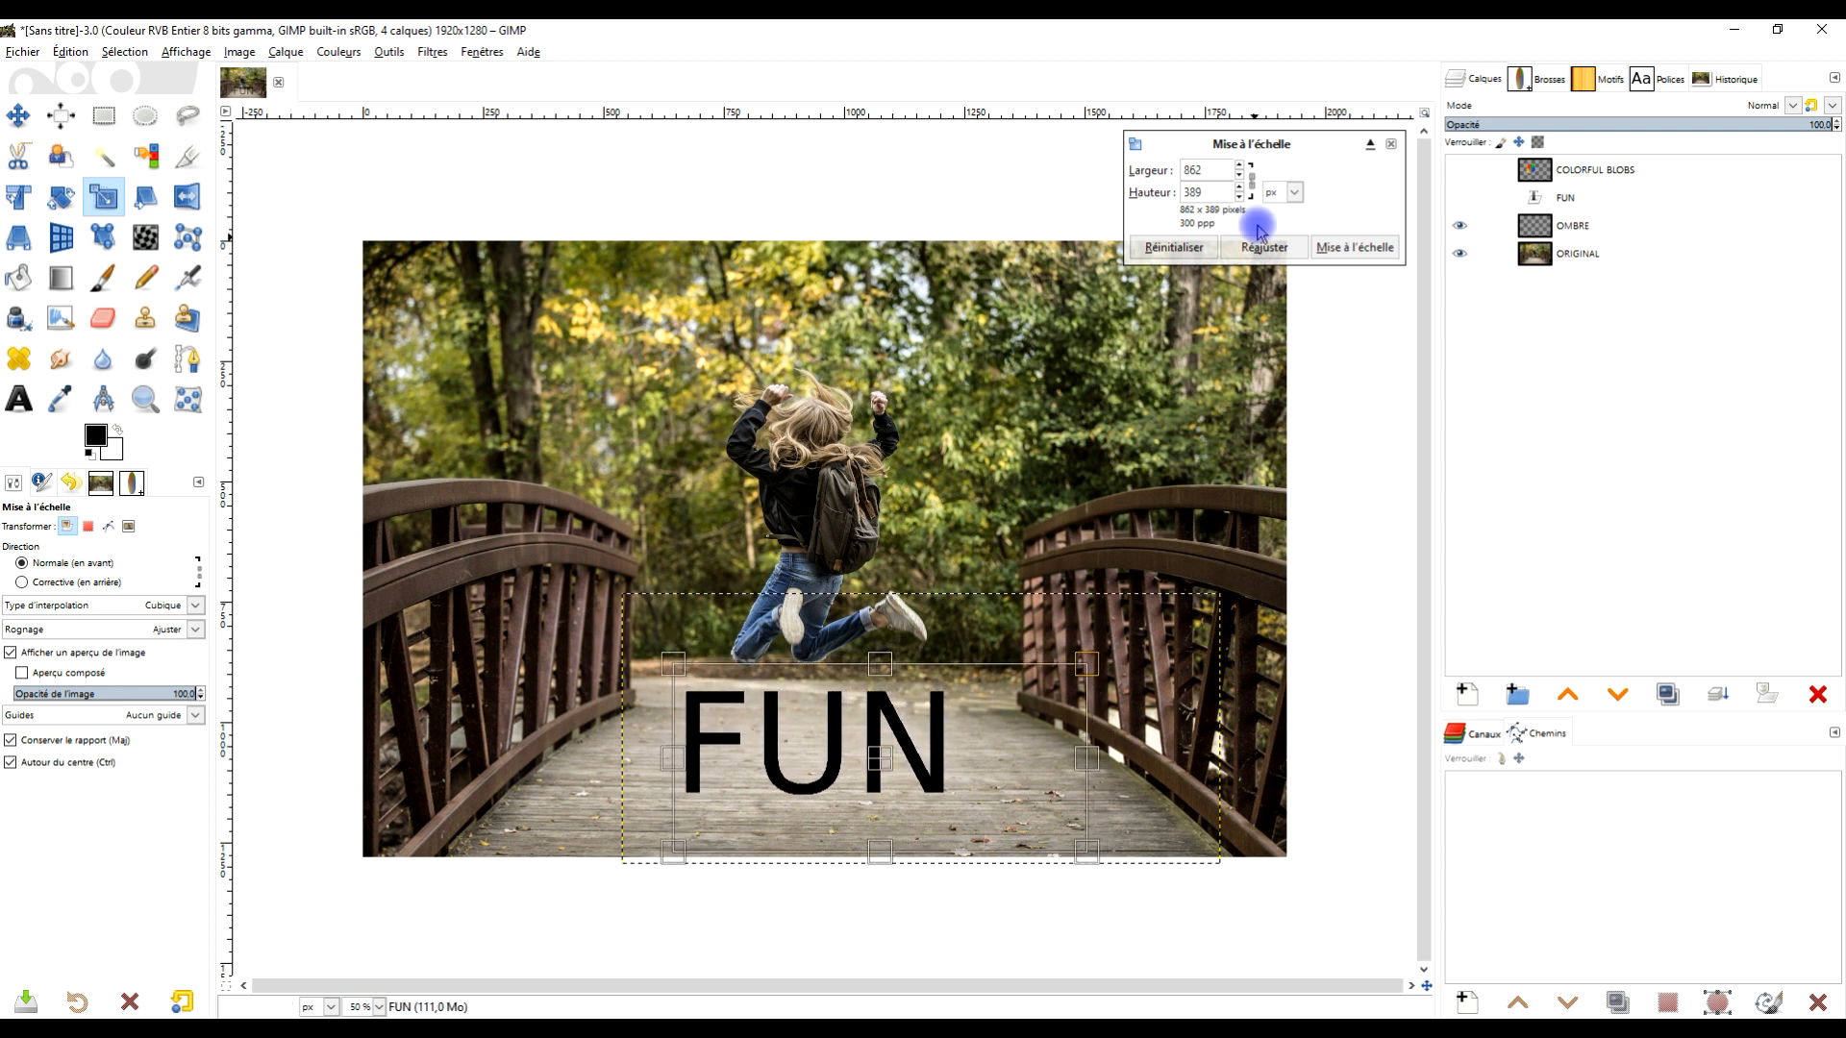
click(1360, 249)
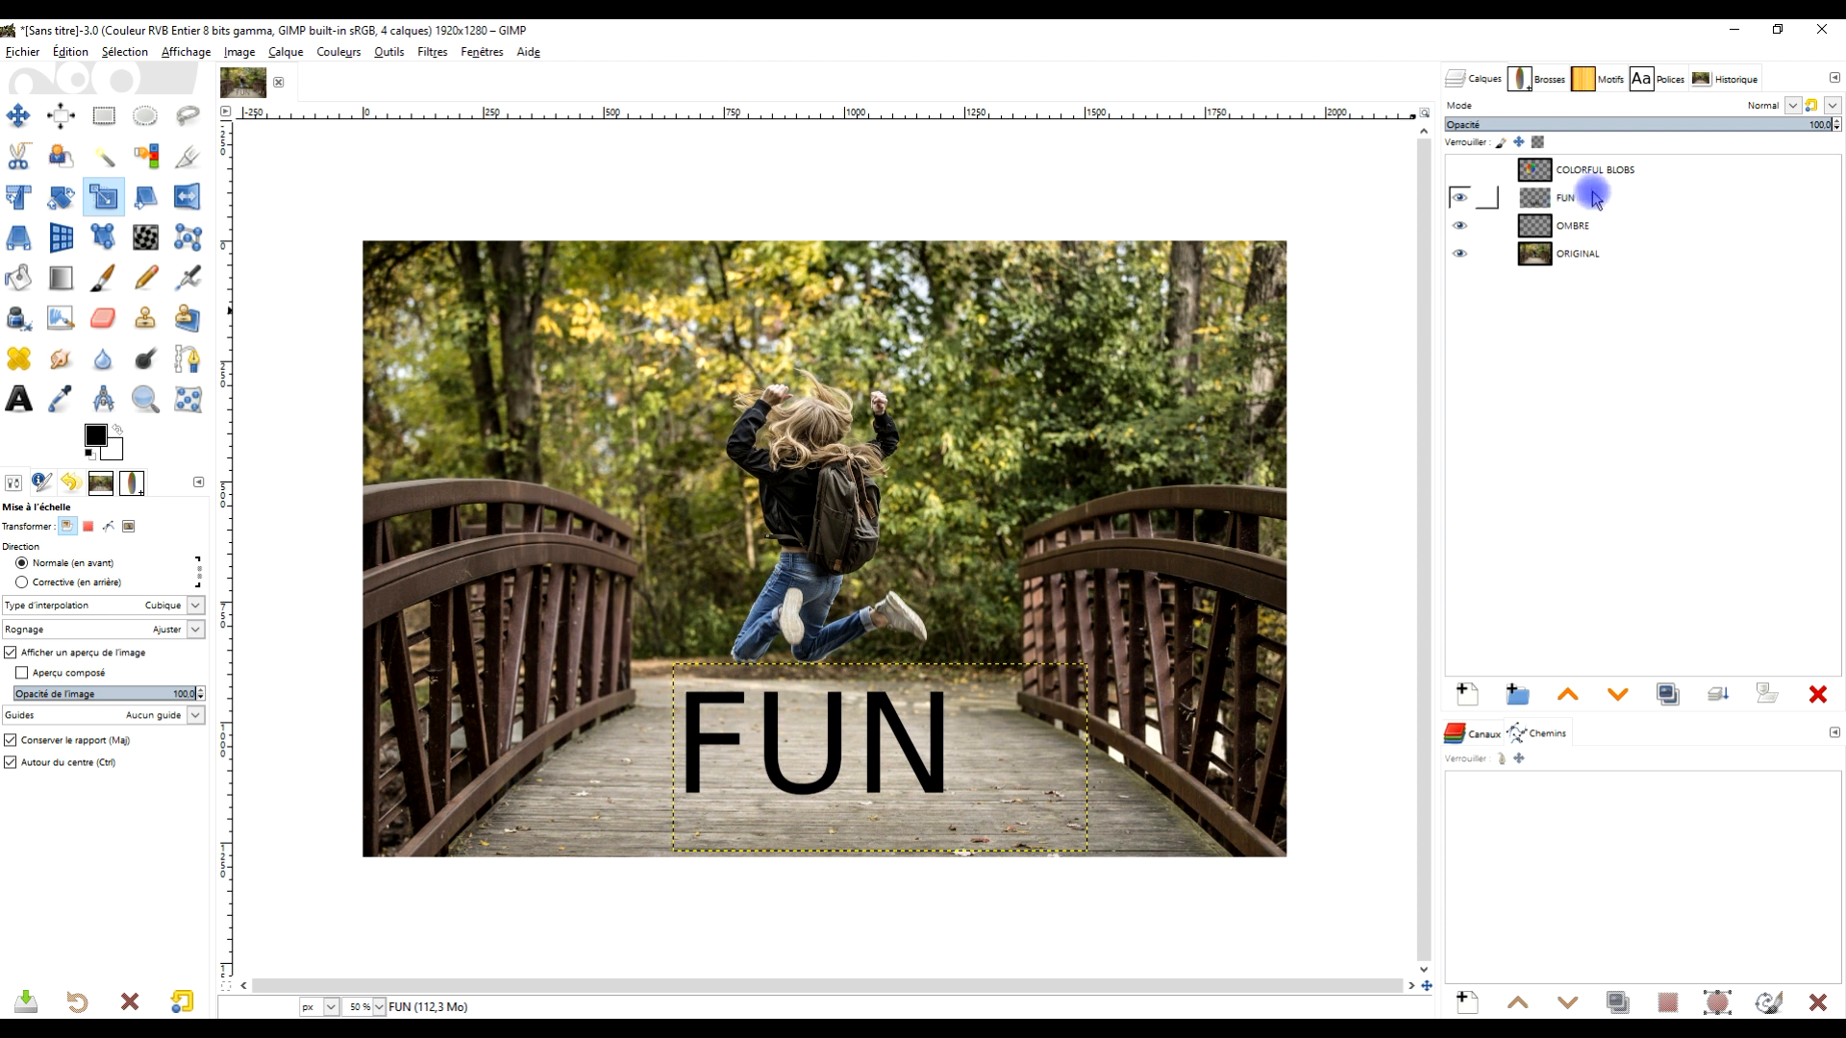
- Resize the FUN layer boundary to the image size
right_click(1555, 201)
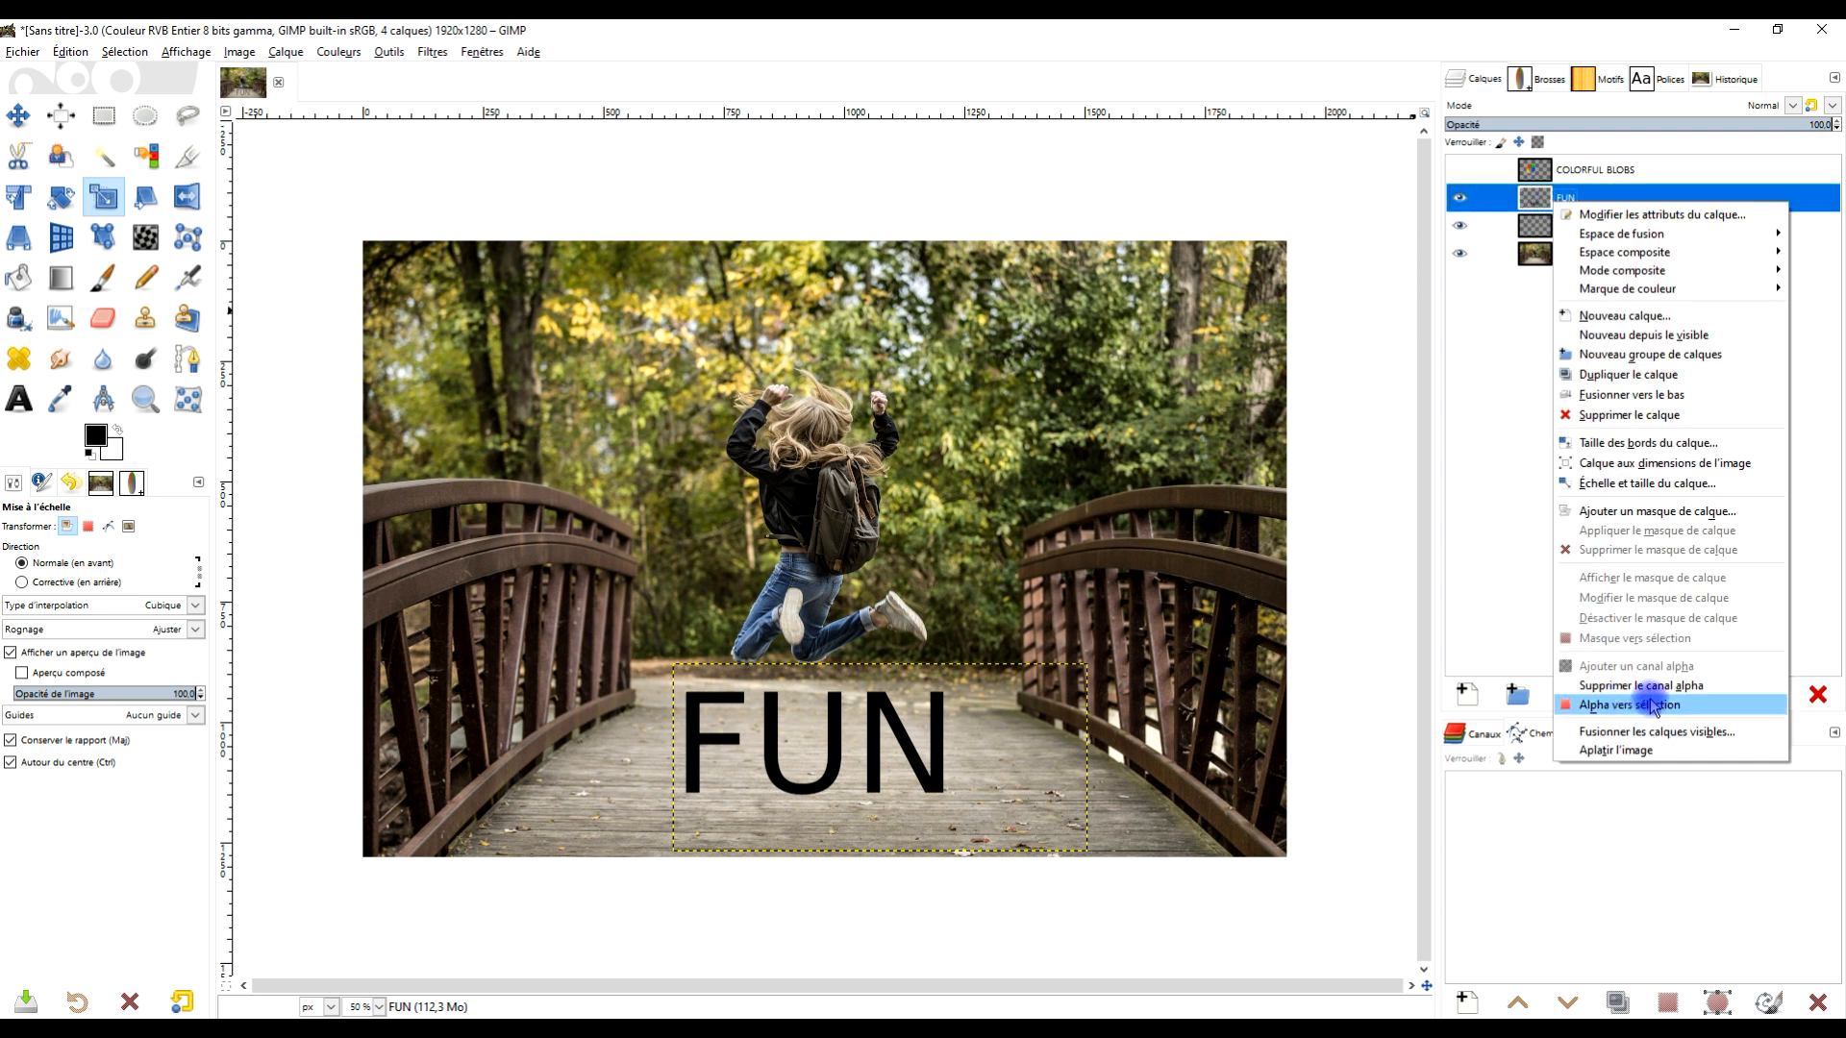
click(1672, 462)
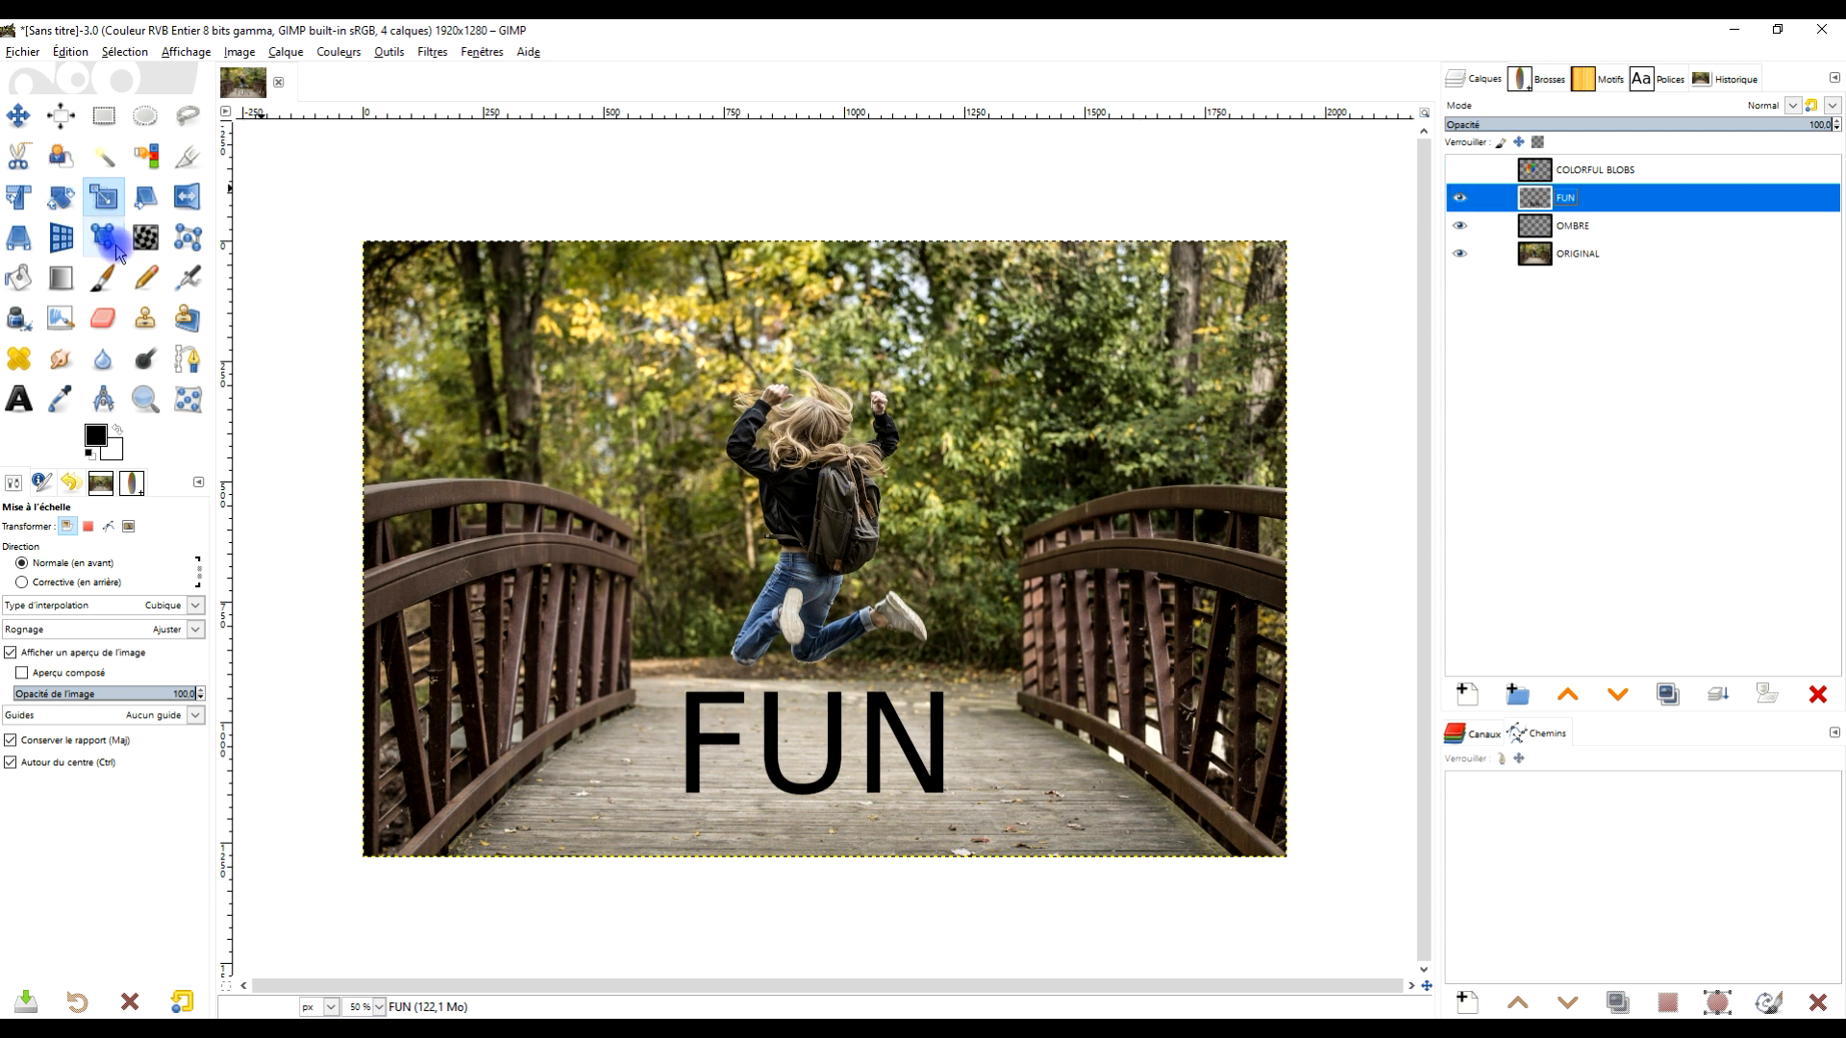
- With the Paths tool, start a curved path from the foot of the F up to its top corner
click(188, 361)
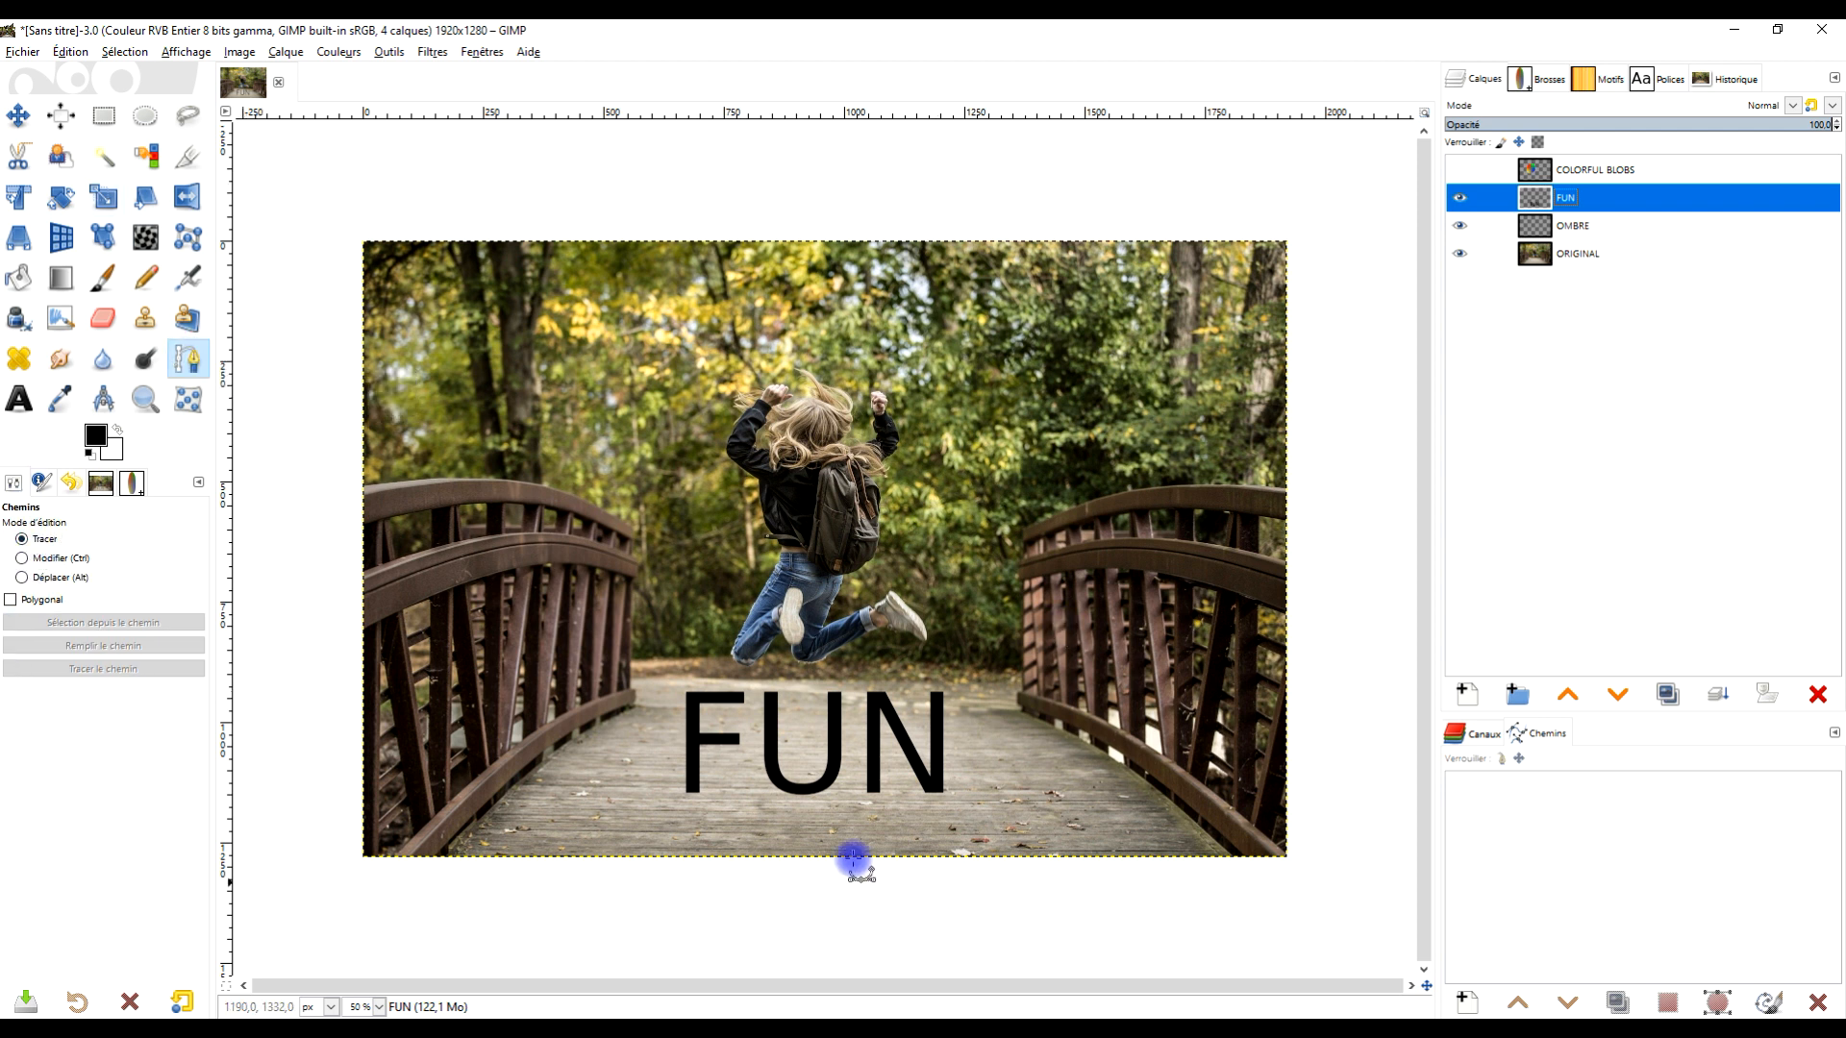
scroll(807, 752, up, 3)
scroll(865, 720, down, 3)
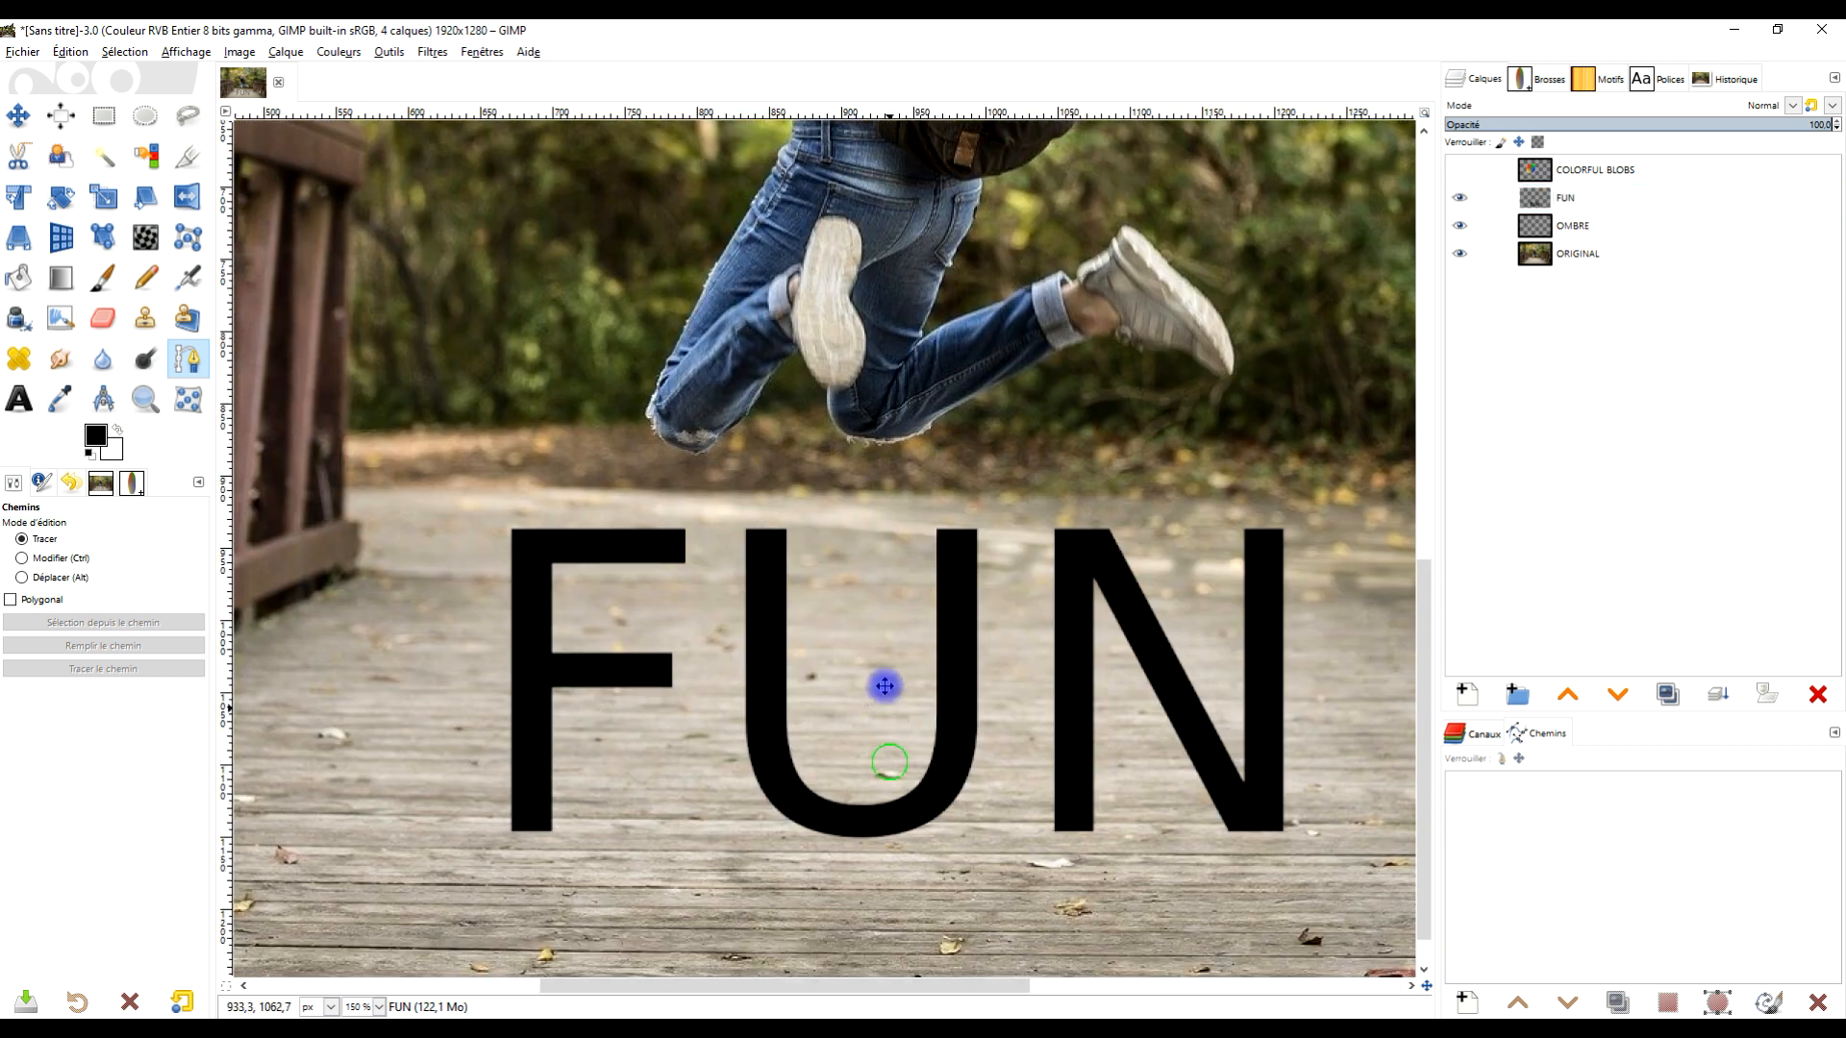
click(516, 714)
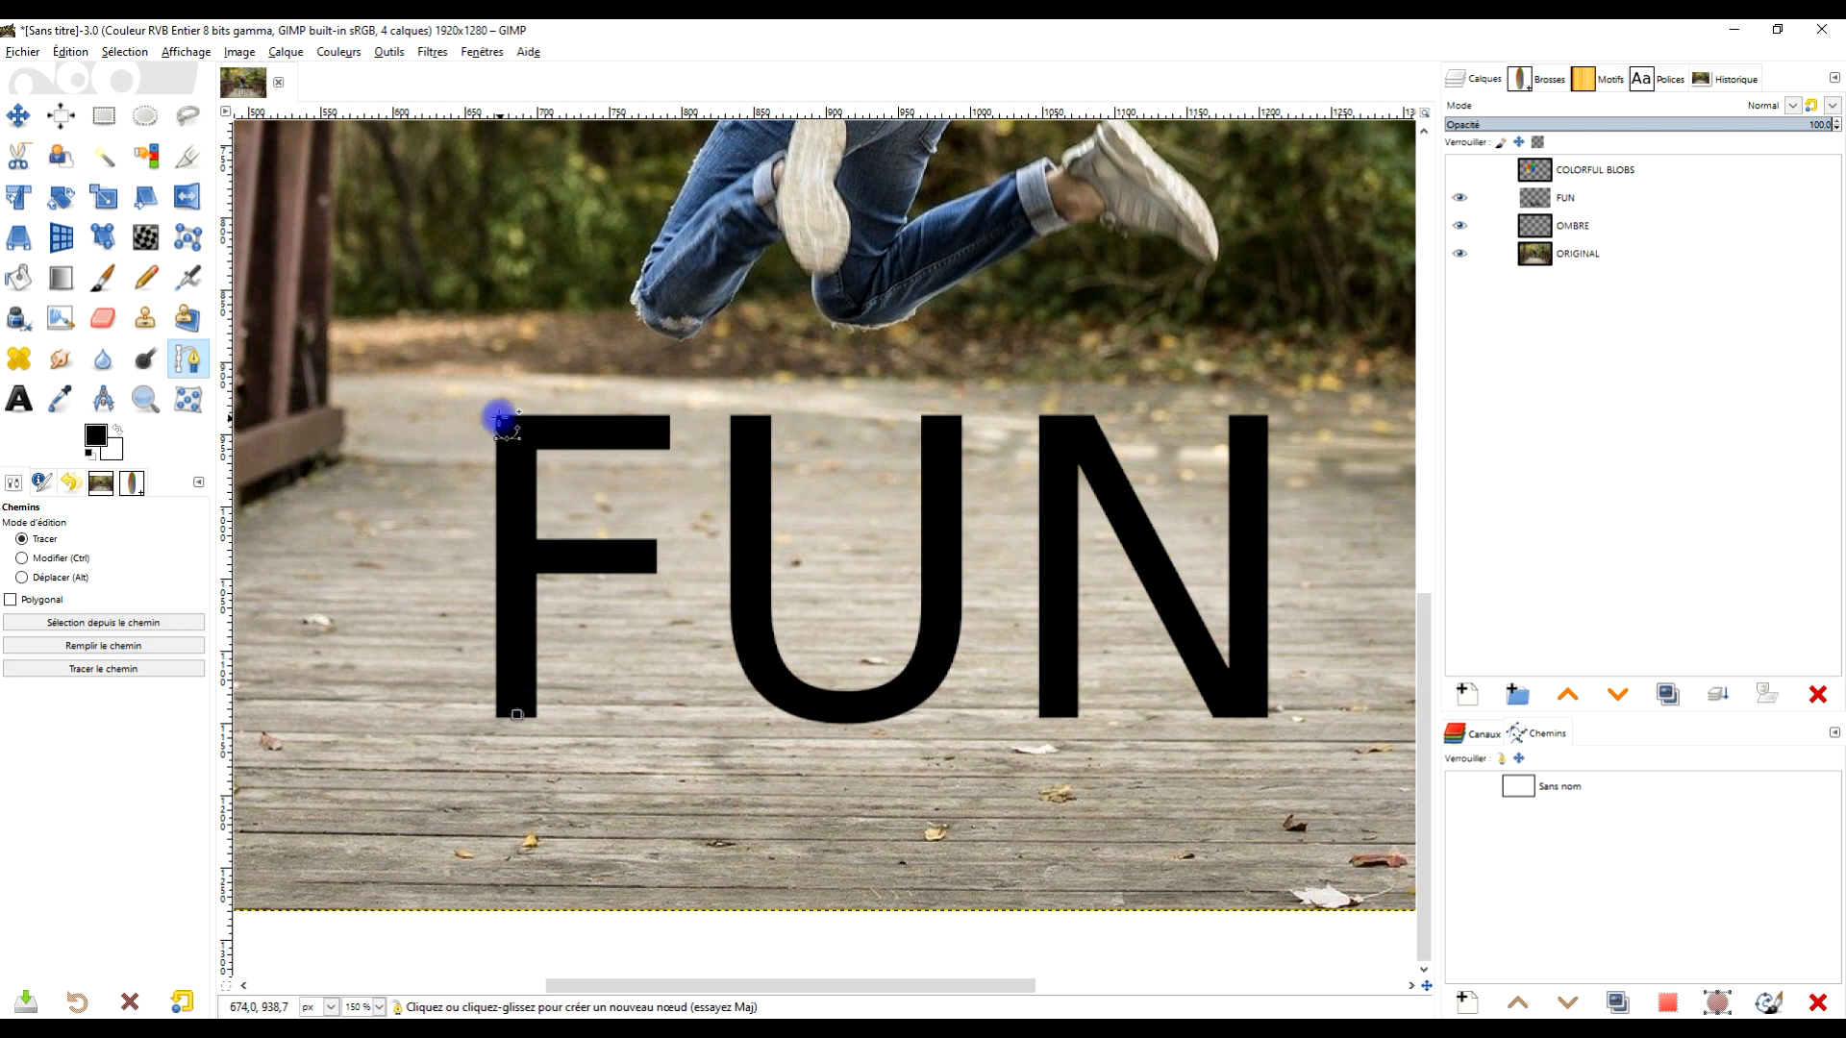
drag(497, 416, 568, 357)
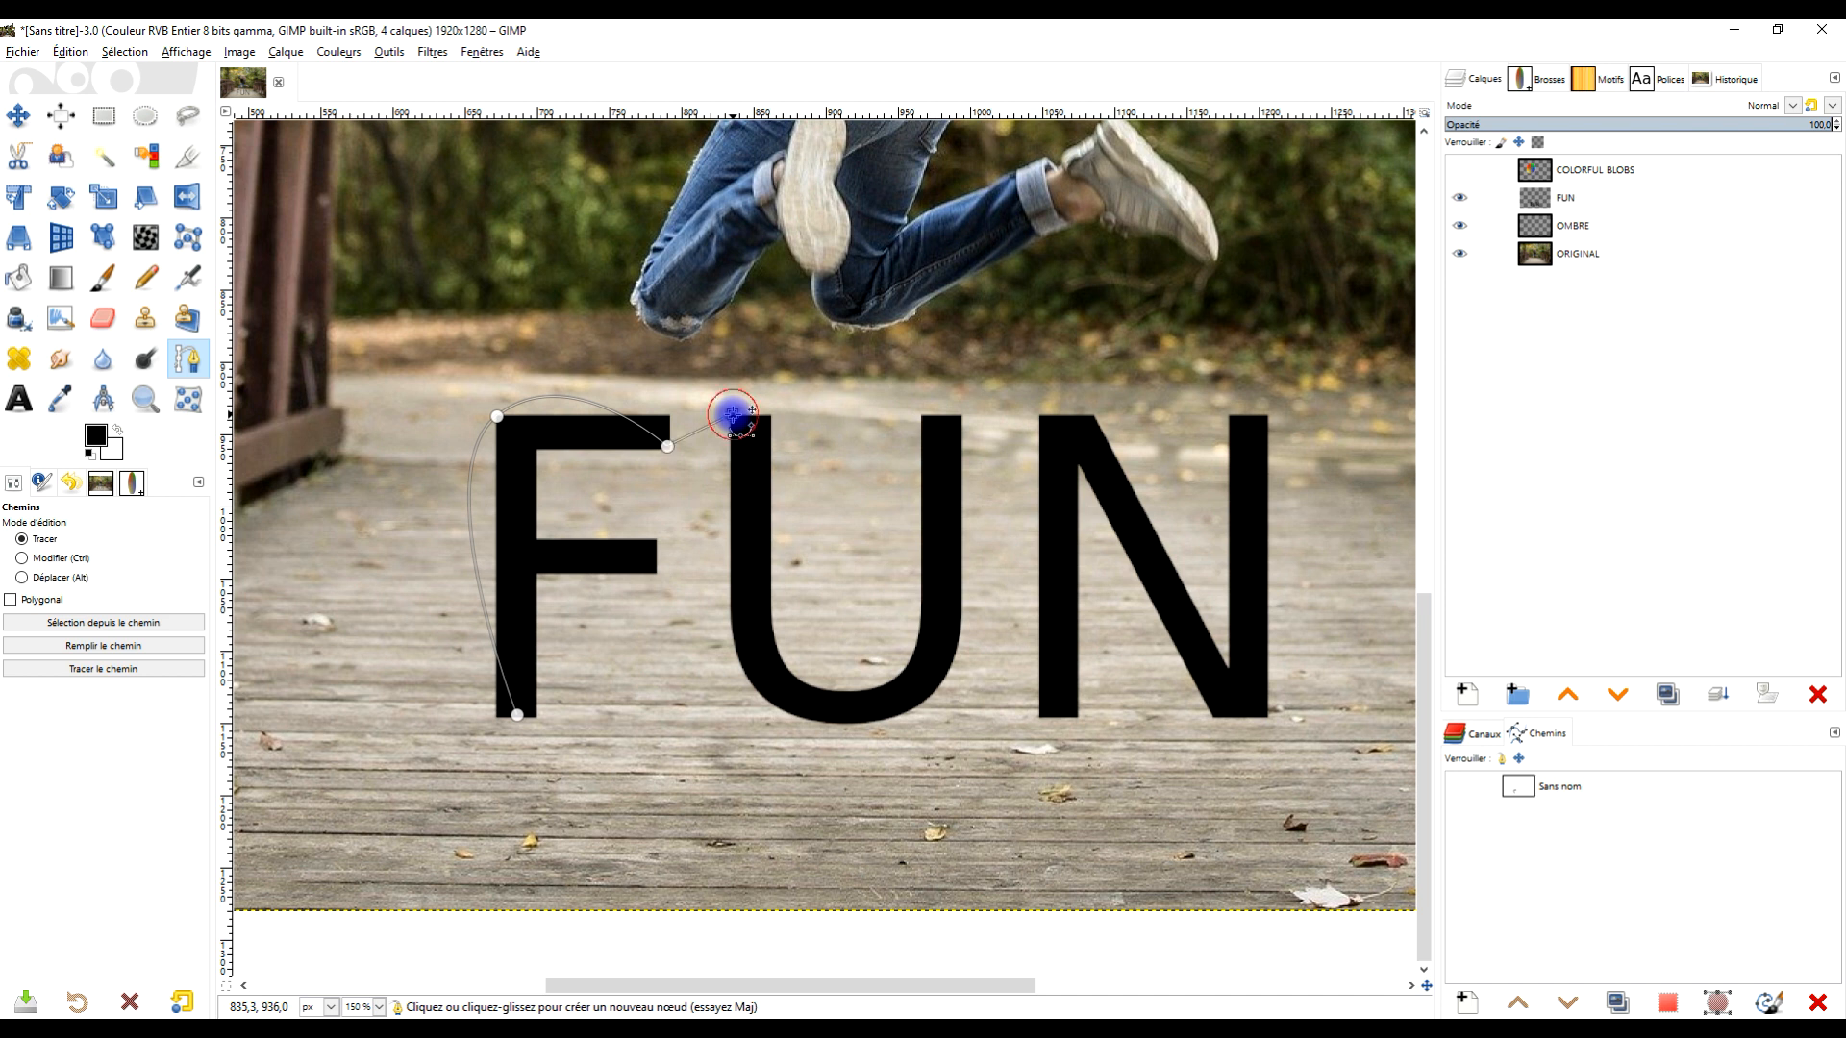
key(ctrl+z)
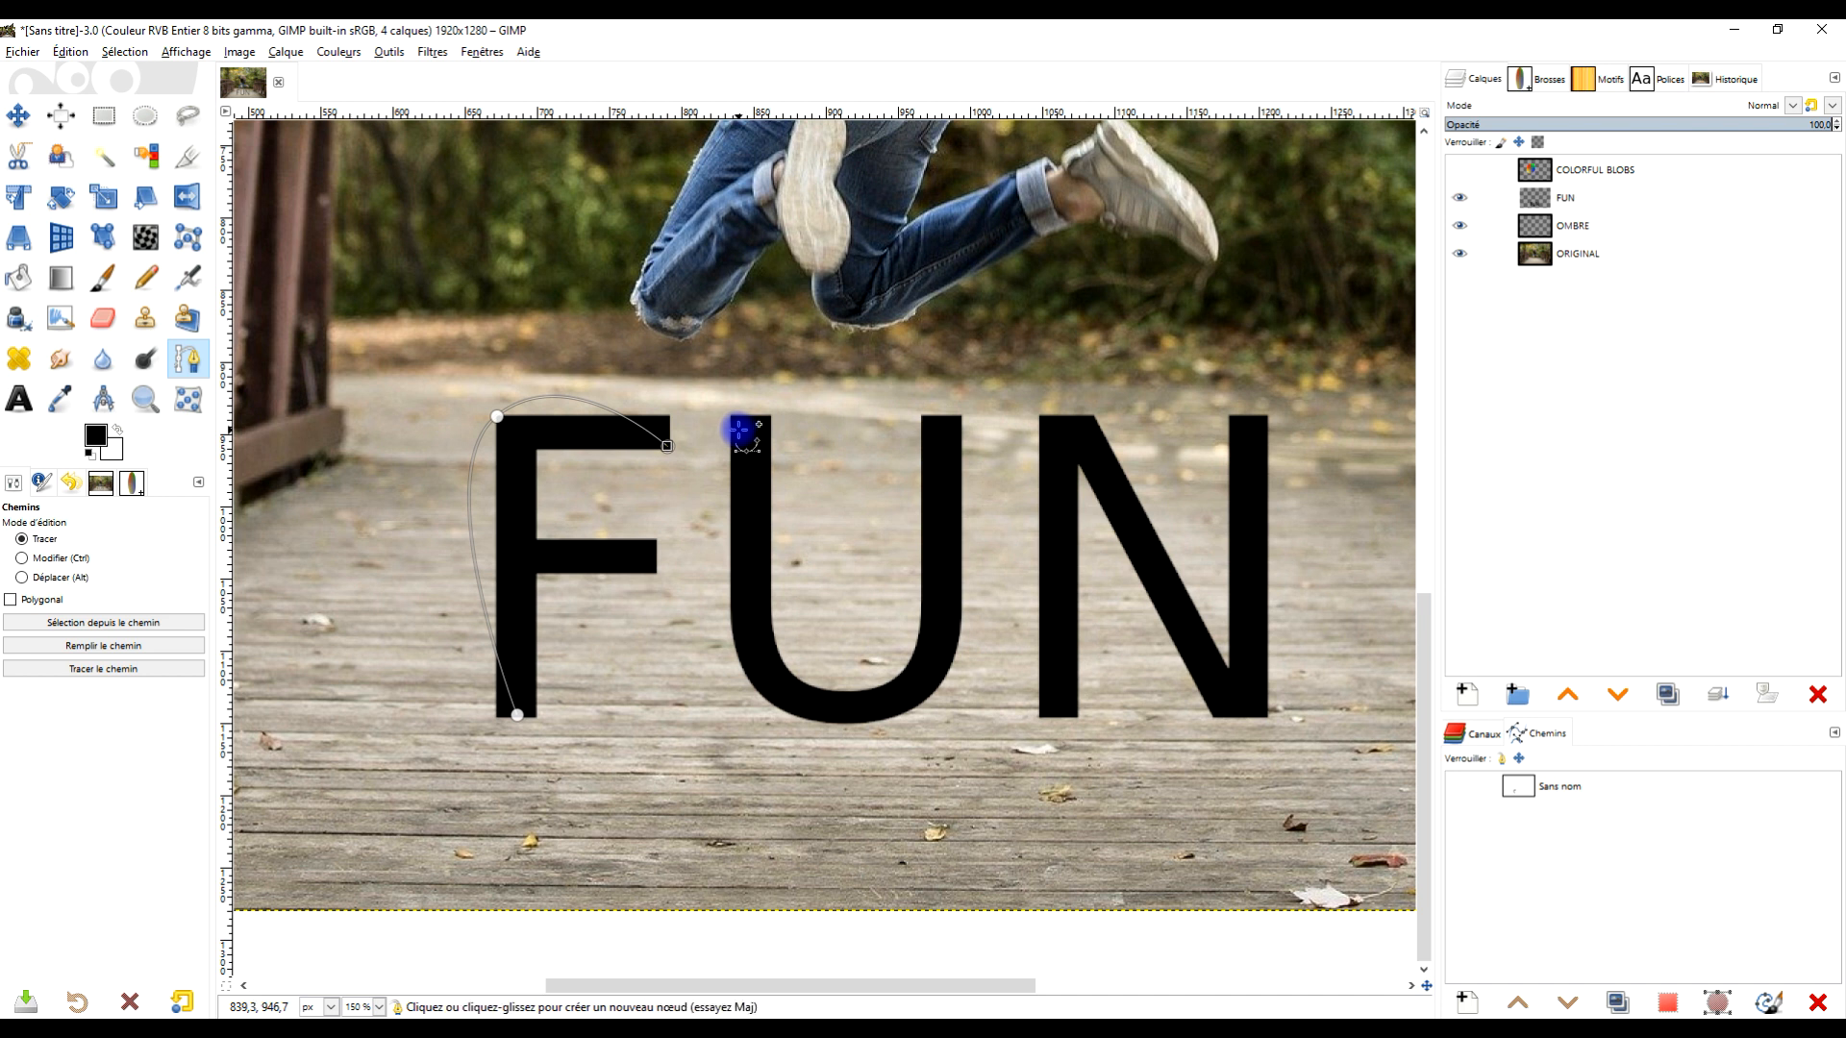
- Extend the path through the curved bottom of the U up to the U's top-right corner
shift+click(730, 416)
drag(855, 727, 1060, 723)
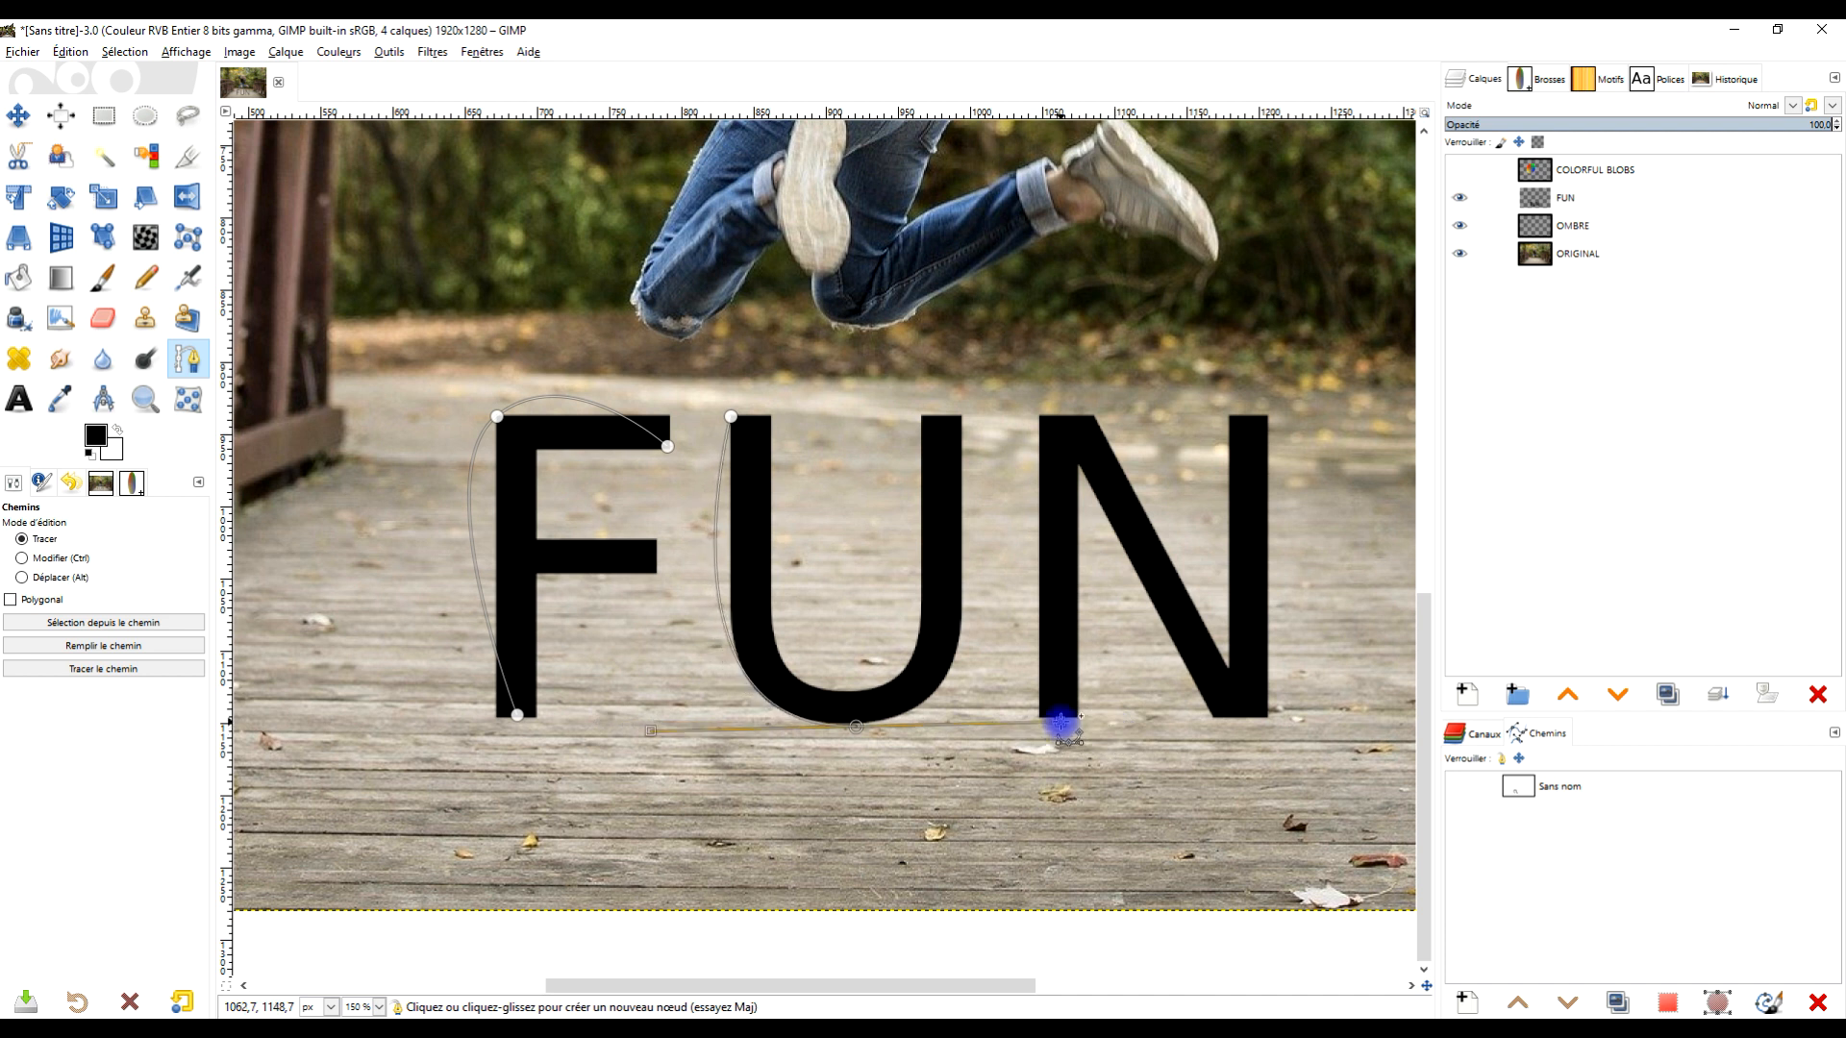
click(962, 418)
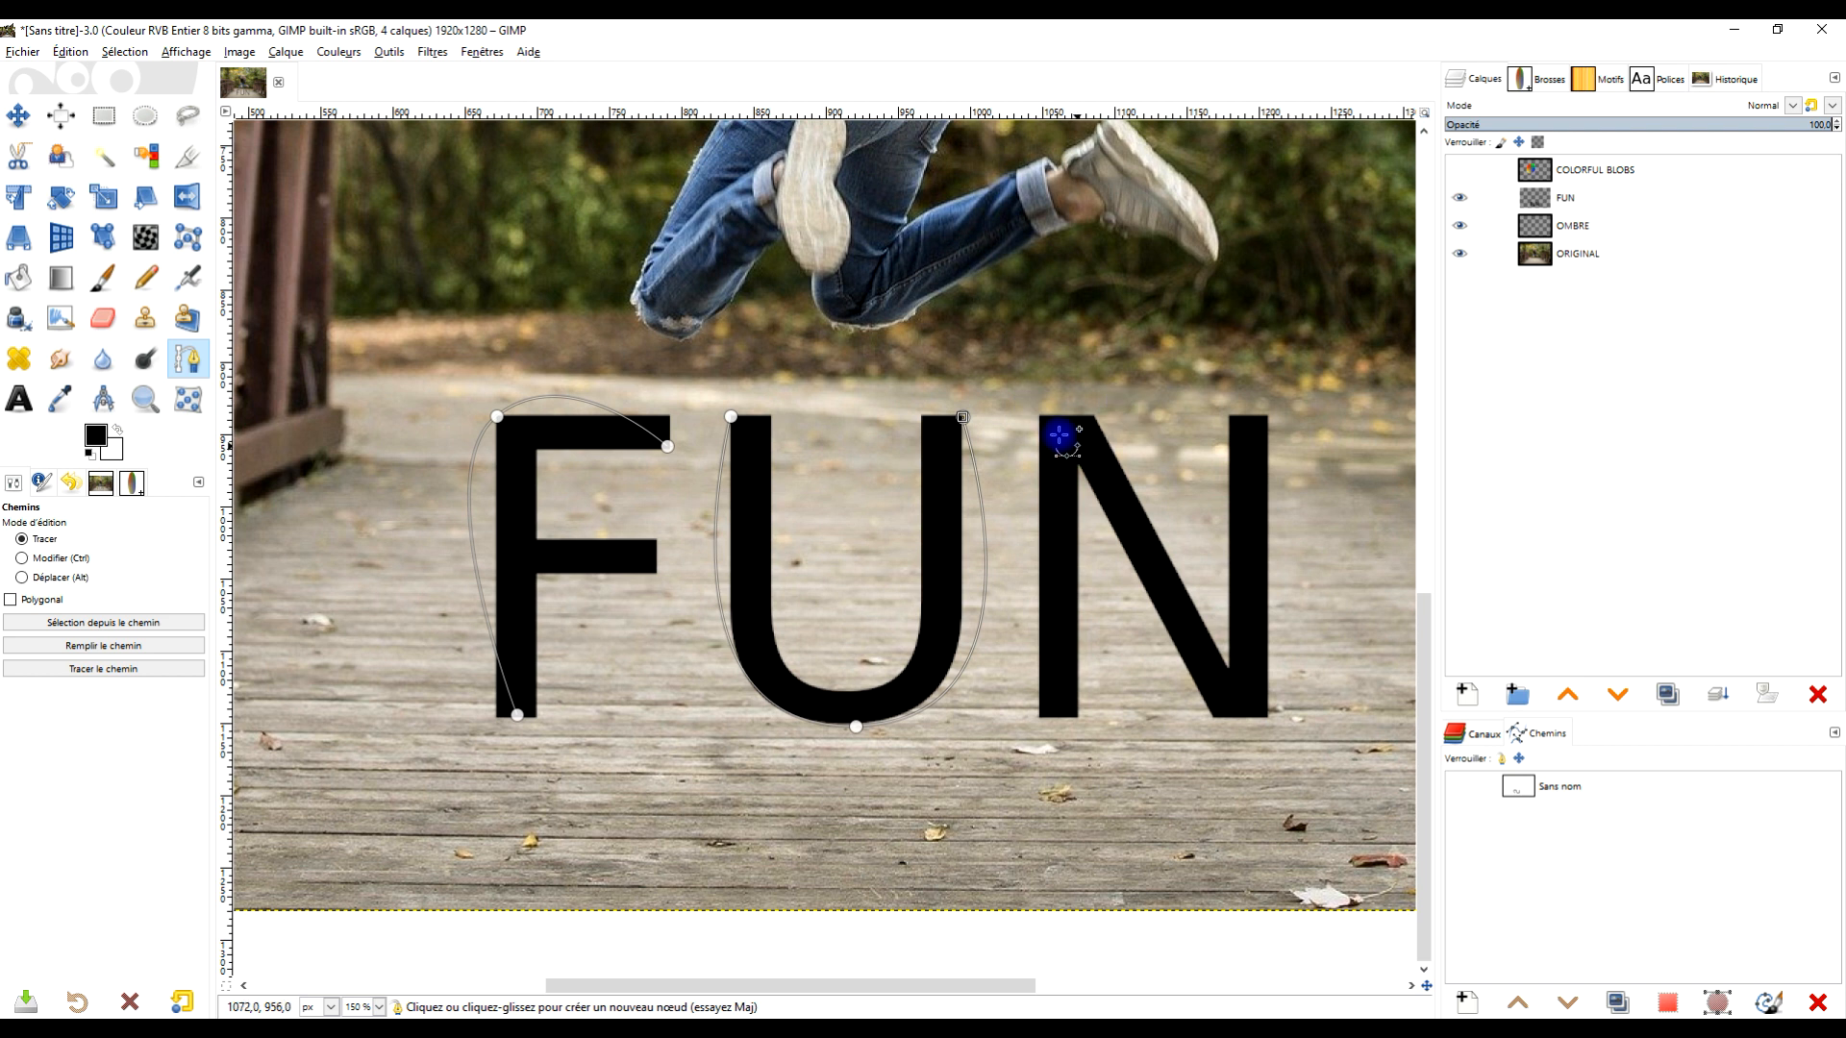
- Start a new path component tracing the N from its lower-left foot over the diagonal to its top-right corner
key(shift)
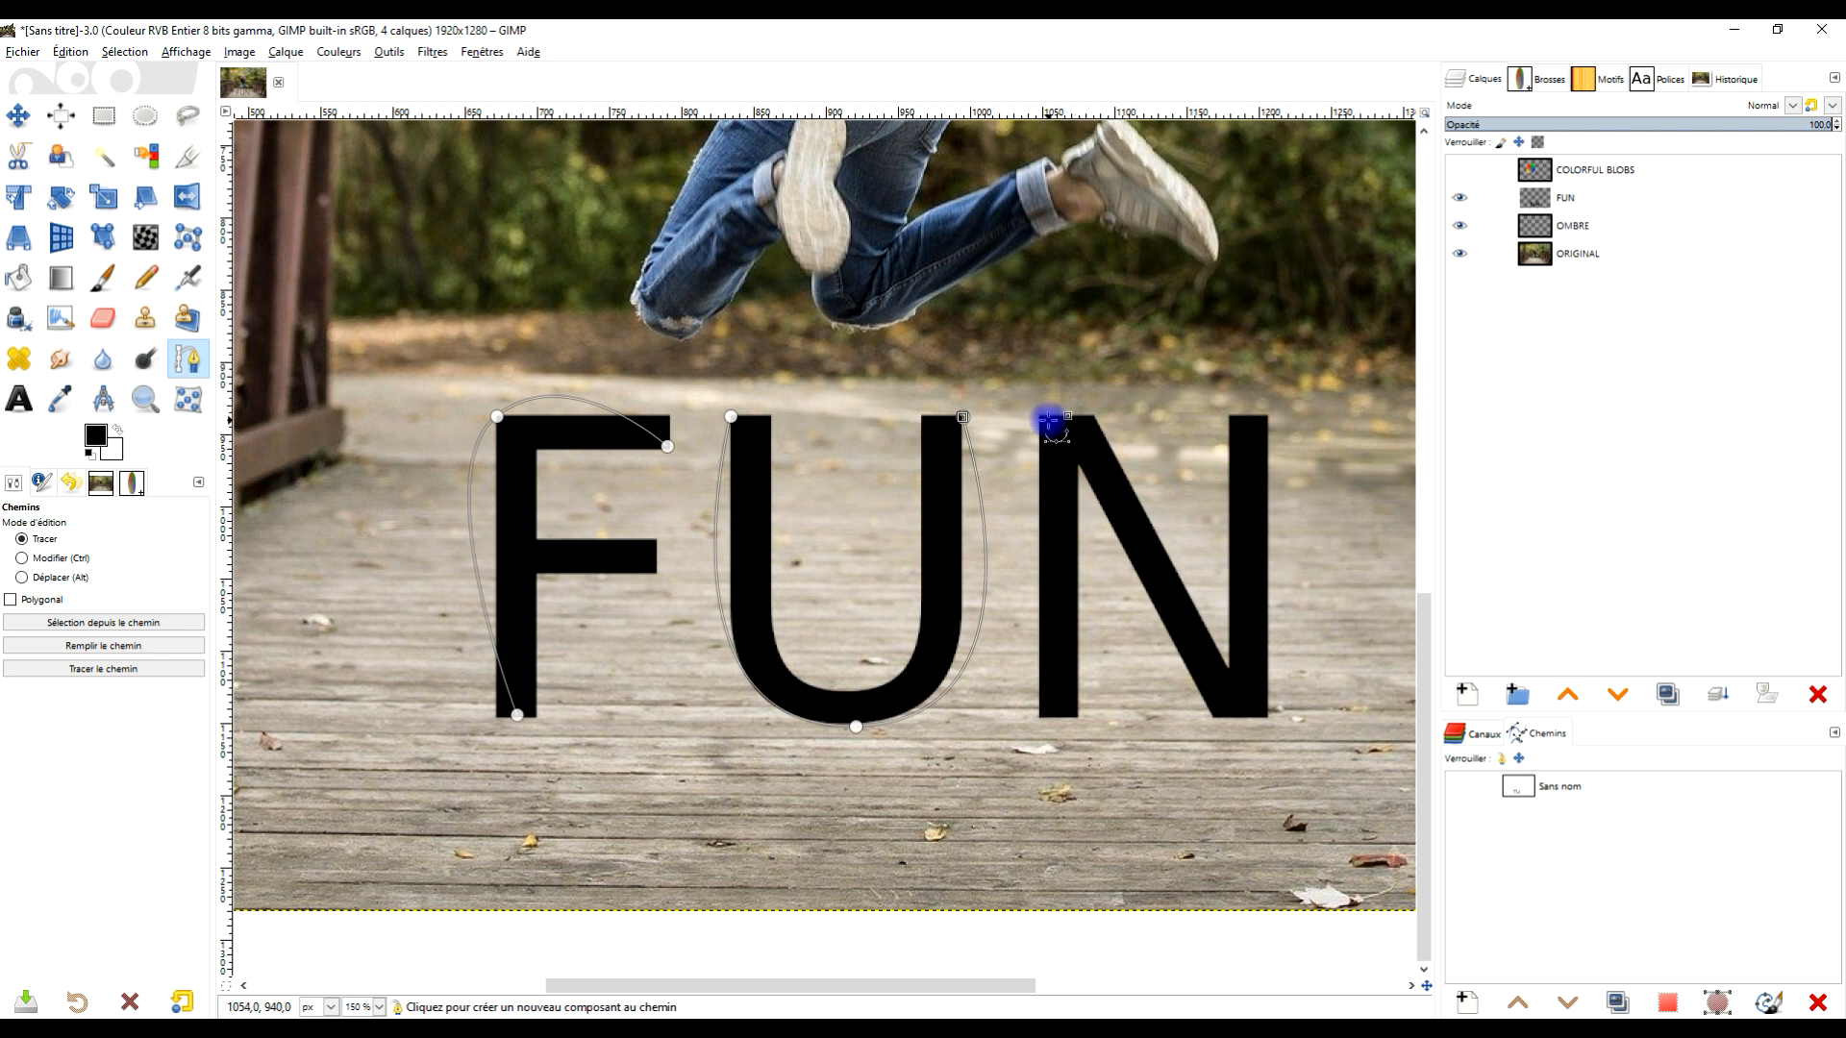
shift+click(1056, 716)
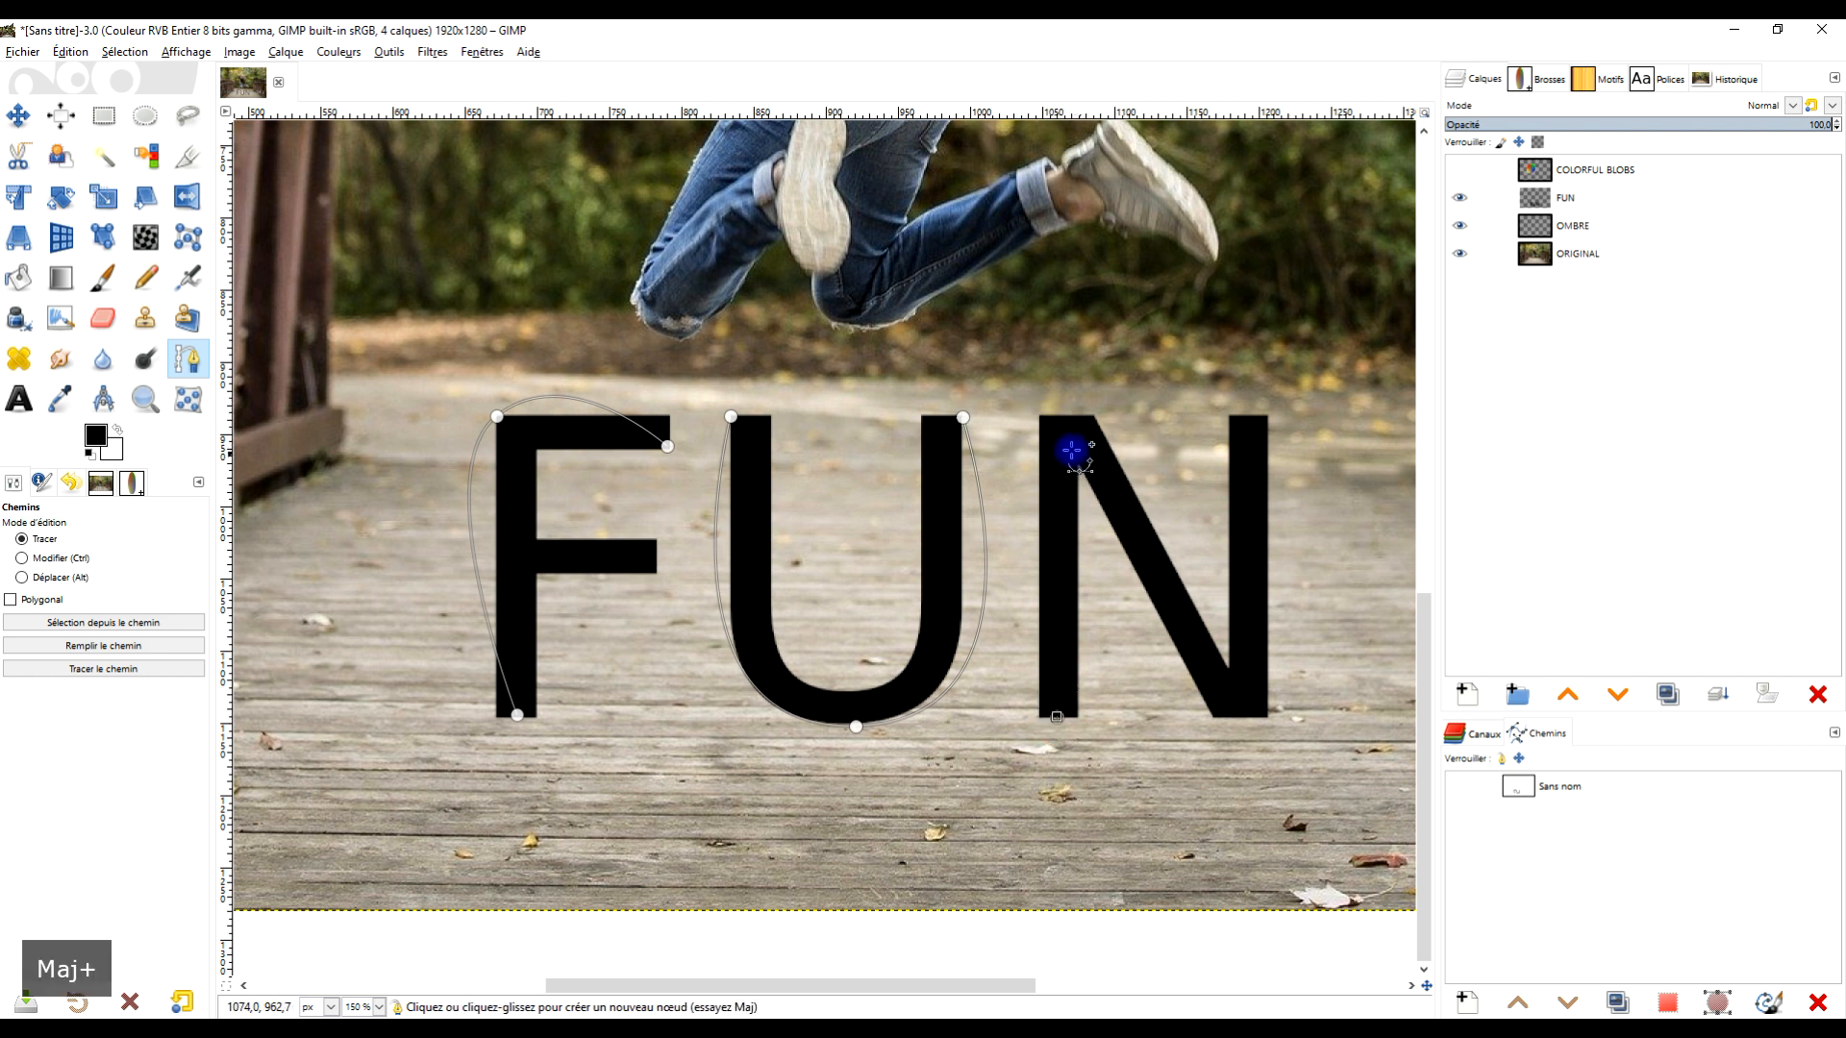
drag(1039, 417, 1104, 362)
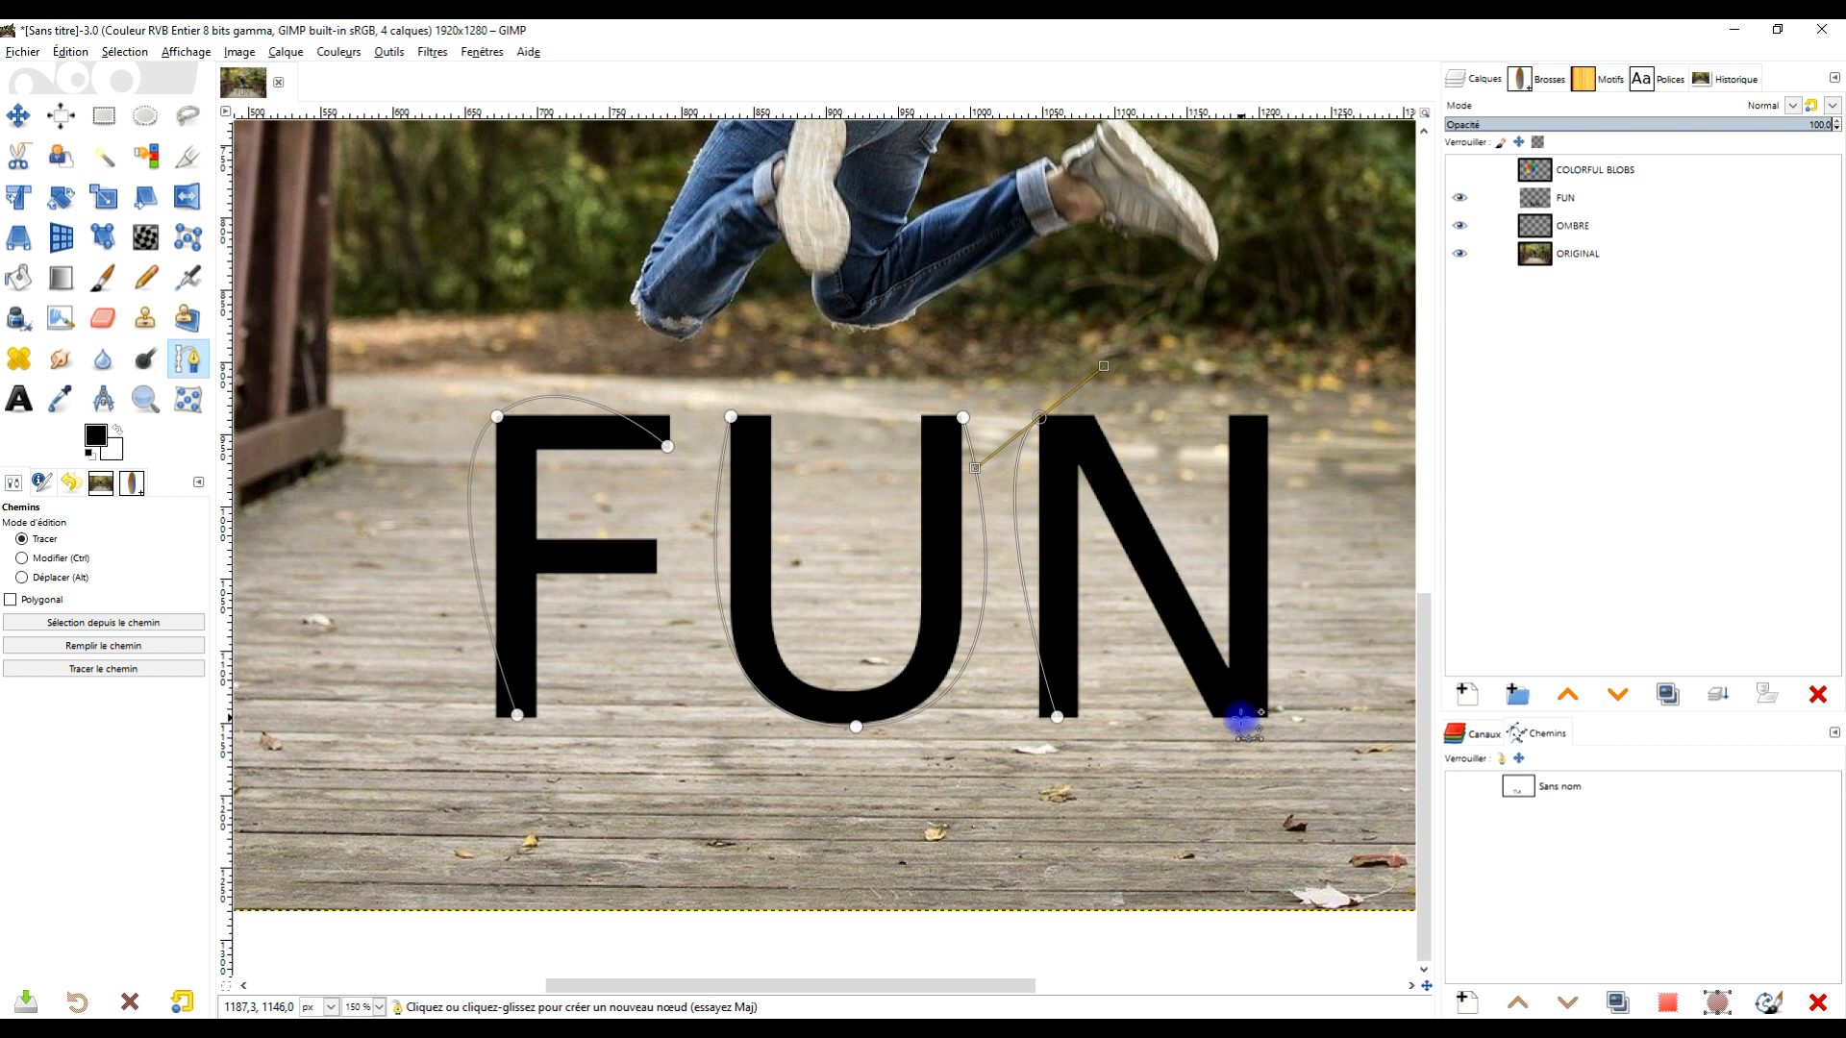
drag(1240, 717, 1329, 716)
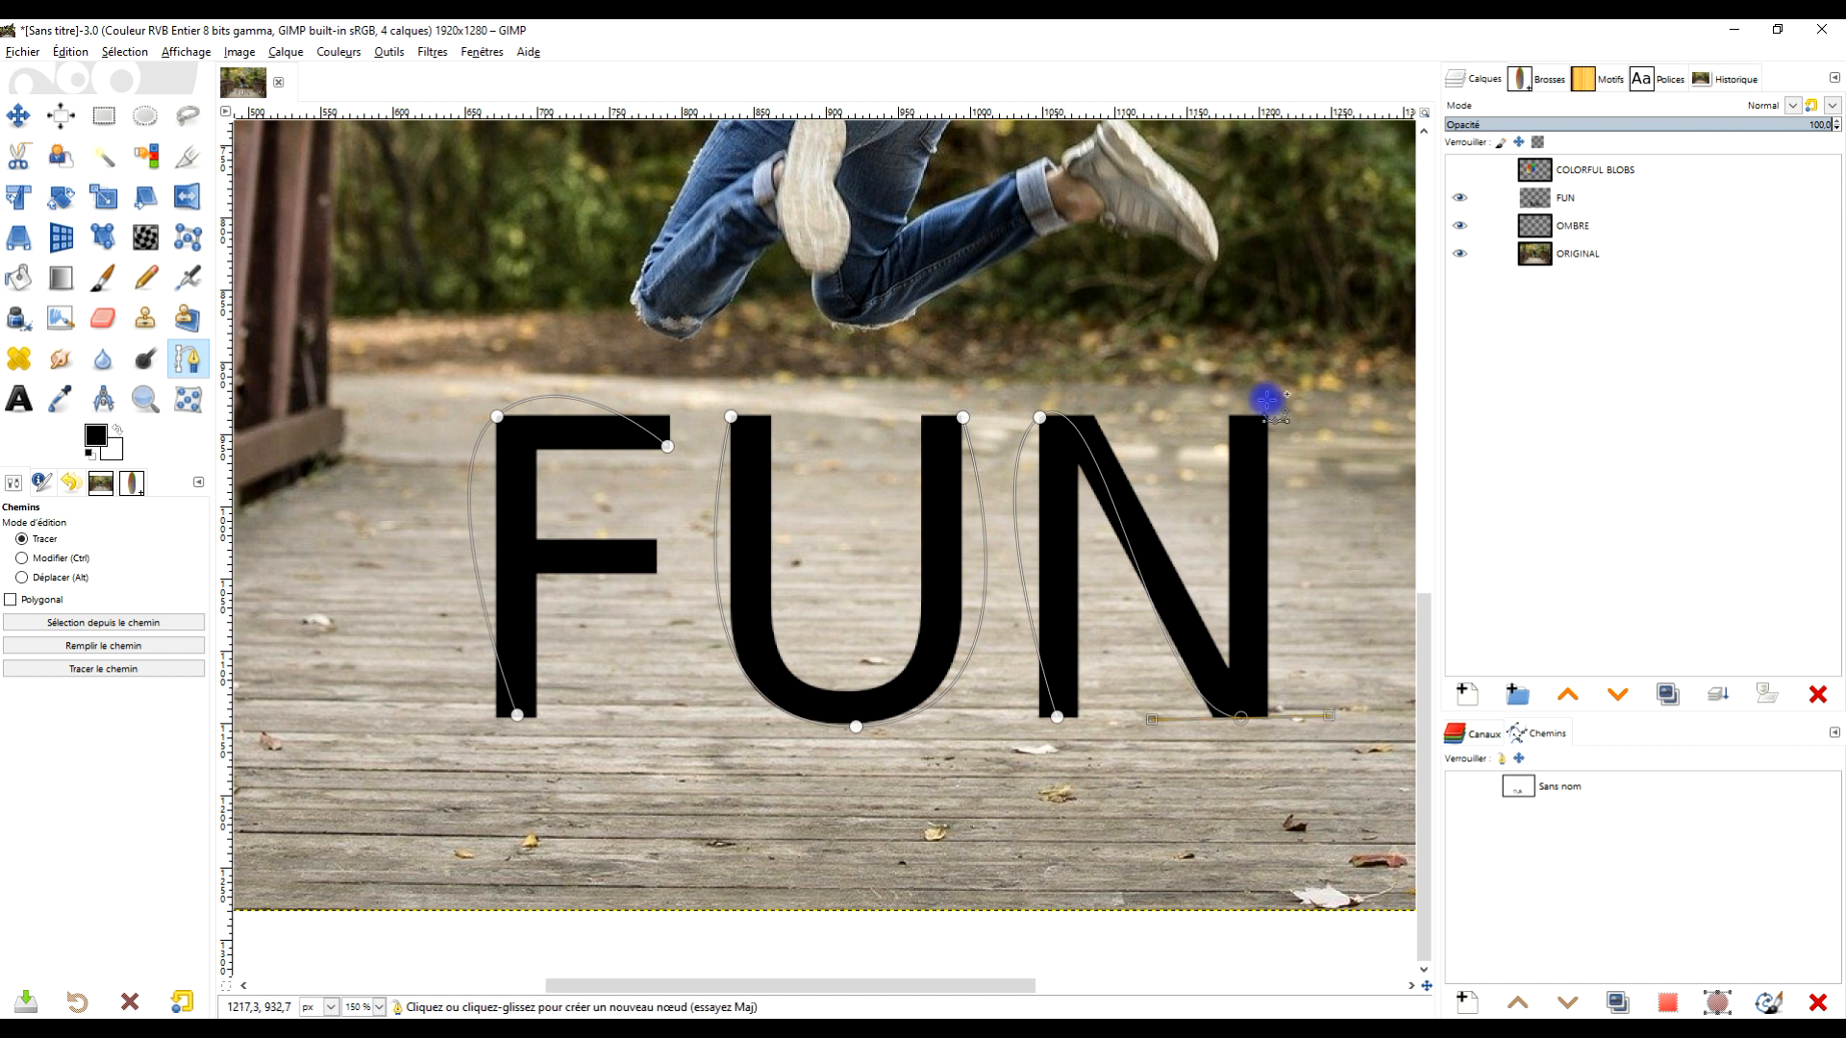
click(1272, 415)
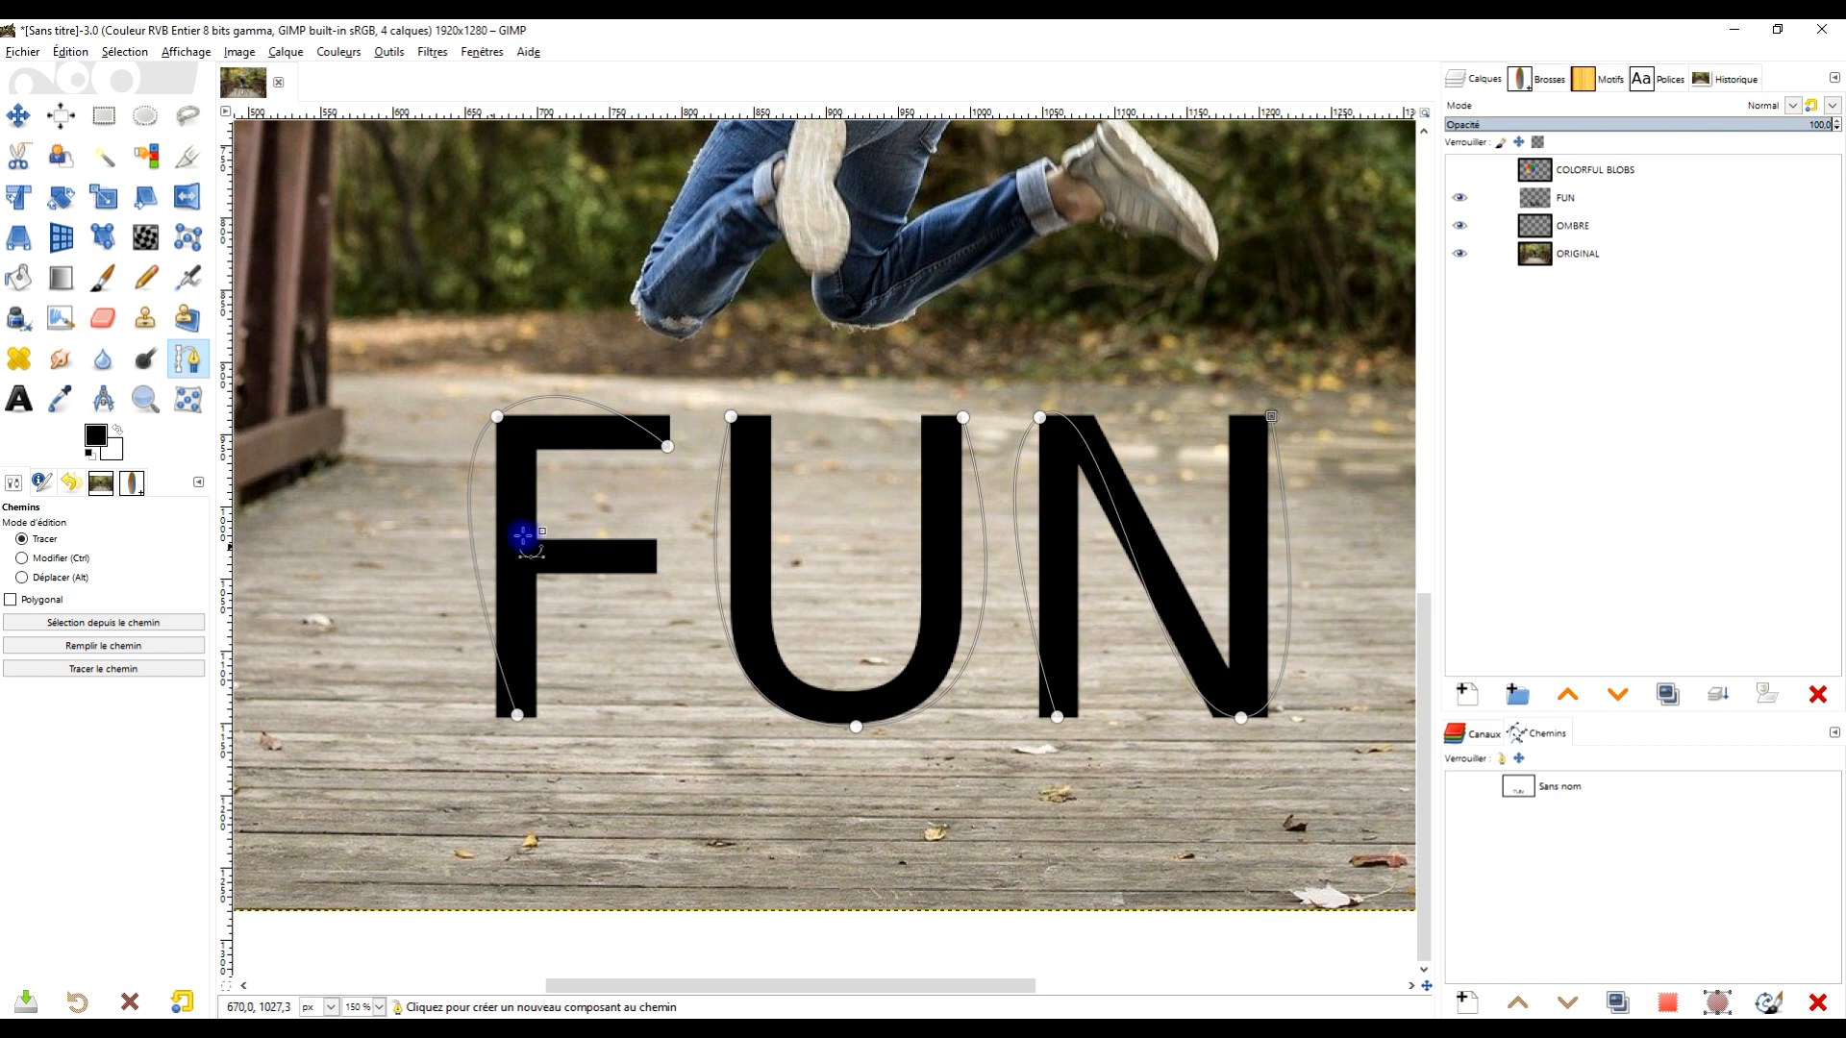
- Add a curved path component for the F's crossbar, running from its right end down to the left
shift+click(587, 503)
drag(492, 554, 438, 607)
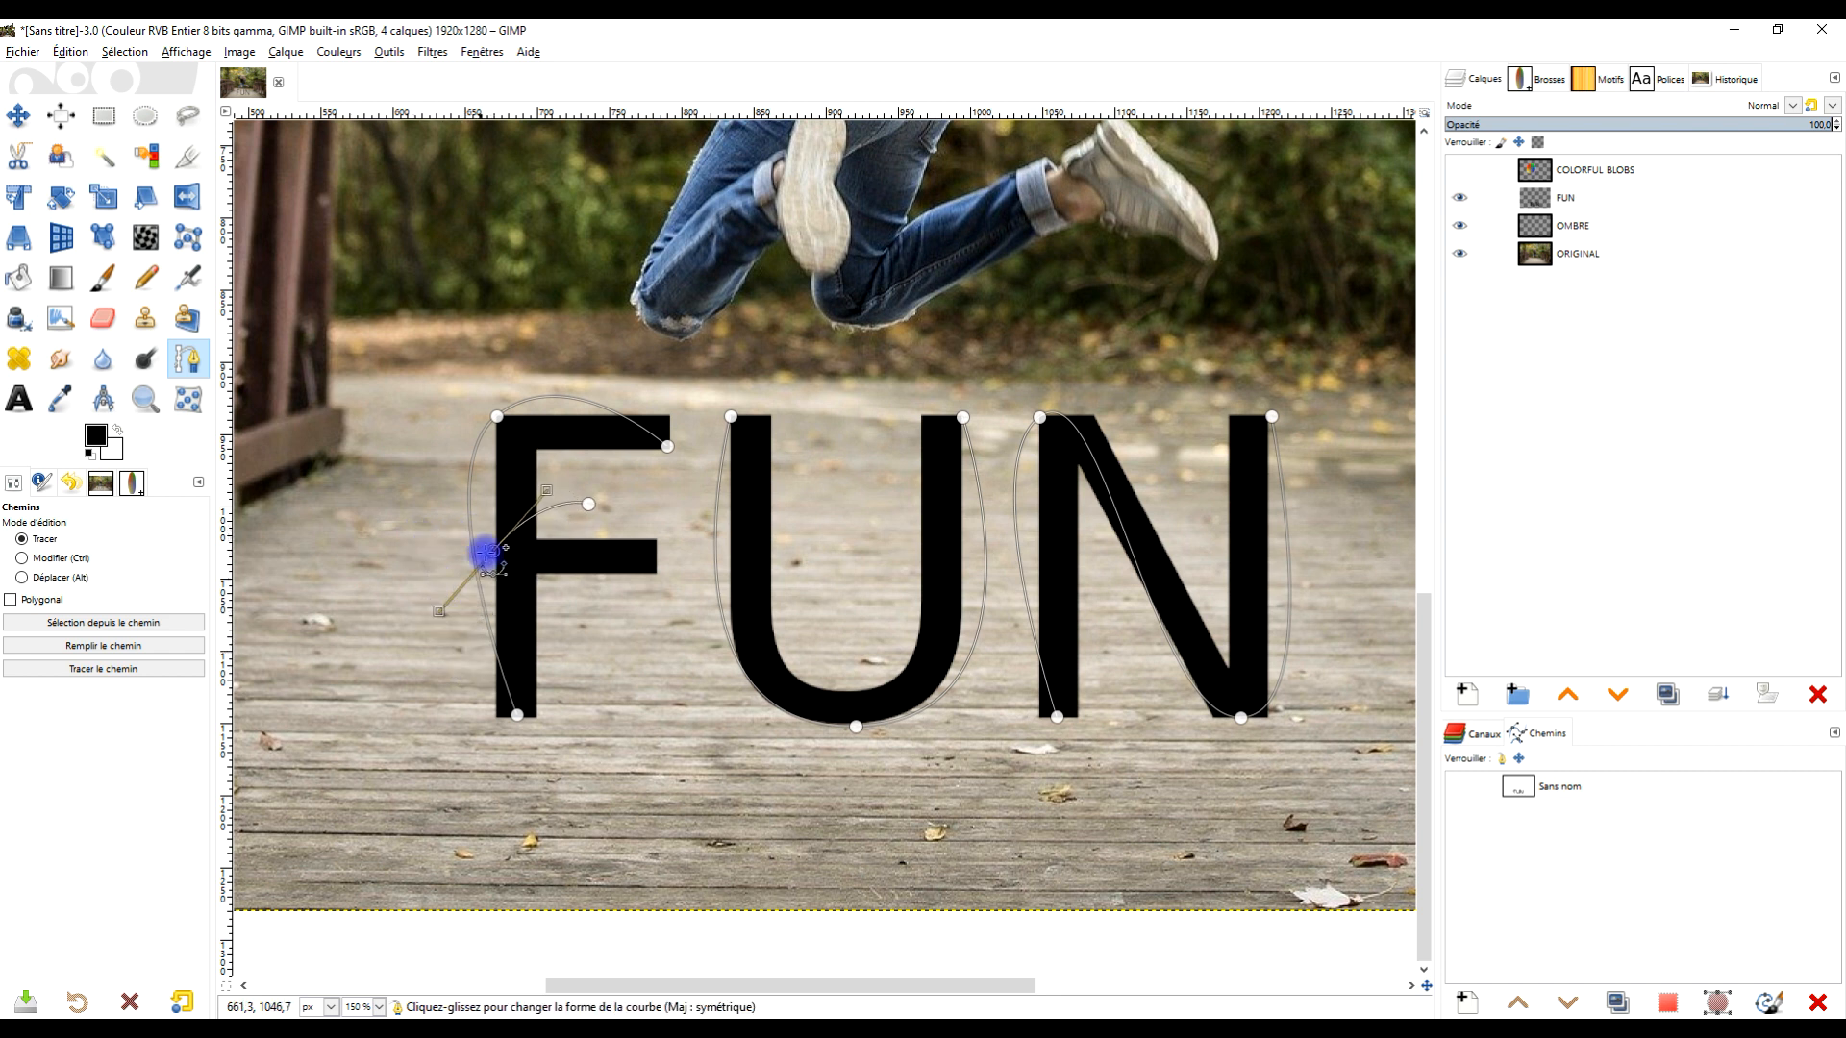
mouse_move(492, 554)
mouse_down()
mouse_move(471, 568)
mouse_move(486, 565)
mouse_up()
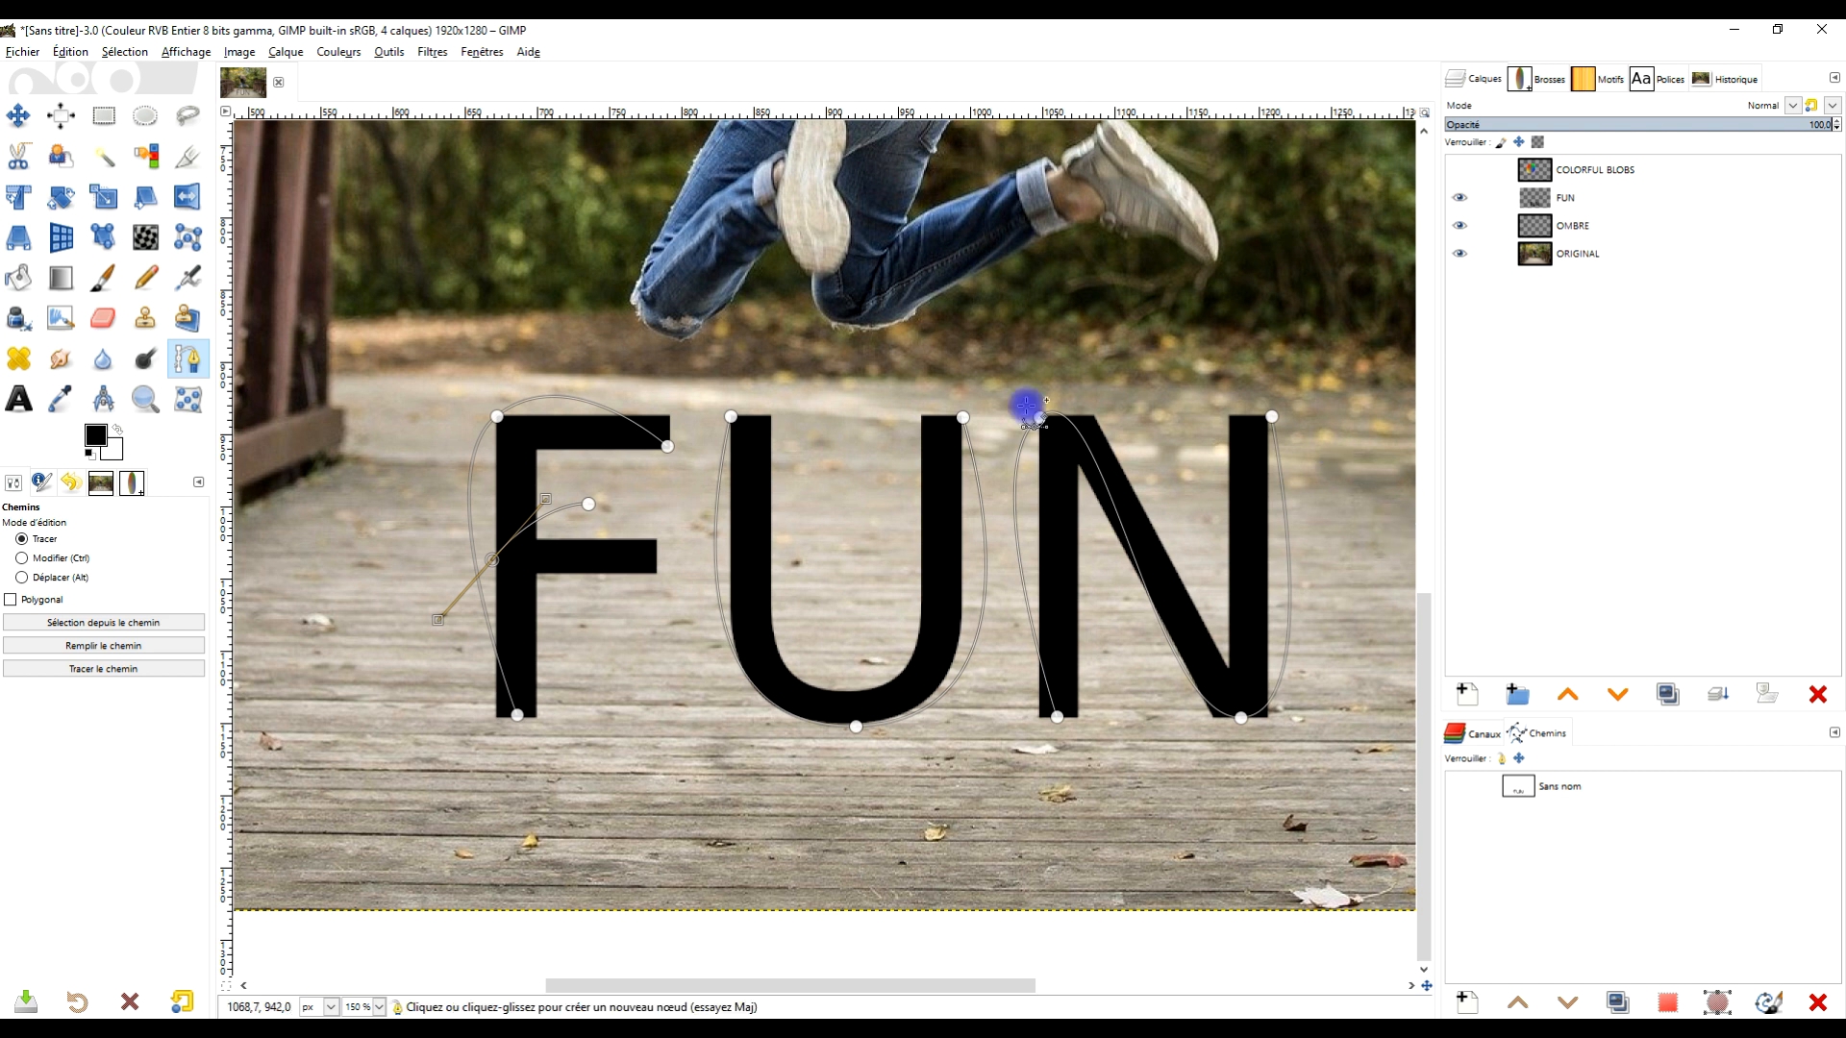
- Hide the FUN text layer and select the path in the paths list
click(1458, 198)
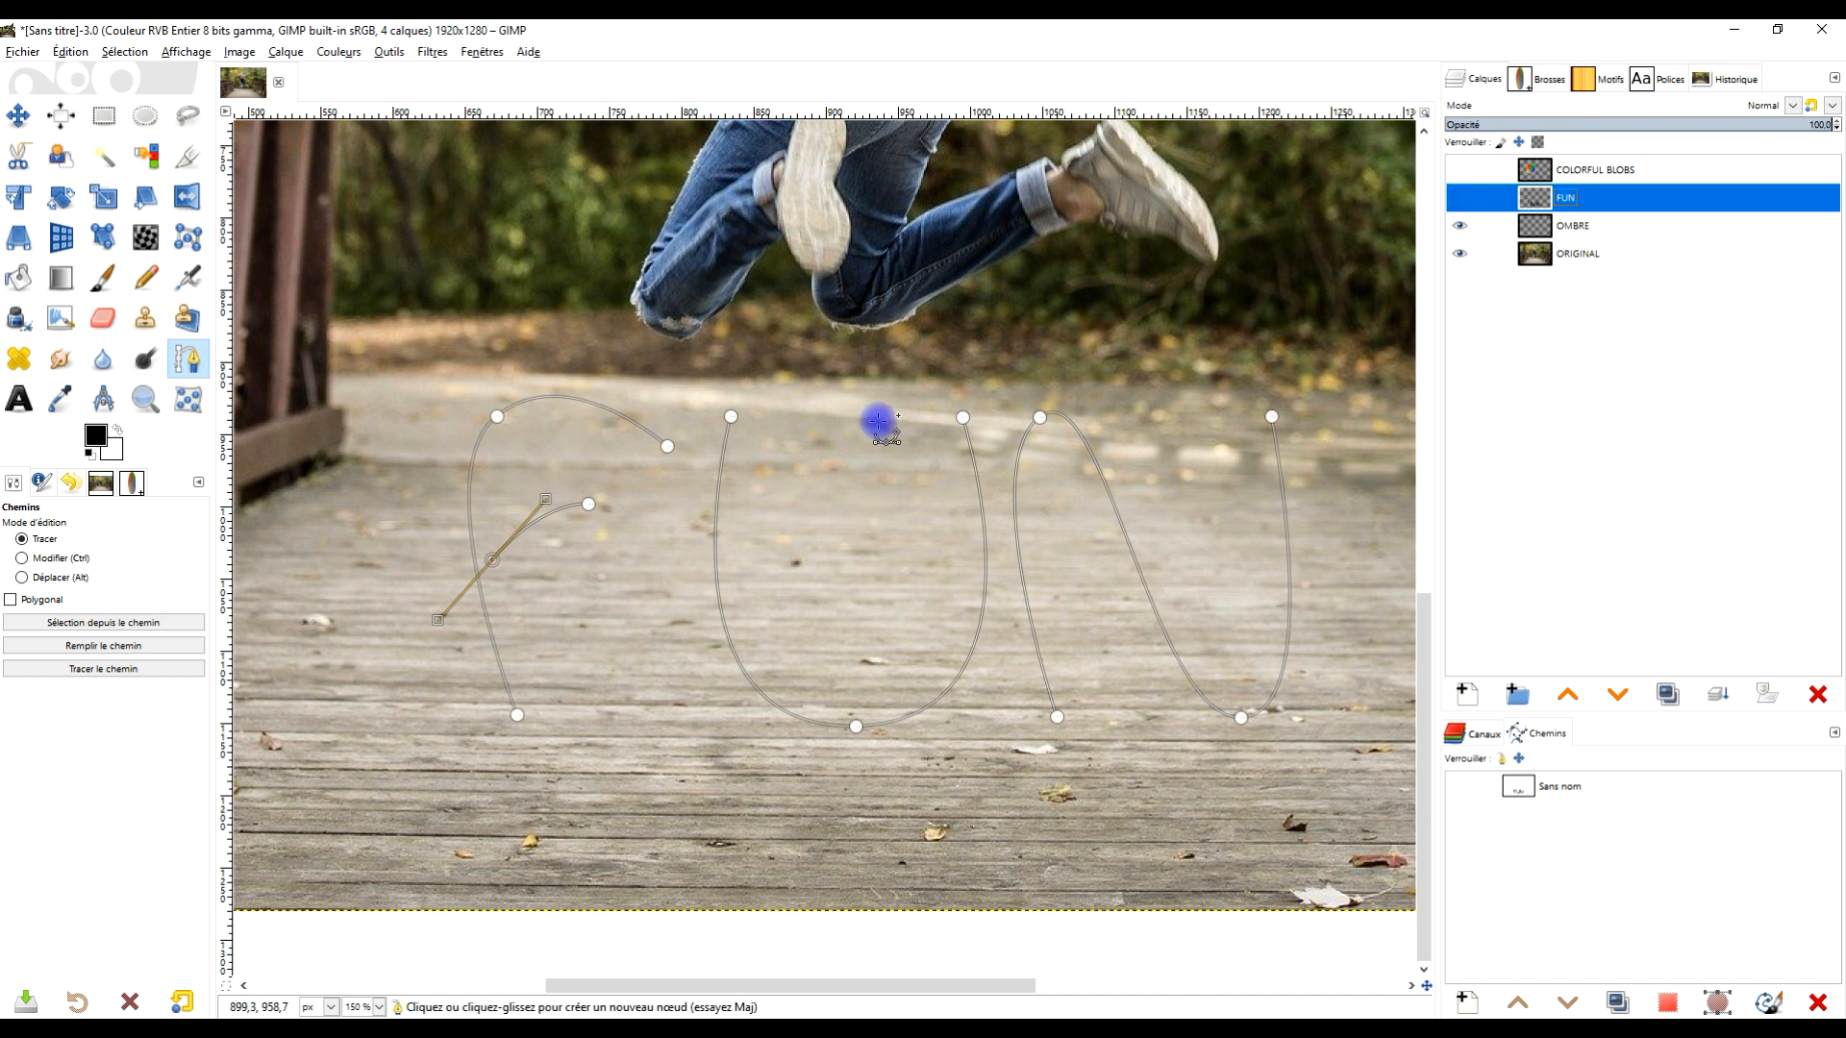
click(1529, 797)
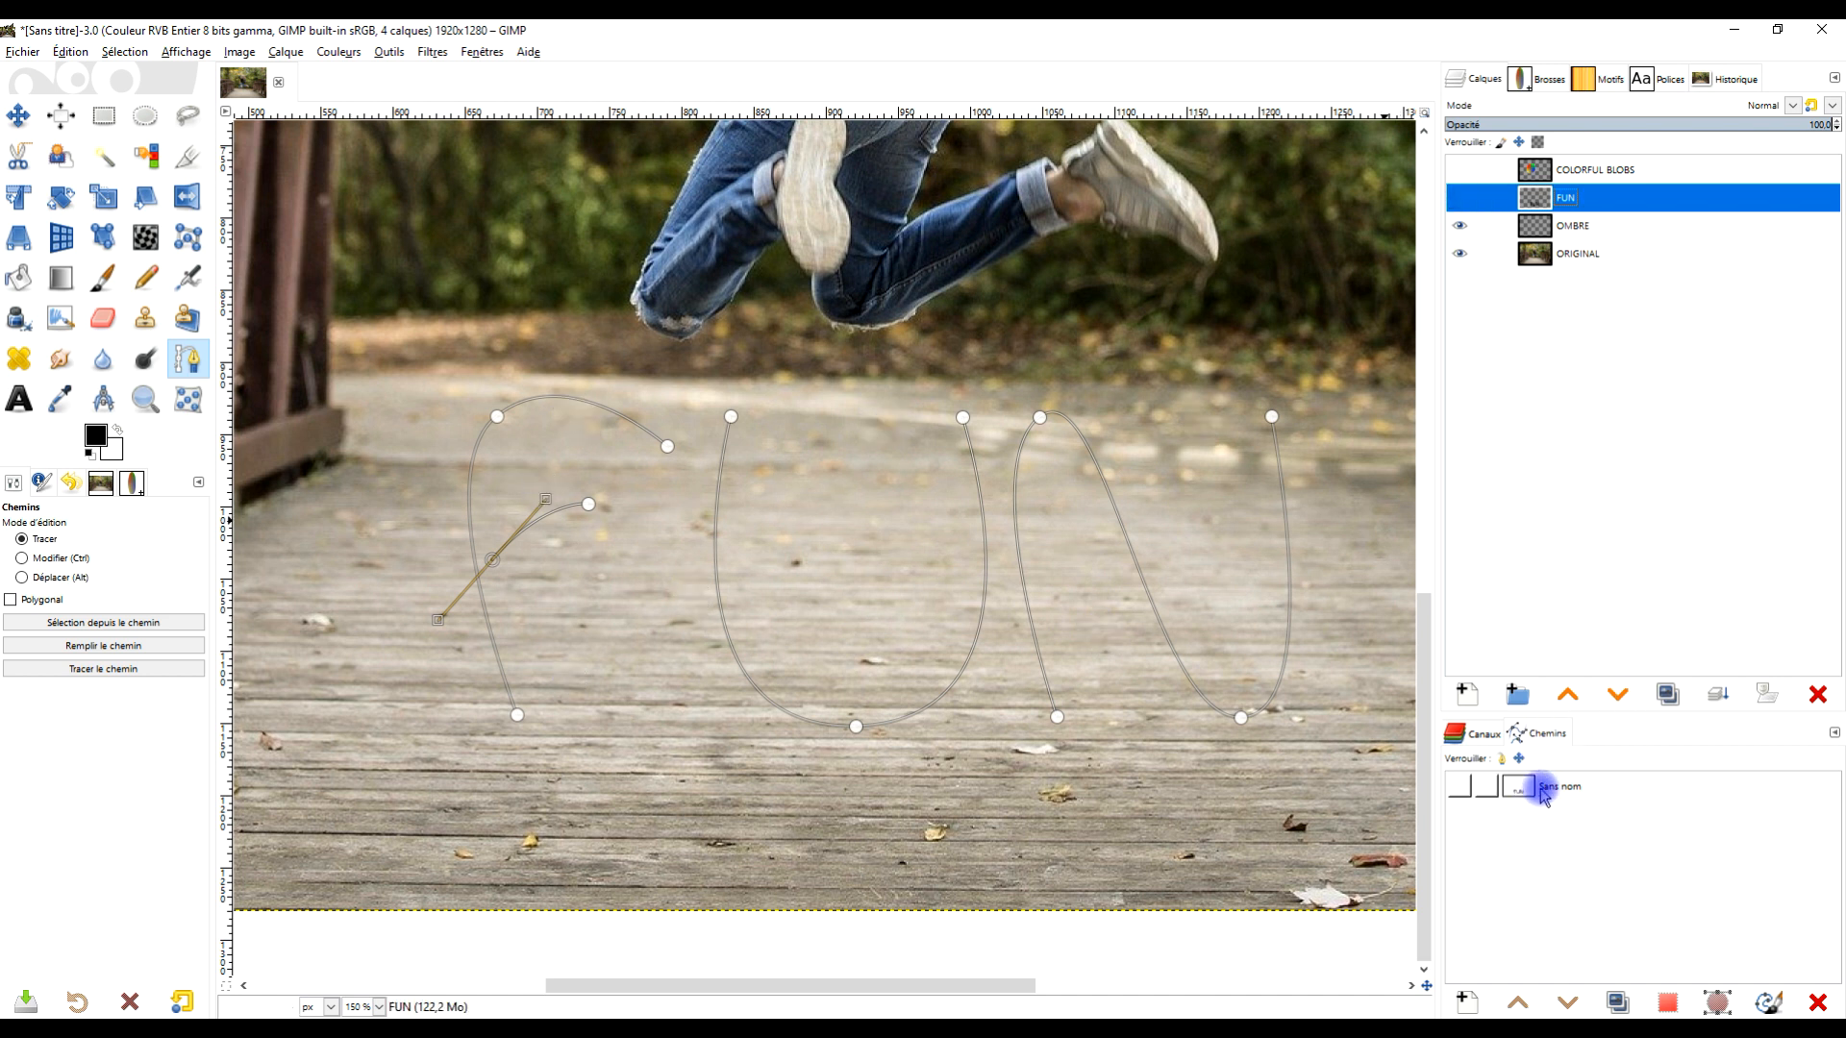
click(1503, 782)
click(1460, 788)
click(1460, 788)
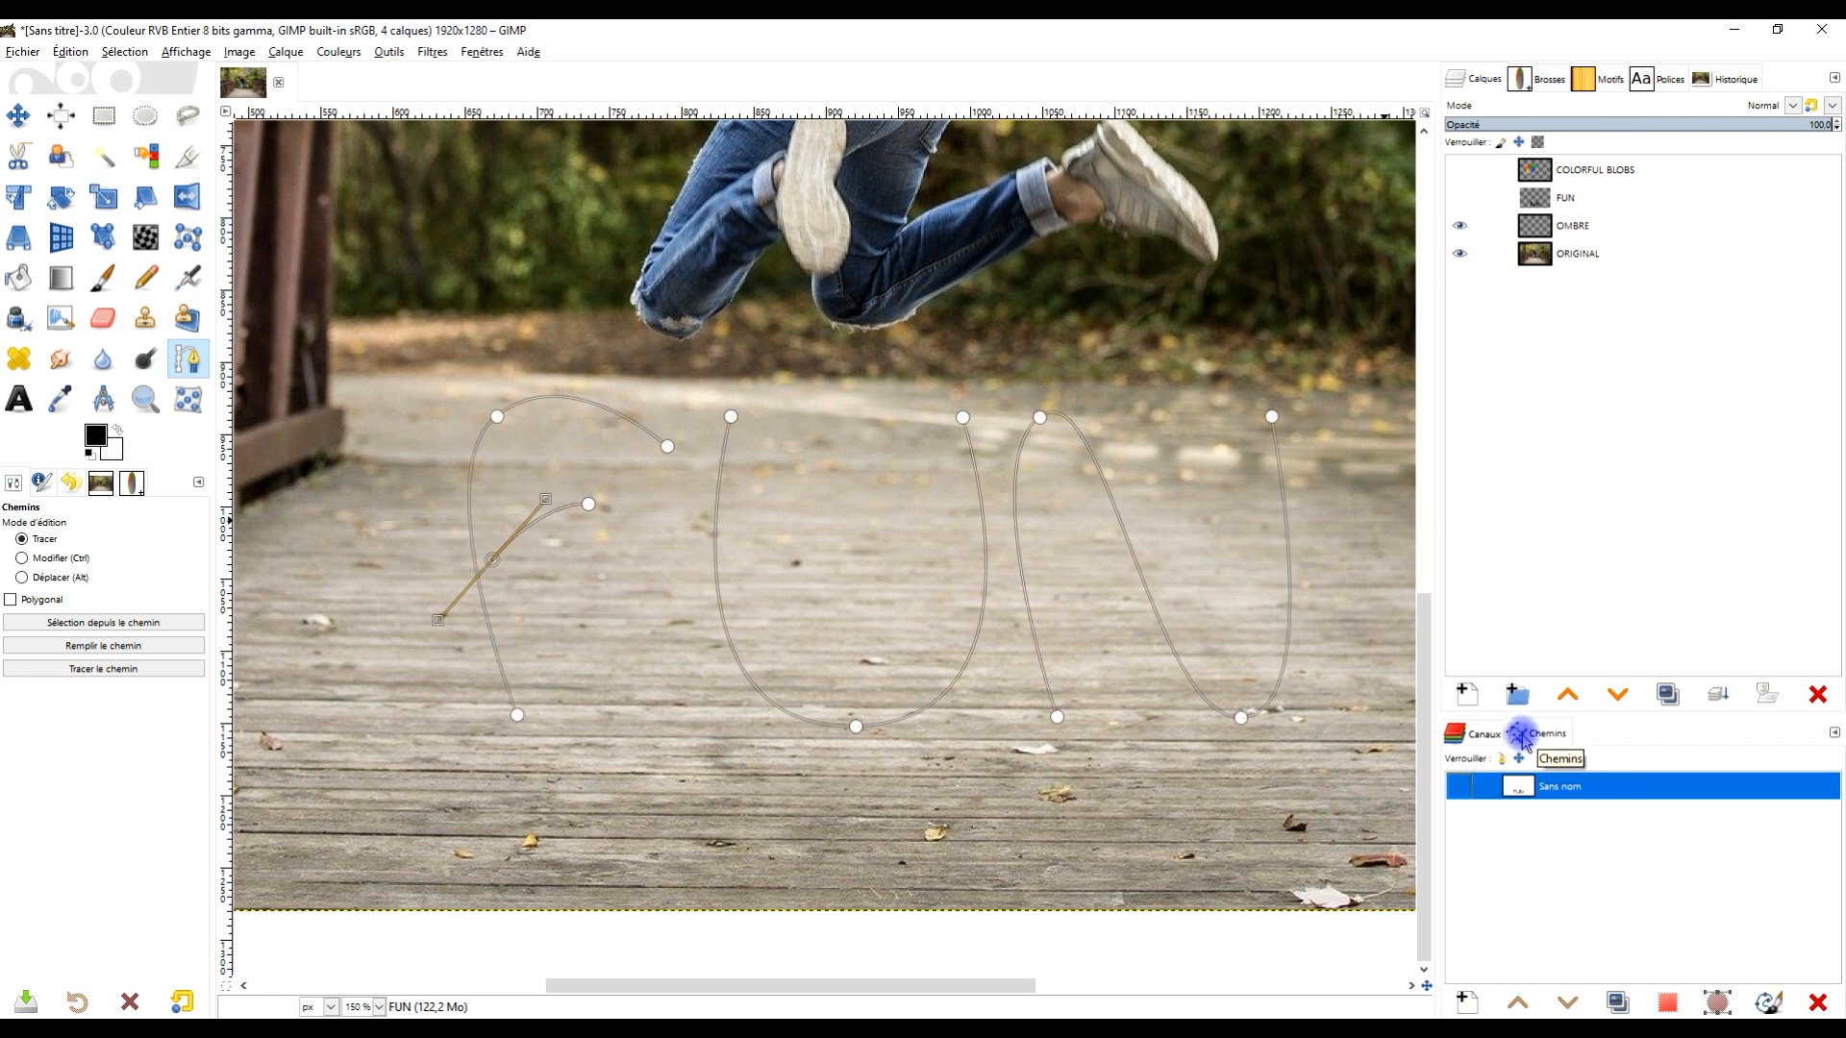
click(1526, 789)
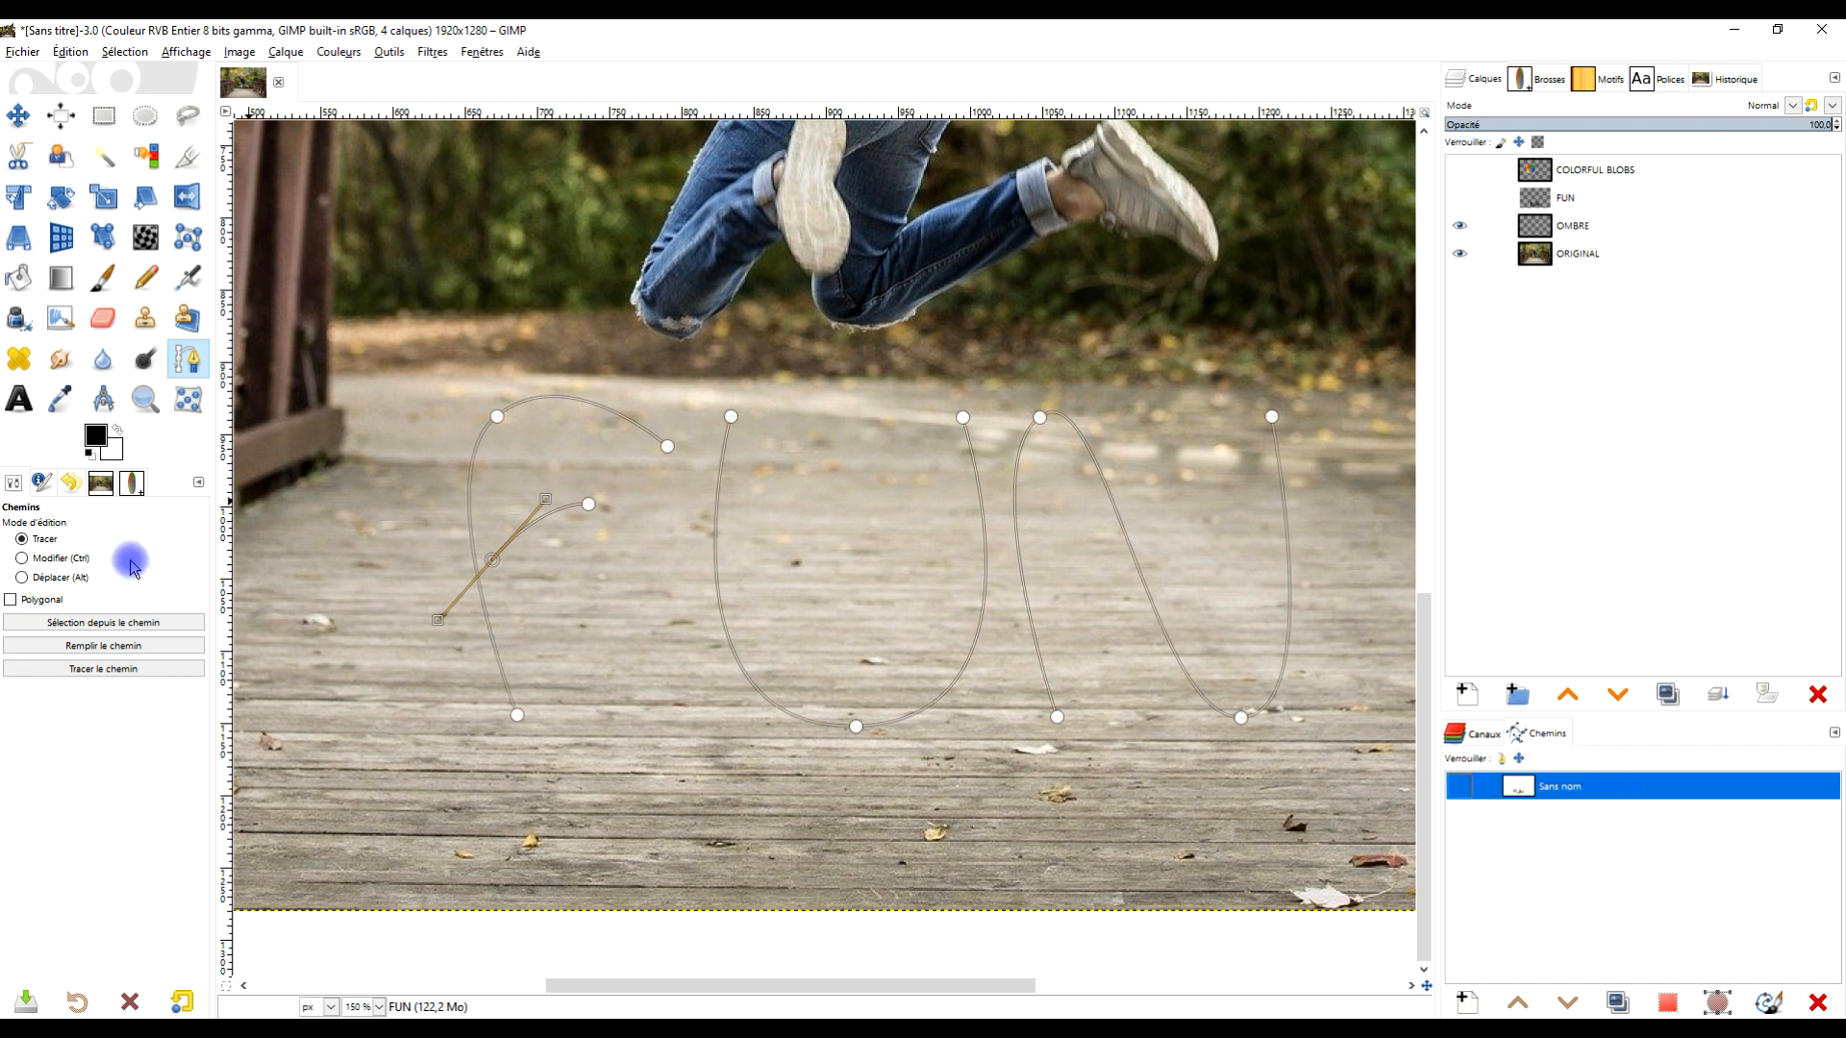
- Select the Paintbrush and check its clipboard image brush at size 276
click(101, 283)
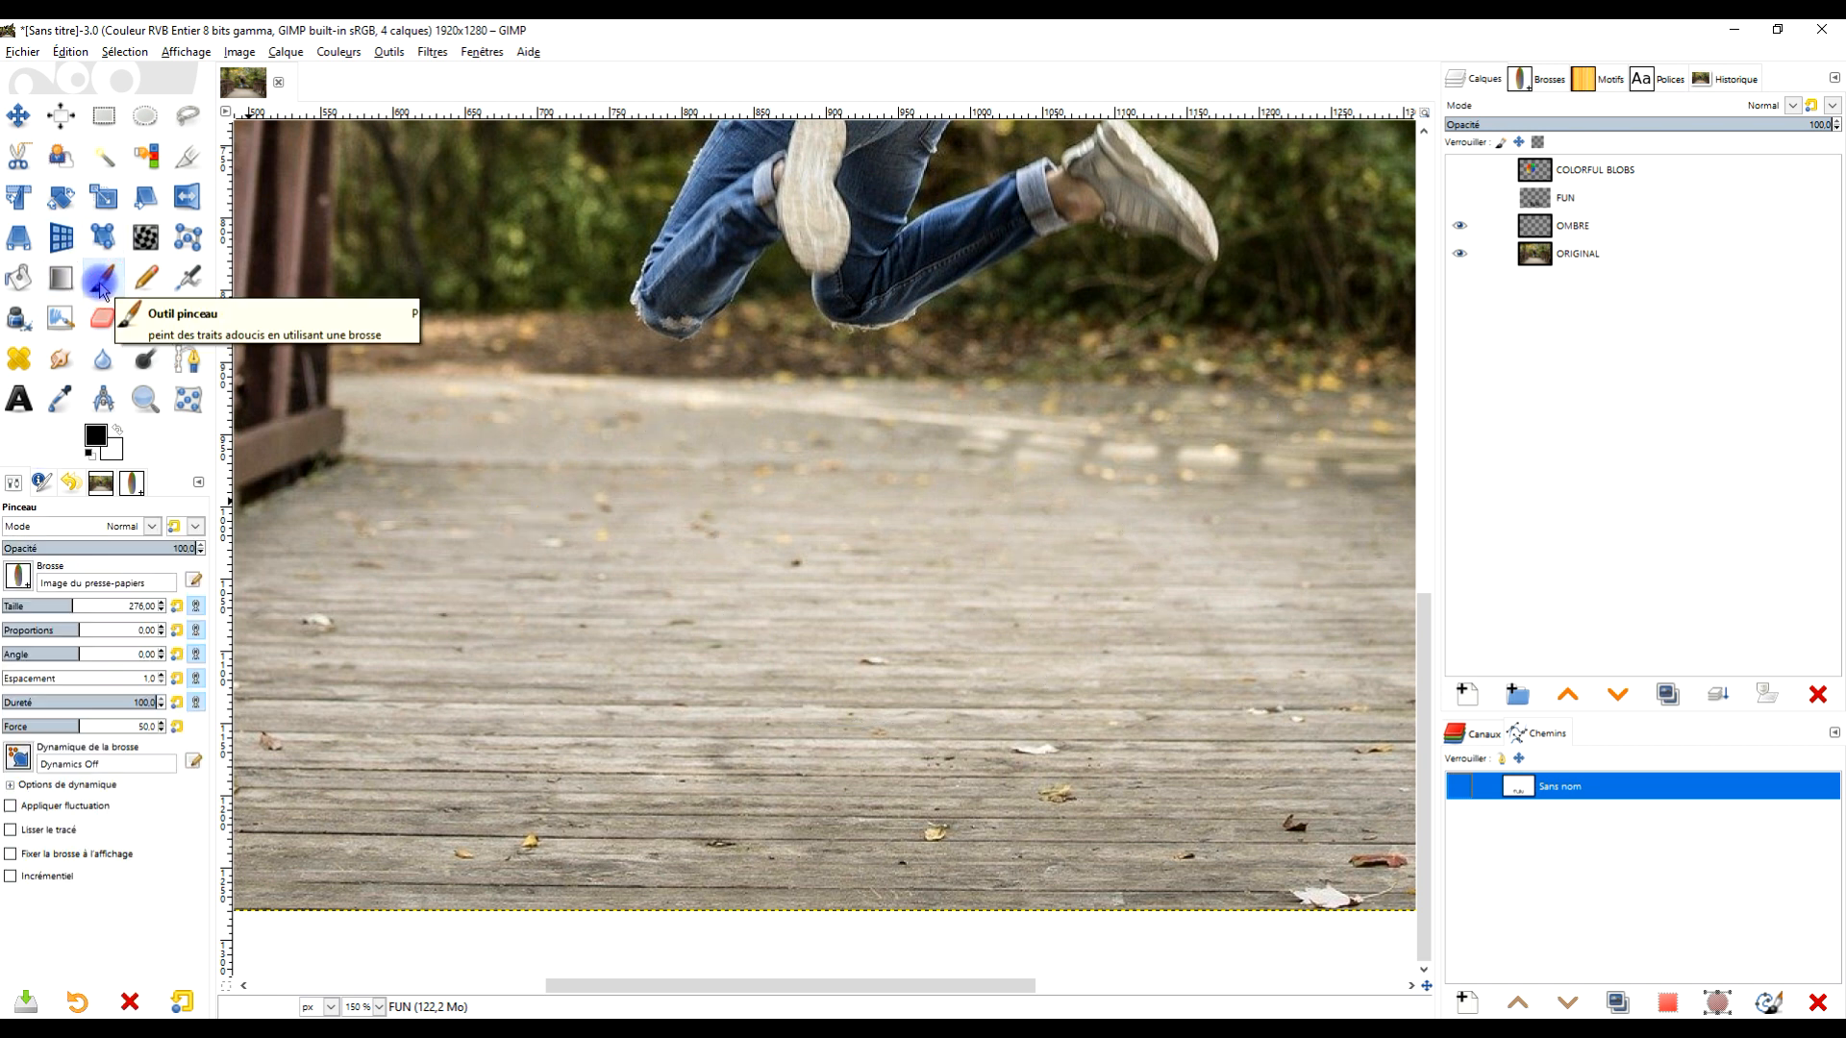
click(16, 581)
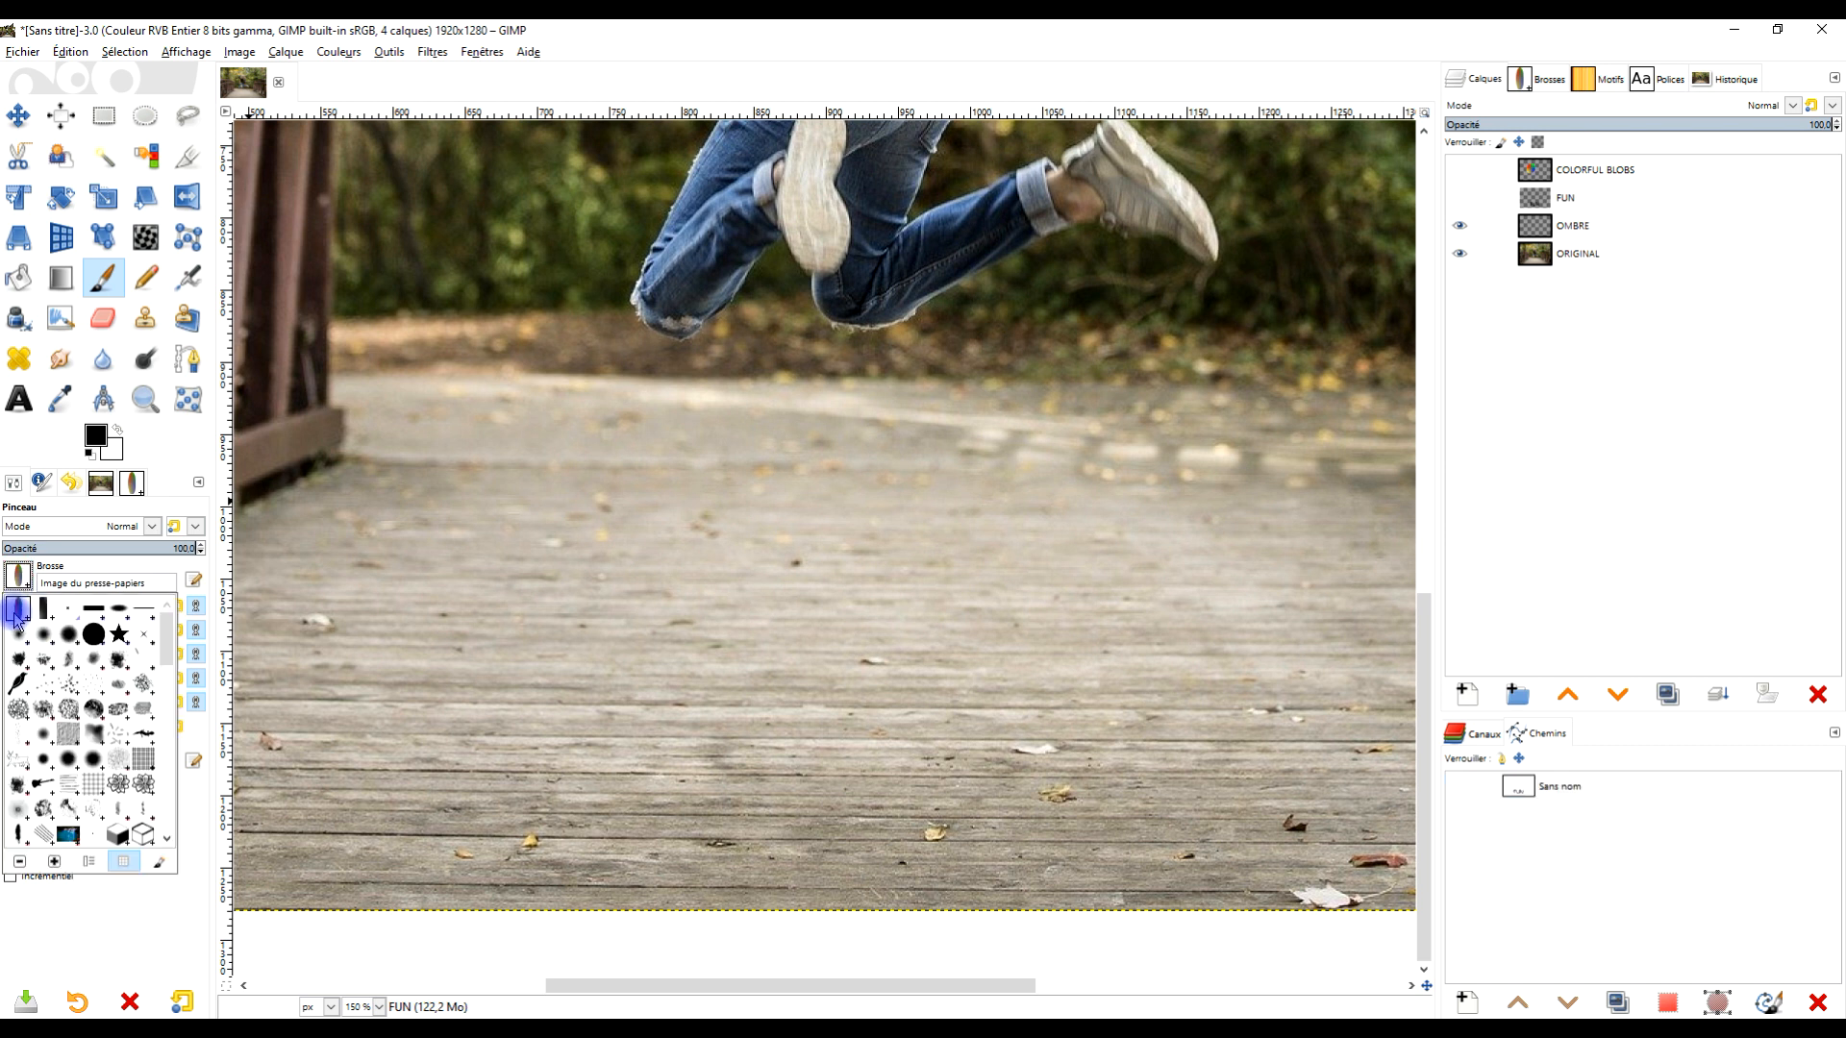
click(69, 567)
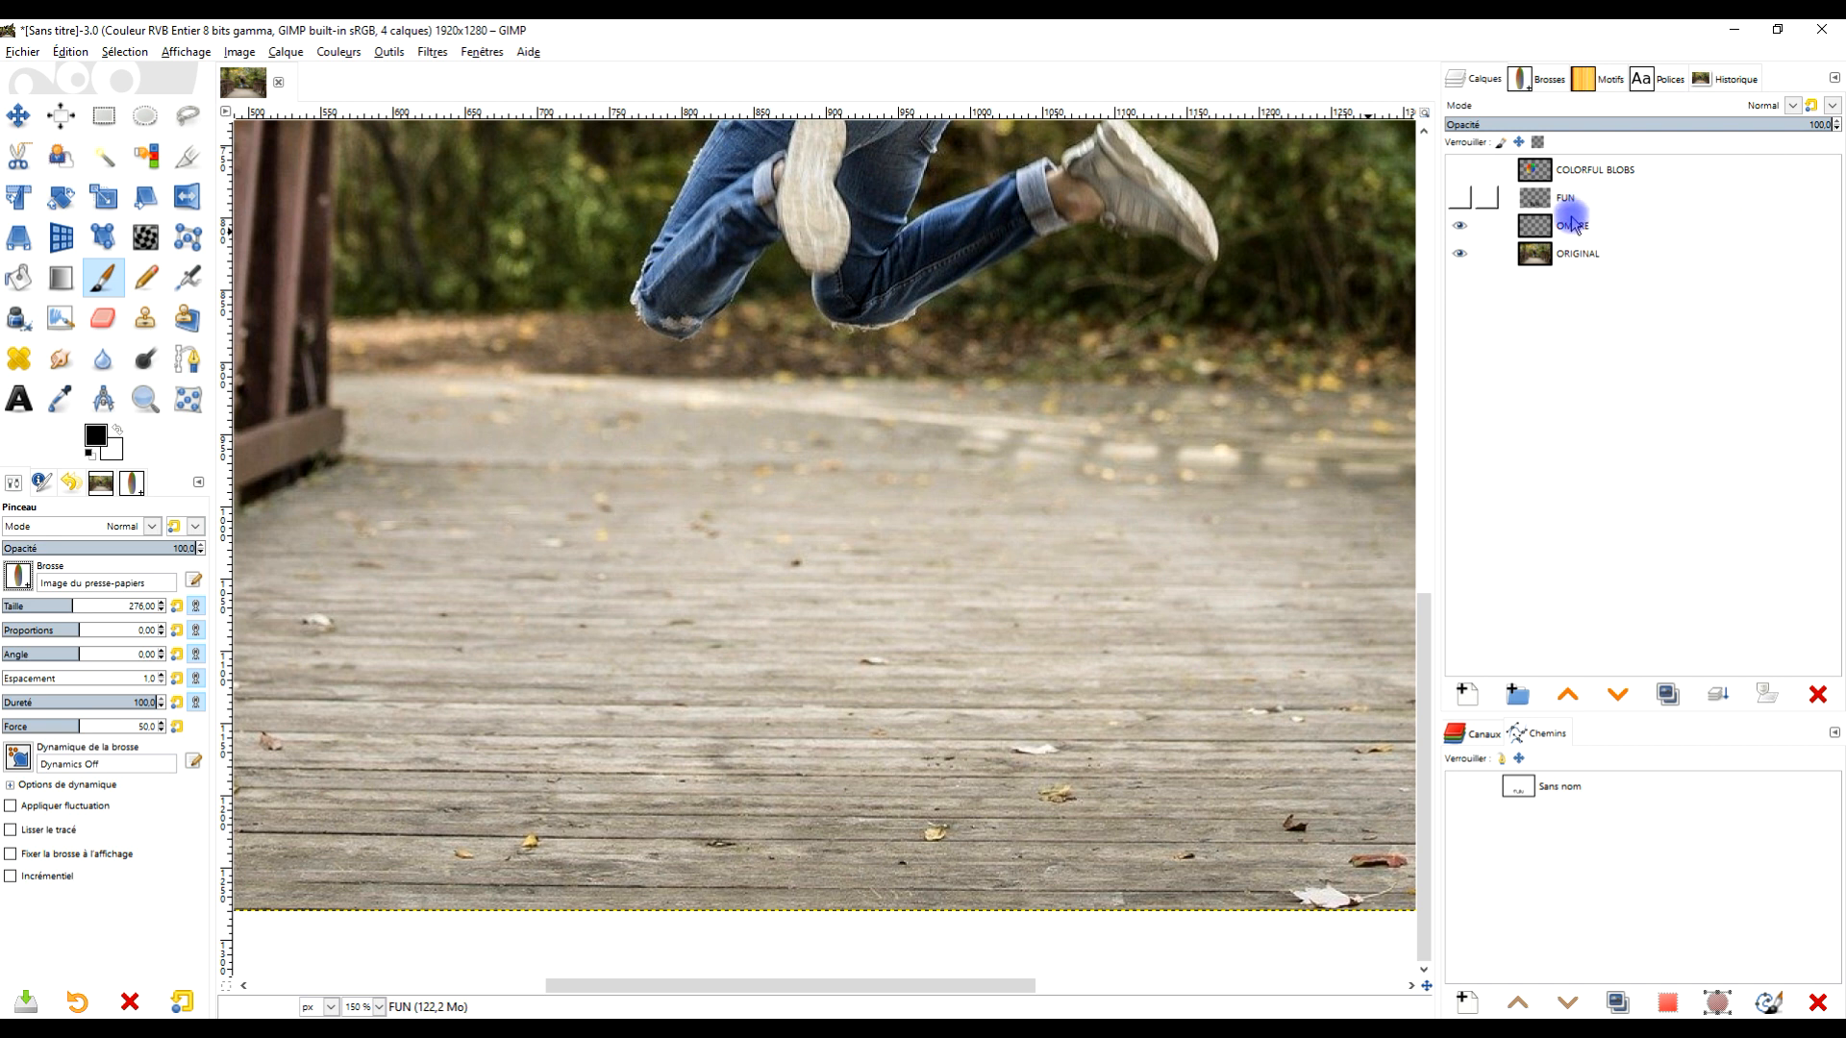
click(1532, 788)
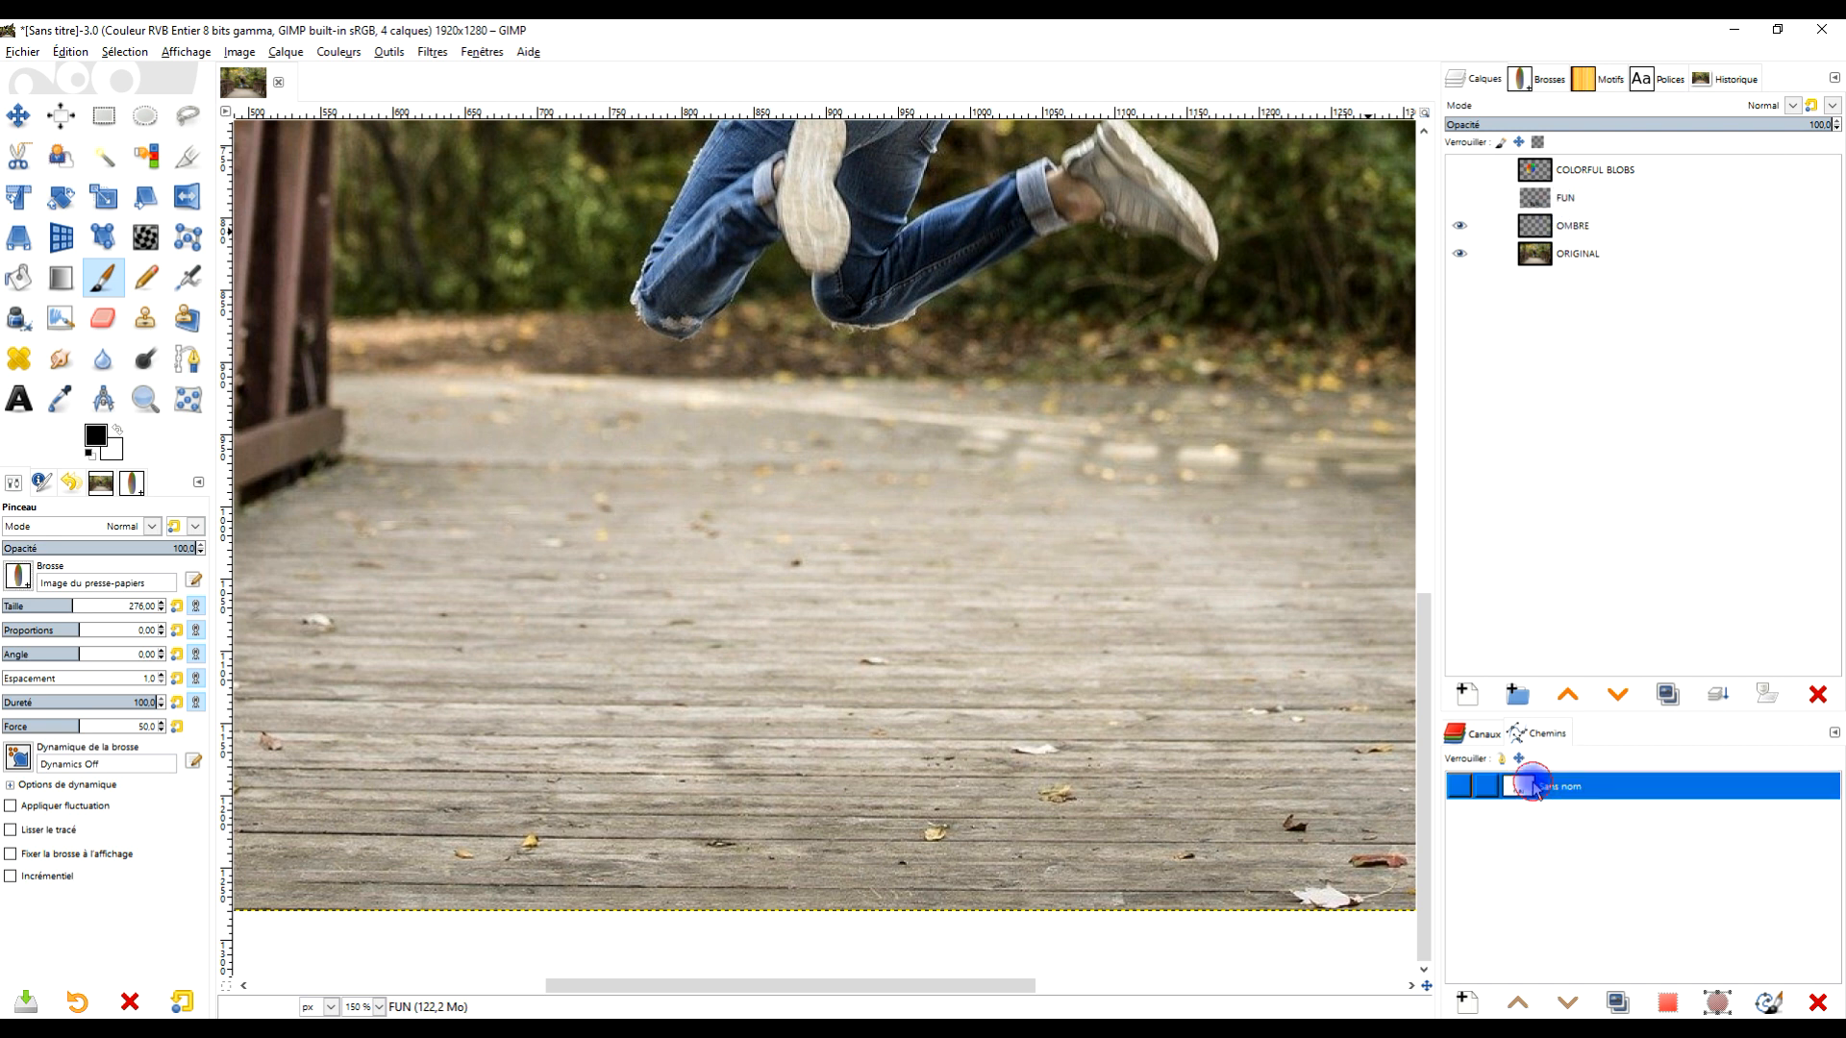
double_click(1523, 790)
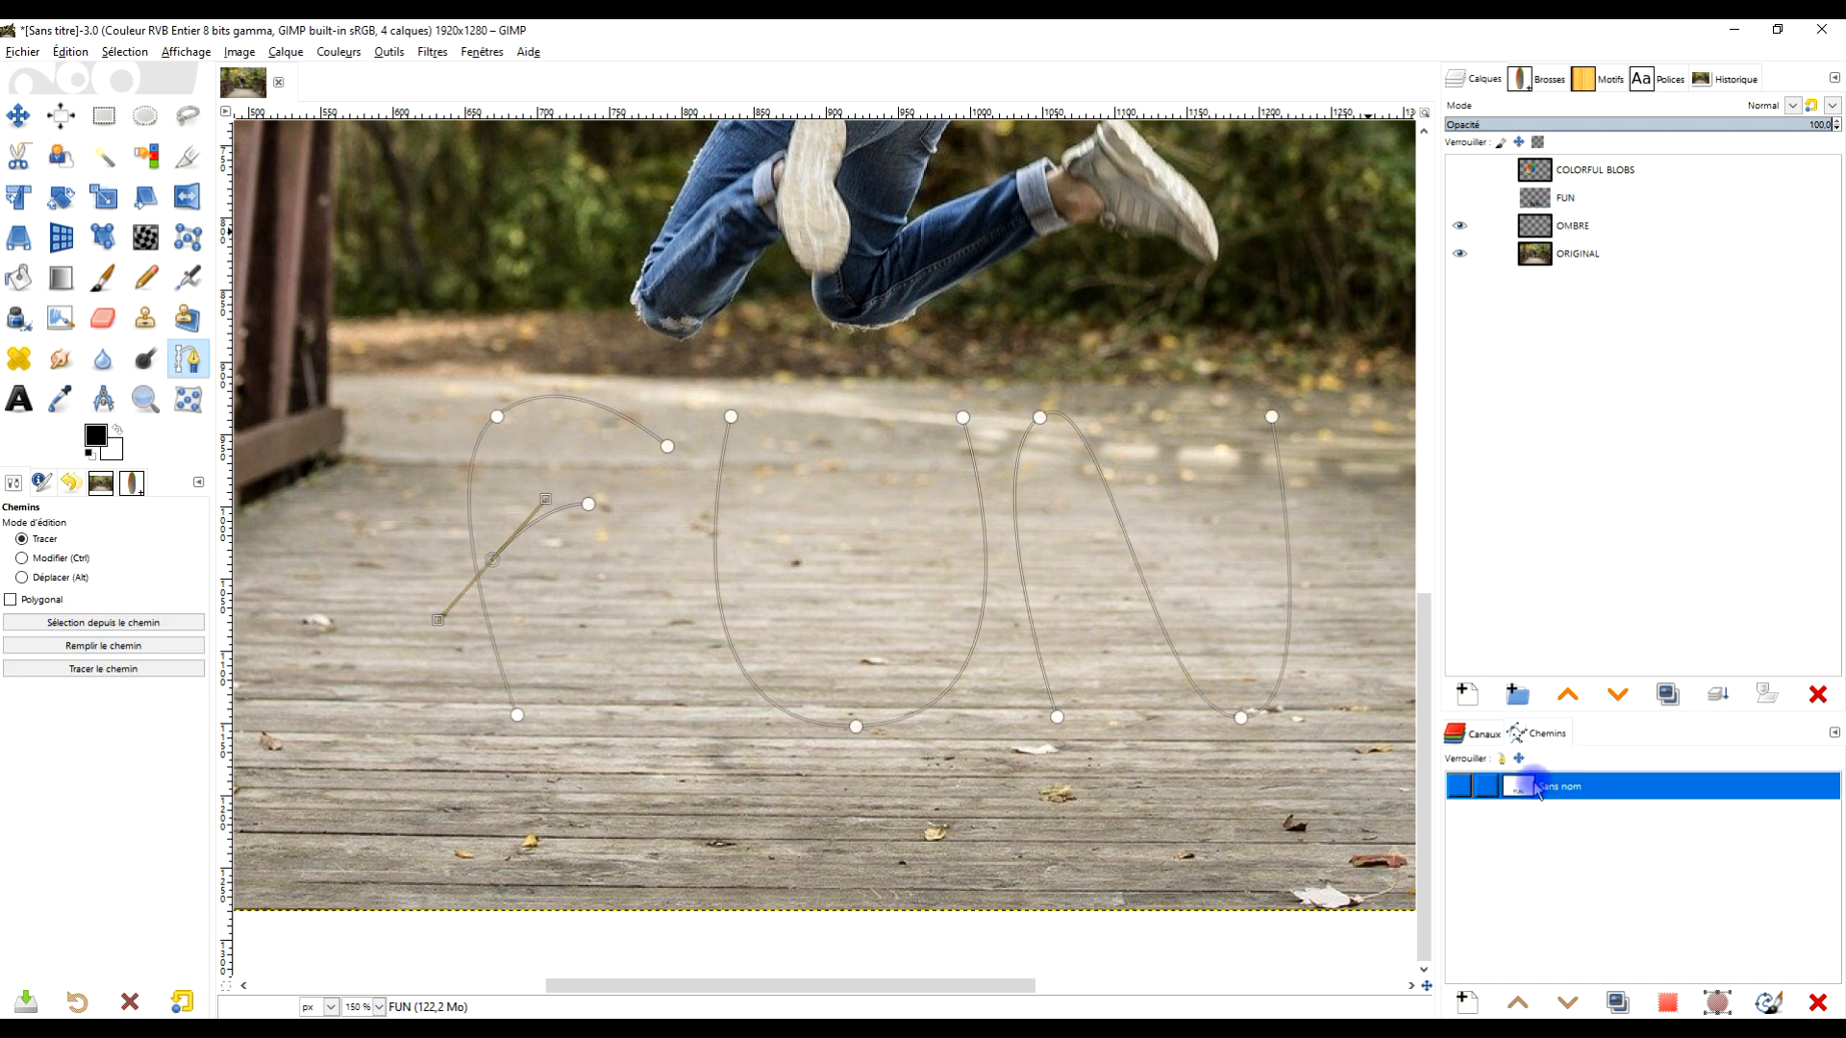
click(97, 672)
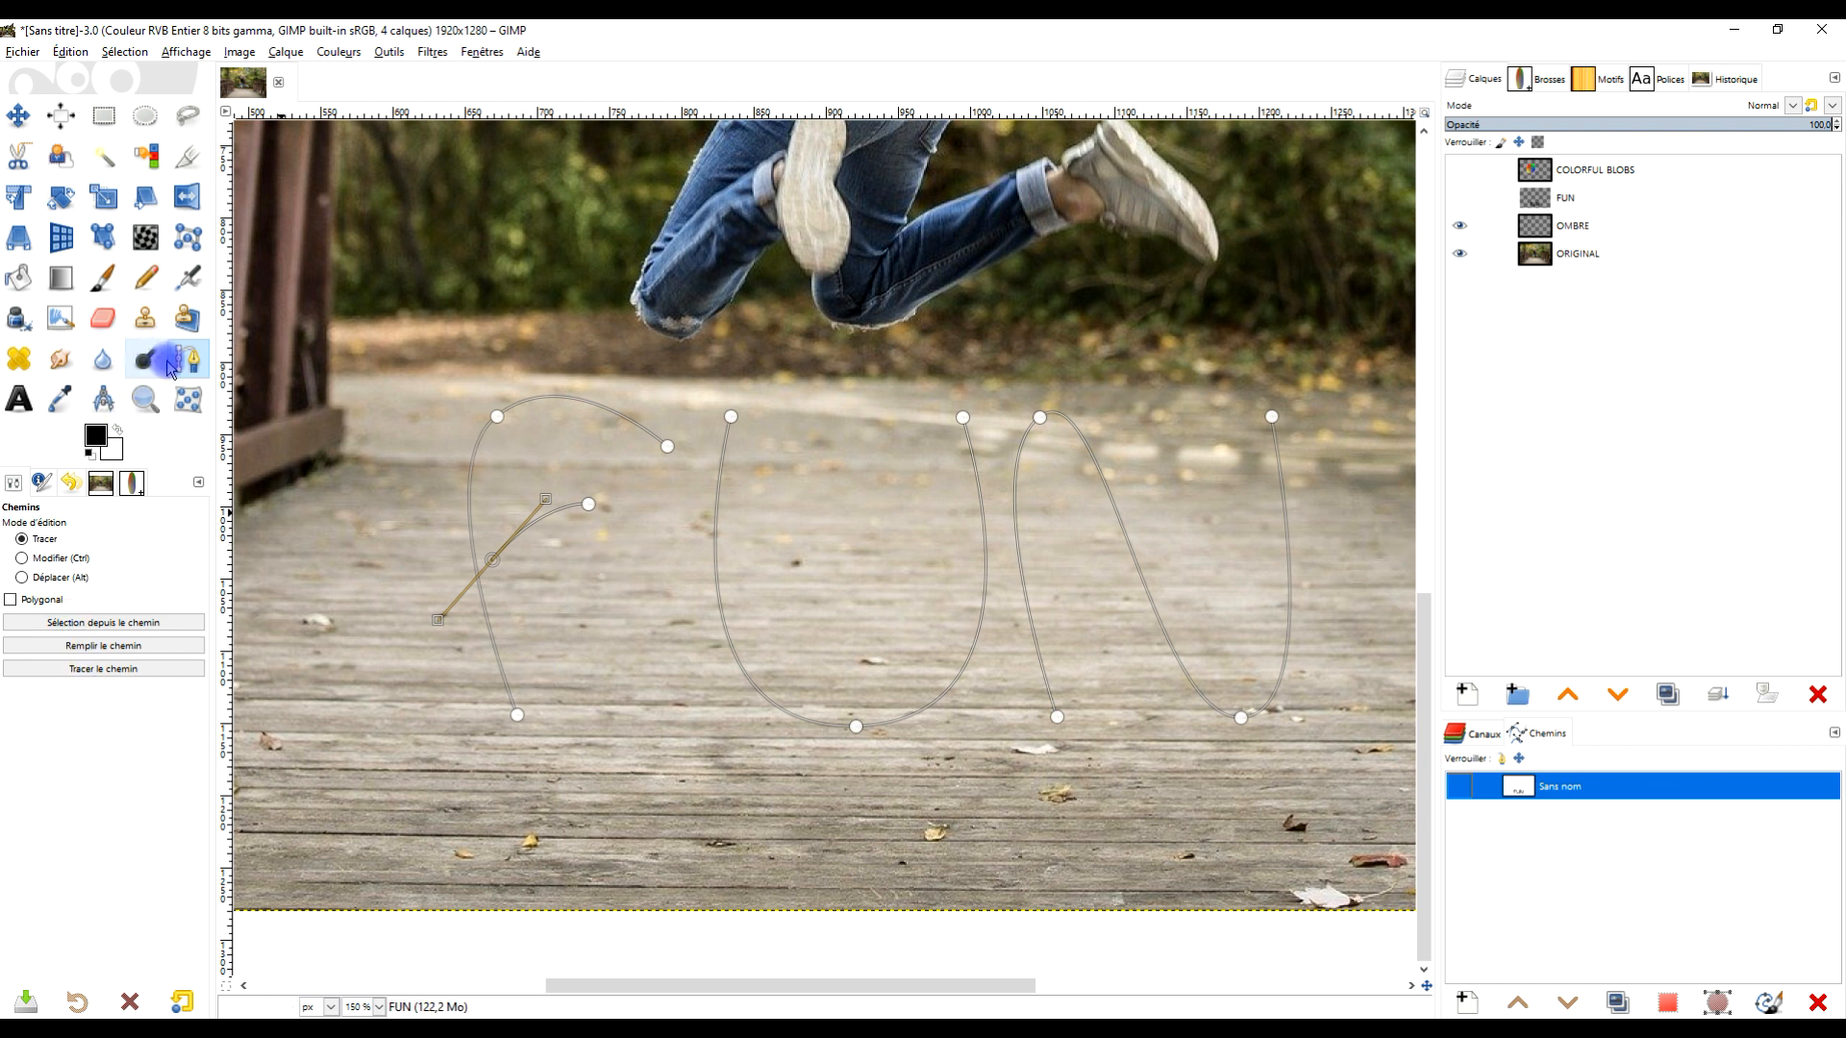
click(113, 671)
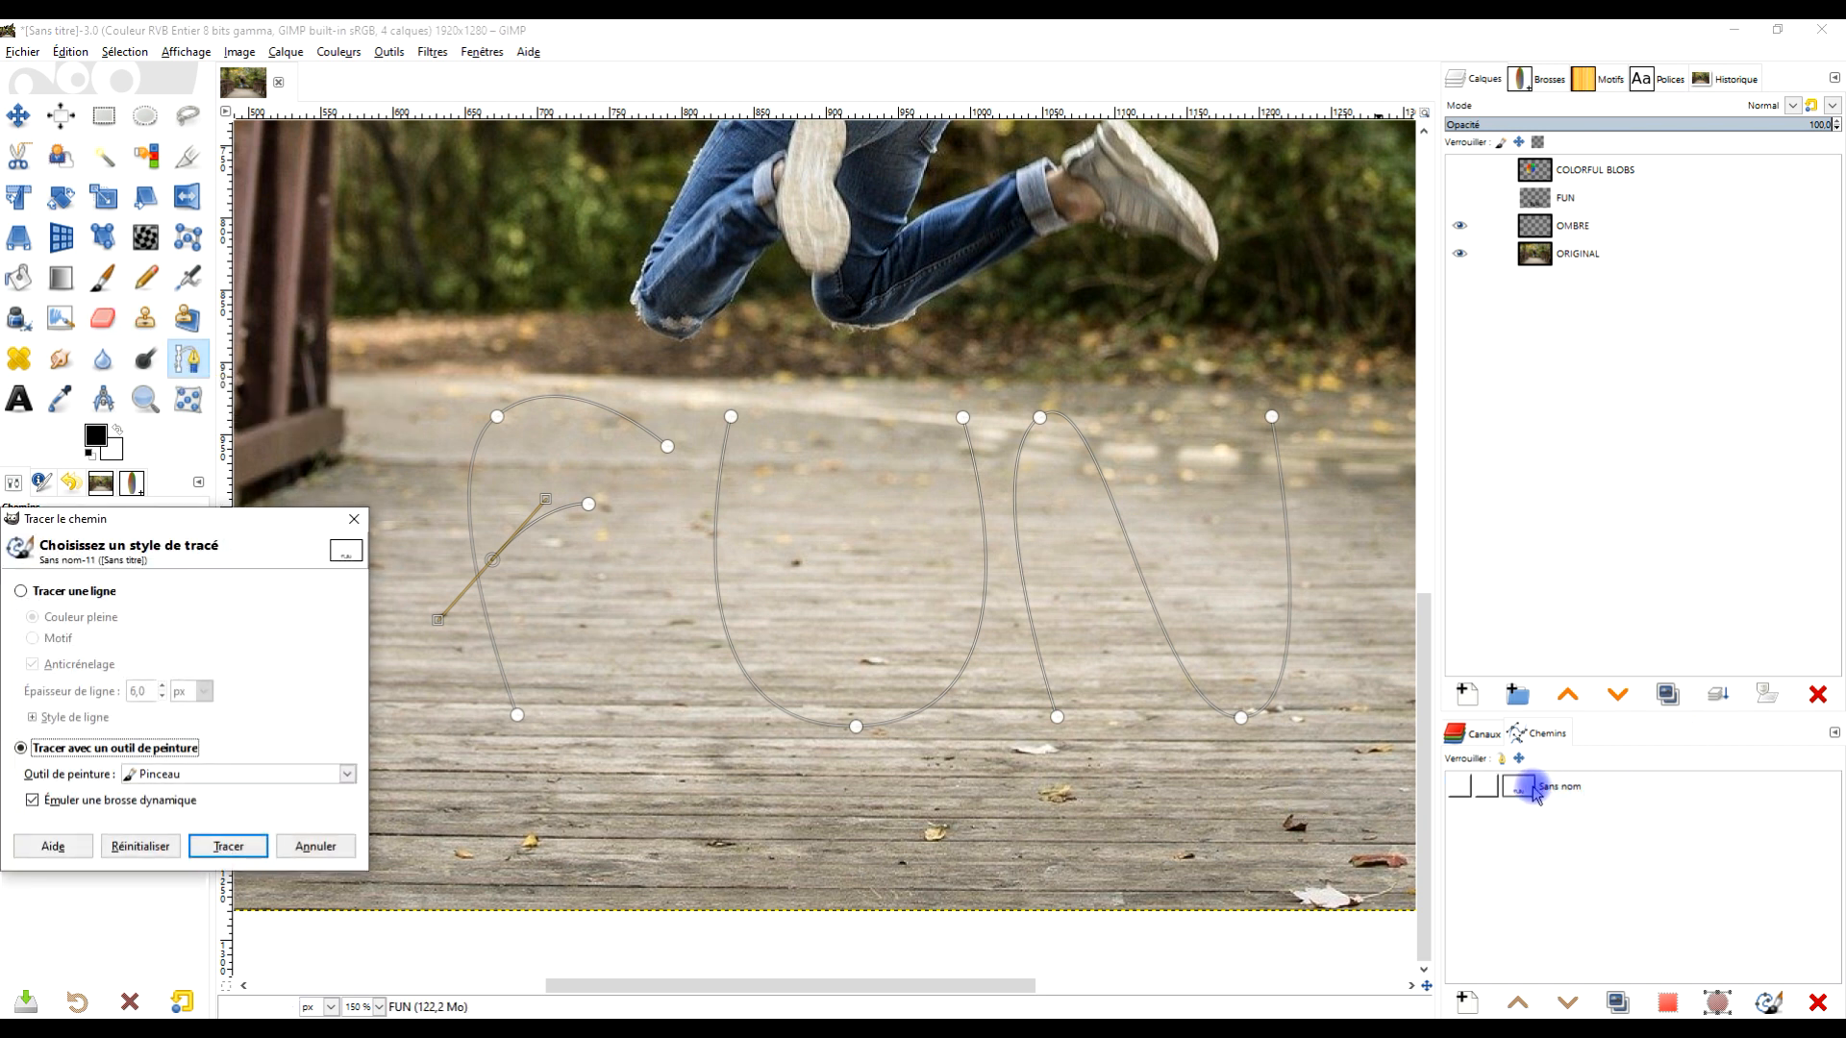
click(353, 518)
click(104, 115)
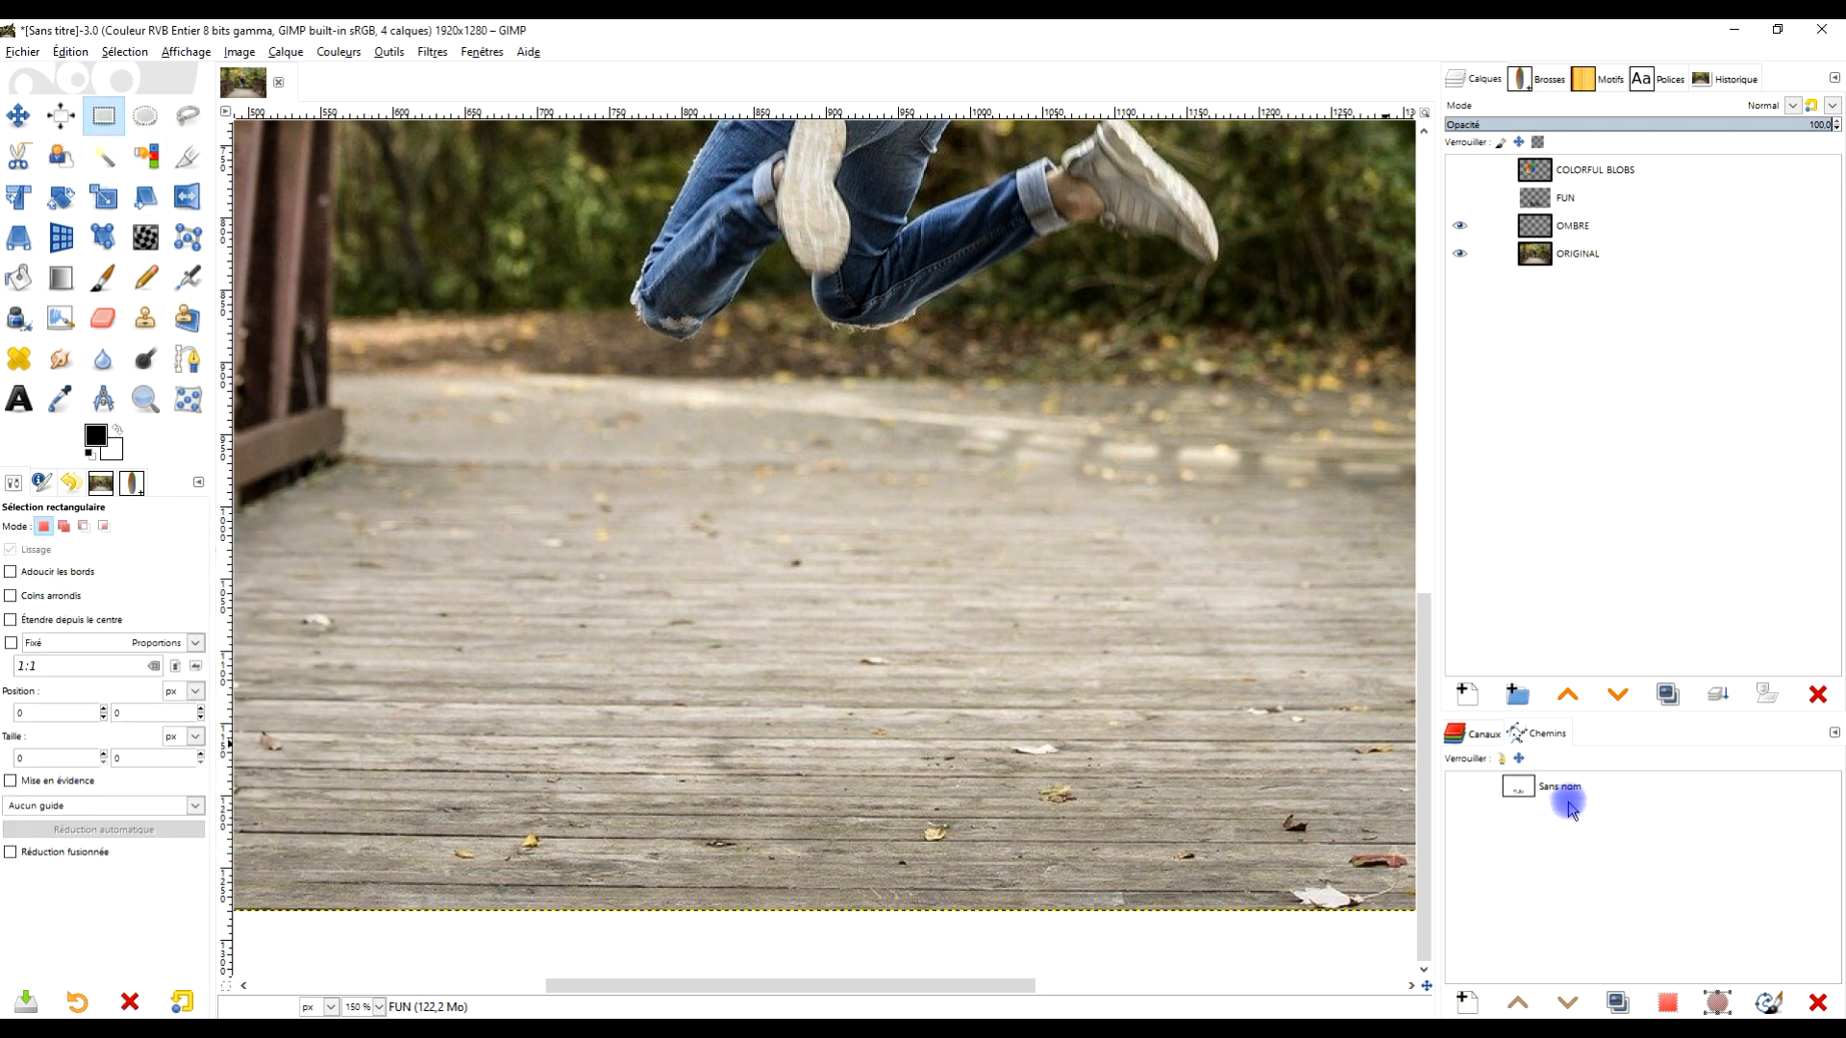
- Reactivate the path and open the Stroke Path dialog set to stroke with the Paintbrush paint tool
double_click(1521, 788)
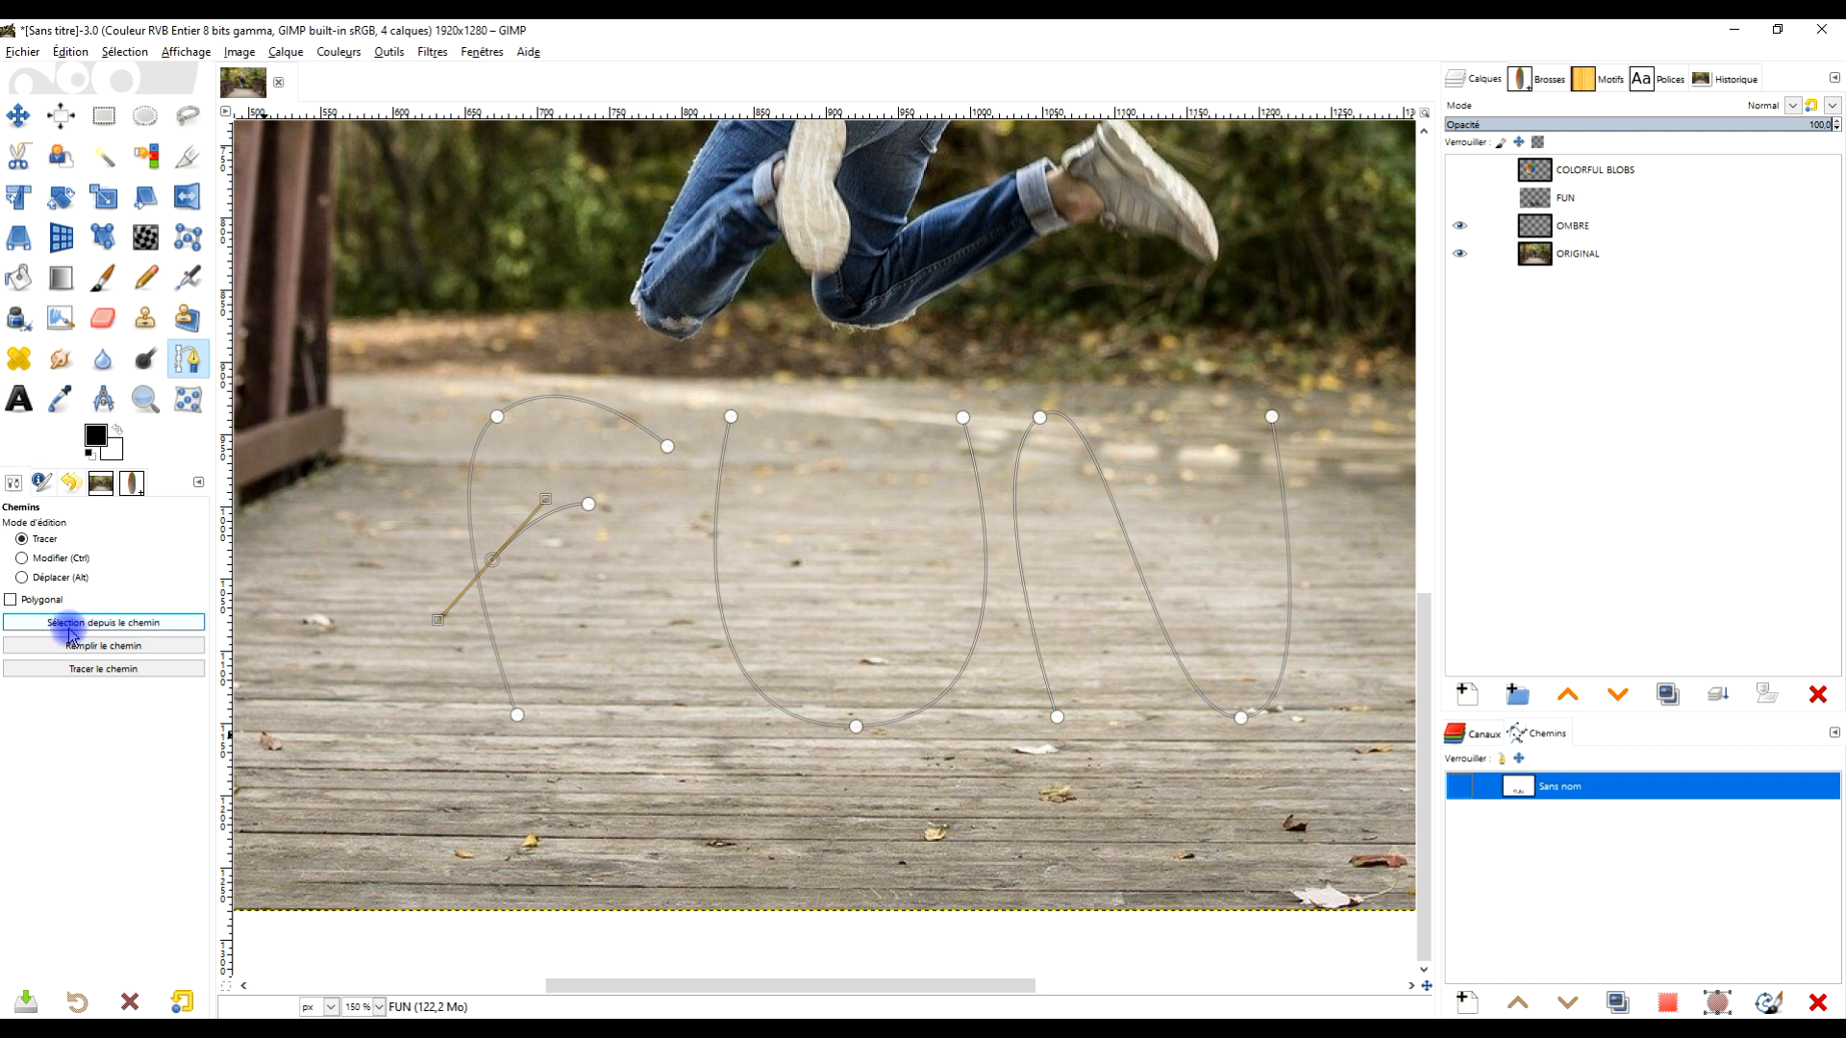
click(105, 672)
click(92, 752)
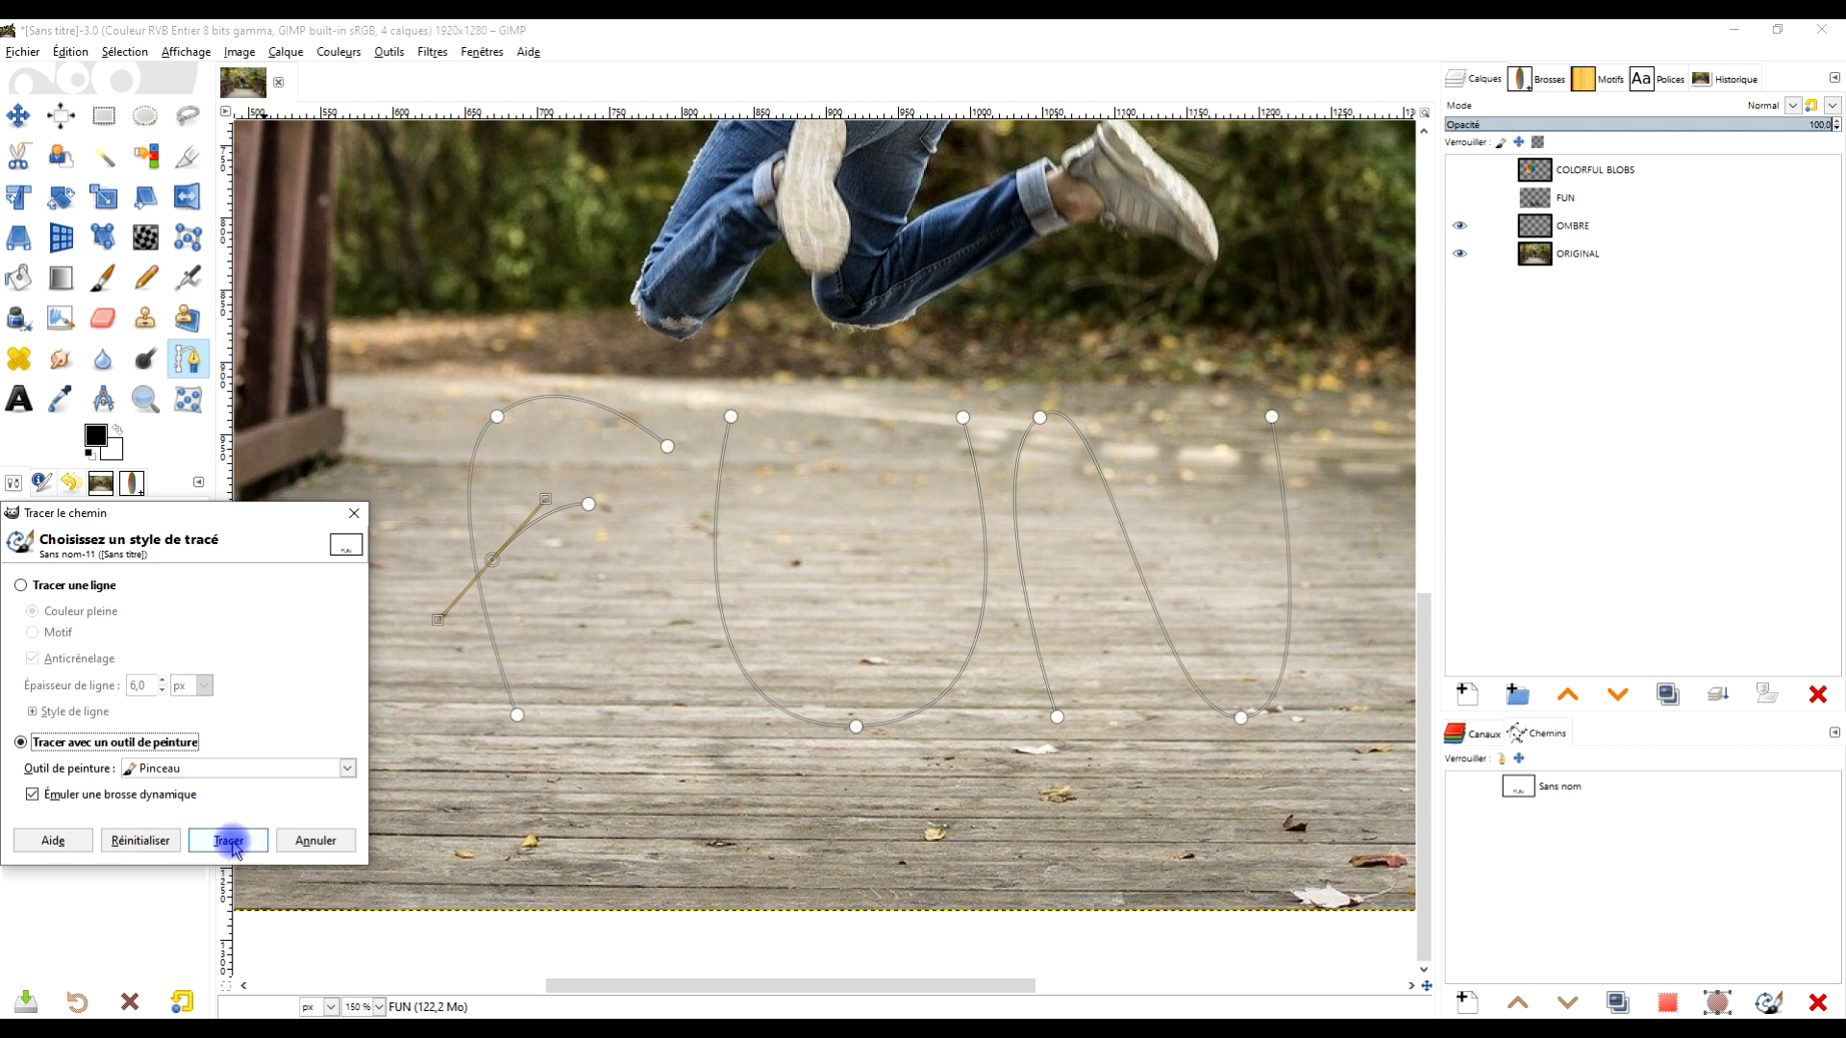
- Add a new transparent layer named FUN DEGRADE COULEUR above the OMBRE layer
click(1591, 237)
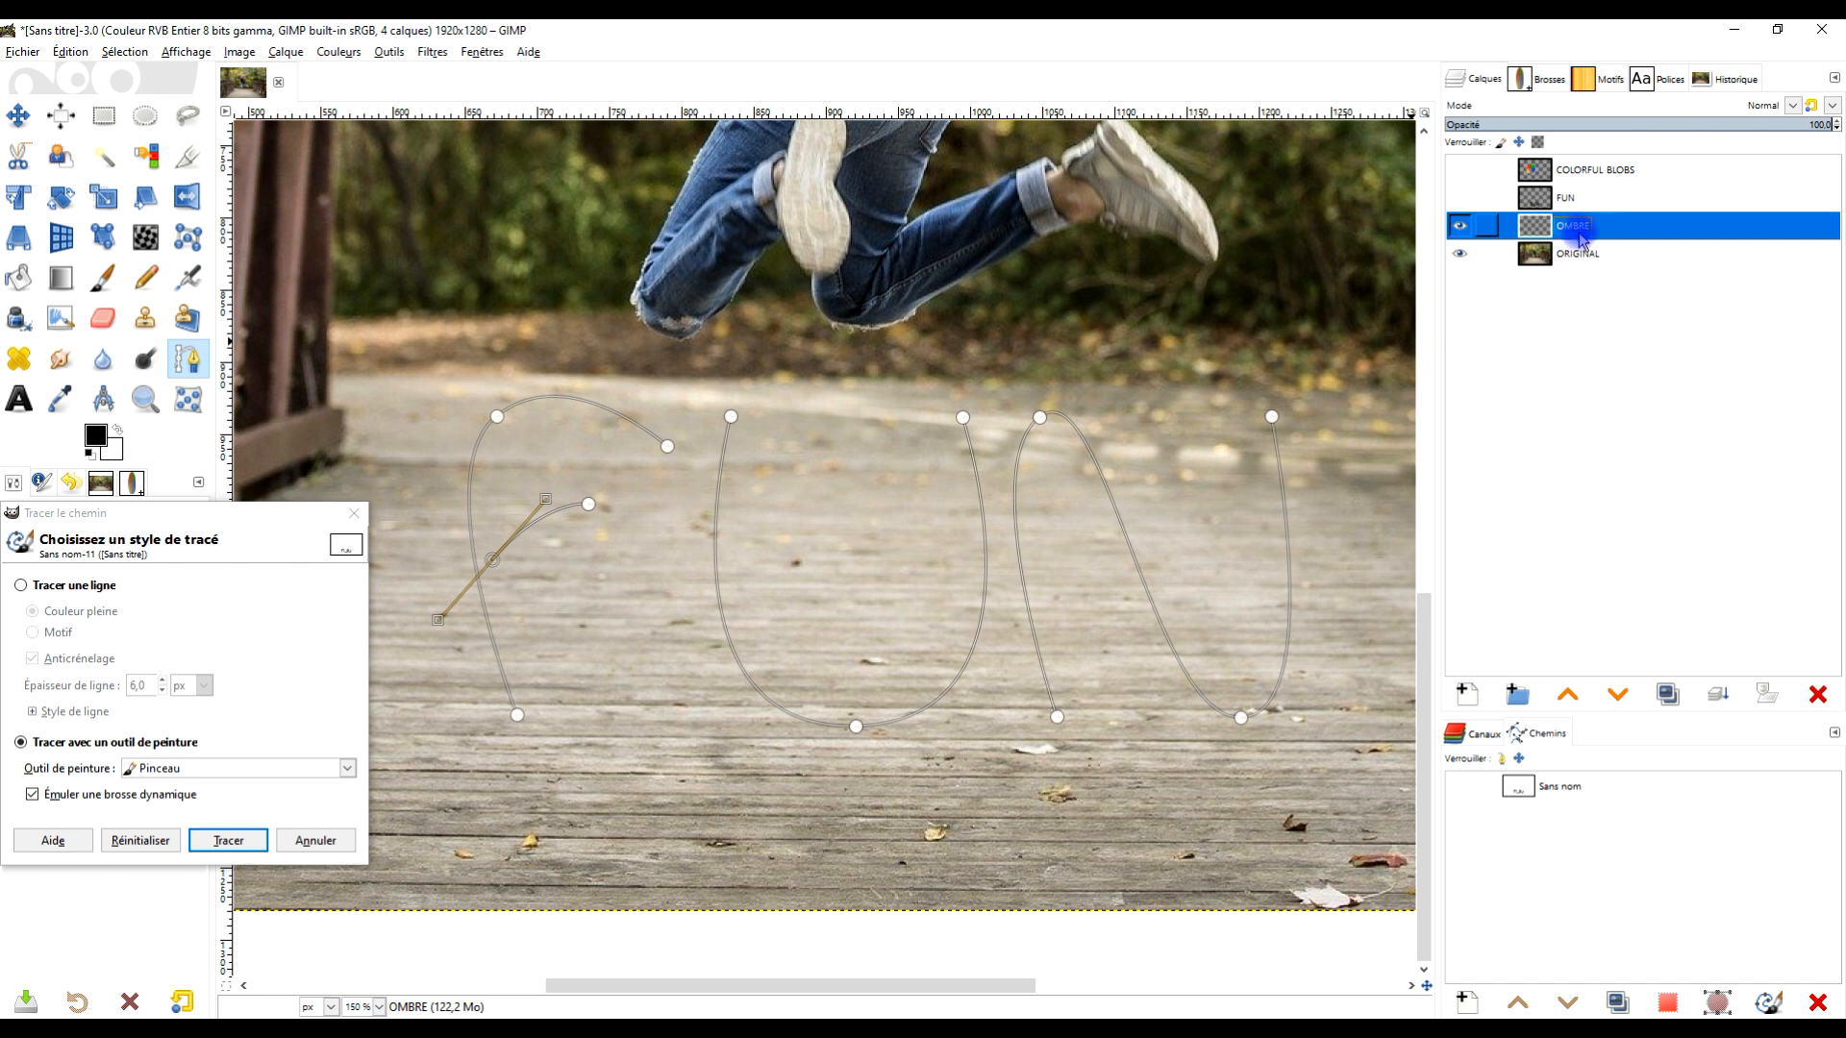
click(1467, 696)
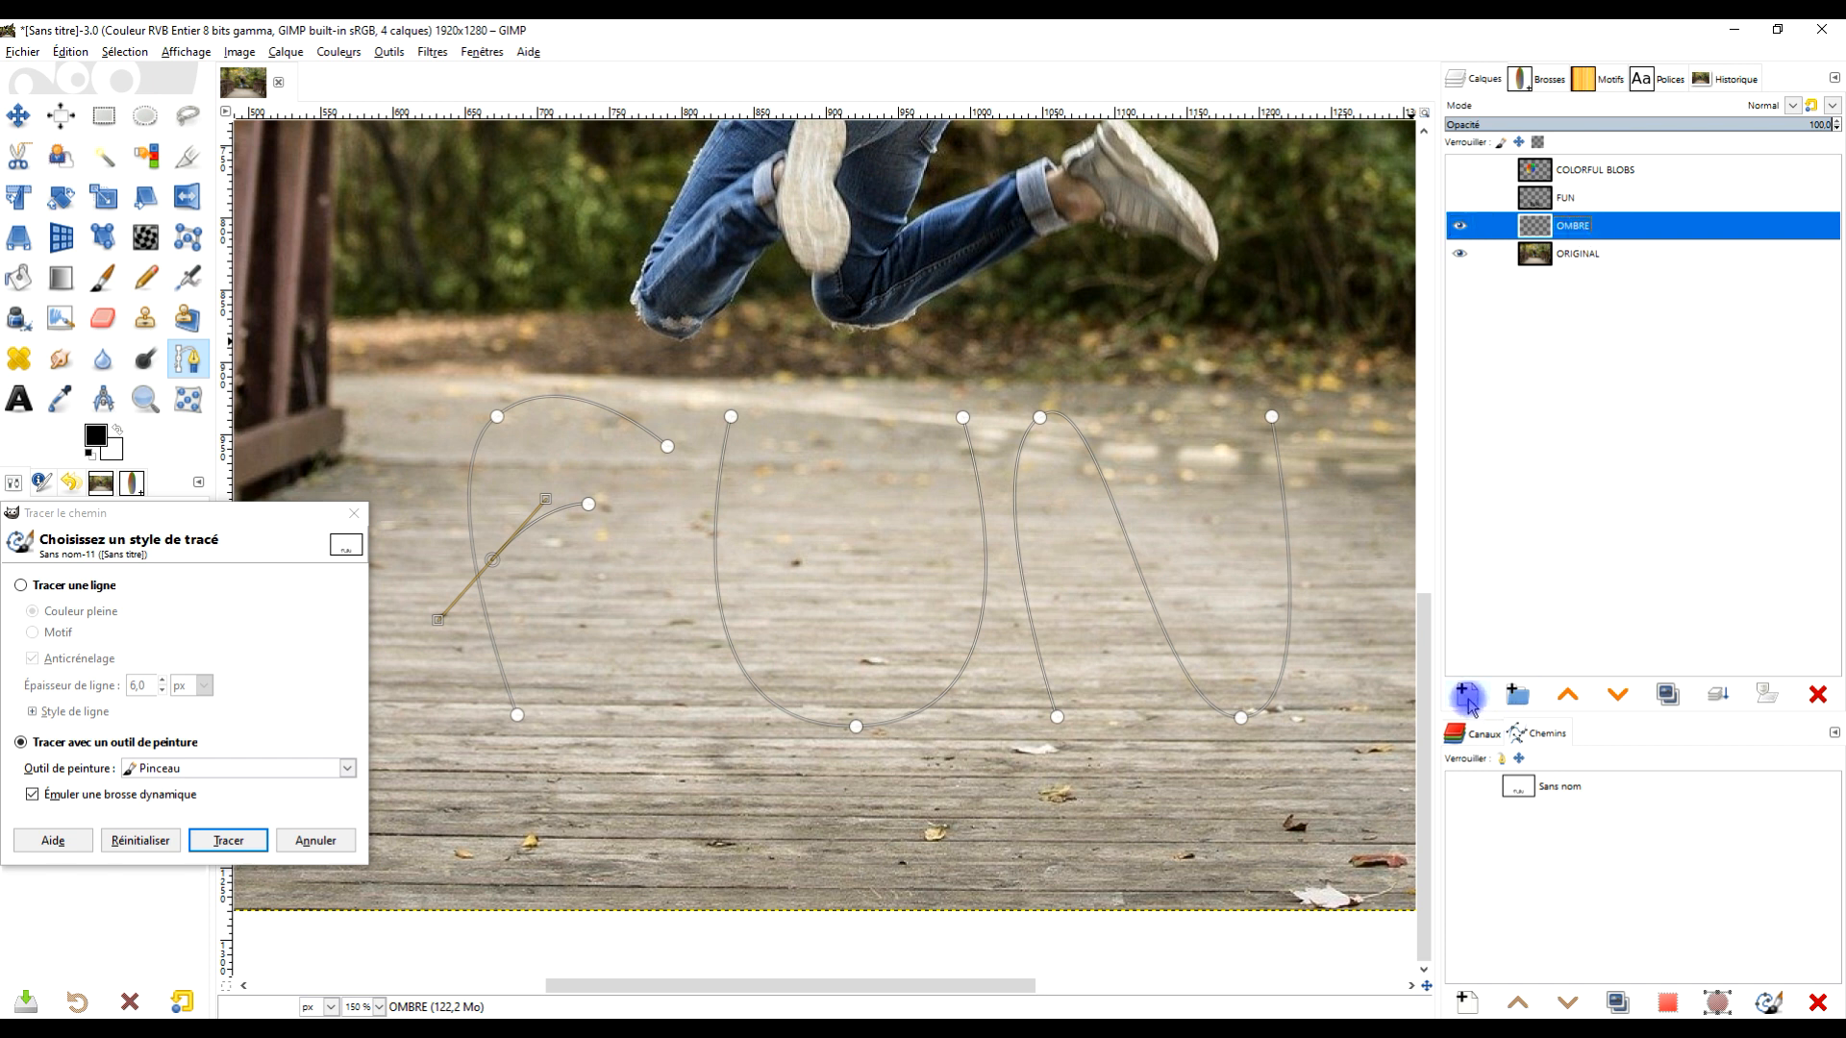
click(1468, 696)
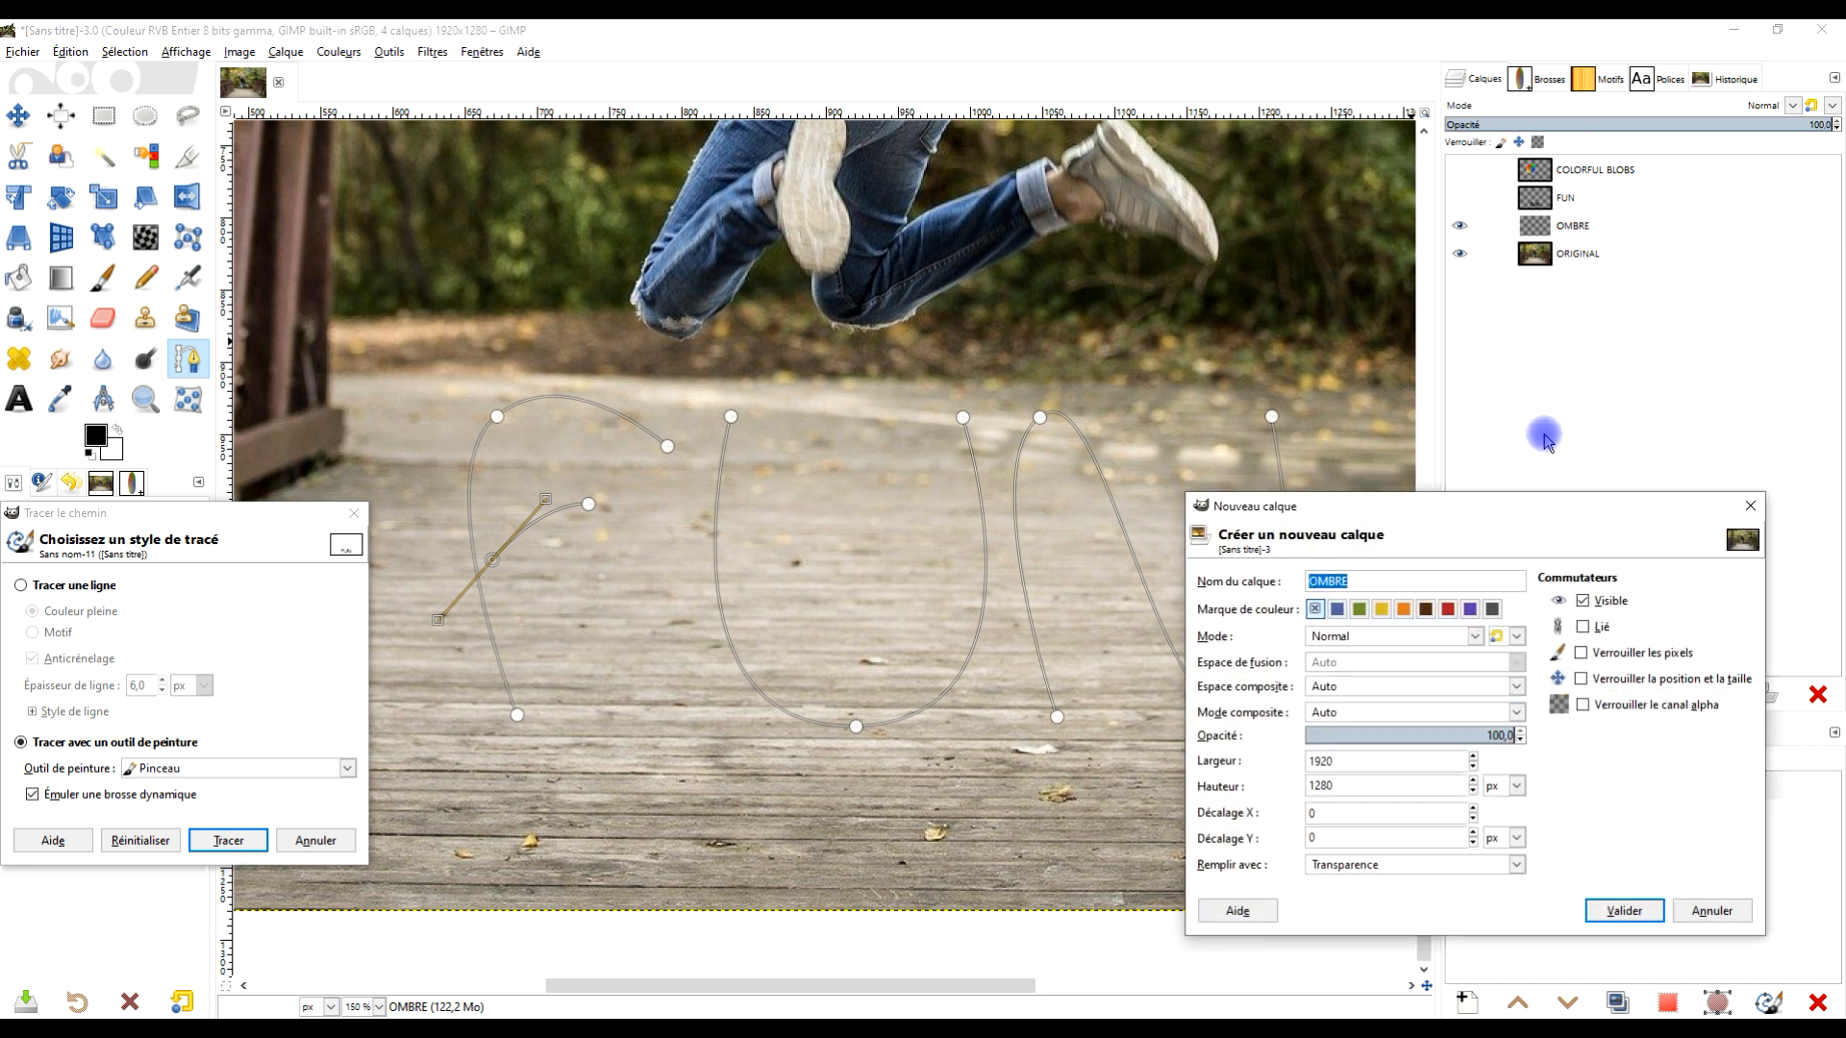
text(FUN )
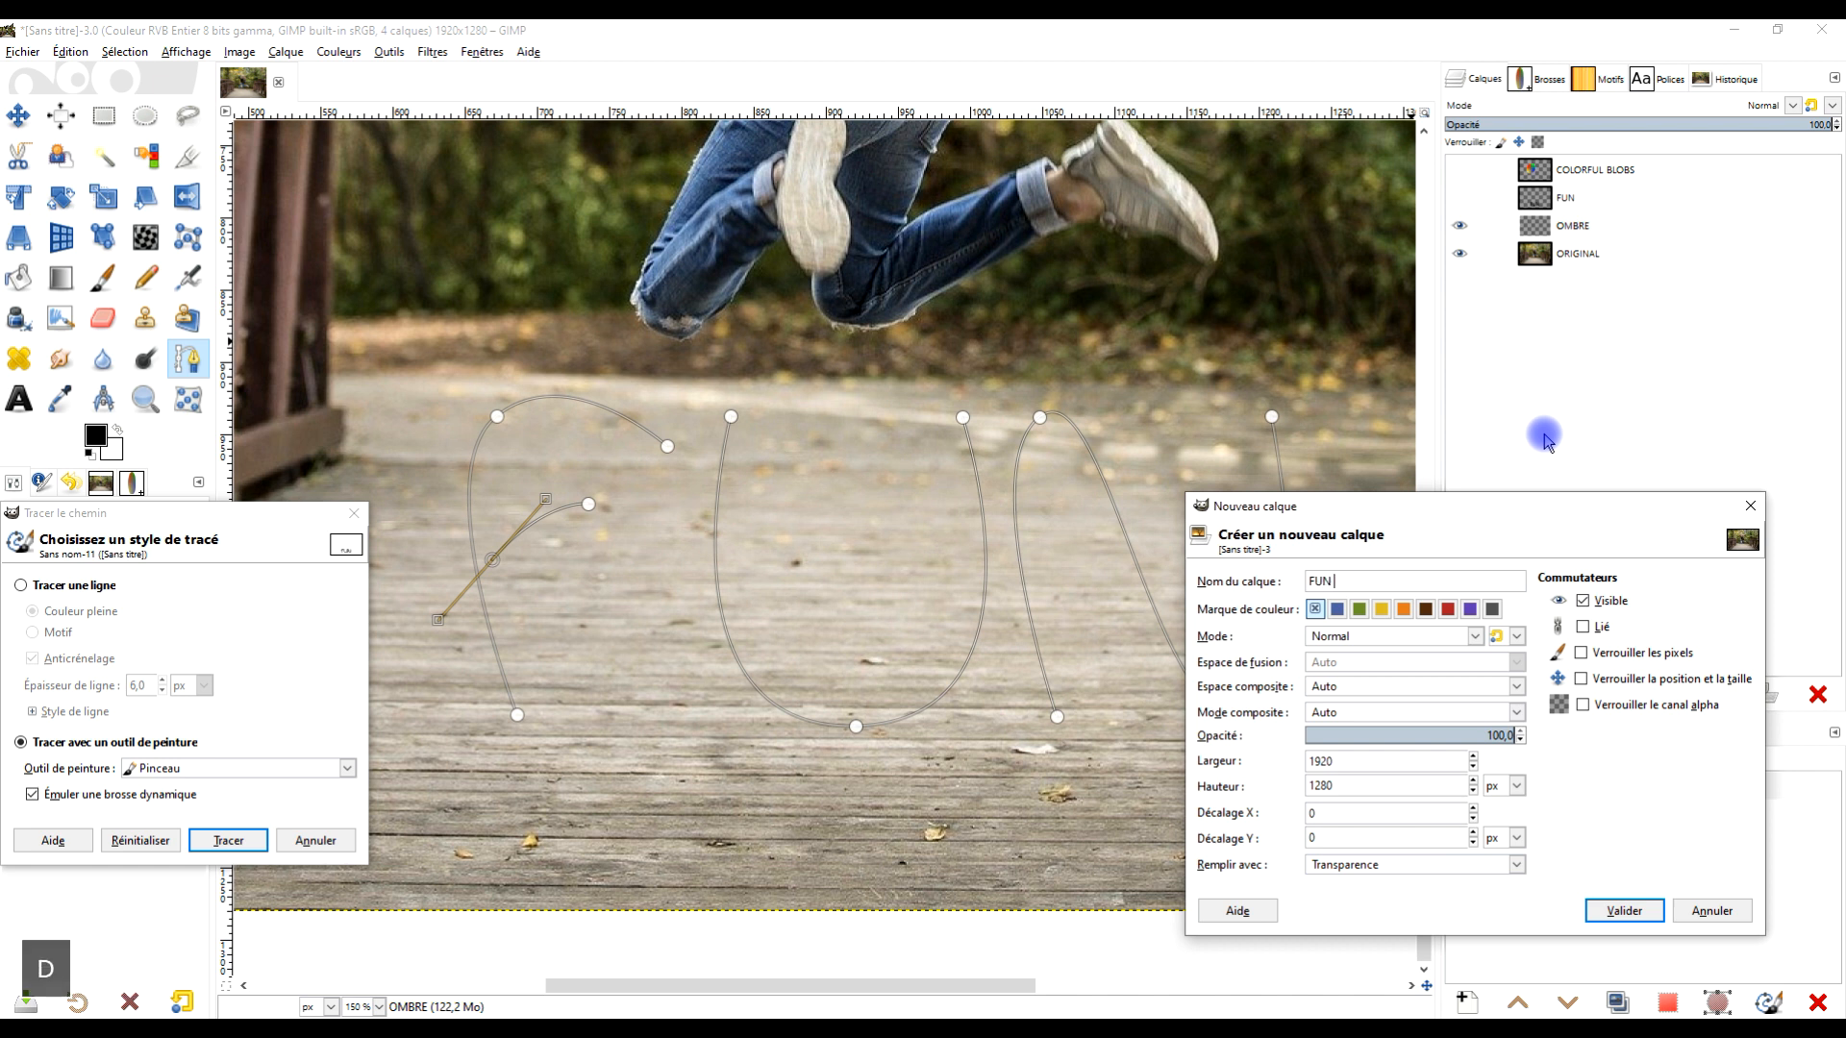
text(DEGRADE COULEUR)
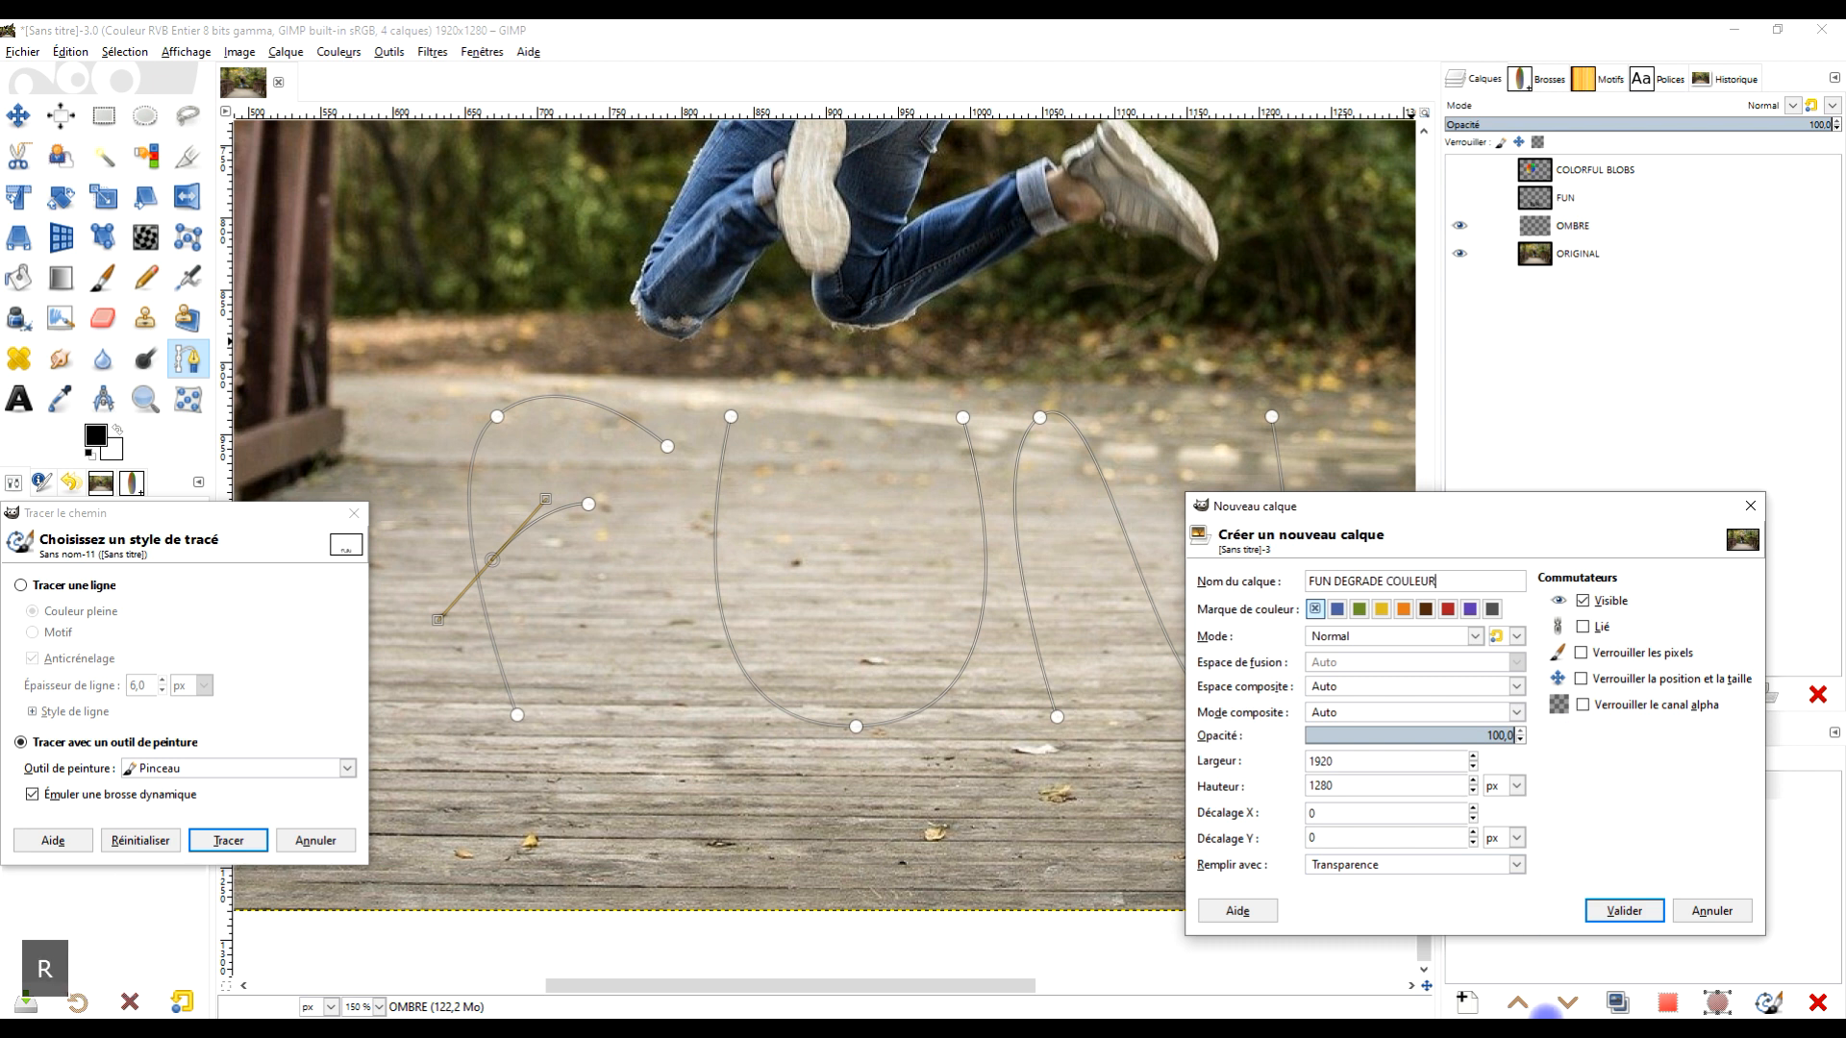
click(1632, 910)
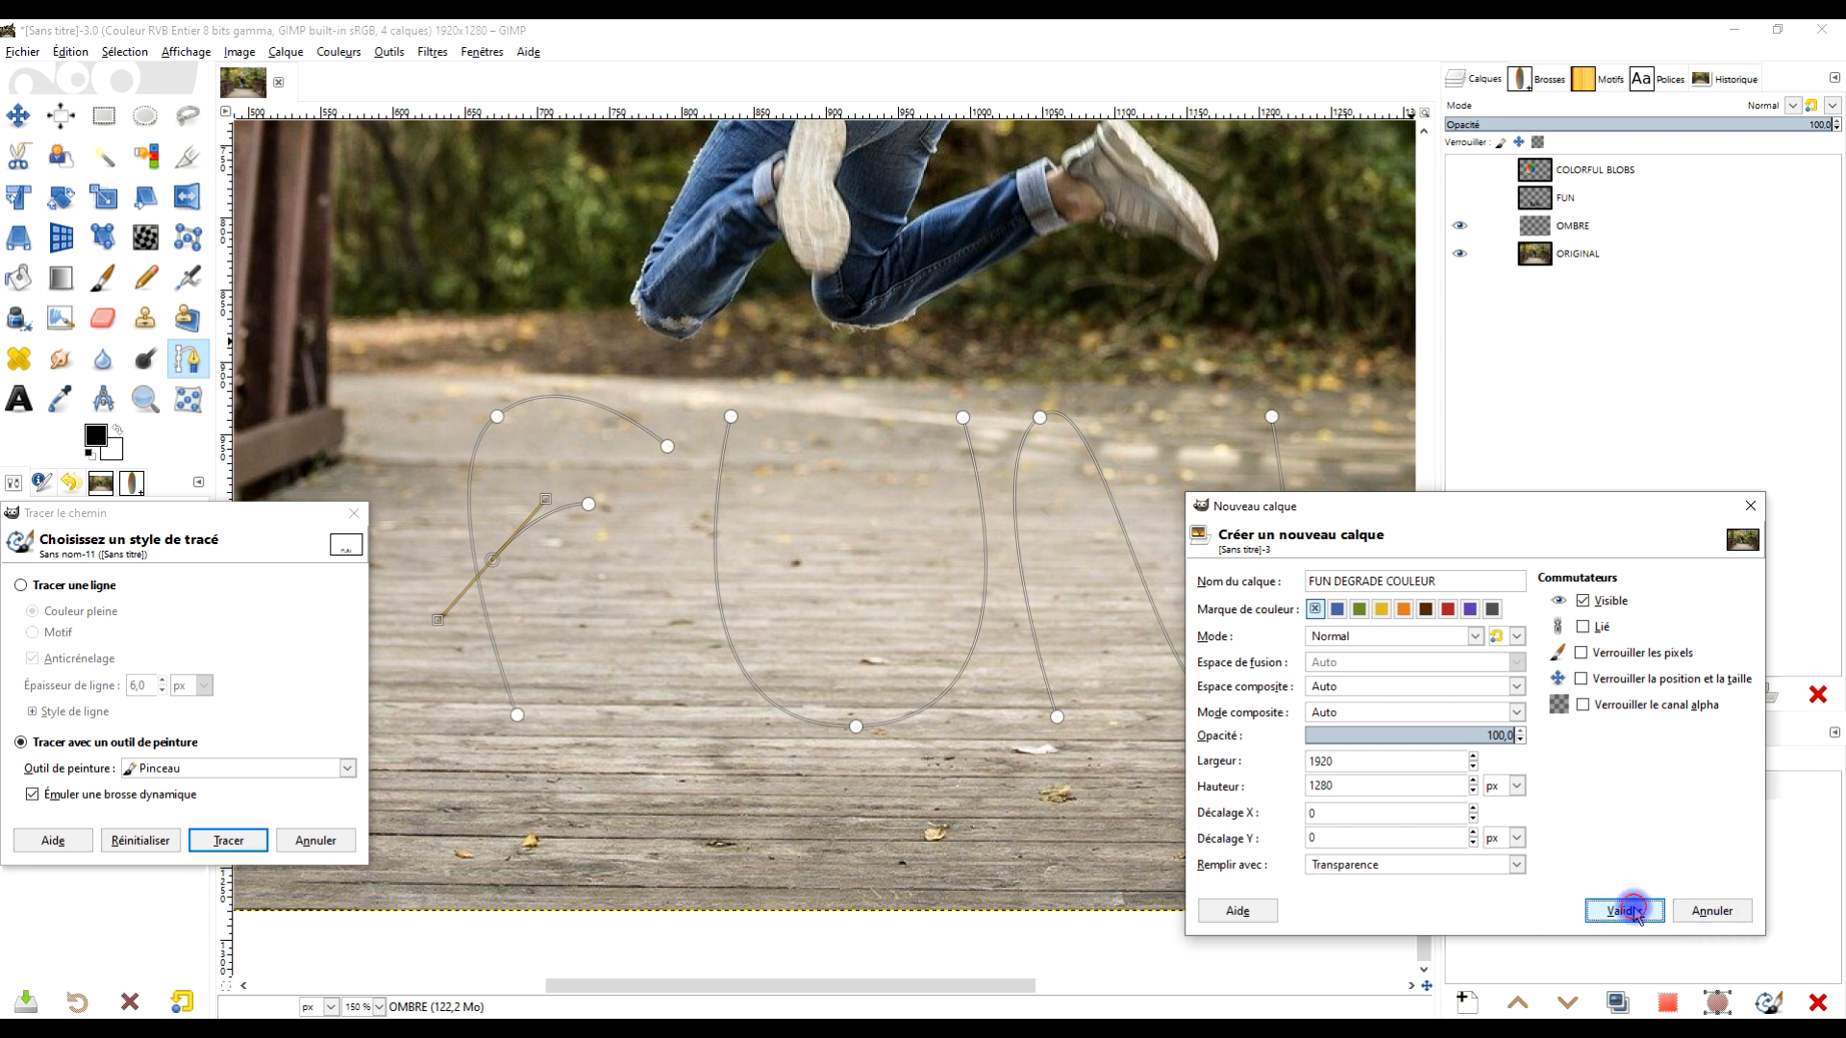
- Try to stroke the path with the Paintbrush onto the new layer
click(224, 840)
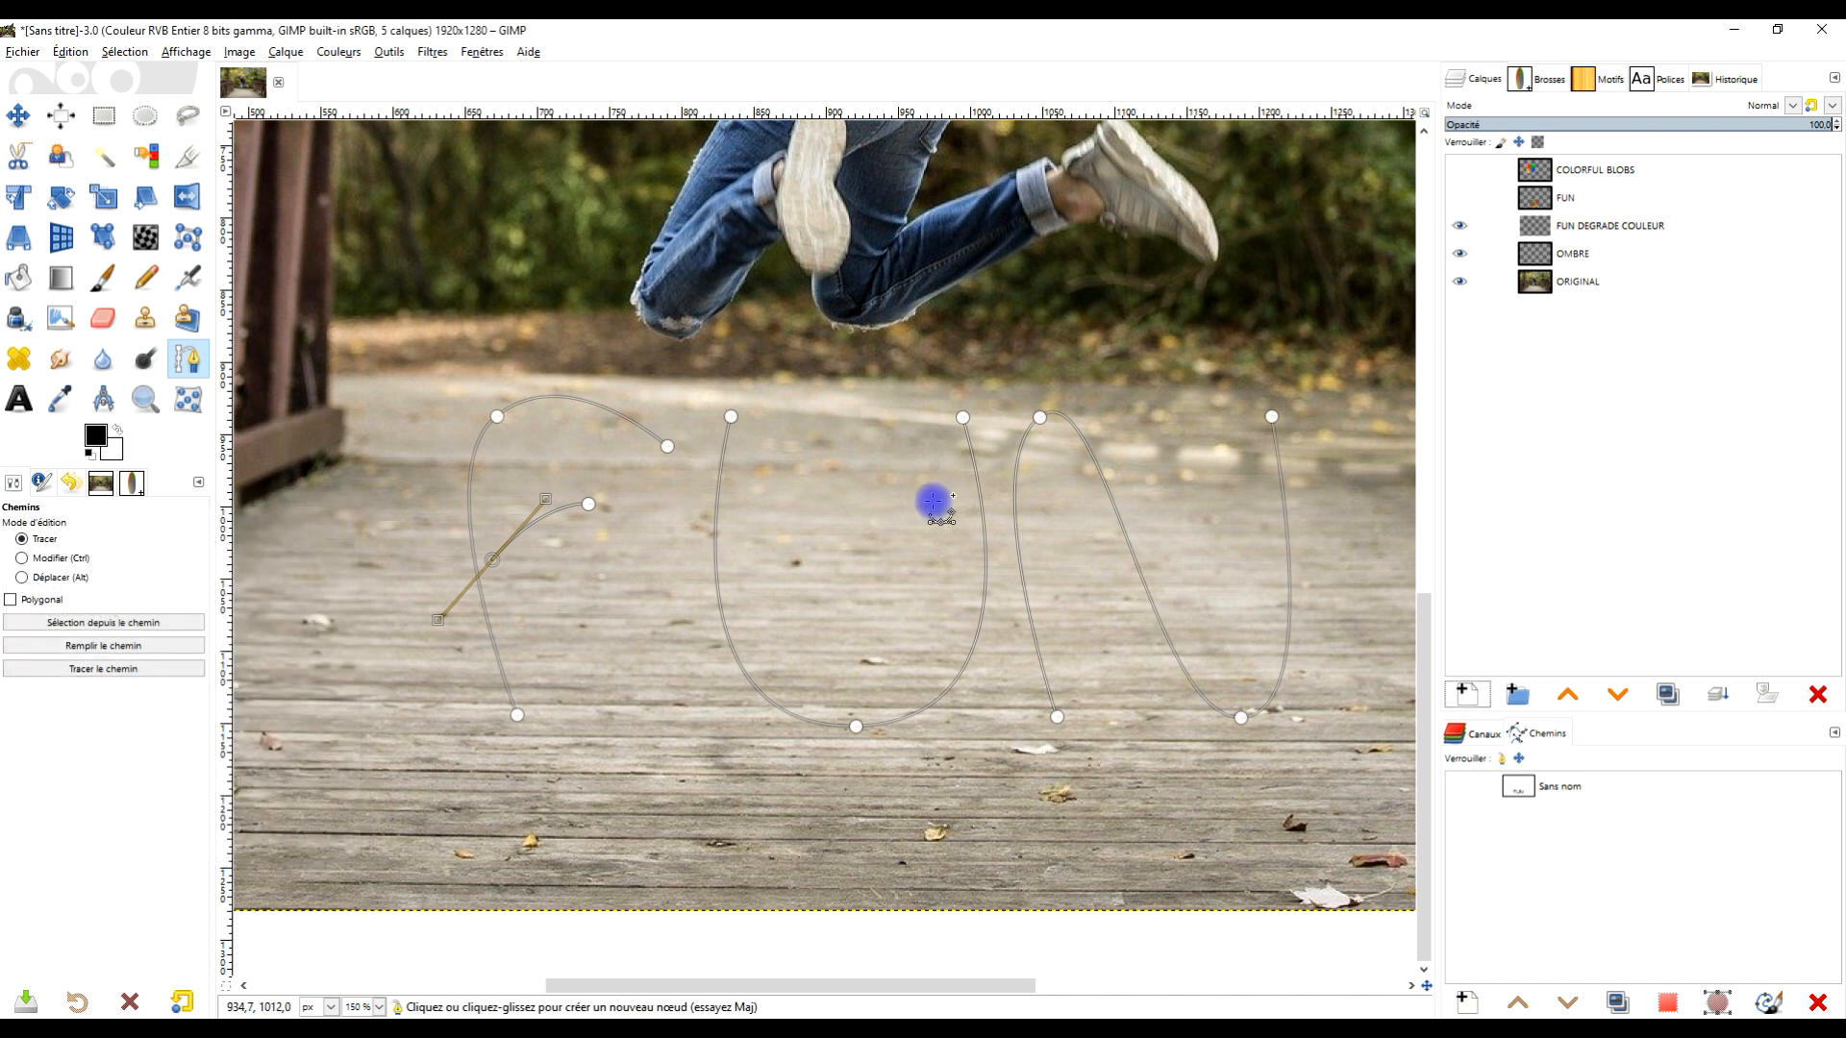
scroll(961, 576, down, 3)
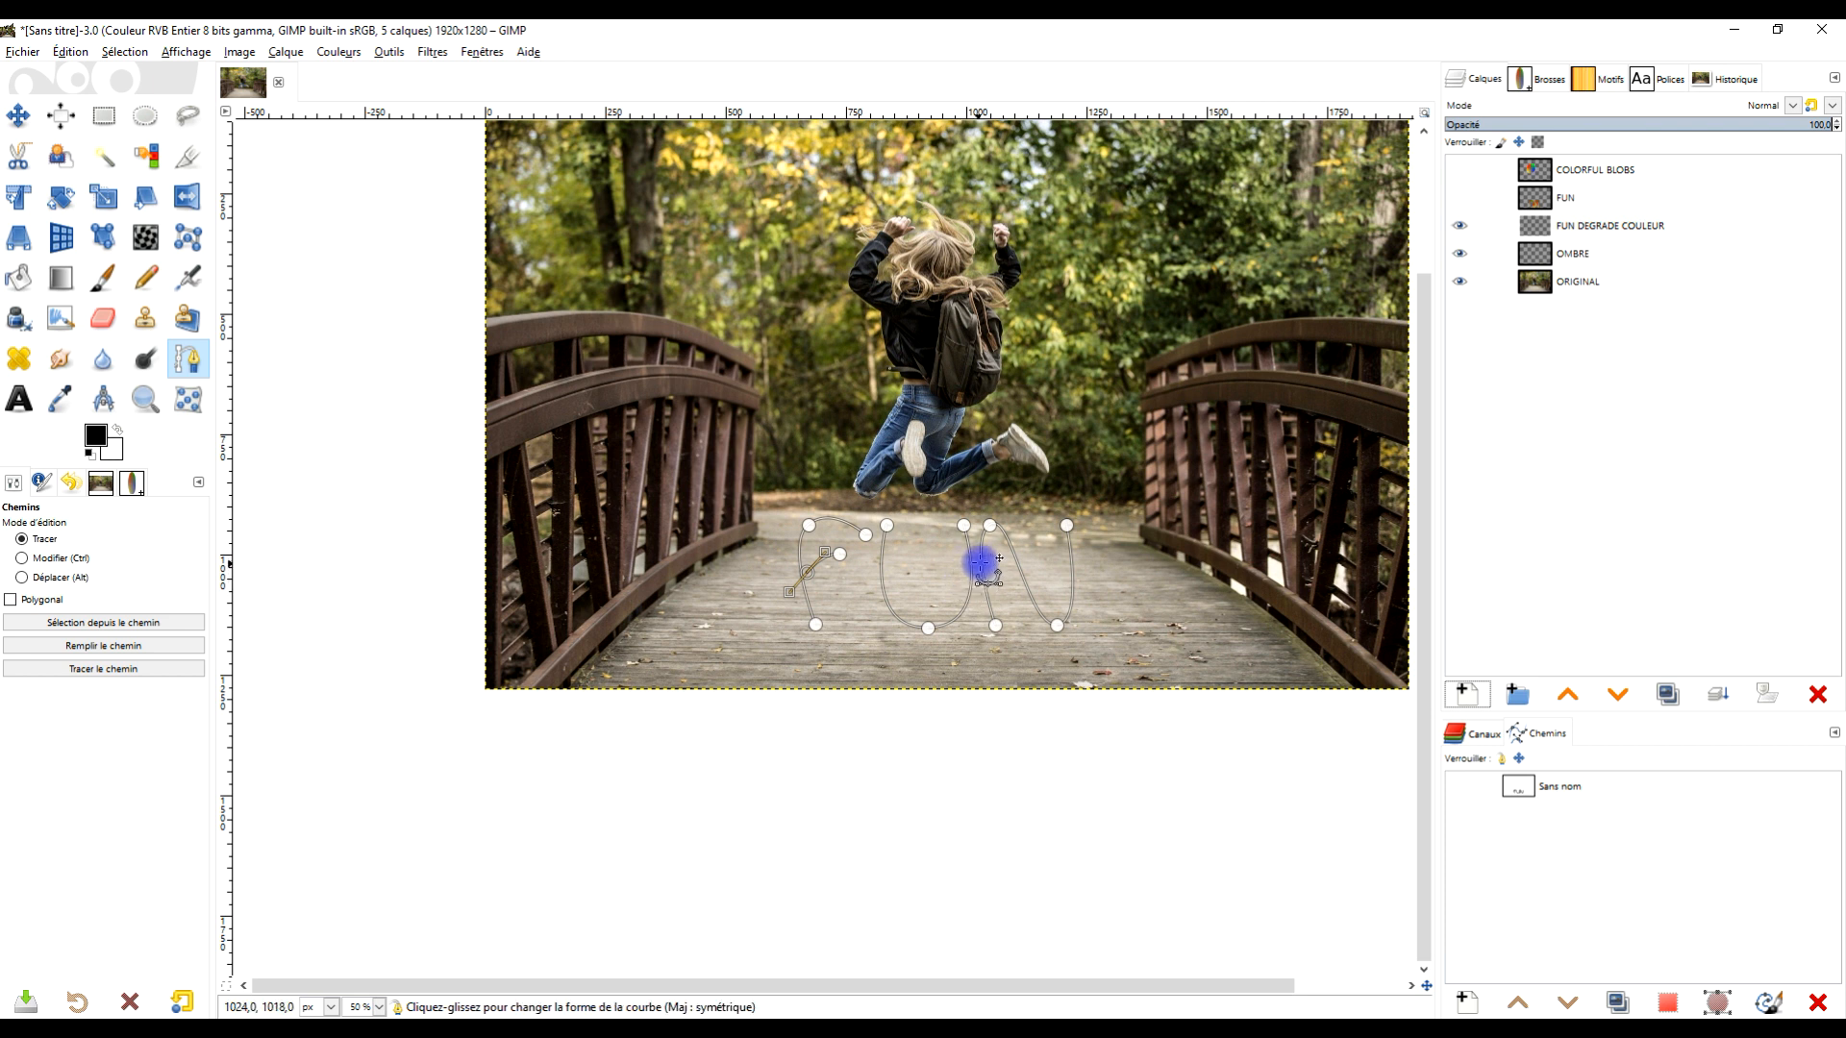
scroll(981, 563, up, 2)
drag(1121, 559, 982, 609)
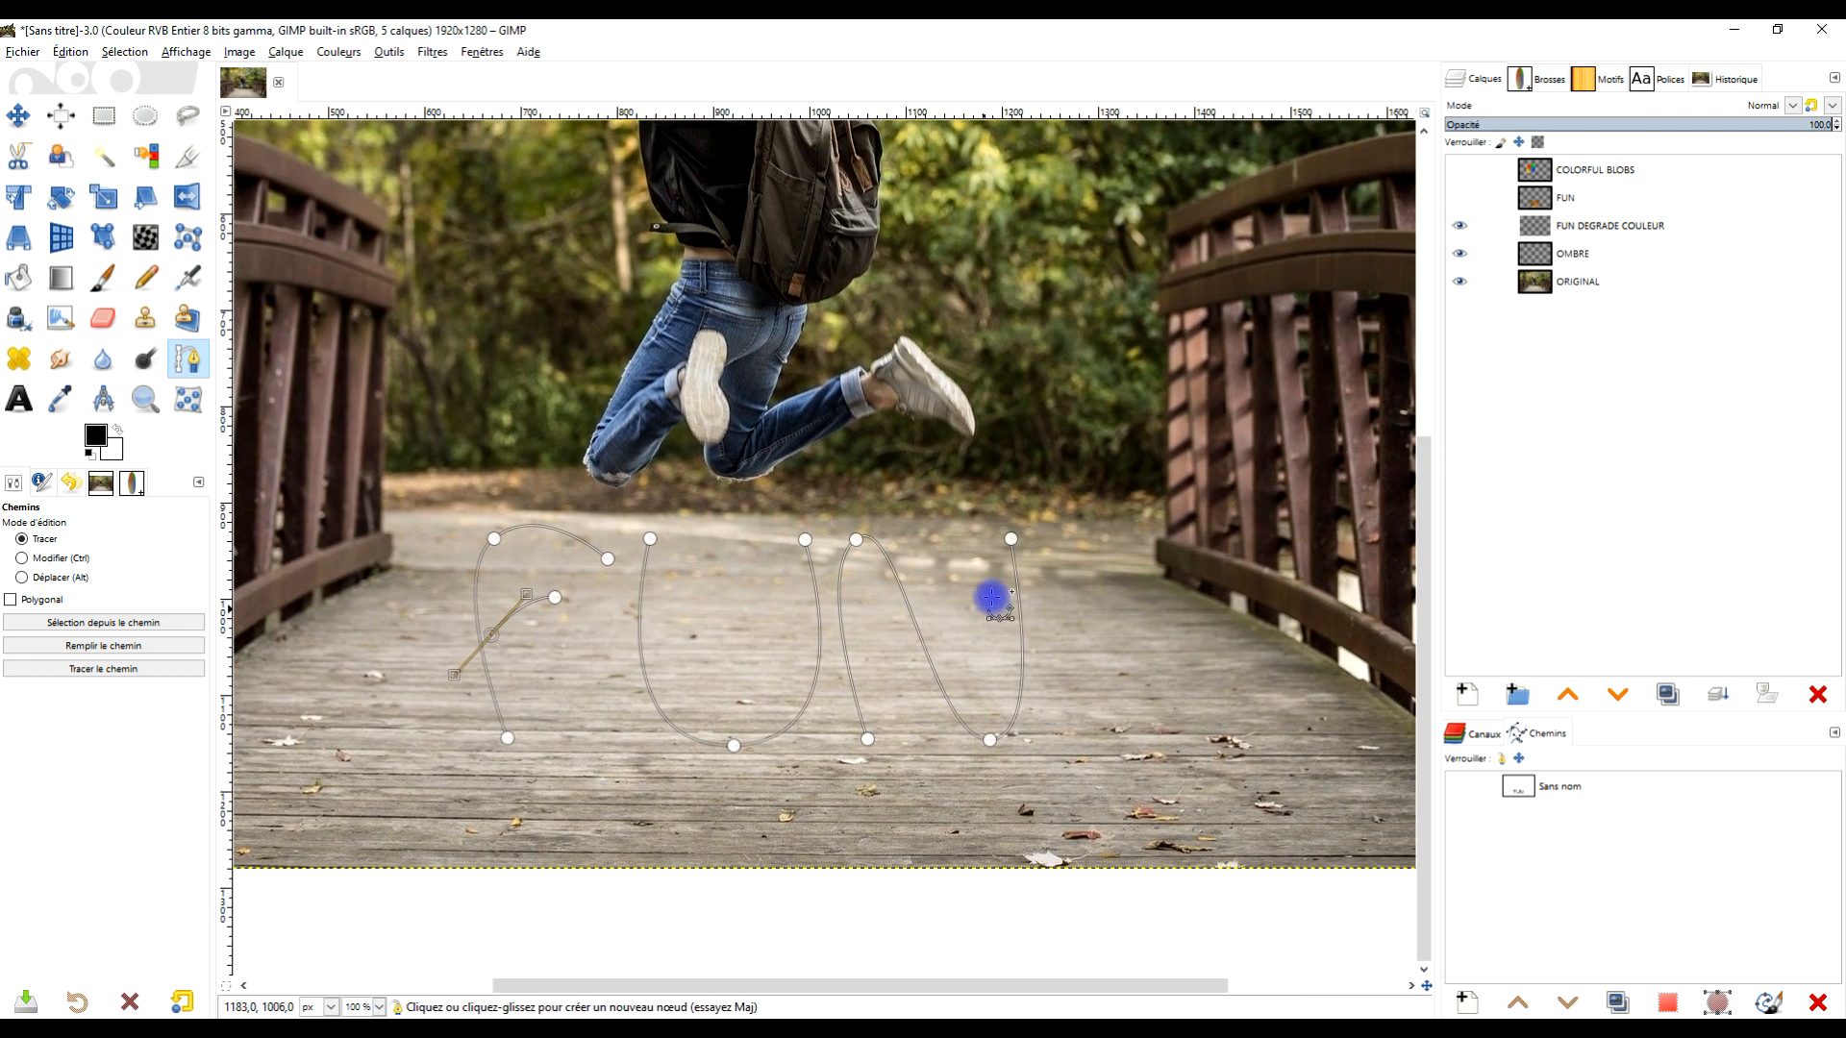
click(110, 668)
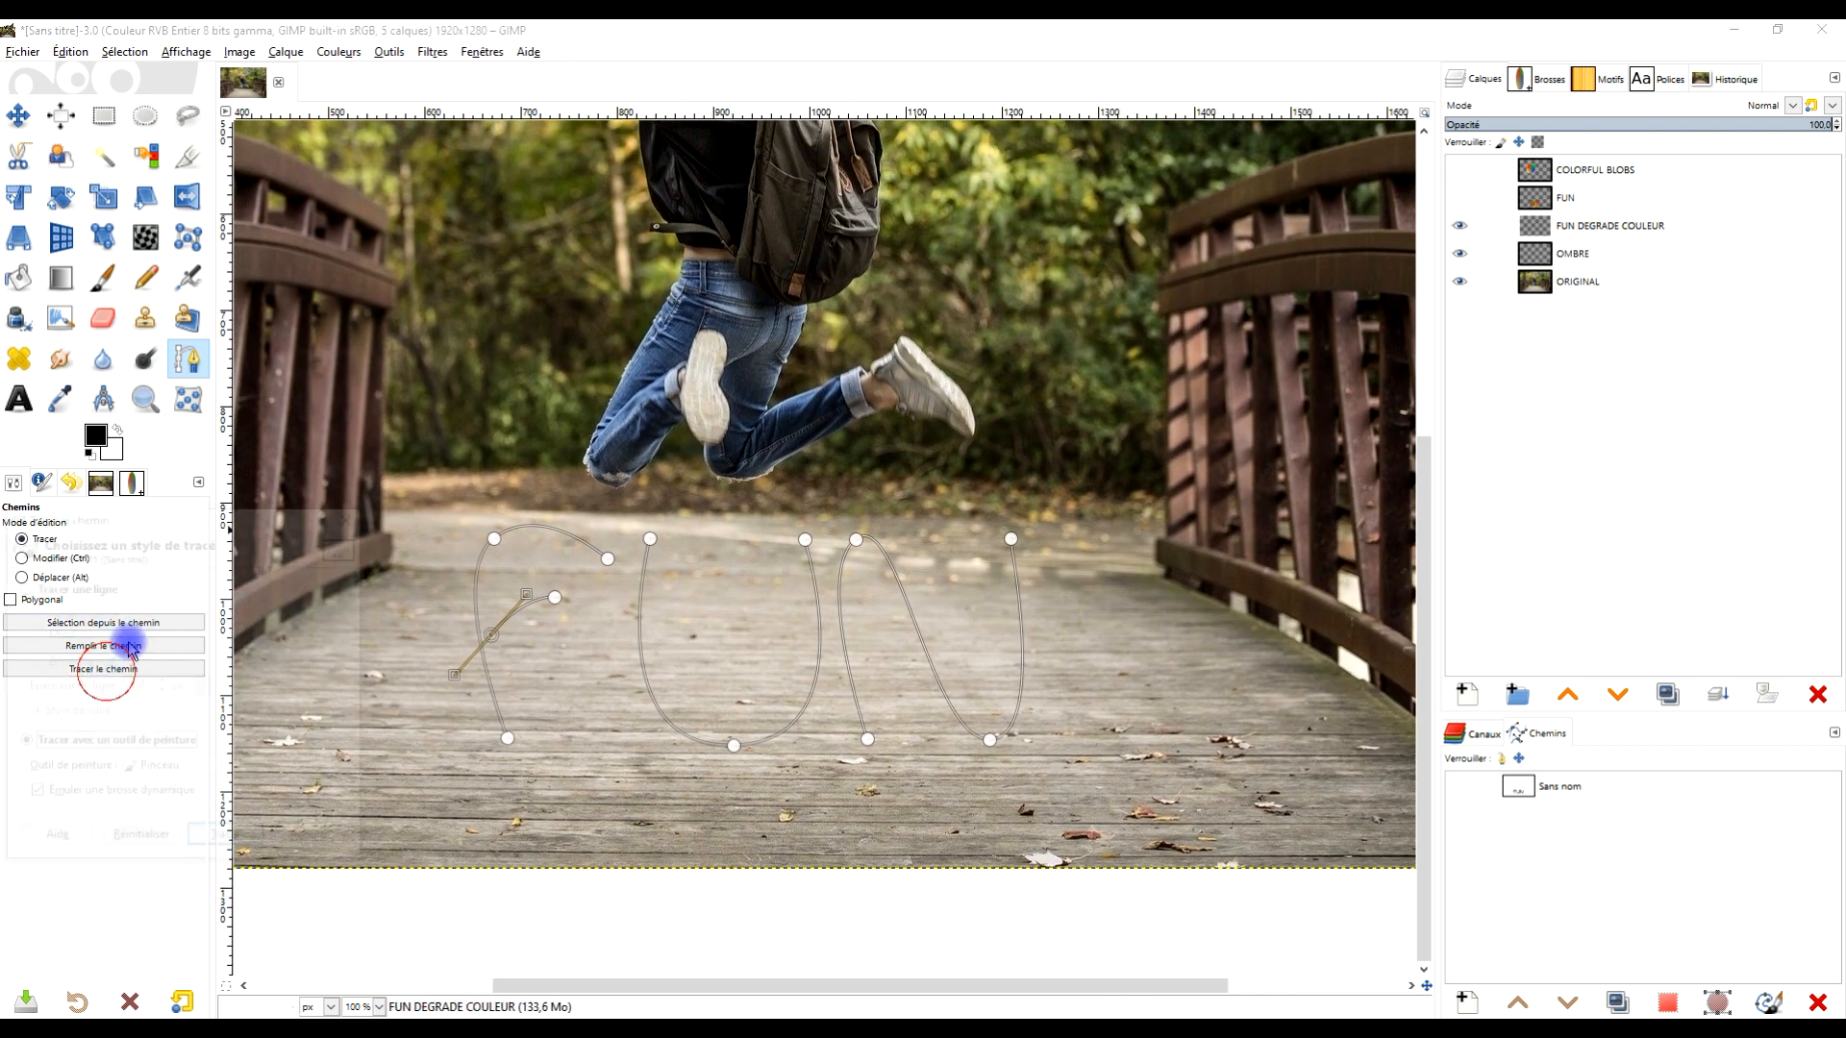
click(315, 841)
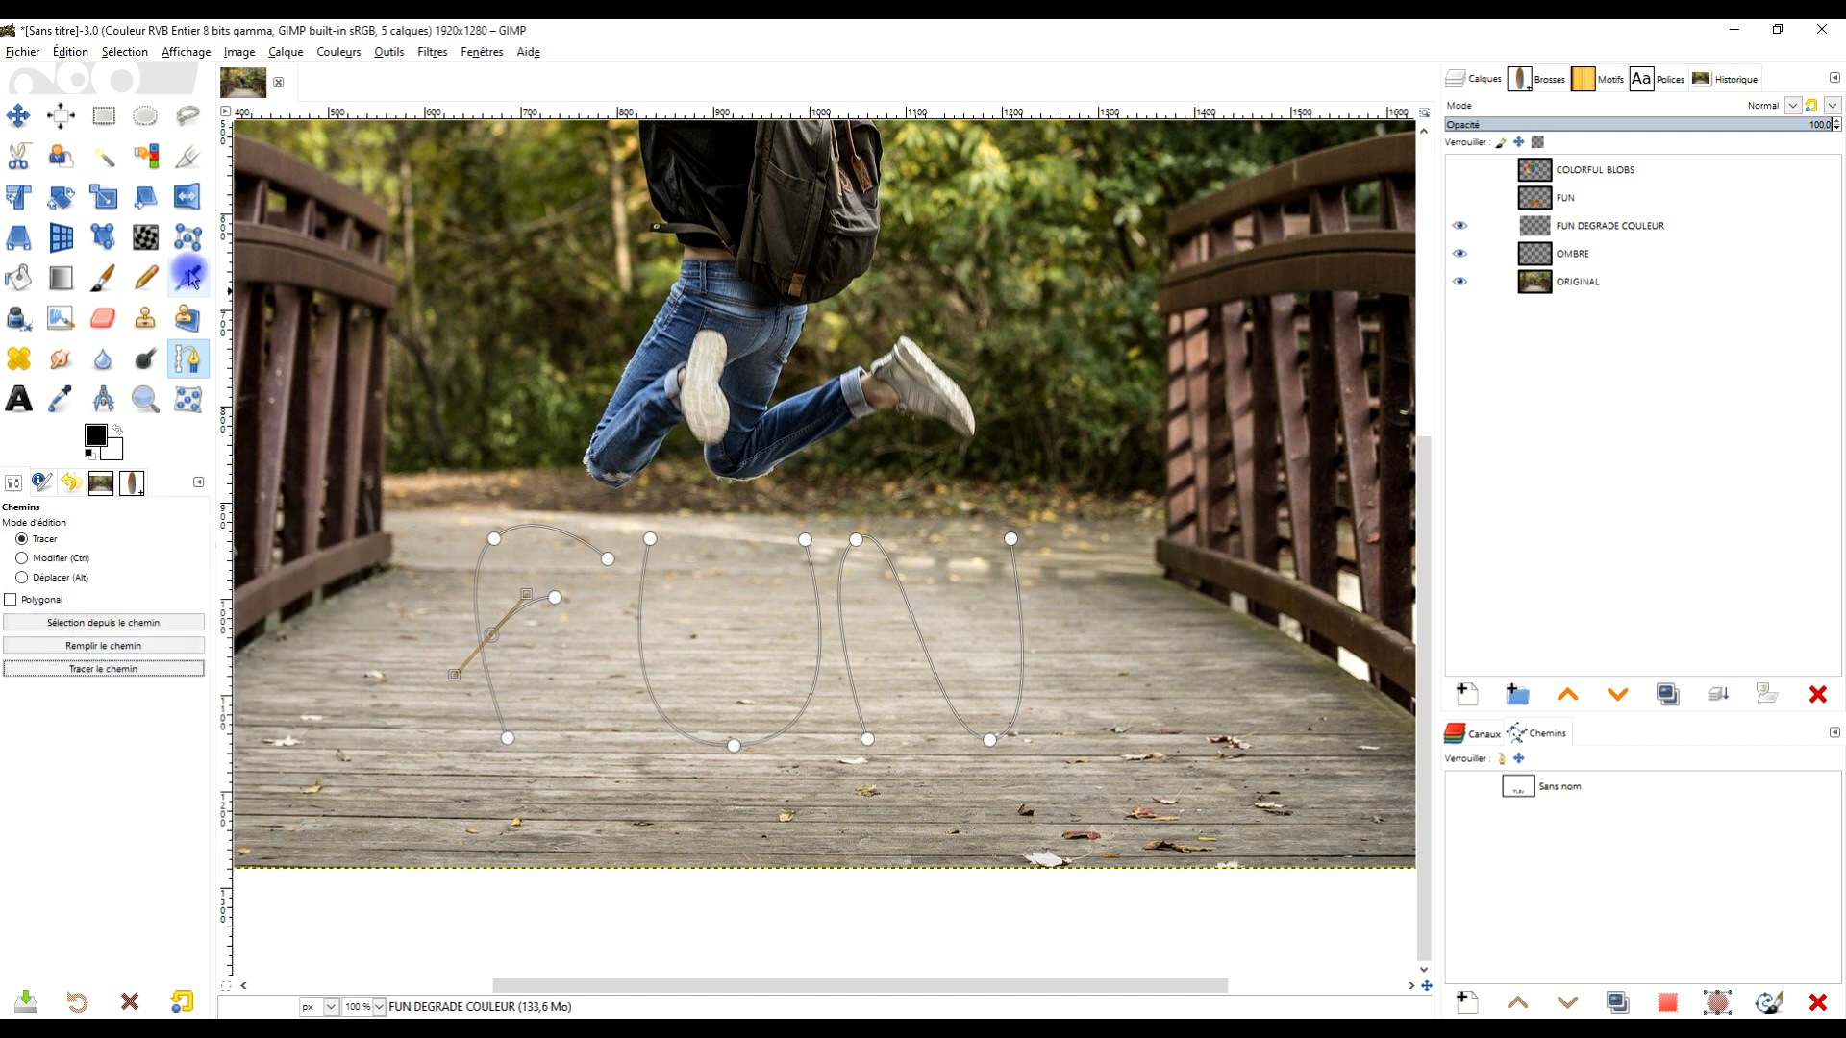
click(111, 289)
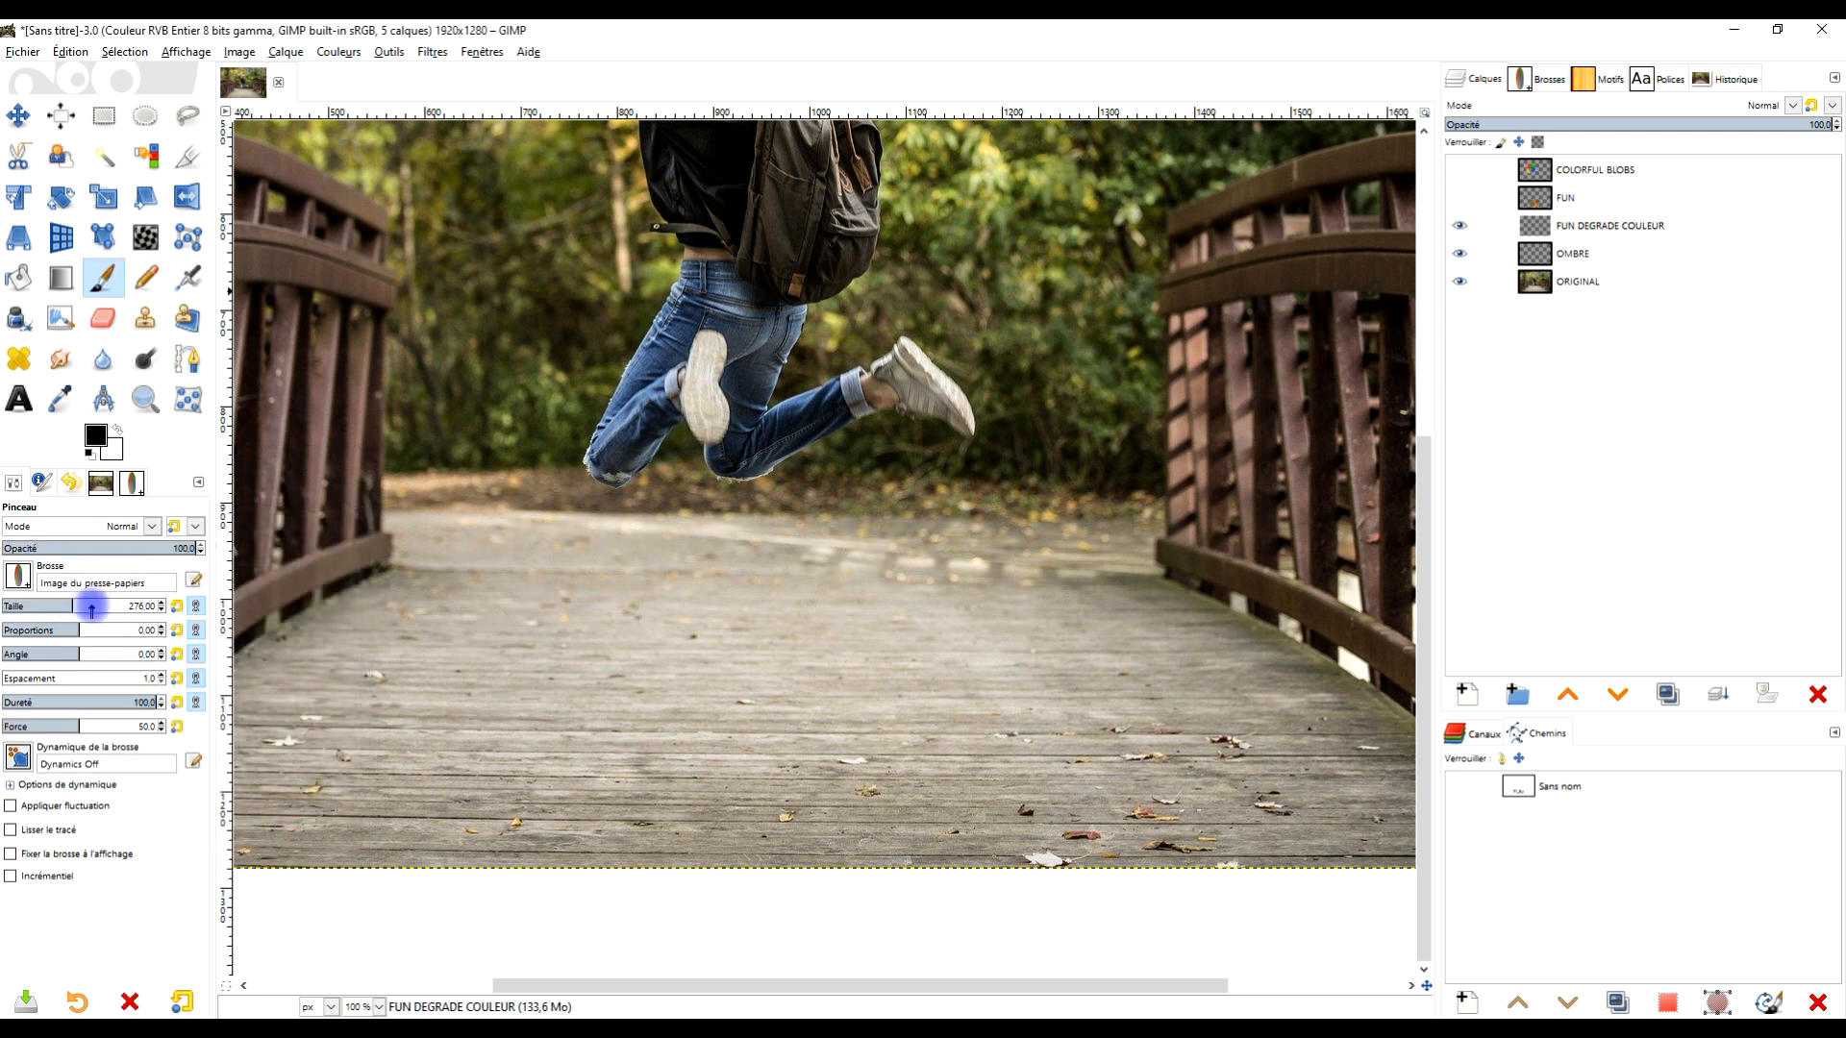
mouse_move(333, 586)
mouse_down()
mouse_move(527, 560)
mouse_move(672, 585)
mouse_move(784, 577)
mouse_up()
key(ctrl+z)
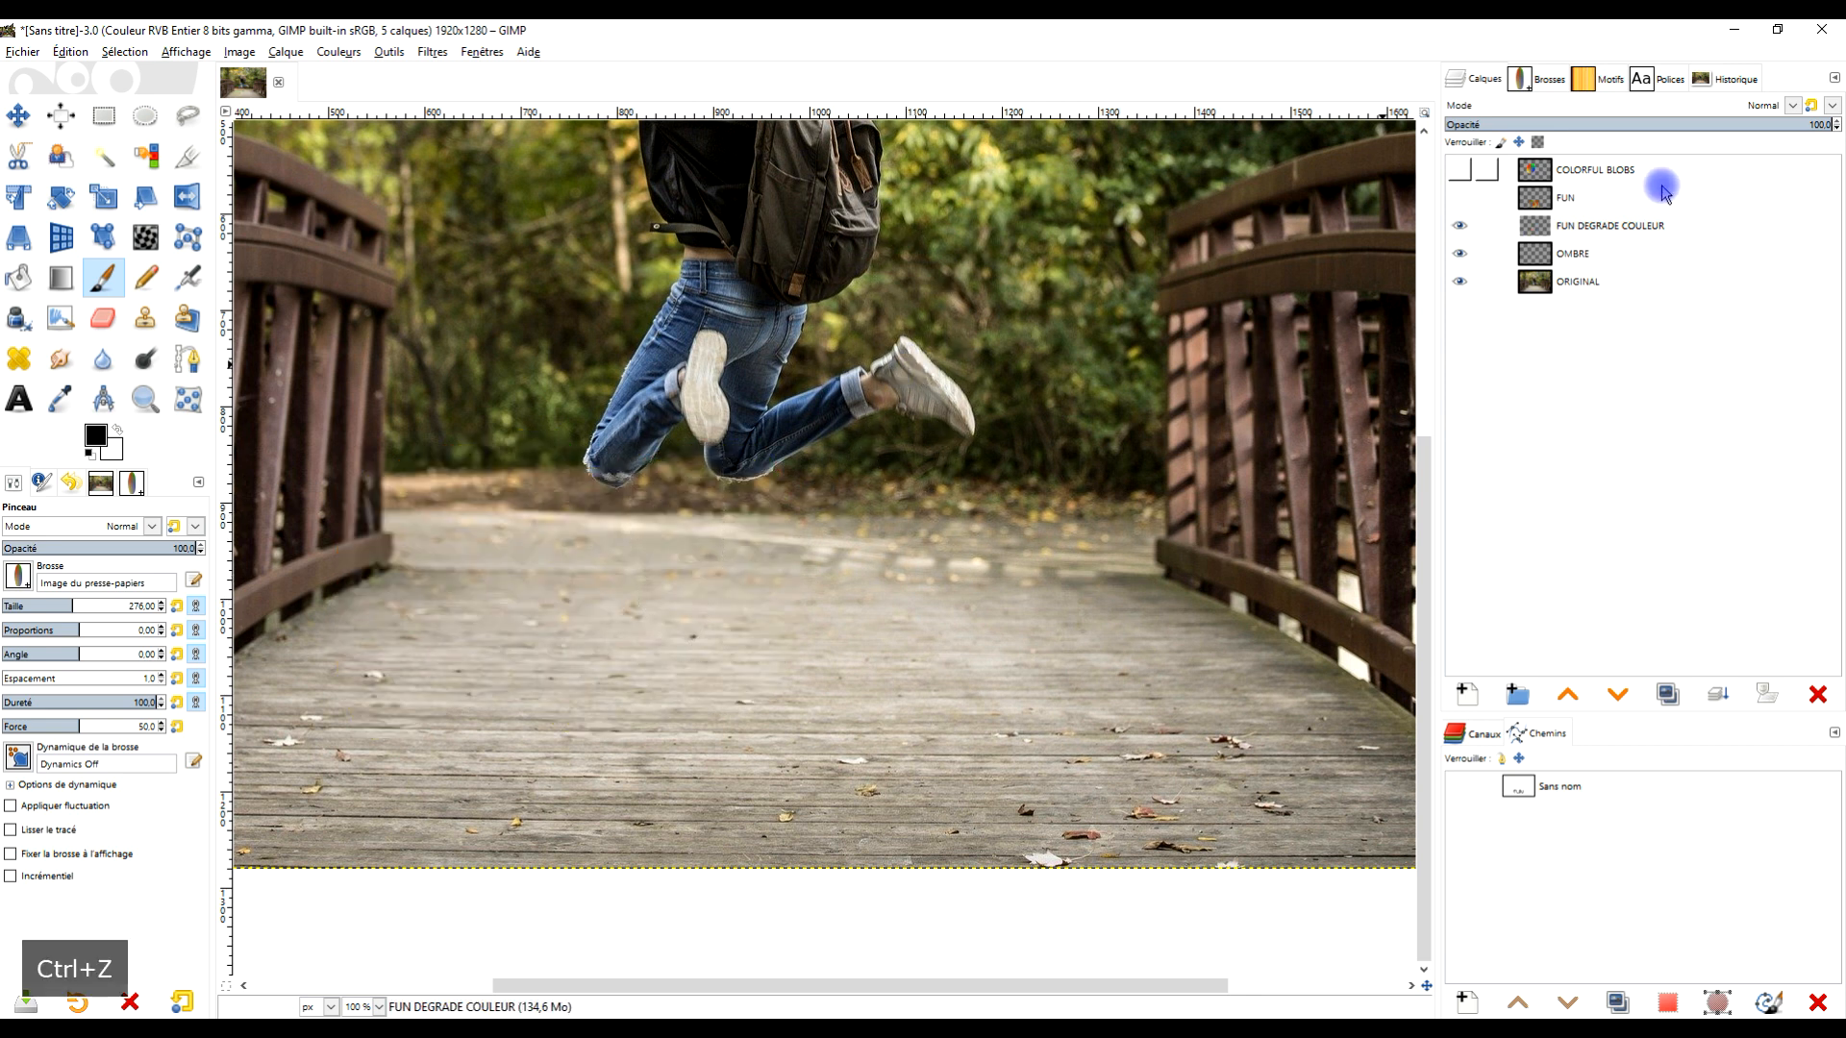
- Select the FUN DEGRADE COULEUR layer and reduce the Paintbrush's clipboard brush size
click(1635, 225)
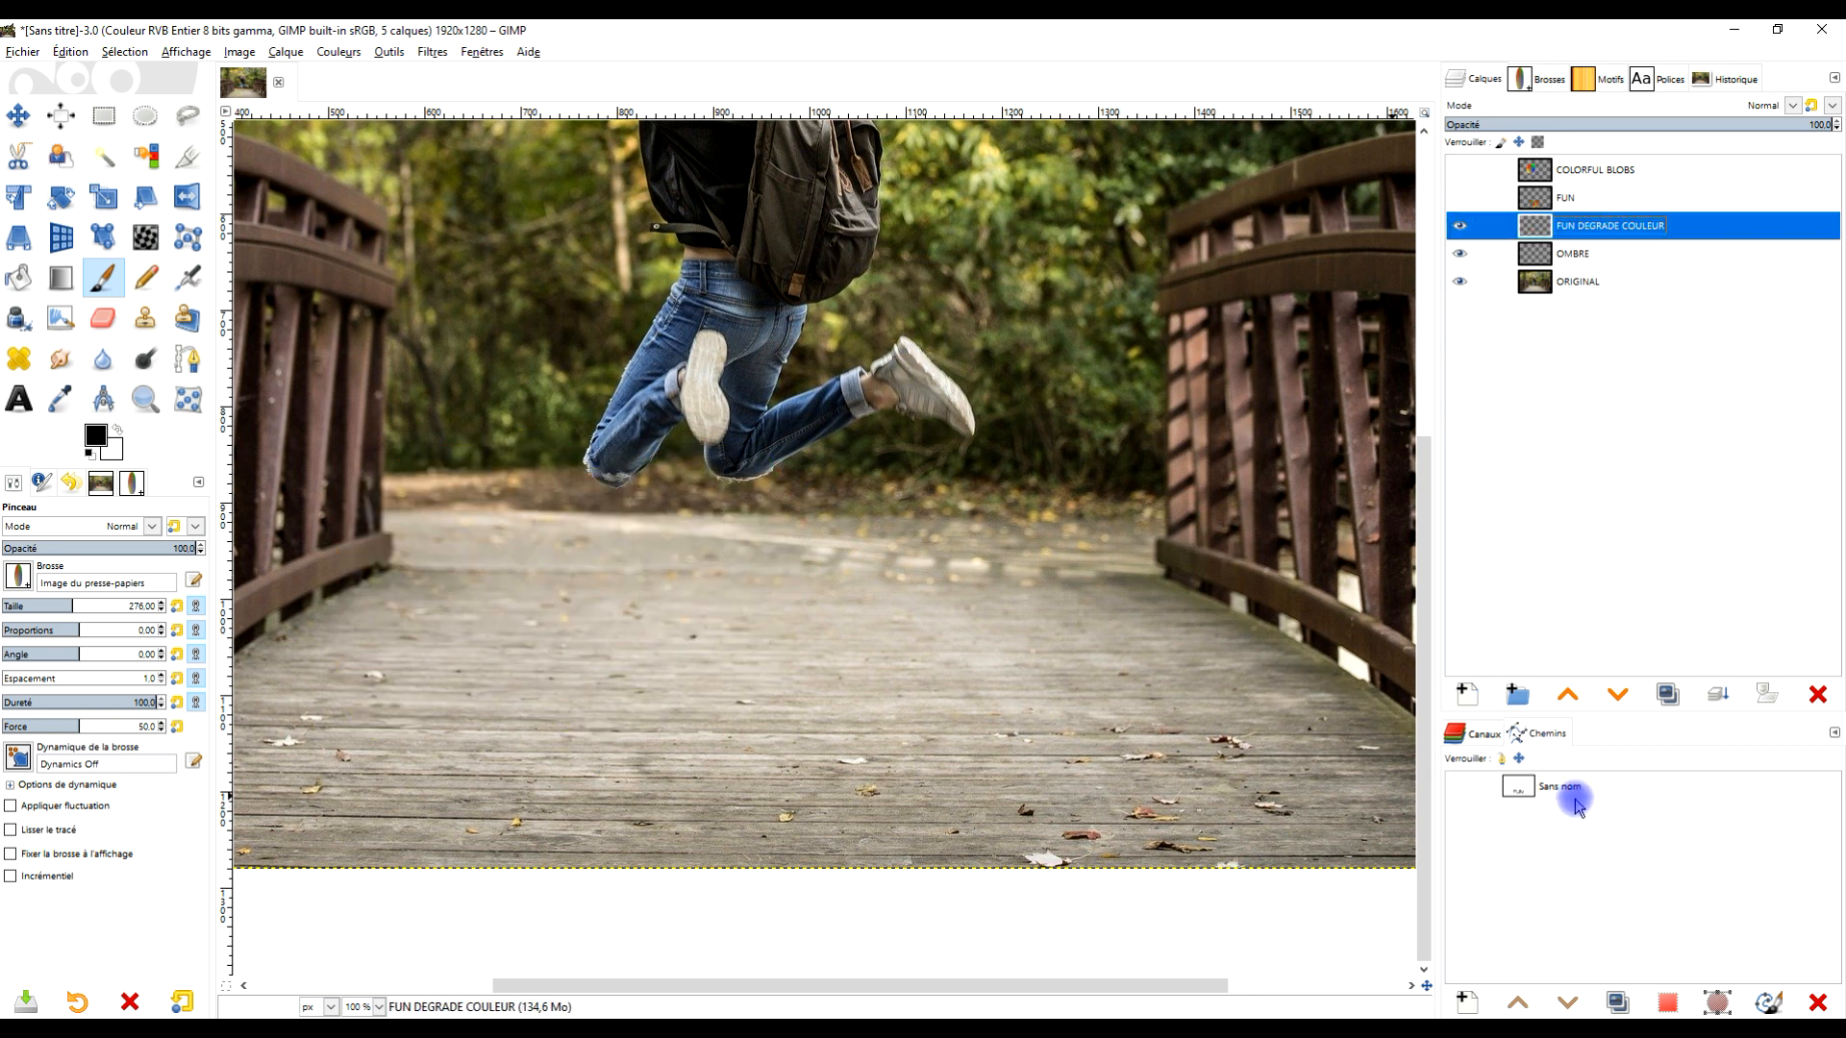
double_click(1516, 789)
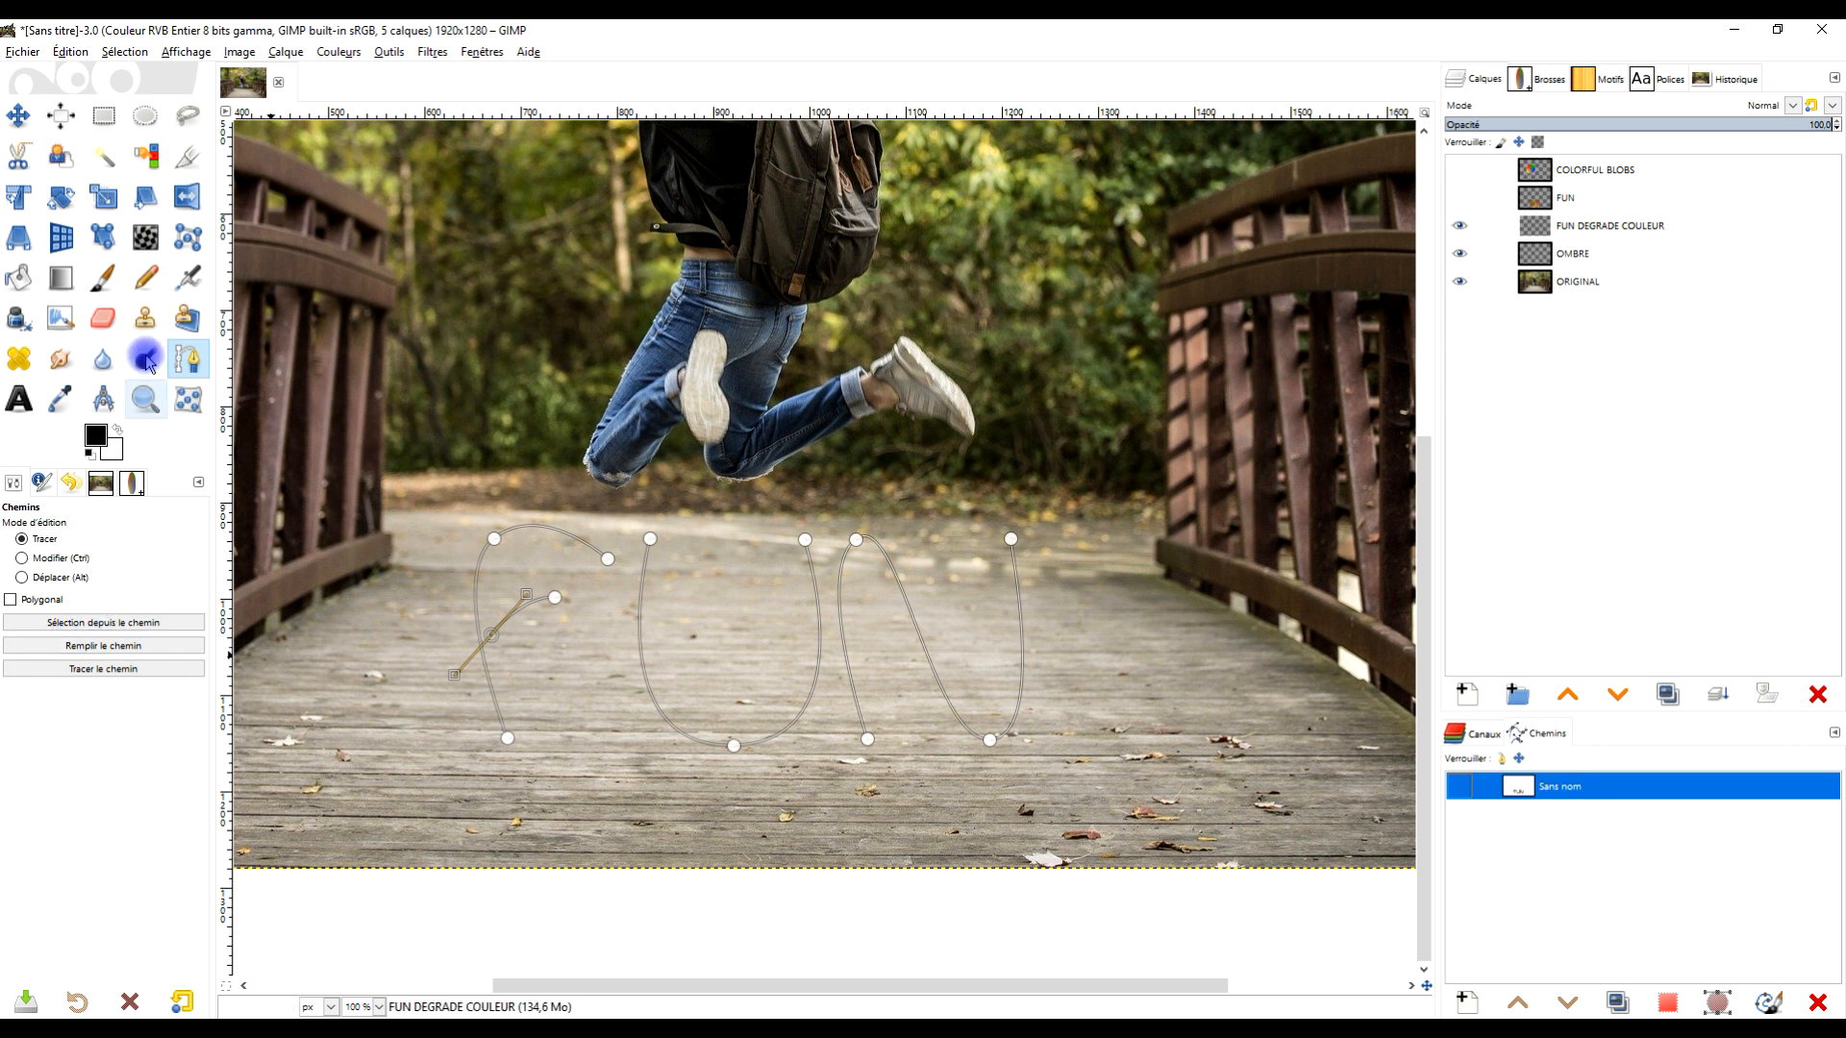
click(103, 278)
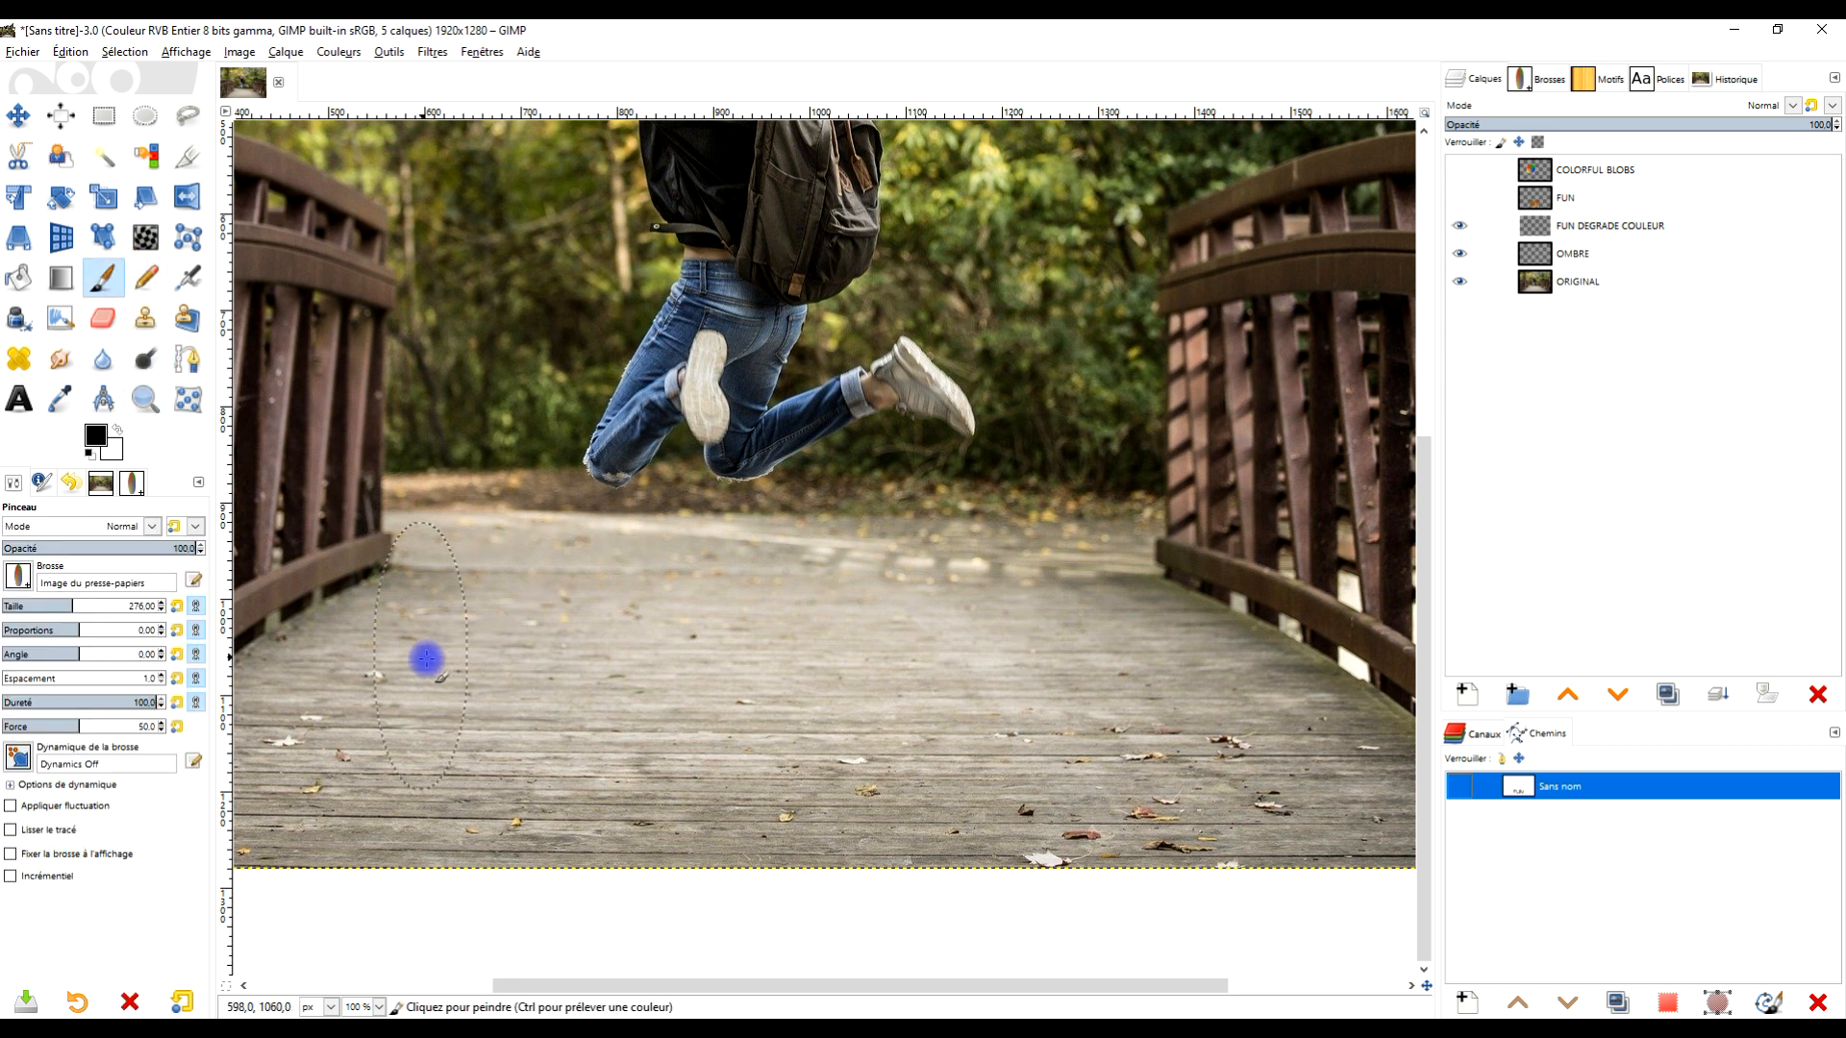
click(39, 604)
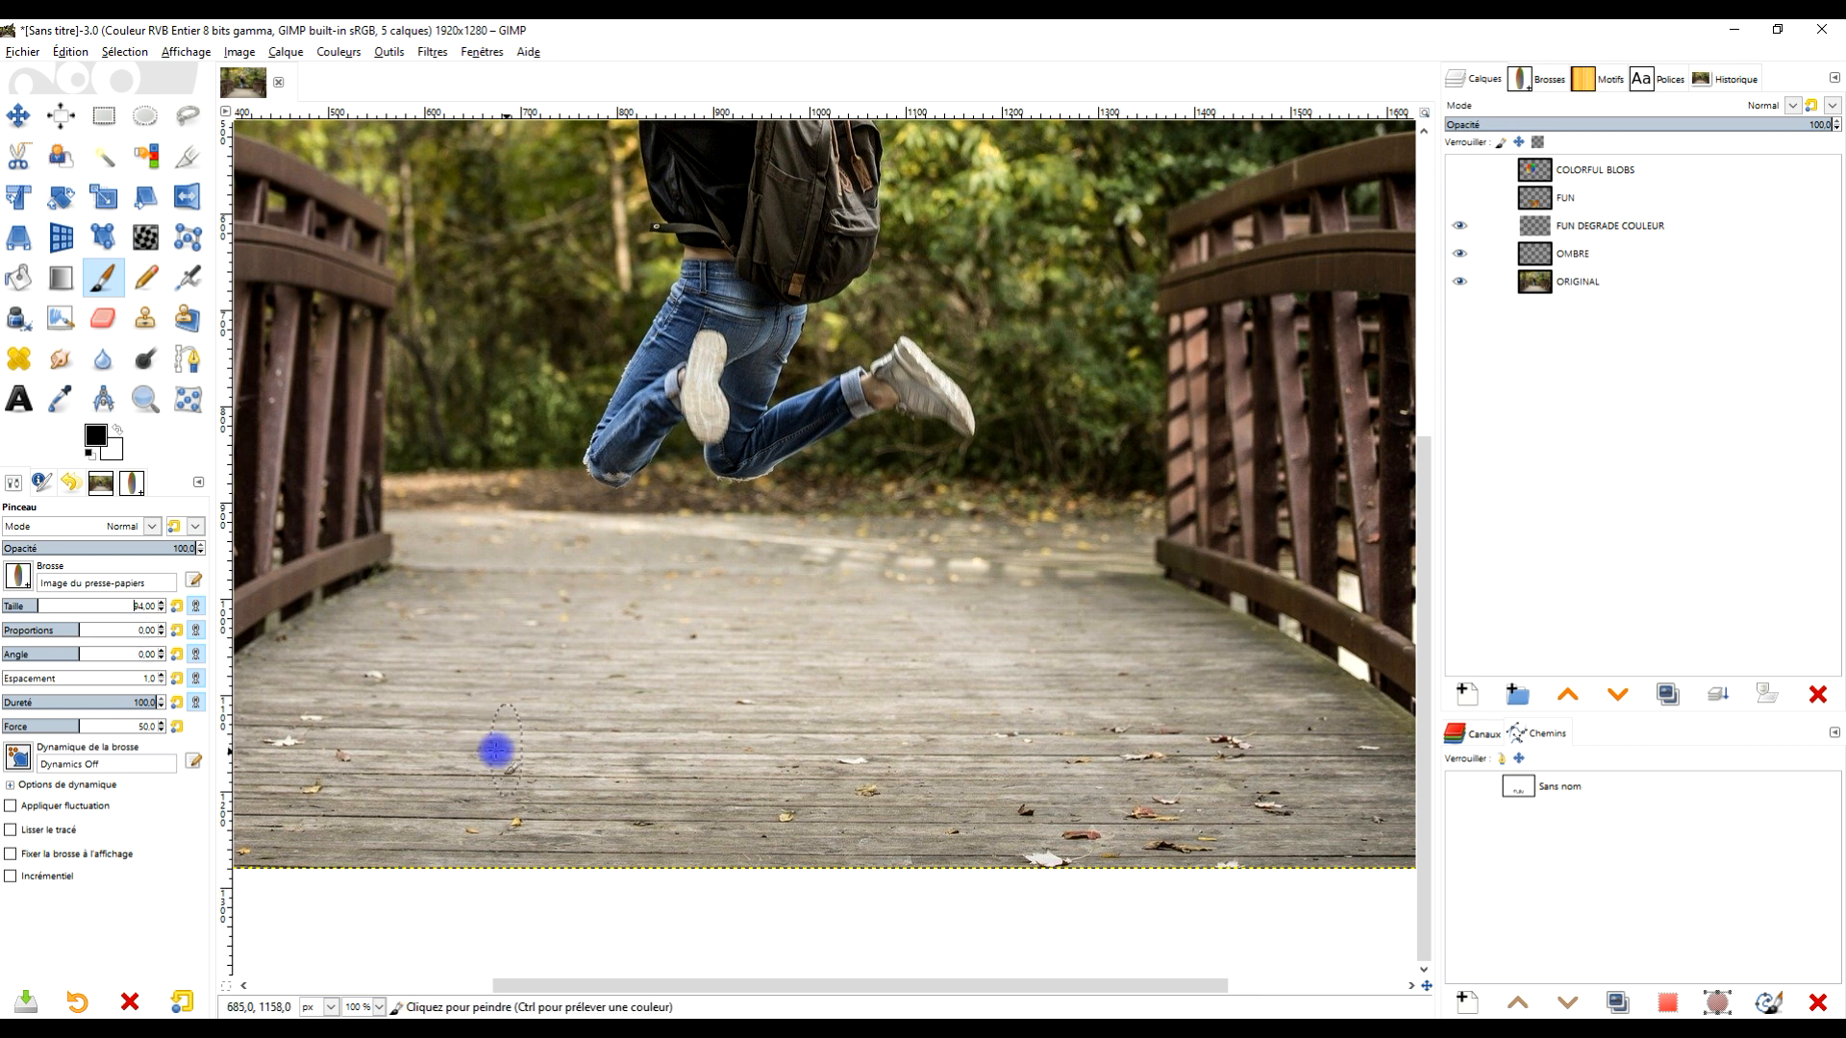
click(32, 606)
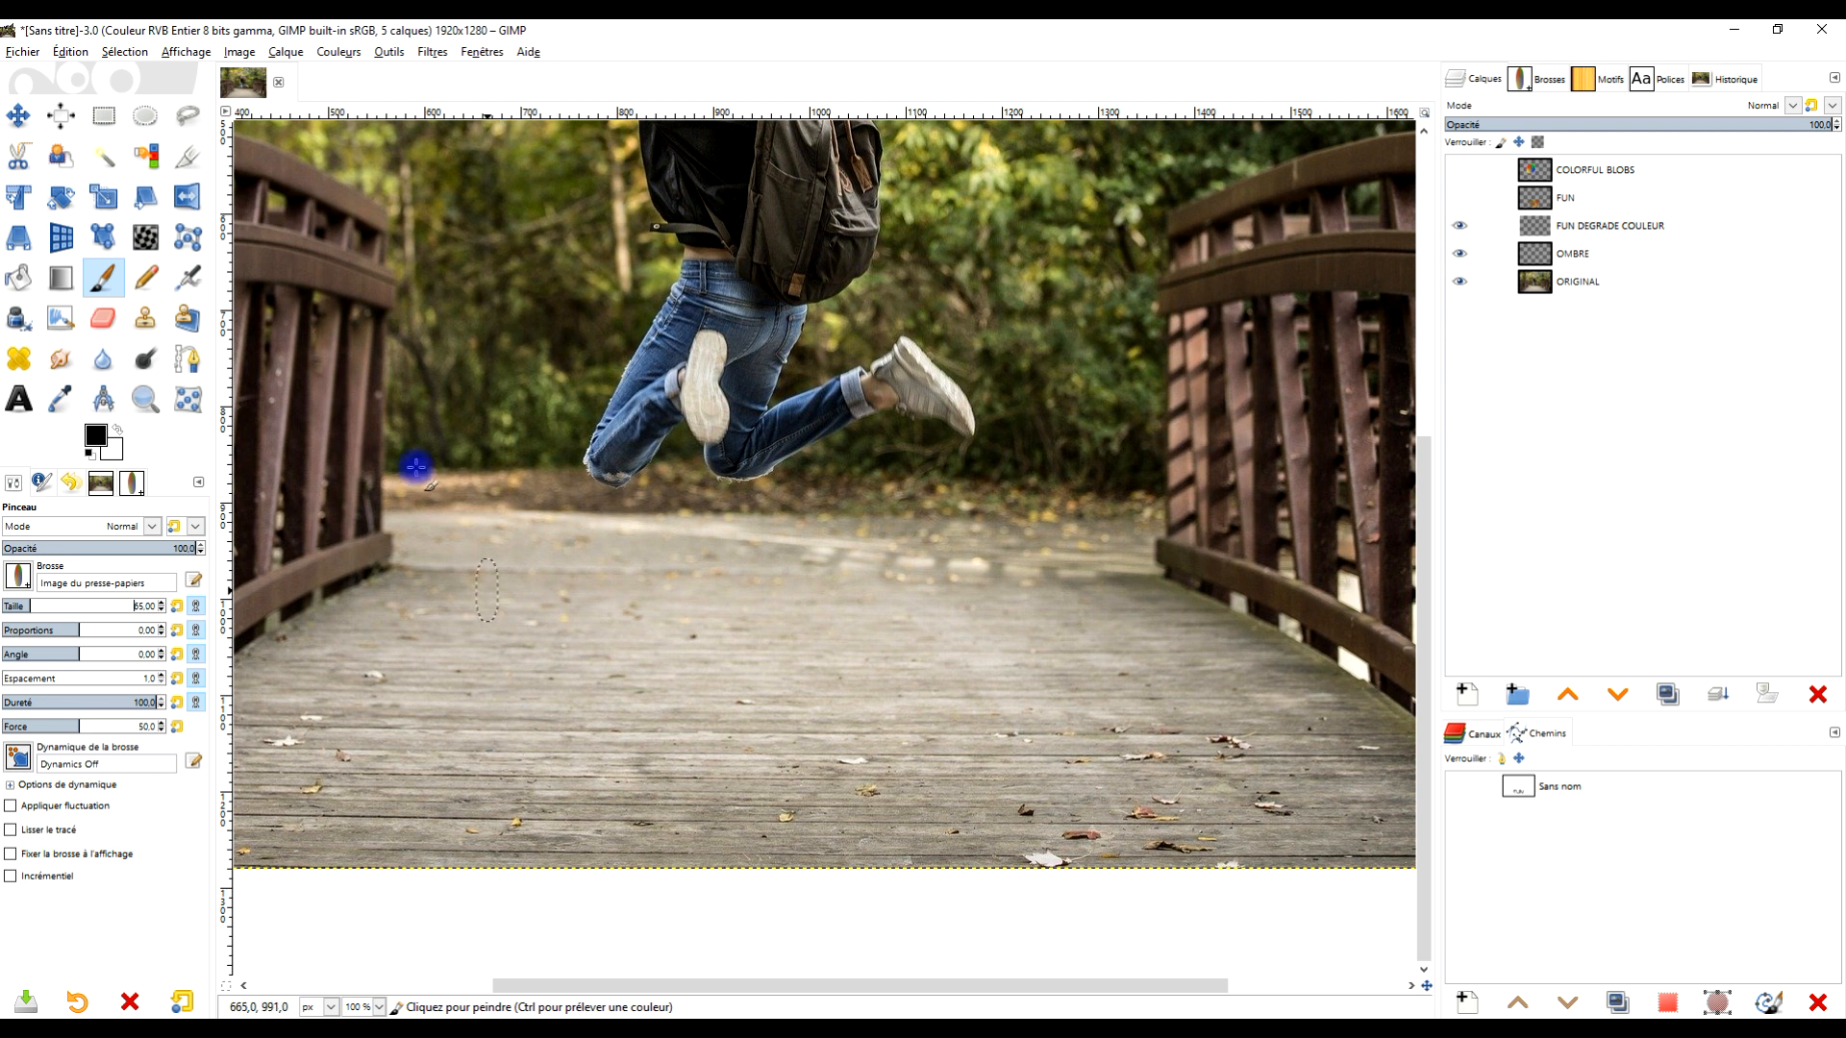
- Stroke the FUN path with the Paintbrush paint tool onto the FUN DEGRADE COULEUR layer
double_click(1521, 783)
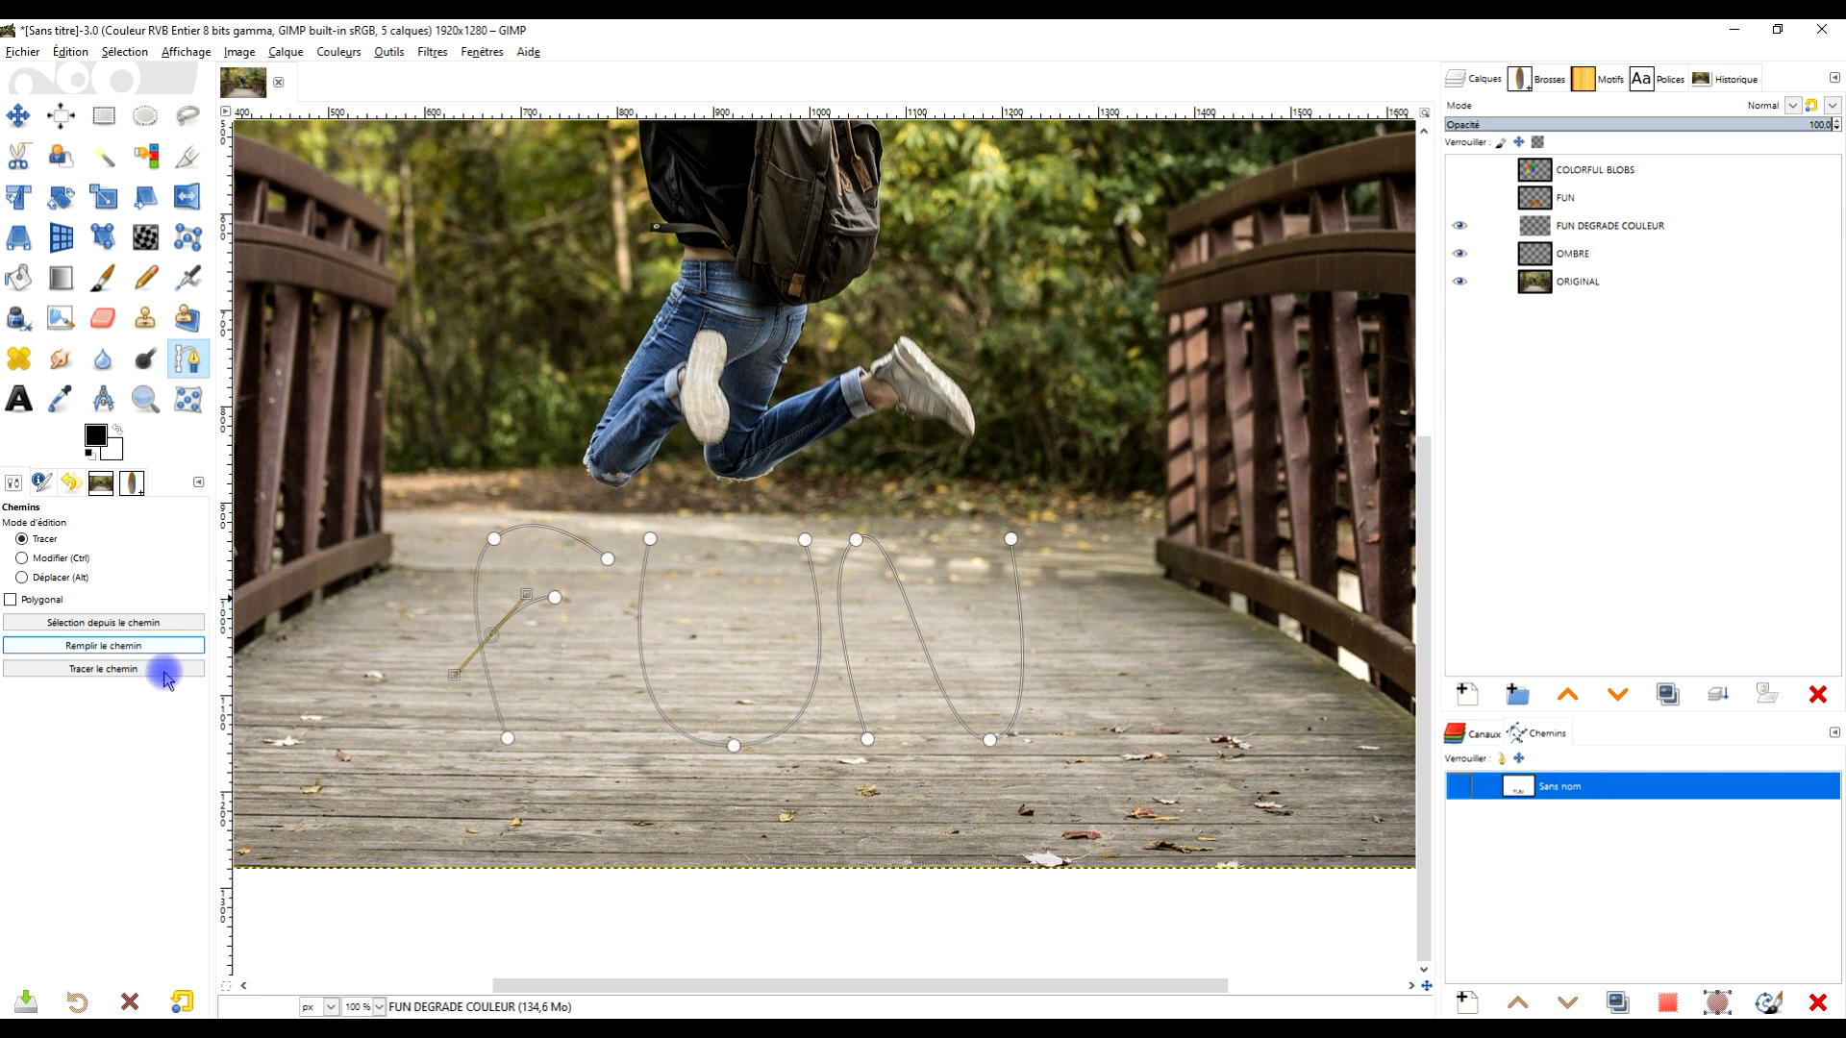
click(112, 667)
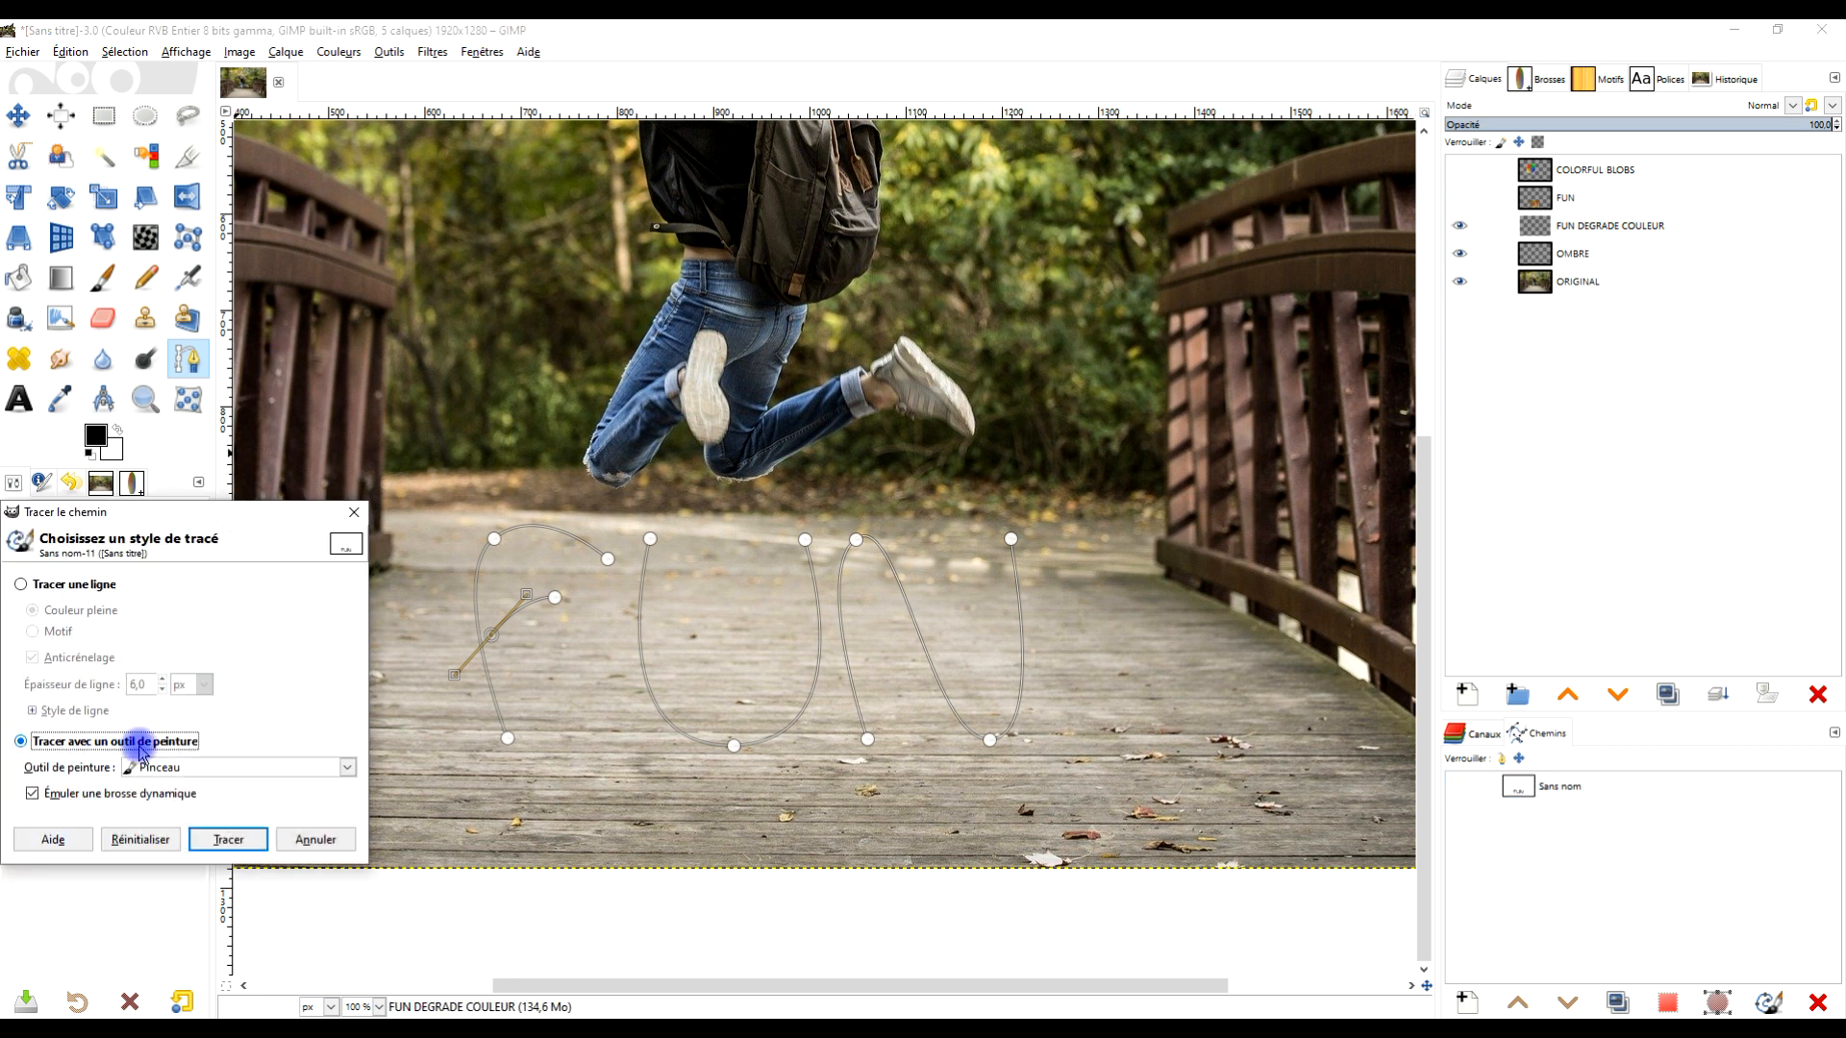
click(227, 839)
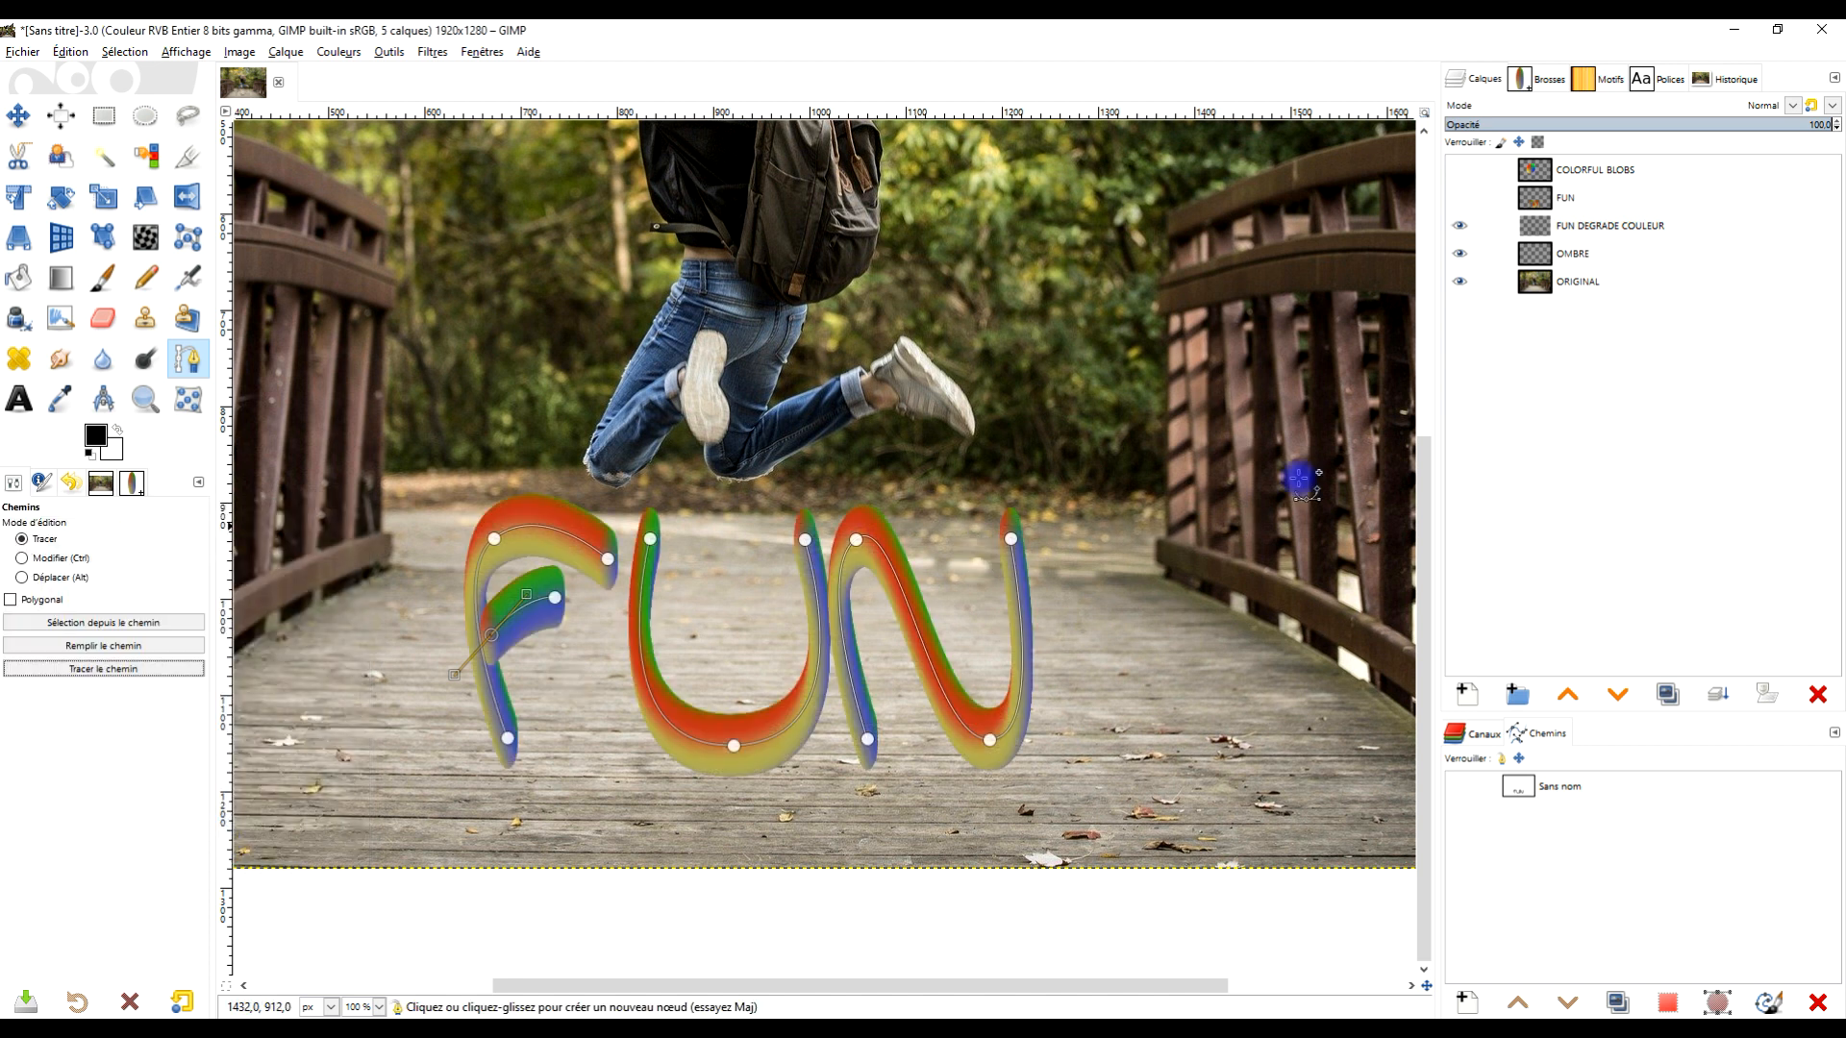
- Boost the saturation of the FUN DEGRADE COULEUR strokes with Hue-Saturation and set the hue to -3.2
ctrl+scroll(899, 639, up, 2)
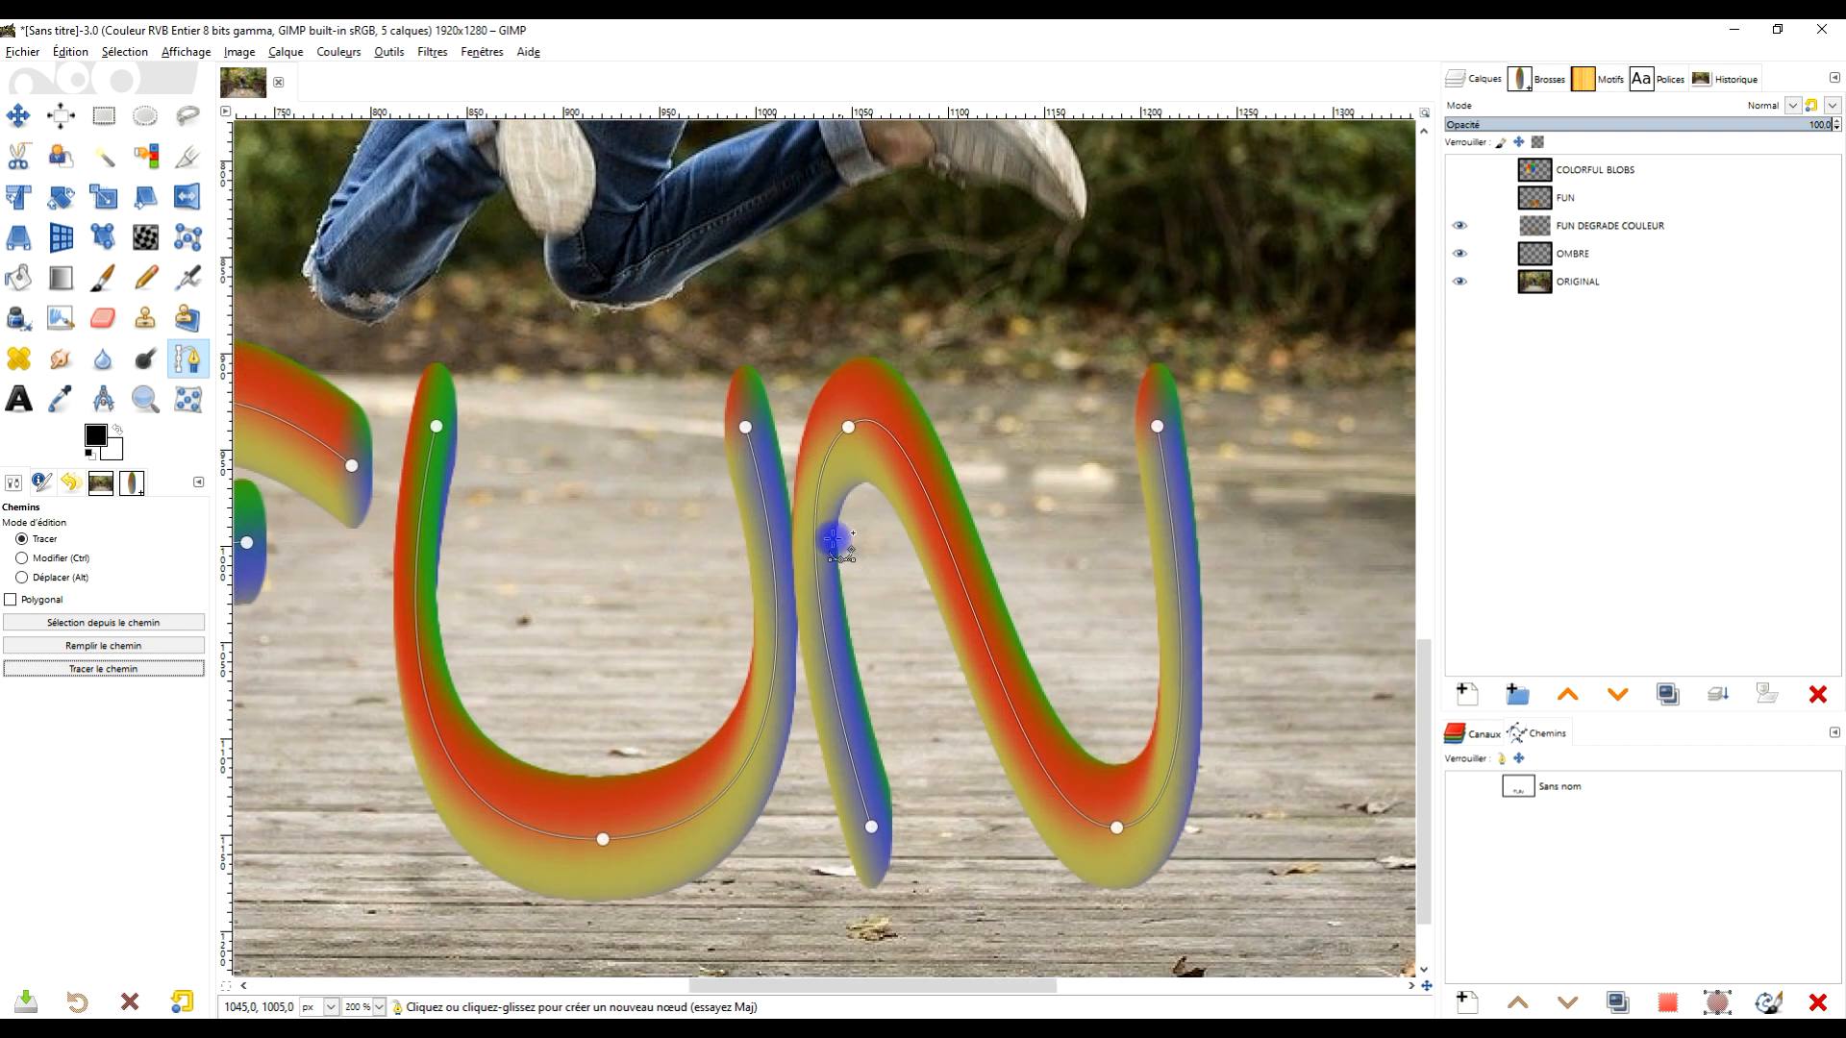
ctrl+scroll(836, 598, down, 2)
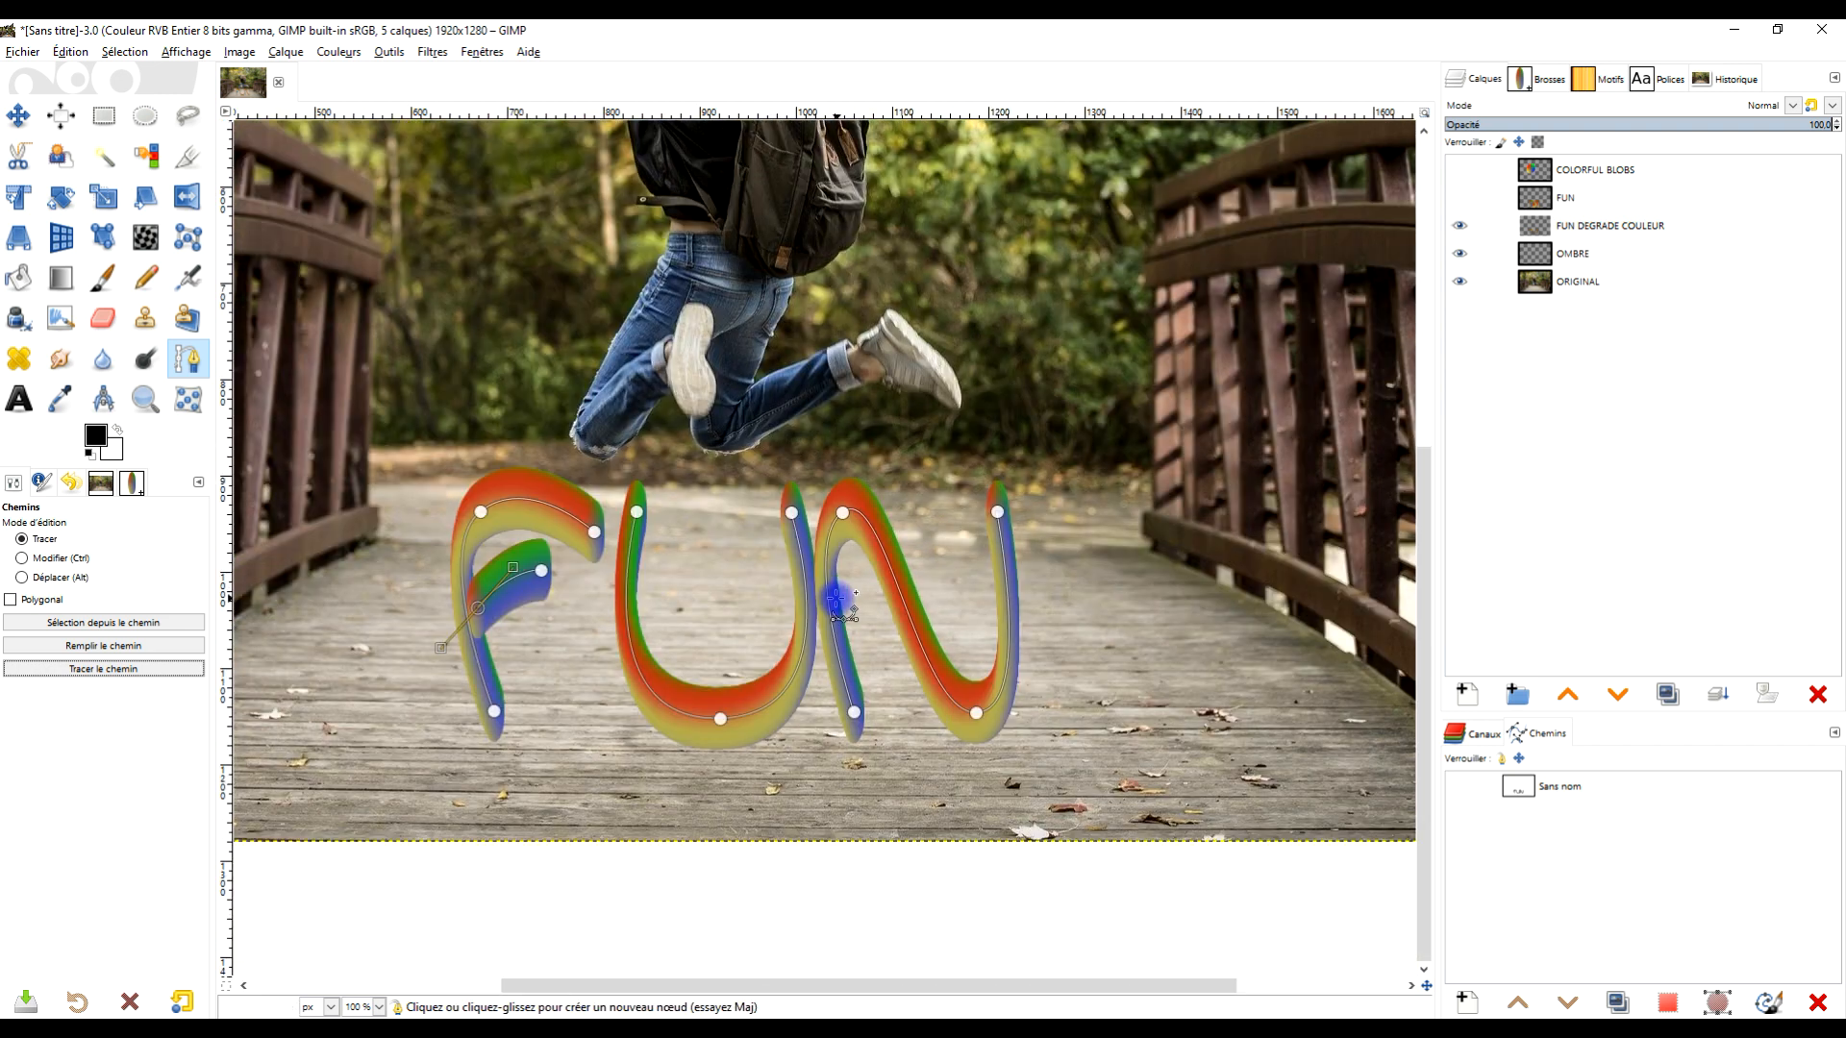
ctrl+scroll(836, 599, up, 2)
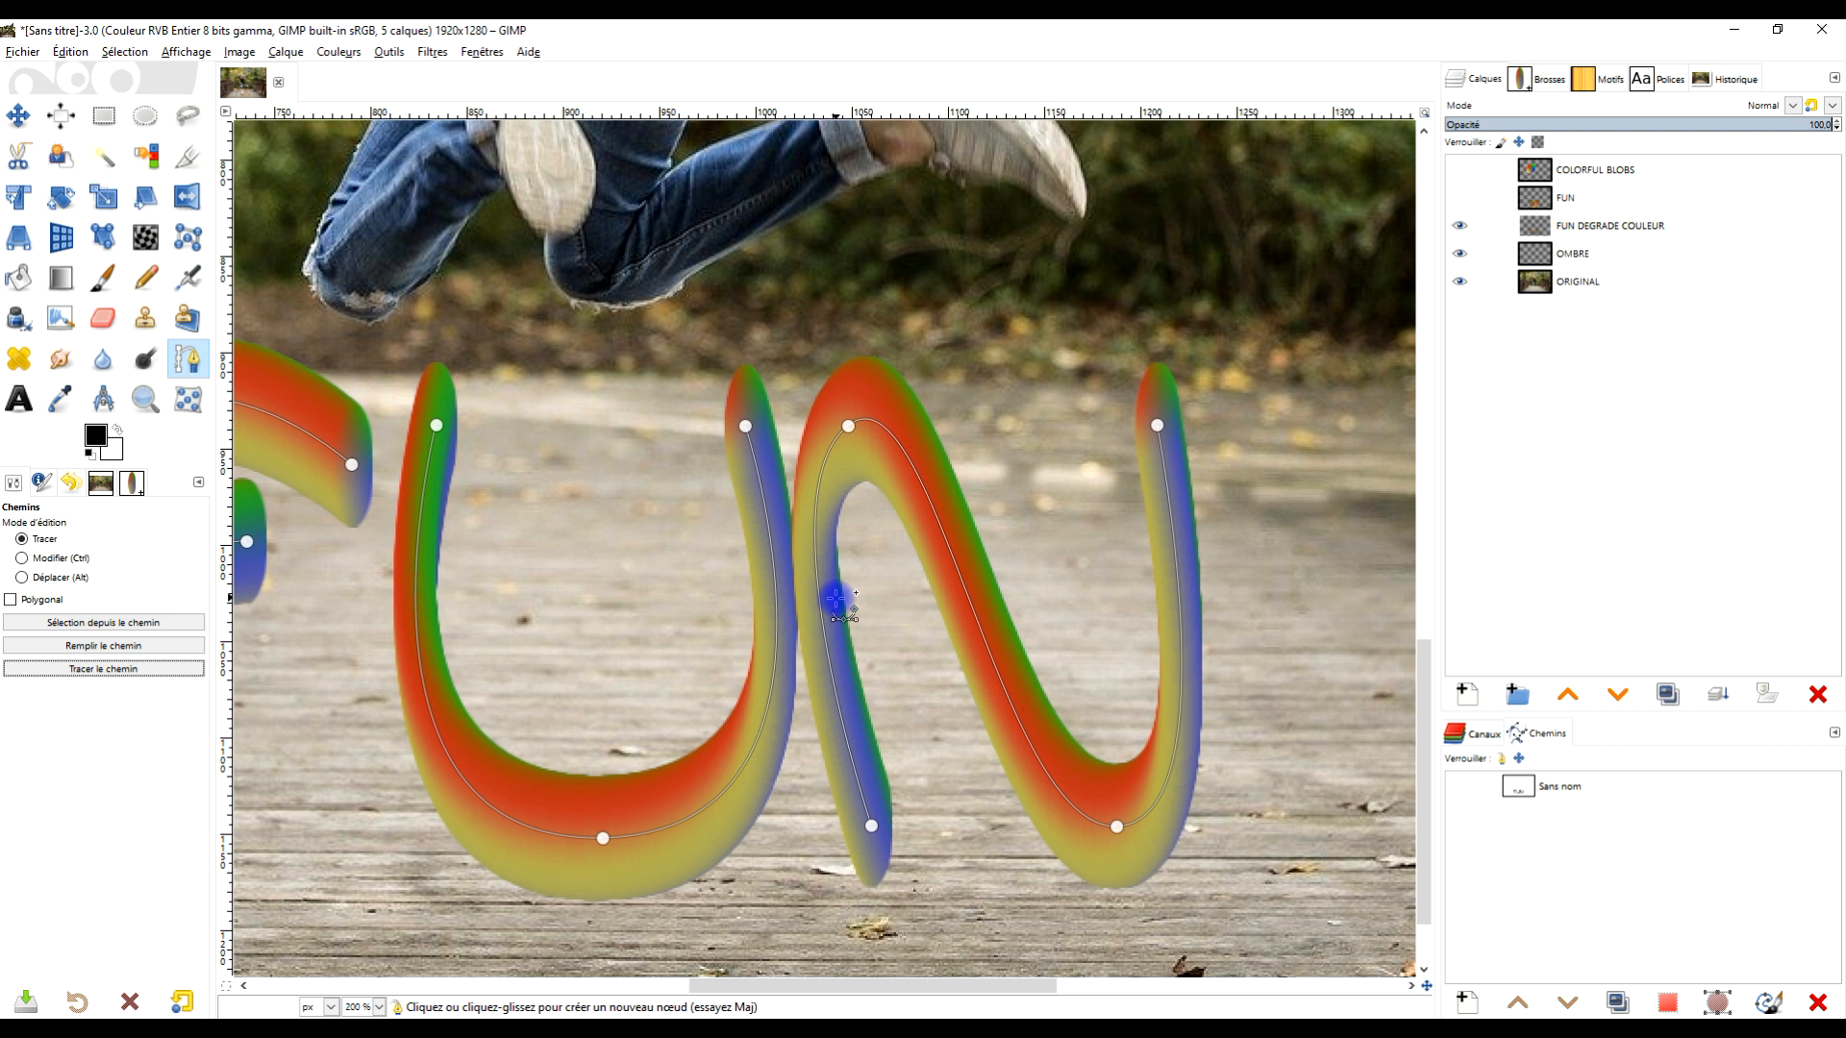
ctrl+scroll(836, 599, down, 2)
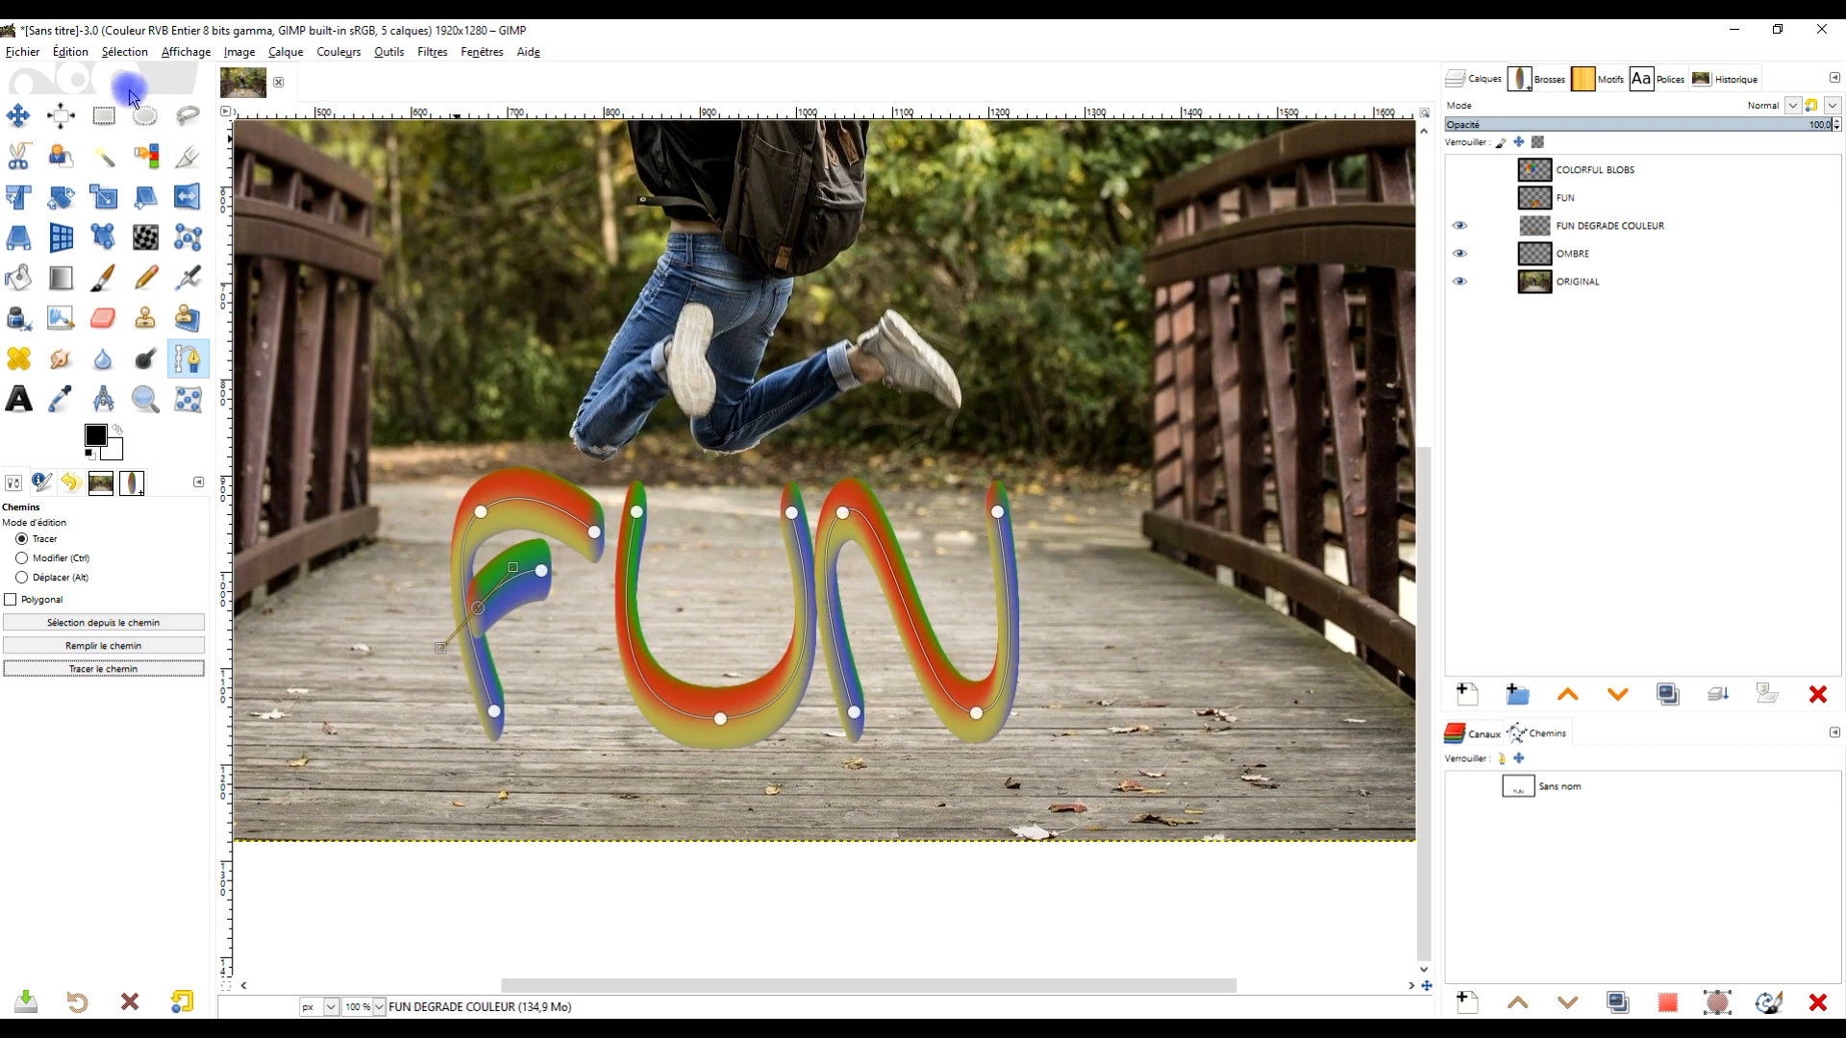
click(105, 117)
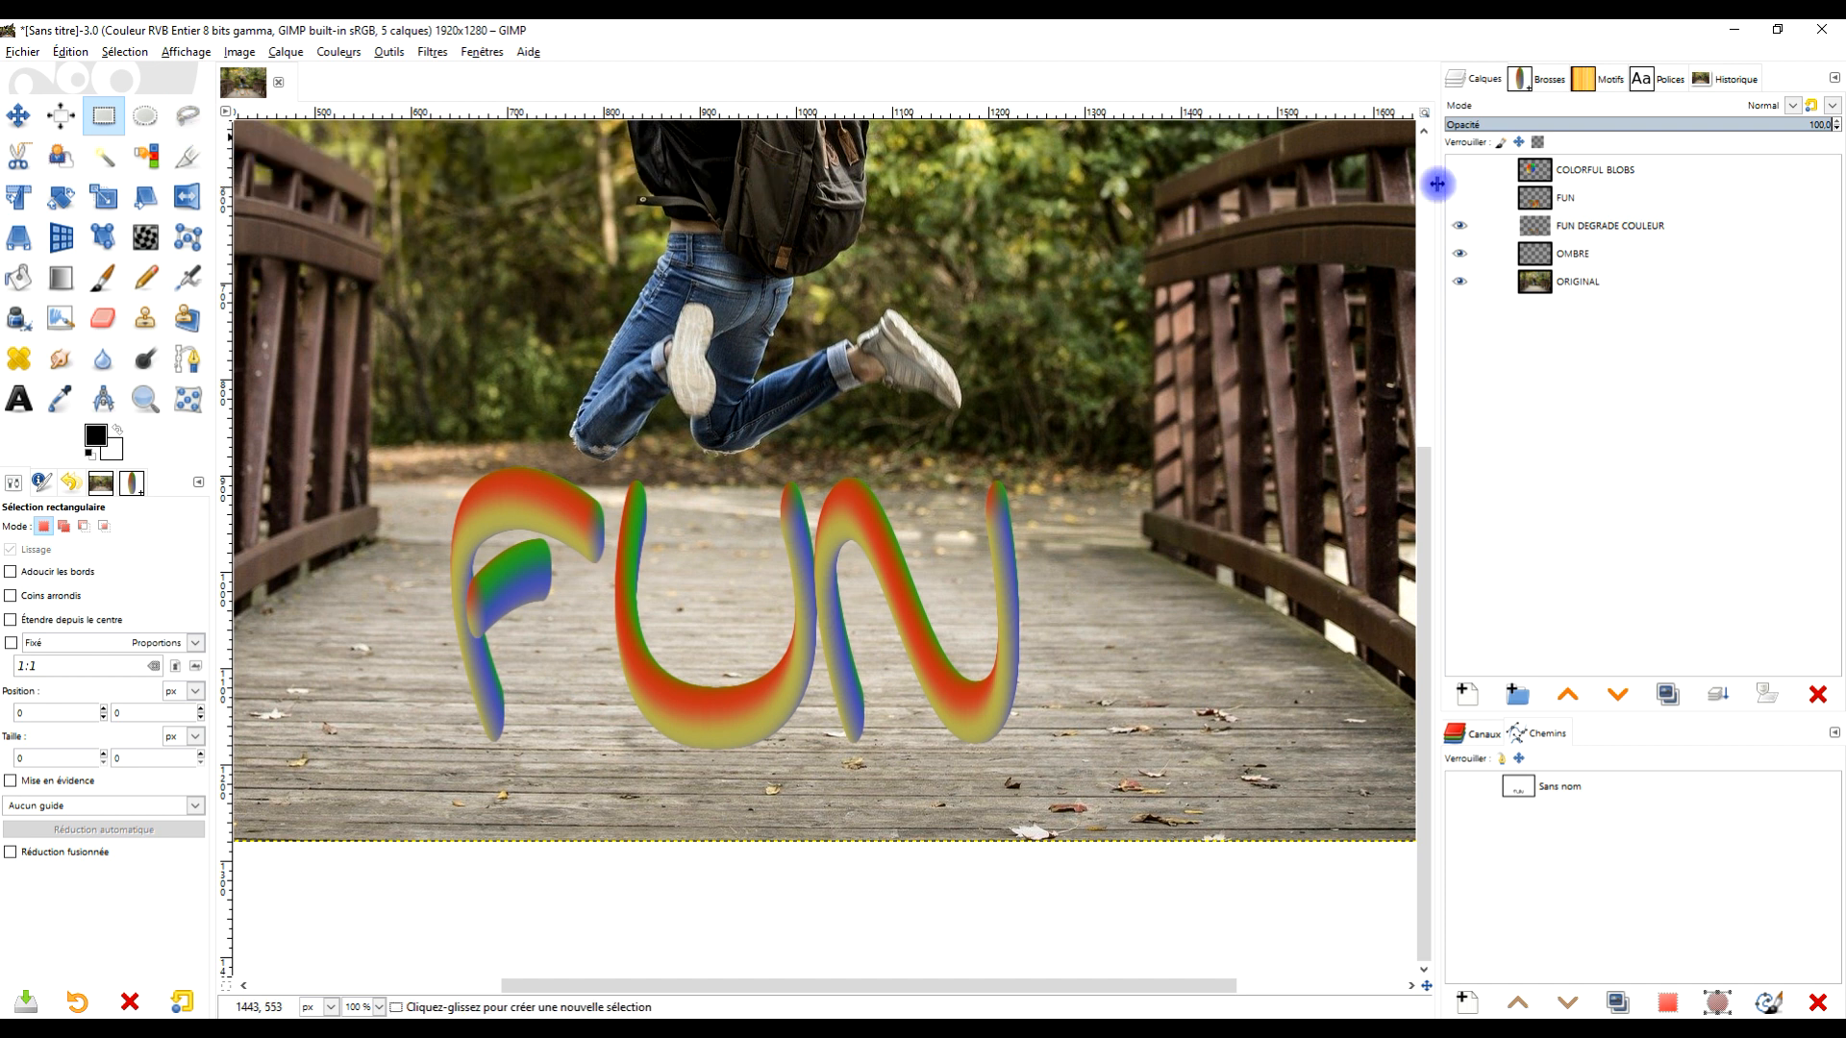
click(1652, 237)
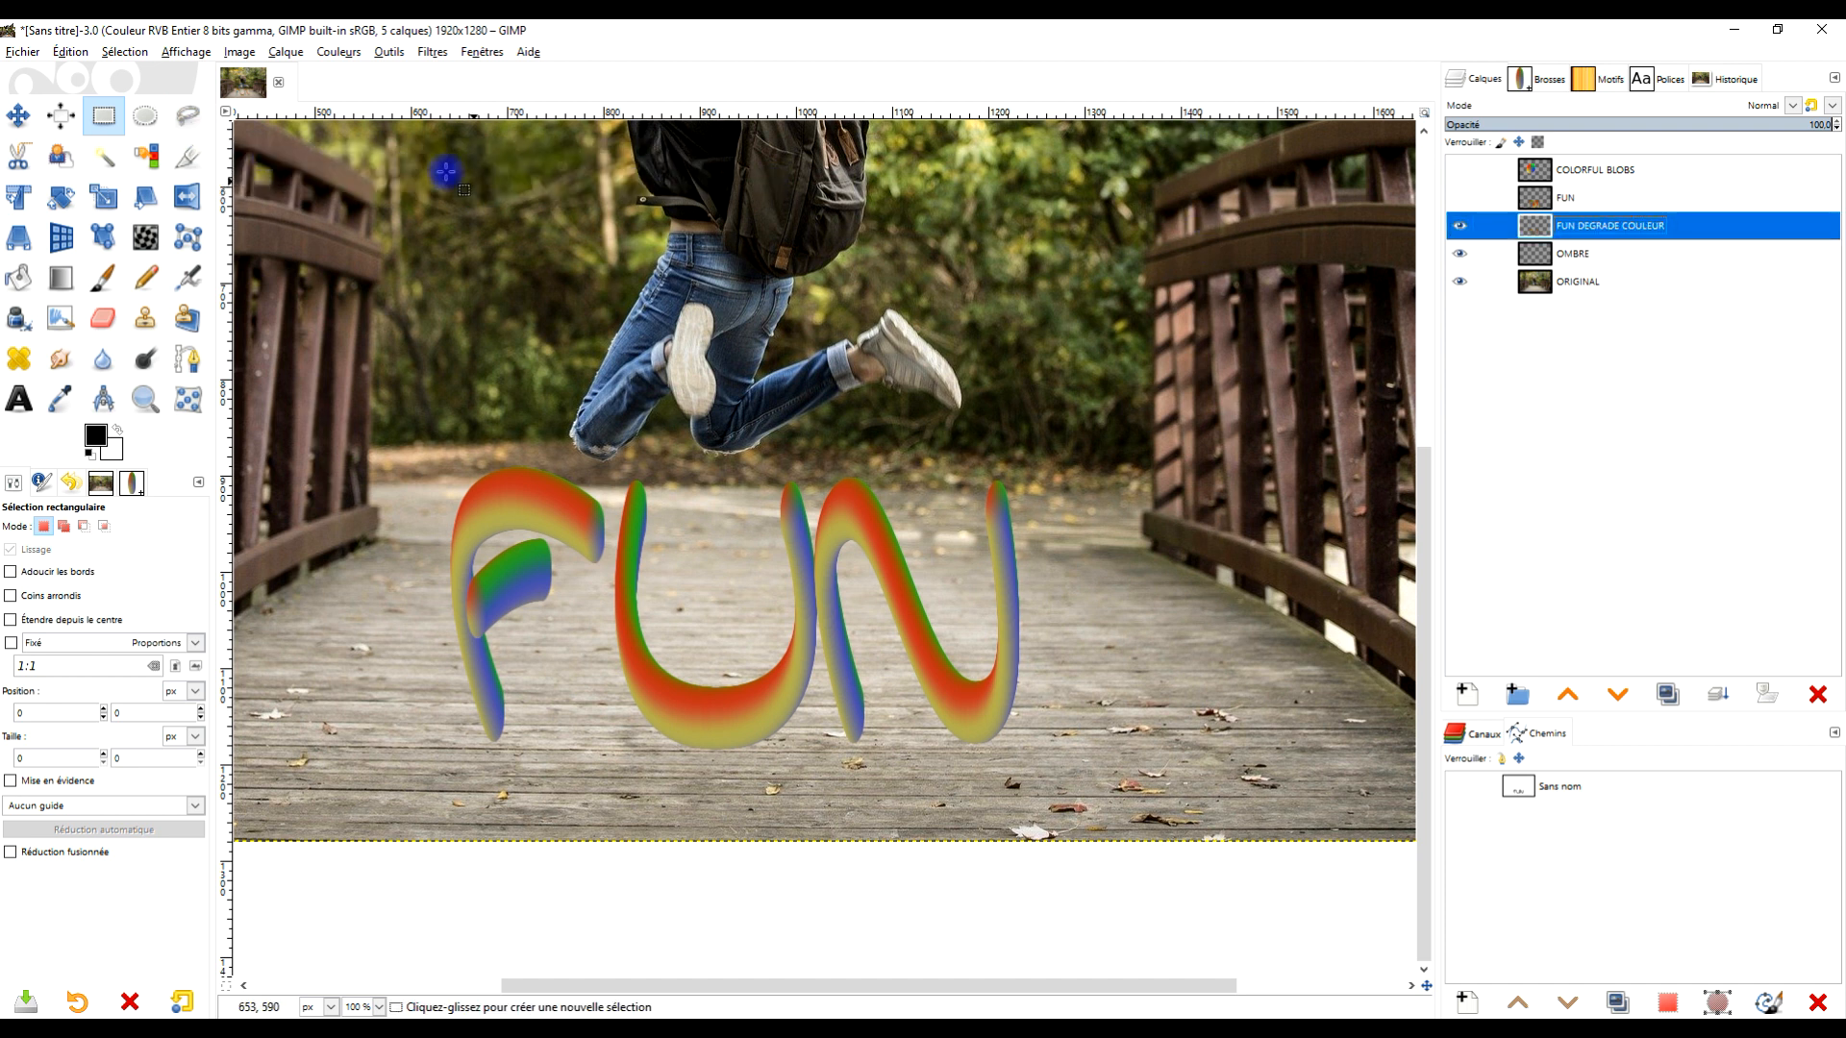
click(339, 53)
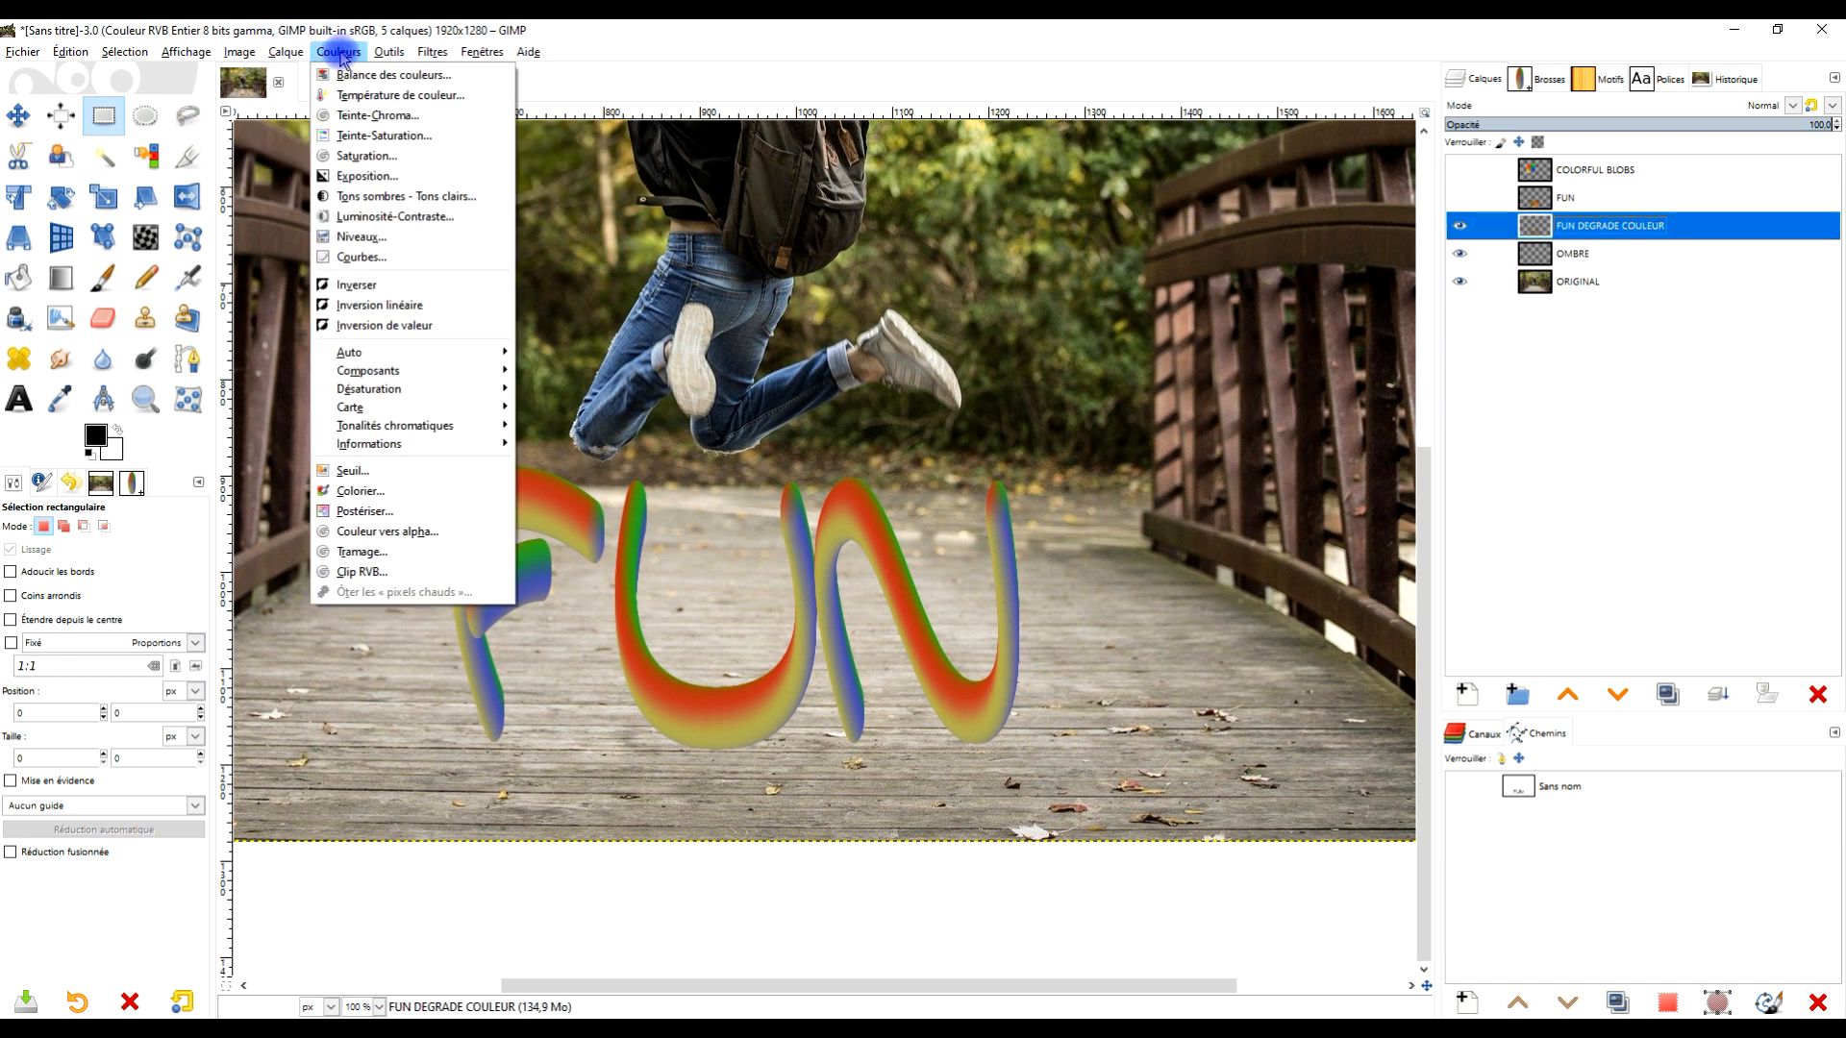
click(402, 139)
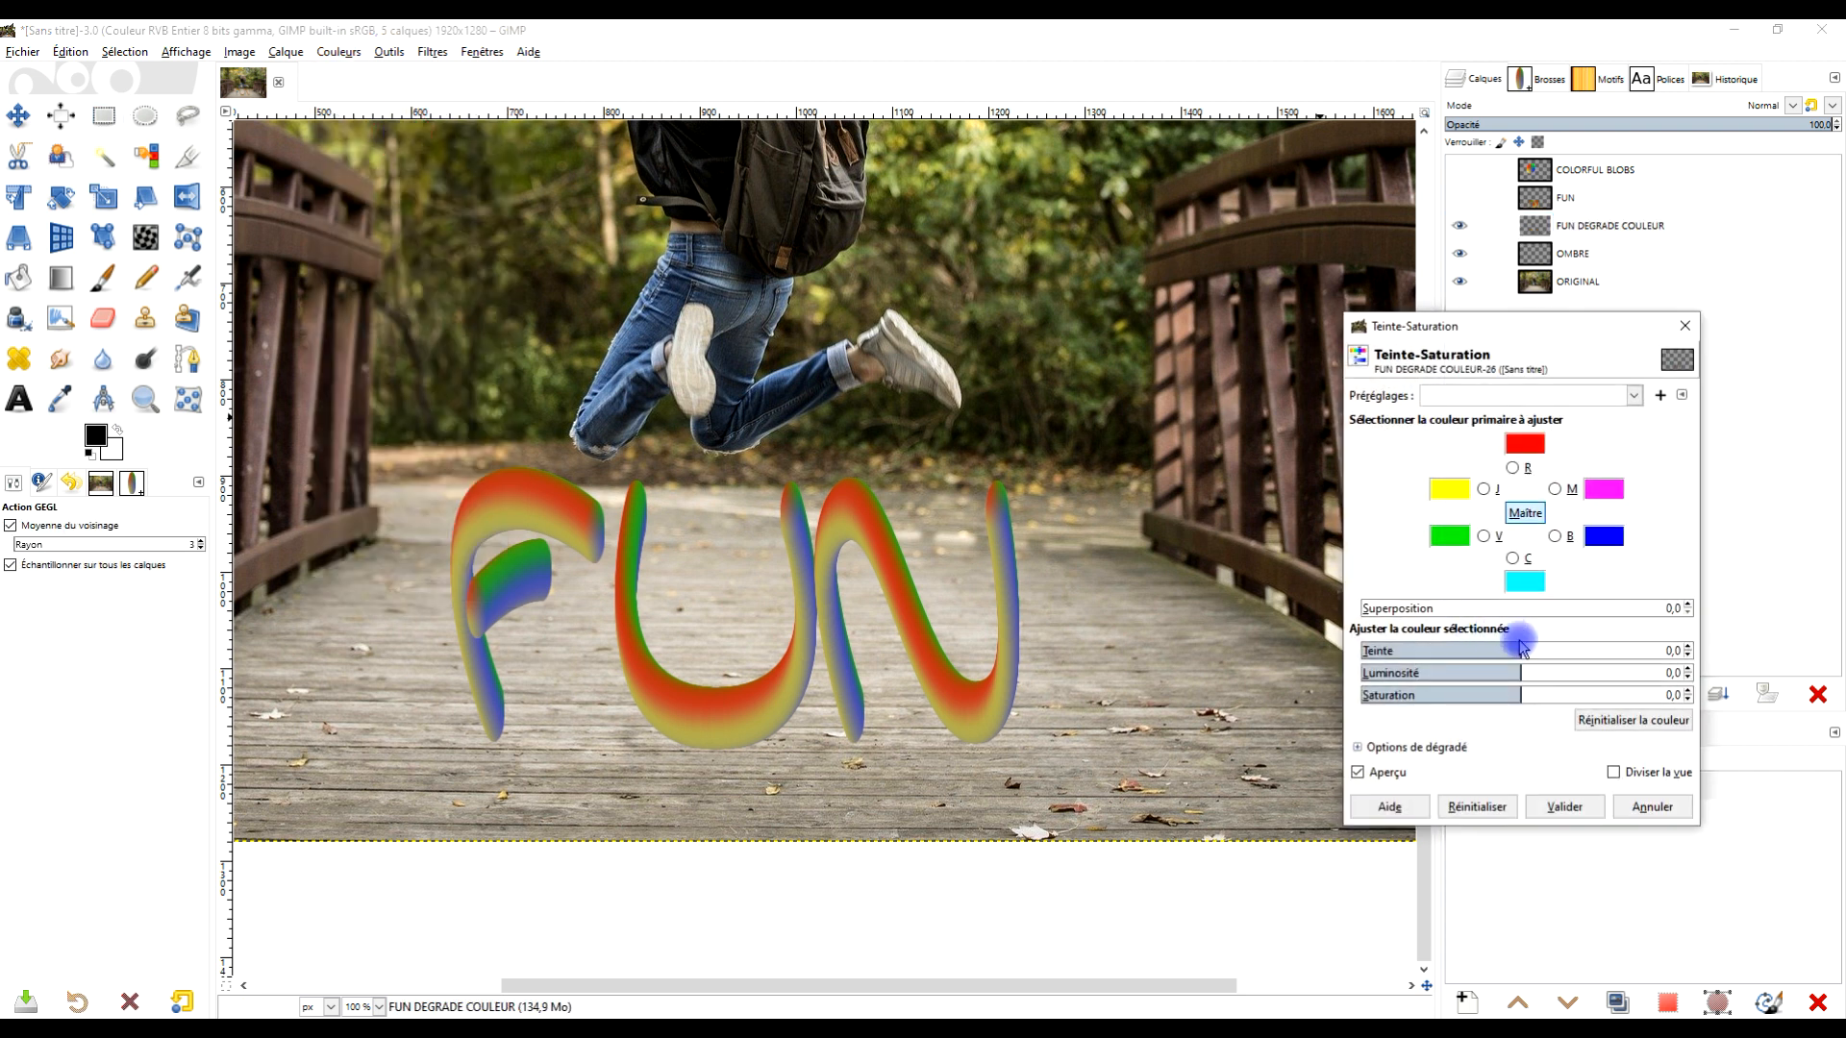
drag(1521, 691, 1602, 692)
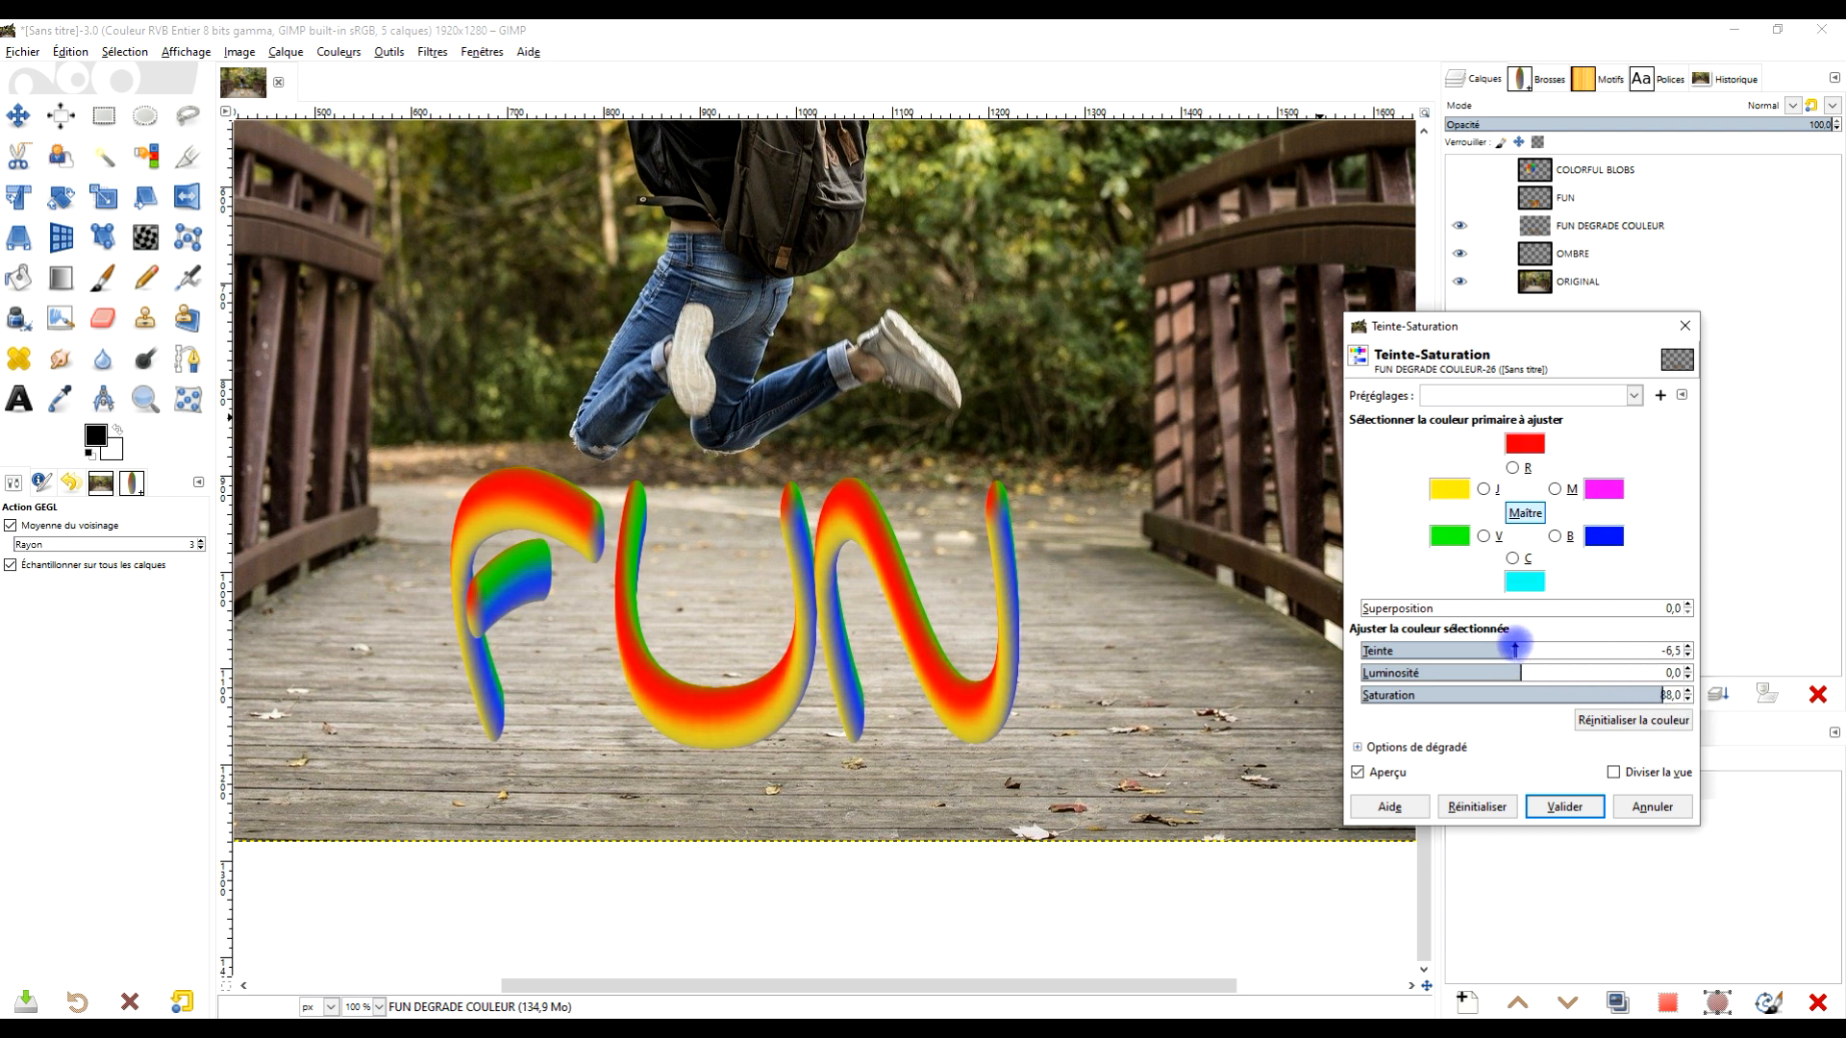
mouse_move(1519, 649)
mouse_down()
mouse_move(1540, 650)
mouse_move(1519, 650)
mouse_up()
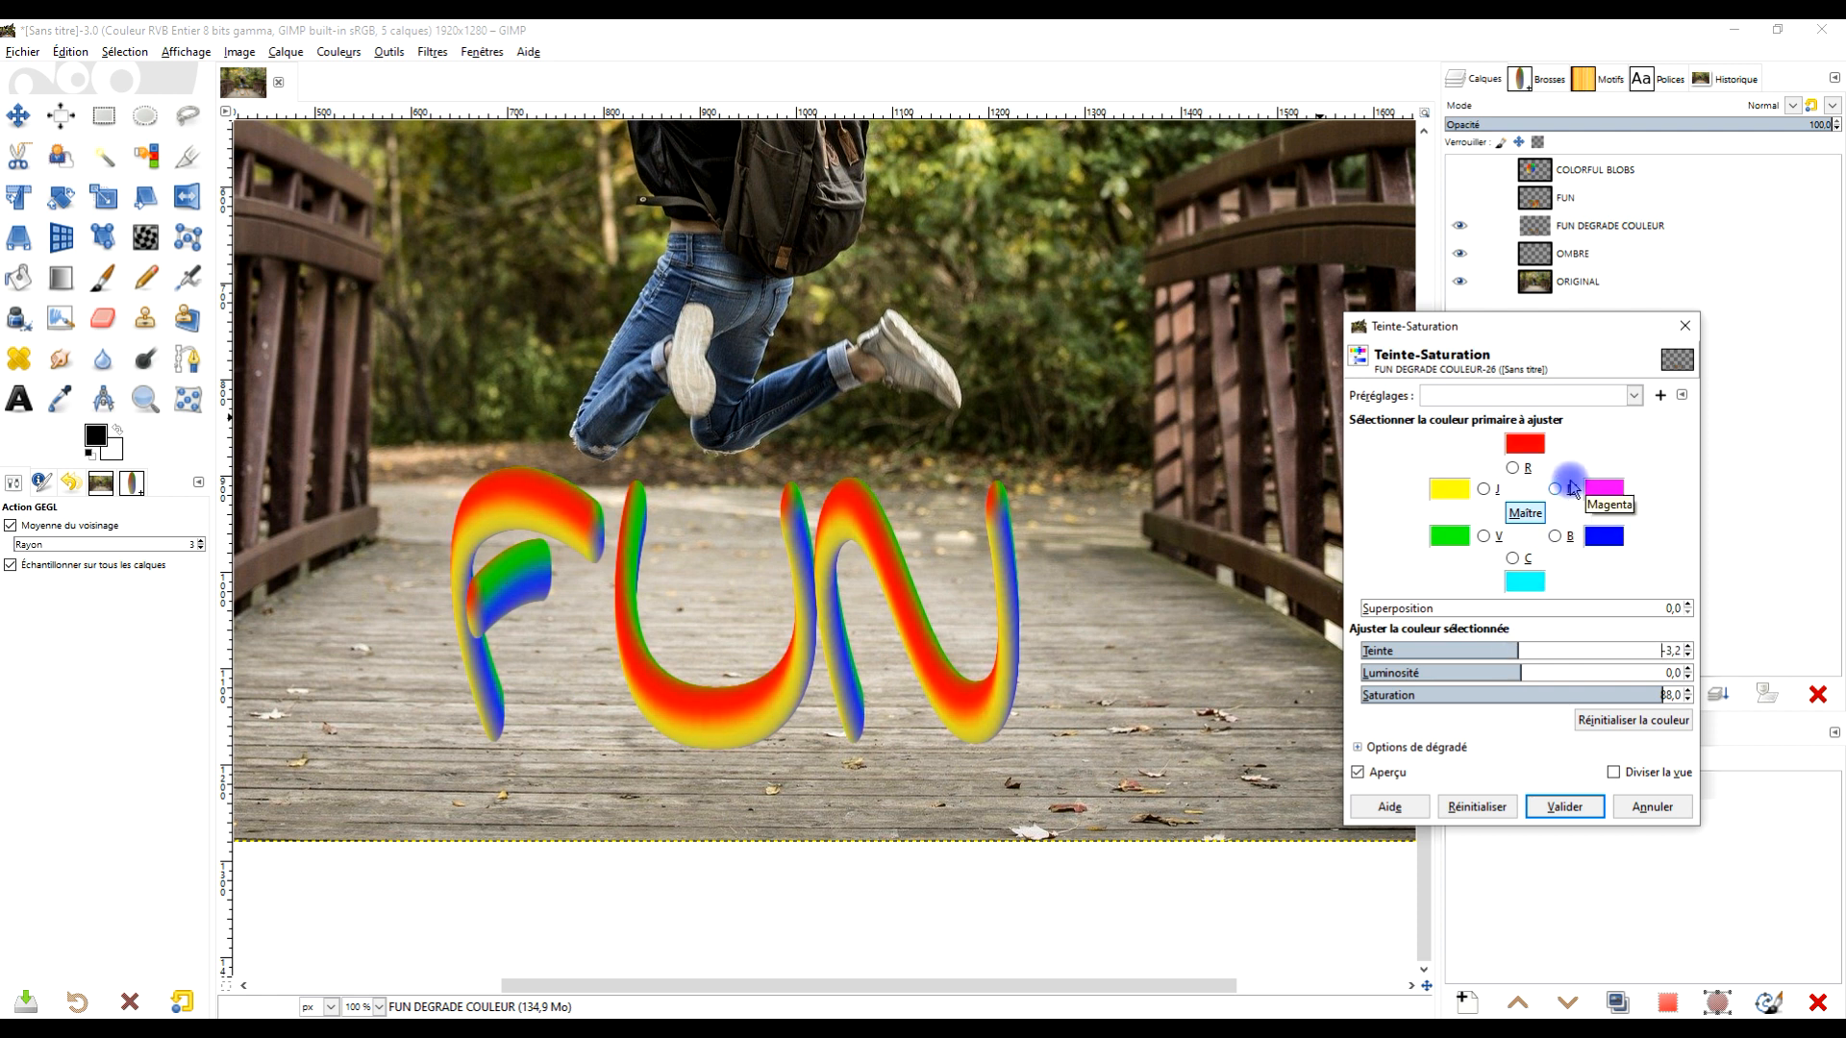
click(1562, 804)
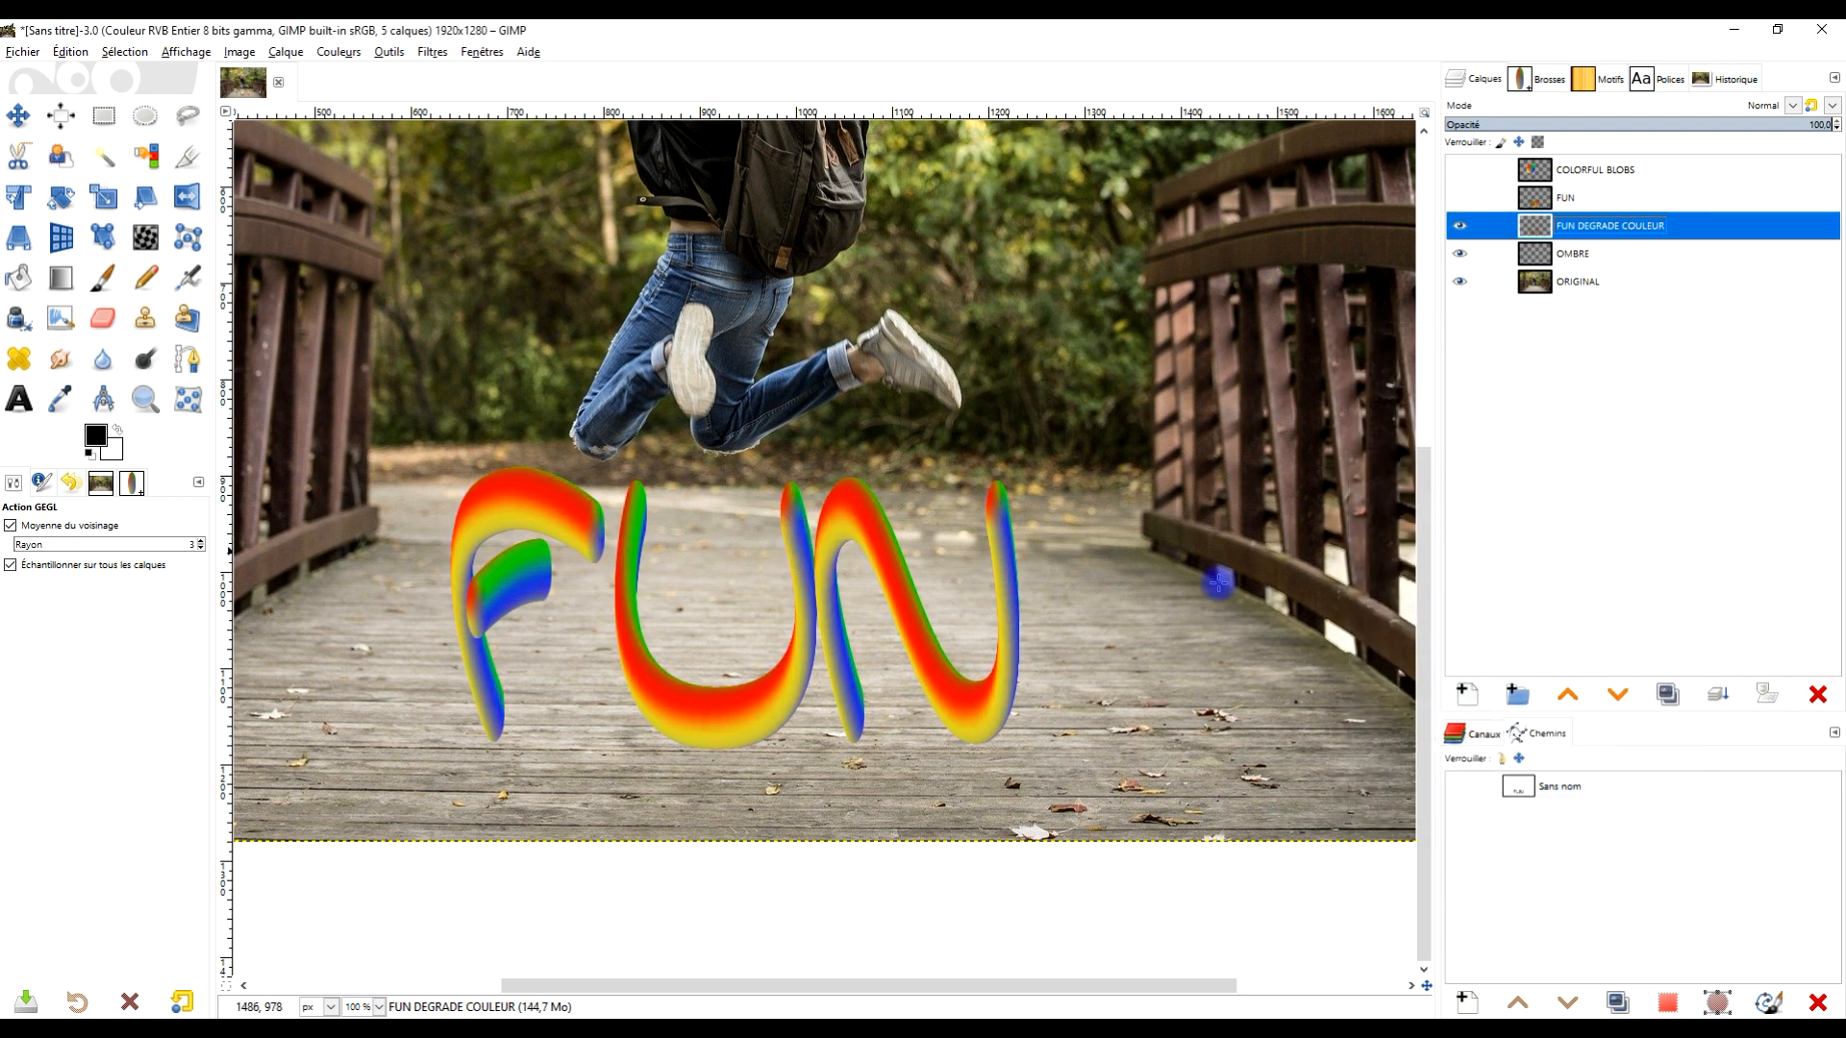
- Undo the colour adjustment, stroke and new layer, and show the FUN text layer
scroll(1004, 592, down, 2)
scroll(1000, 594, up, 3)
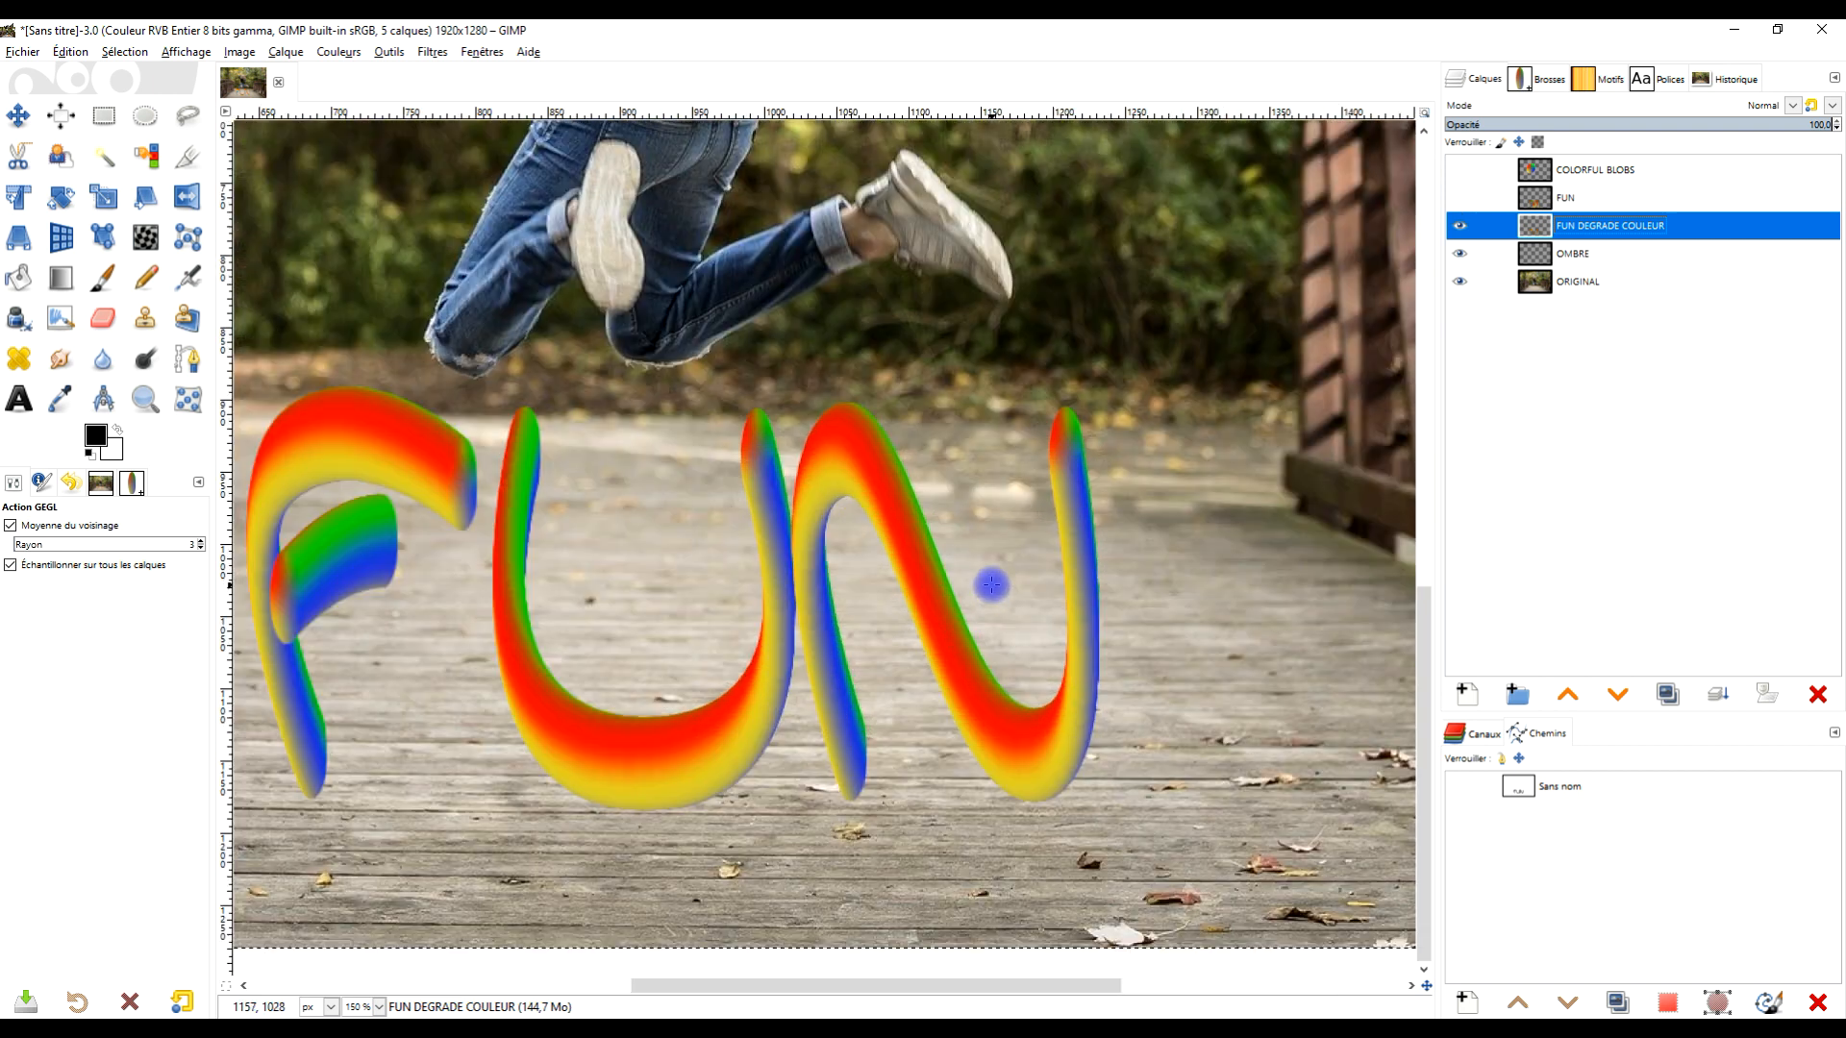
drag(993, 577, 1084, 593)
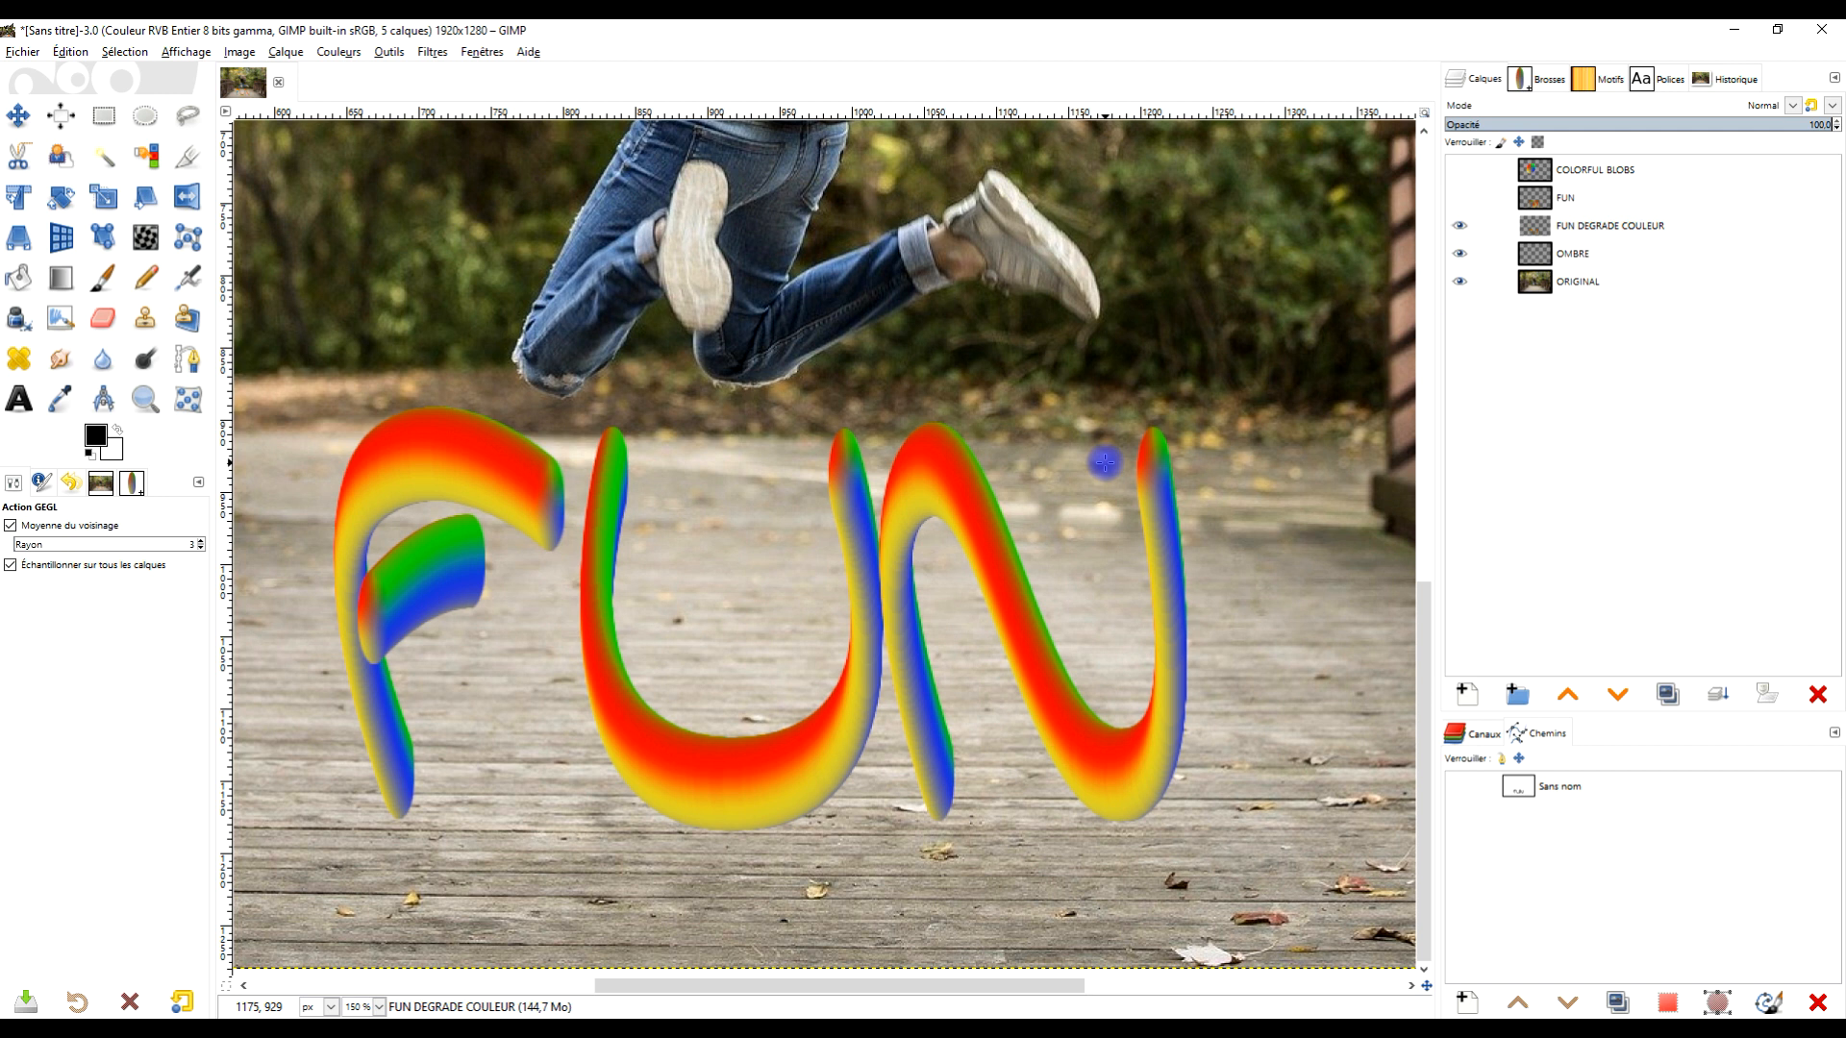
key(ctrl+z)
key(ctrl+z)
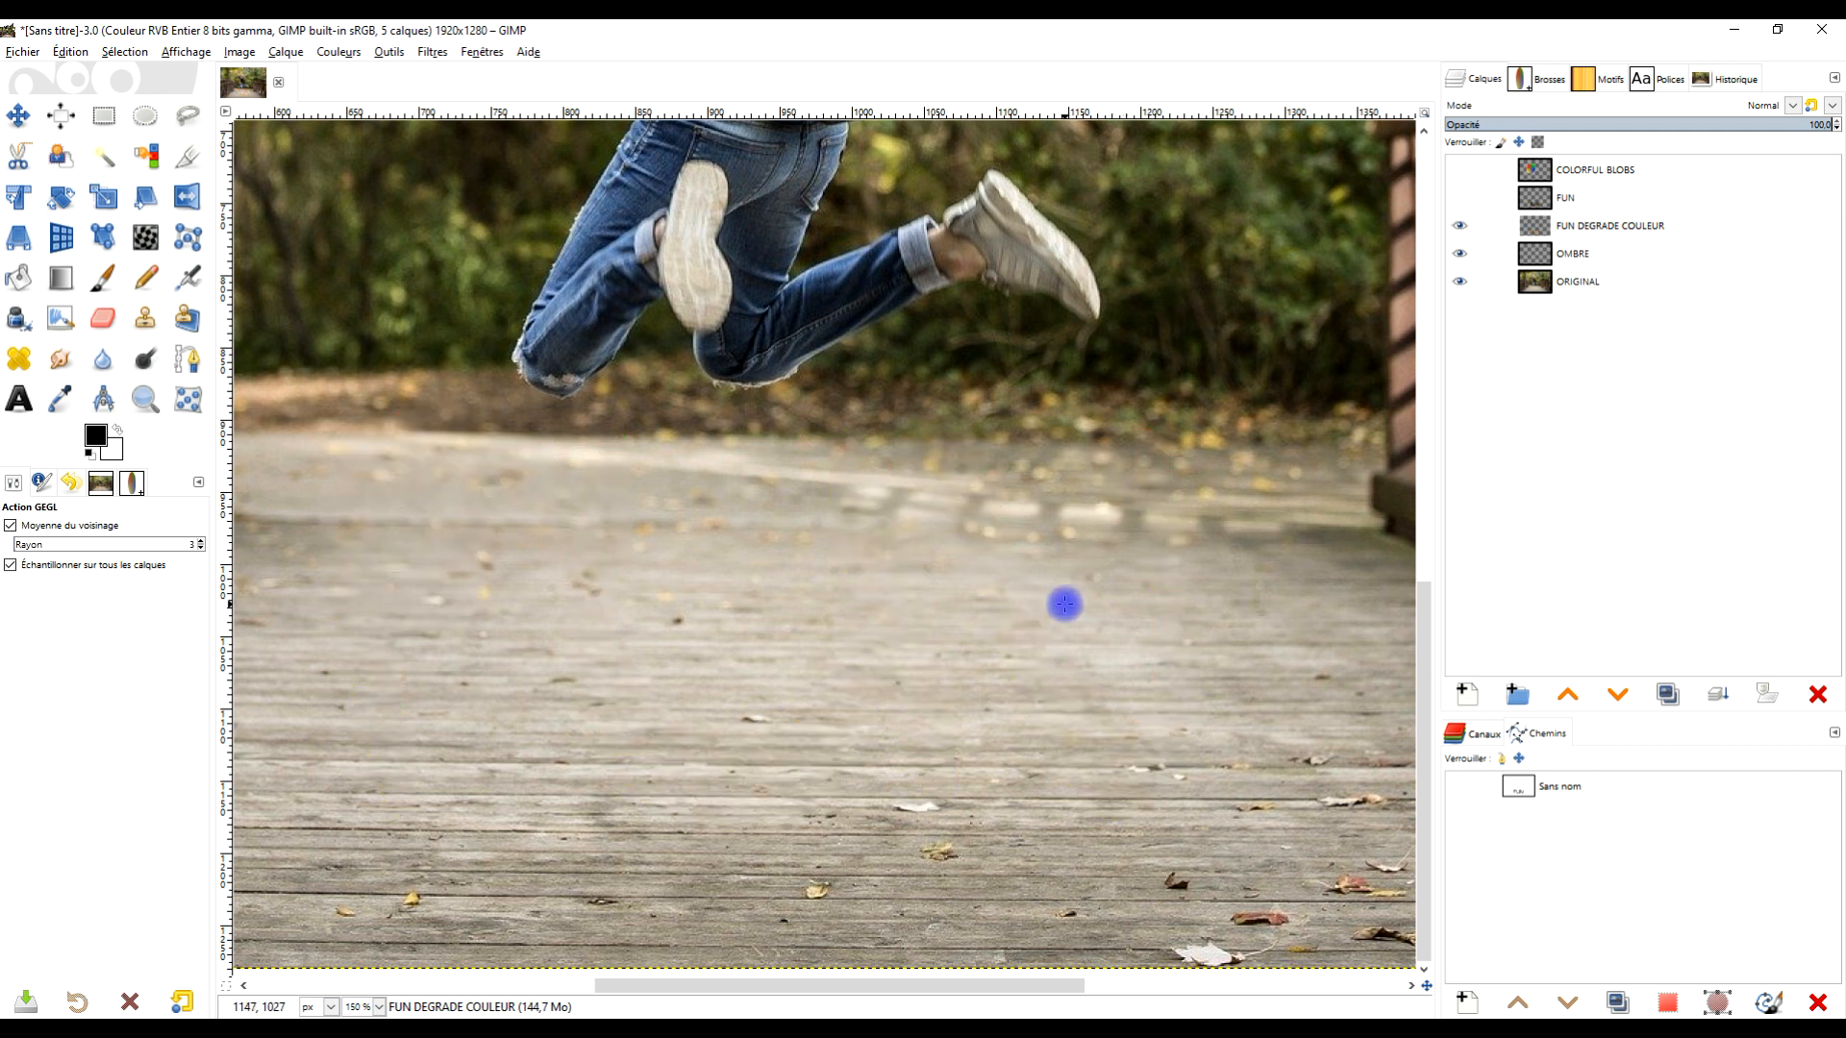
click(1634, 793)
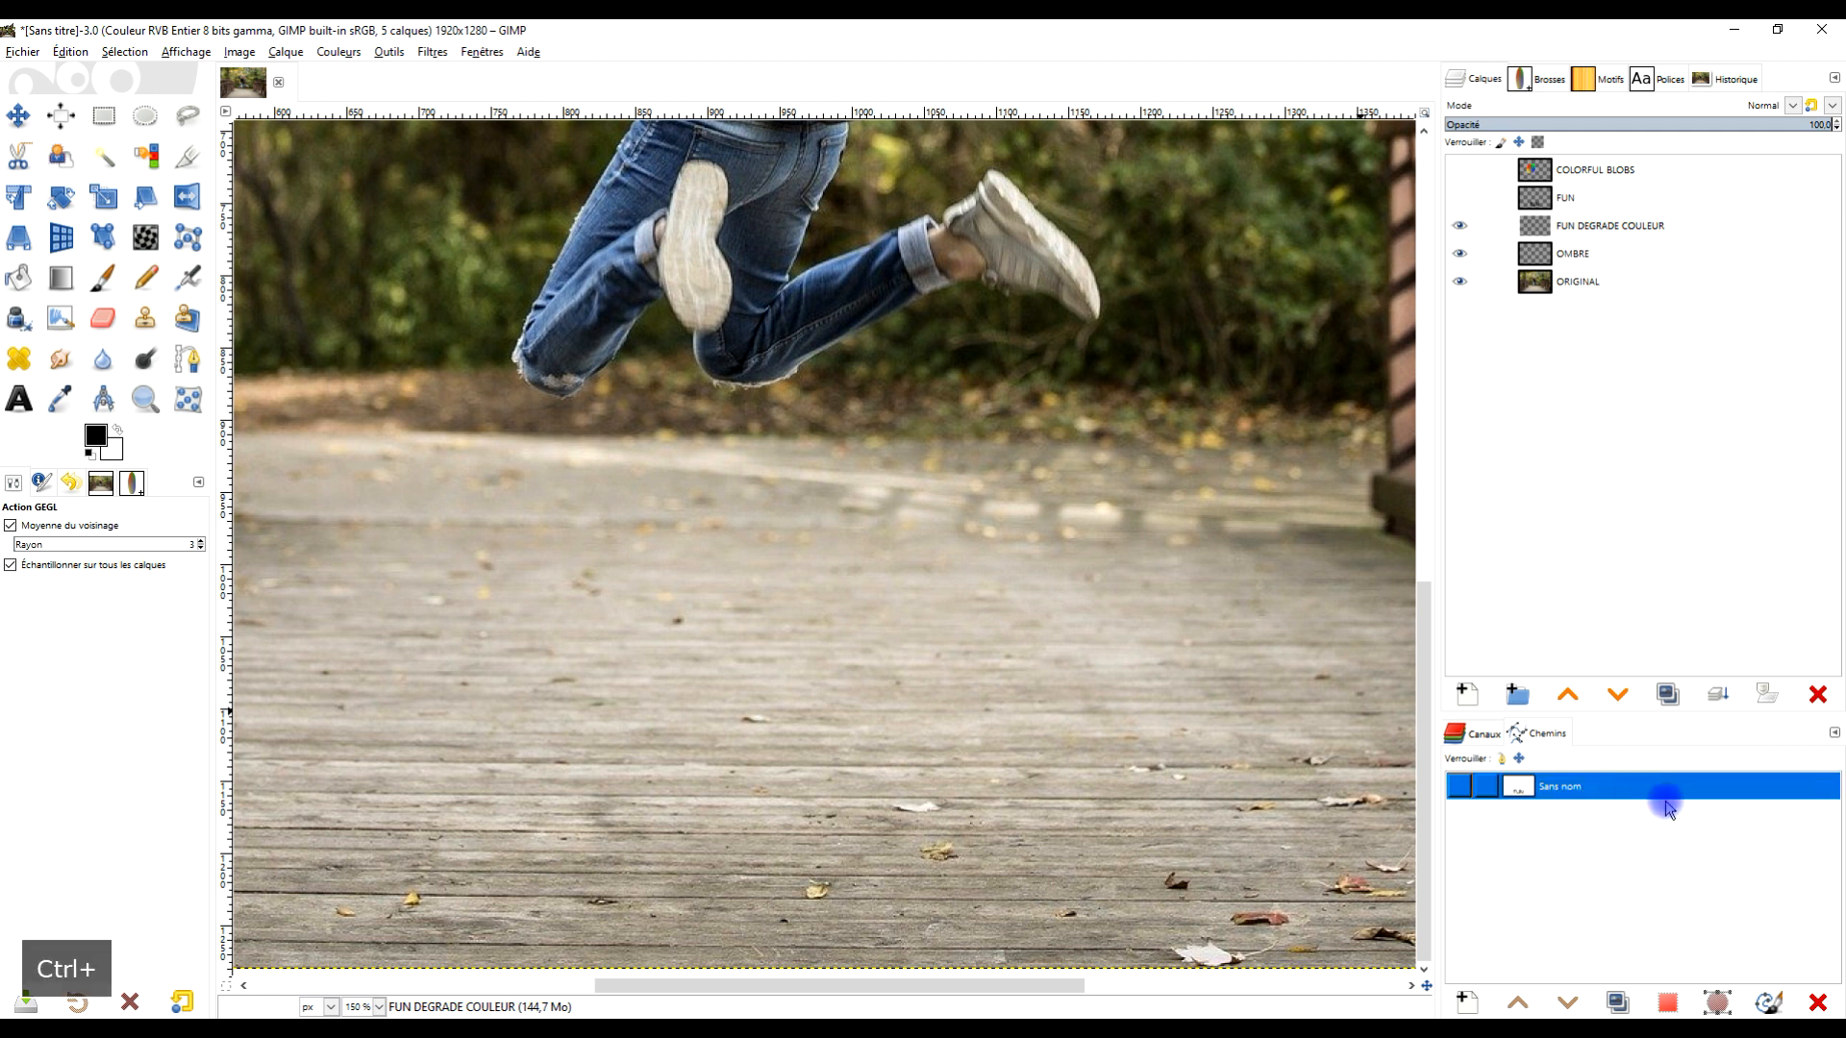
key(ctrl+z)
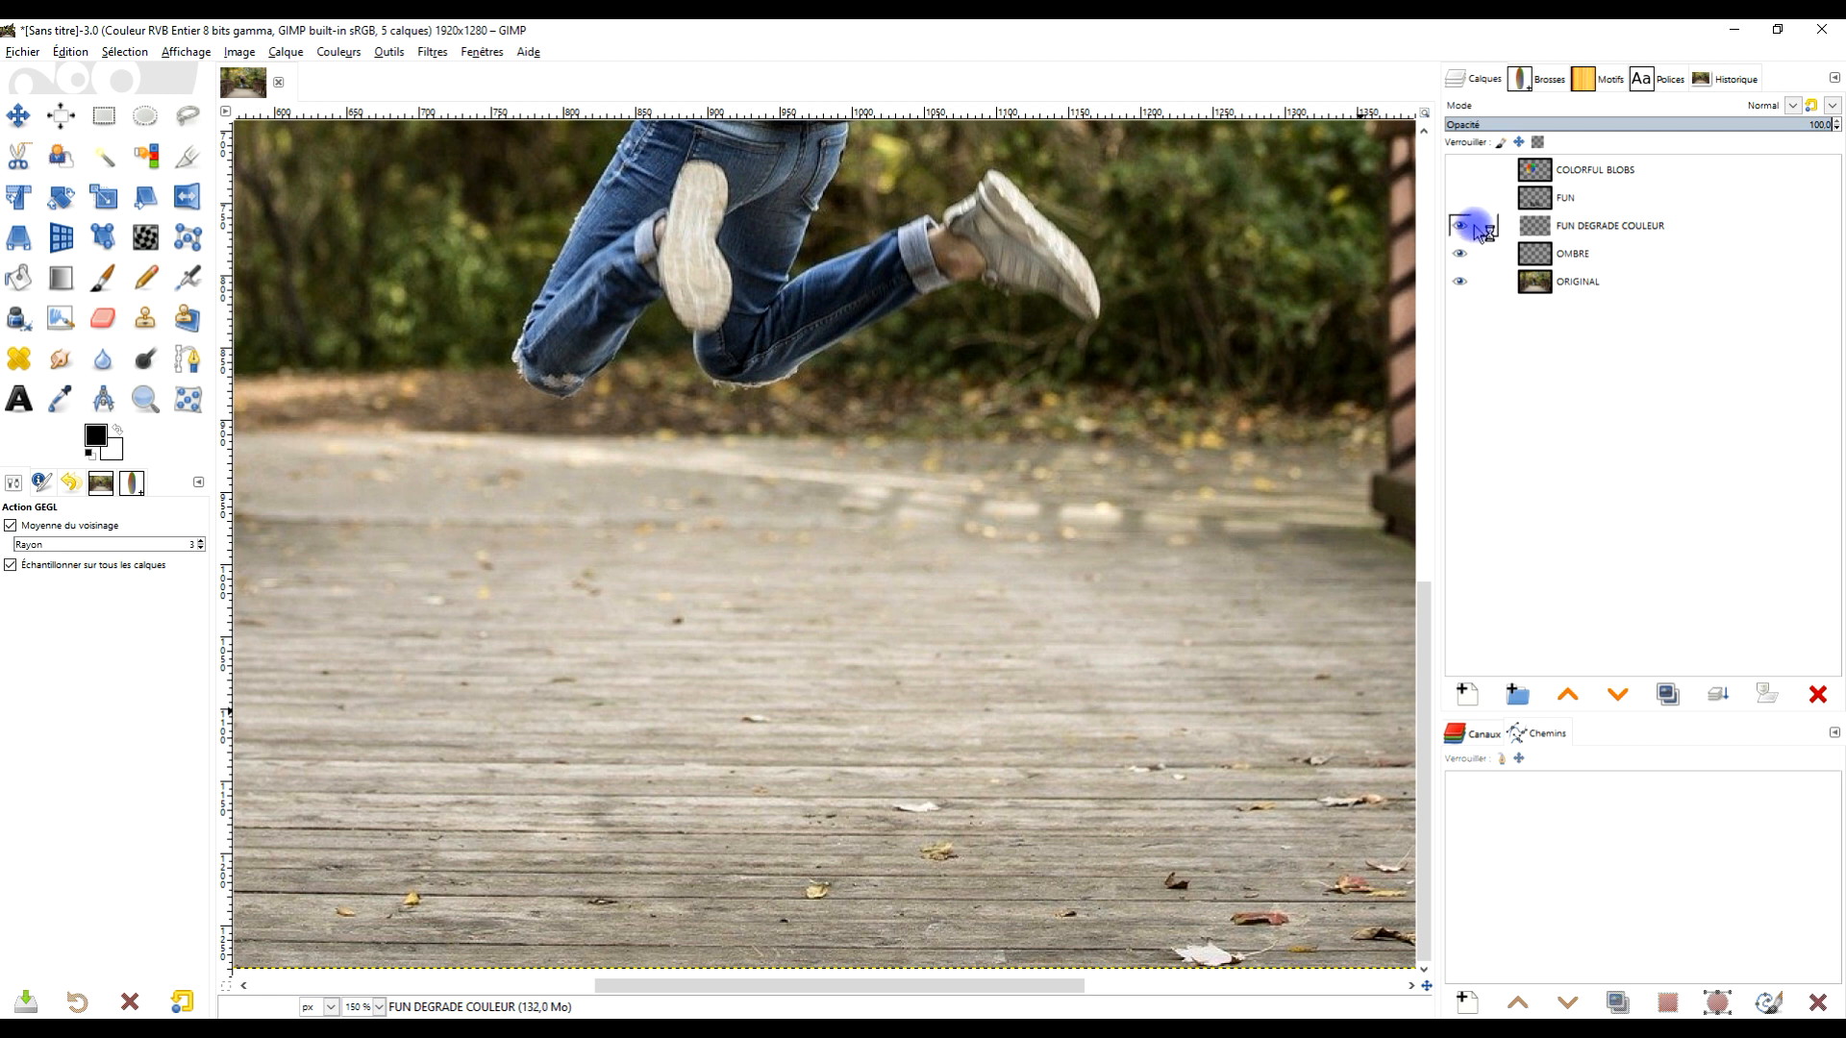
click(1459, 197)
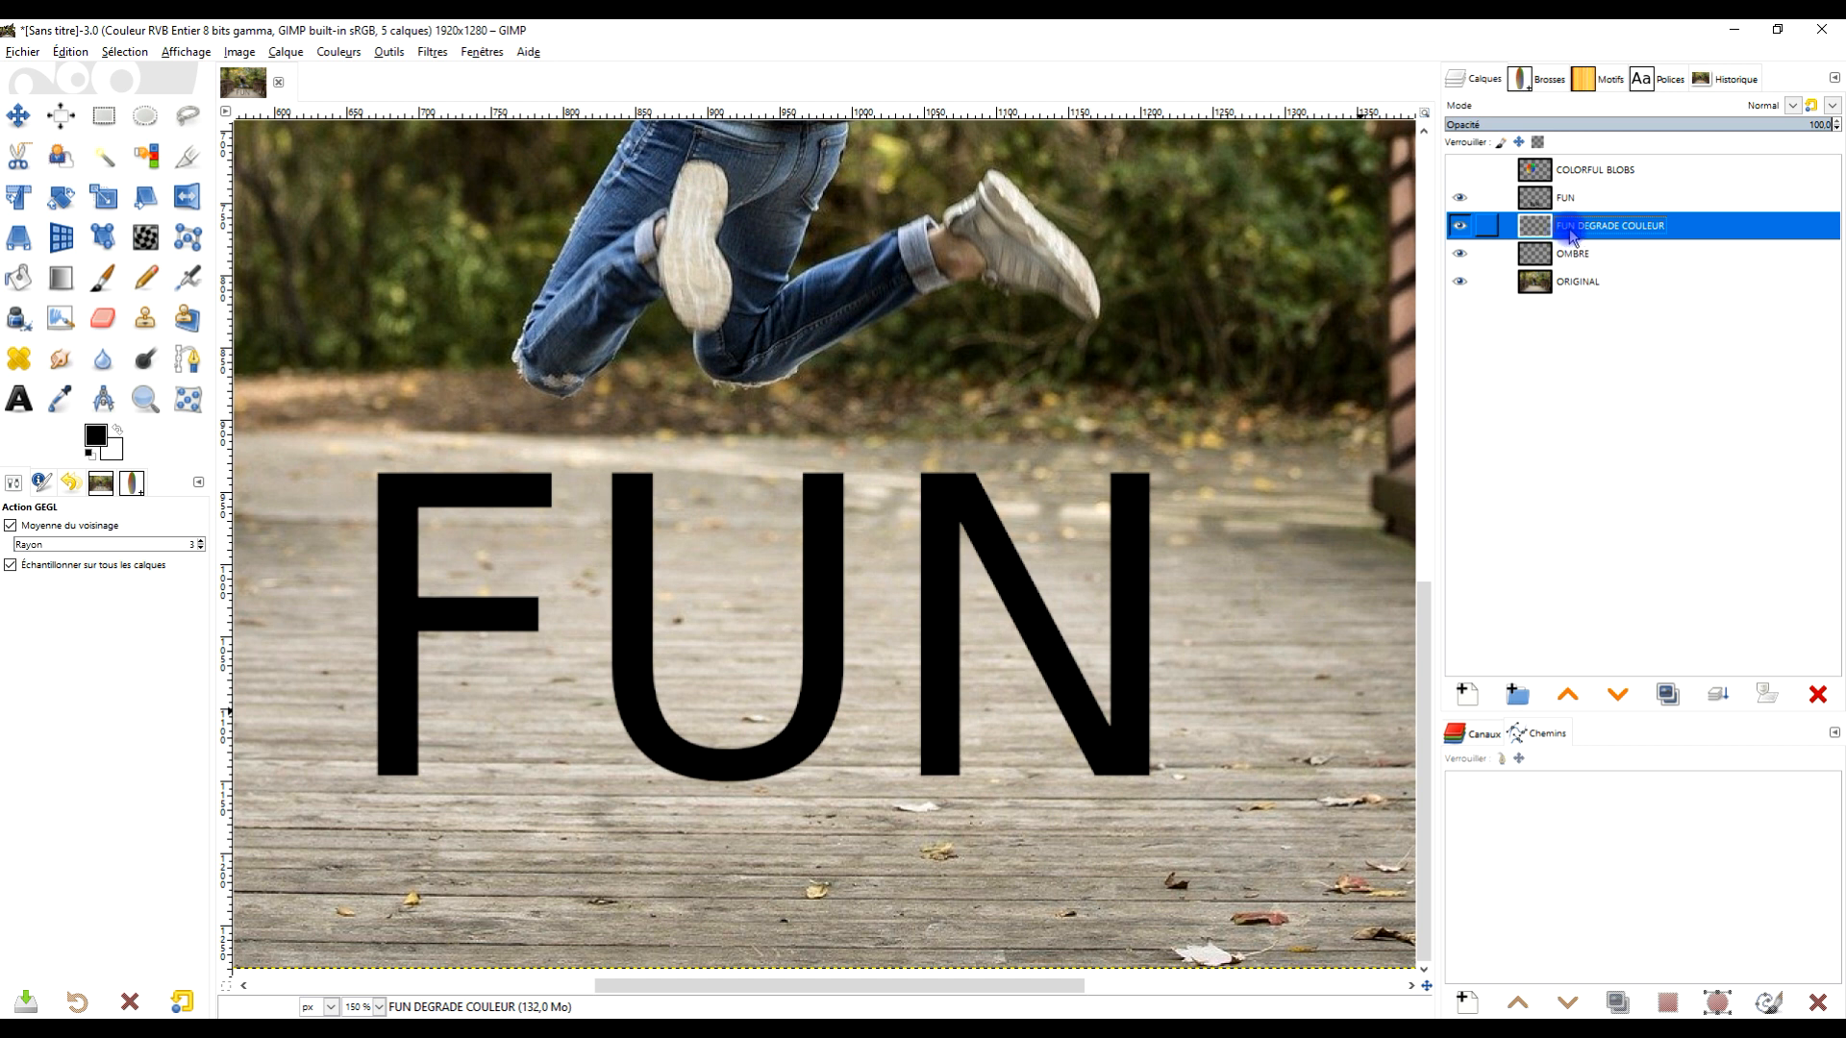
key(ctrl+z)
key(ctrl+z)
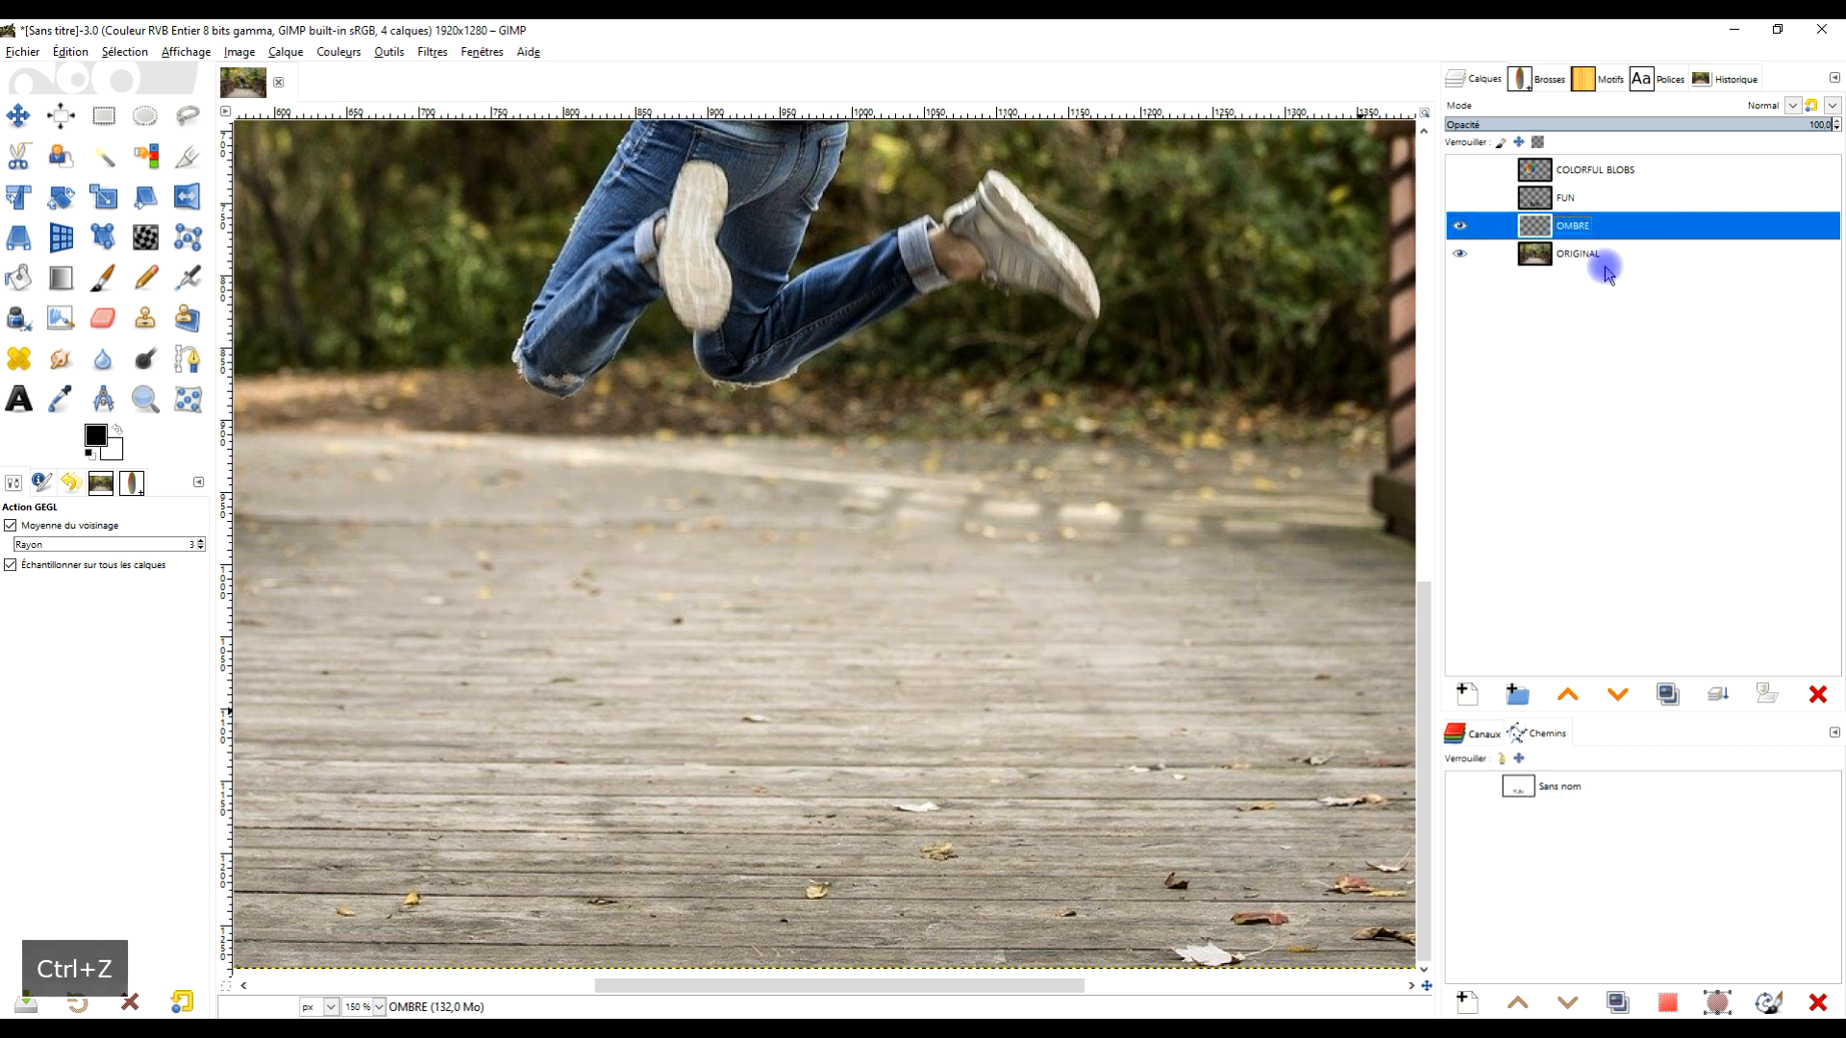
key(ctrl+z)
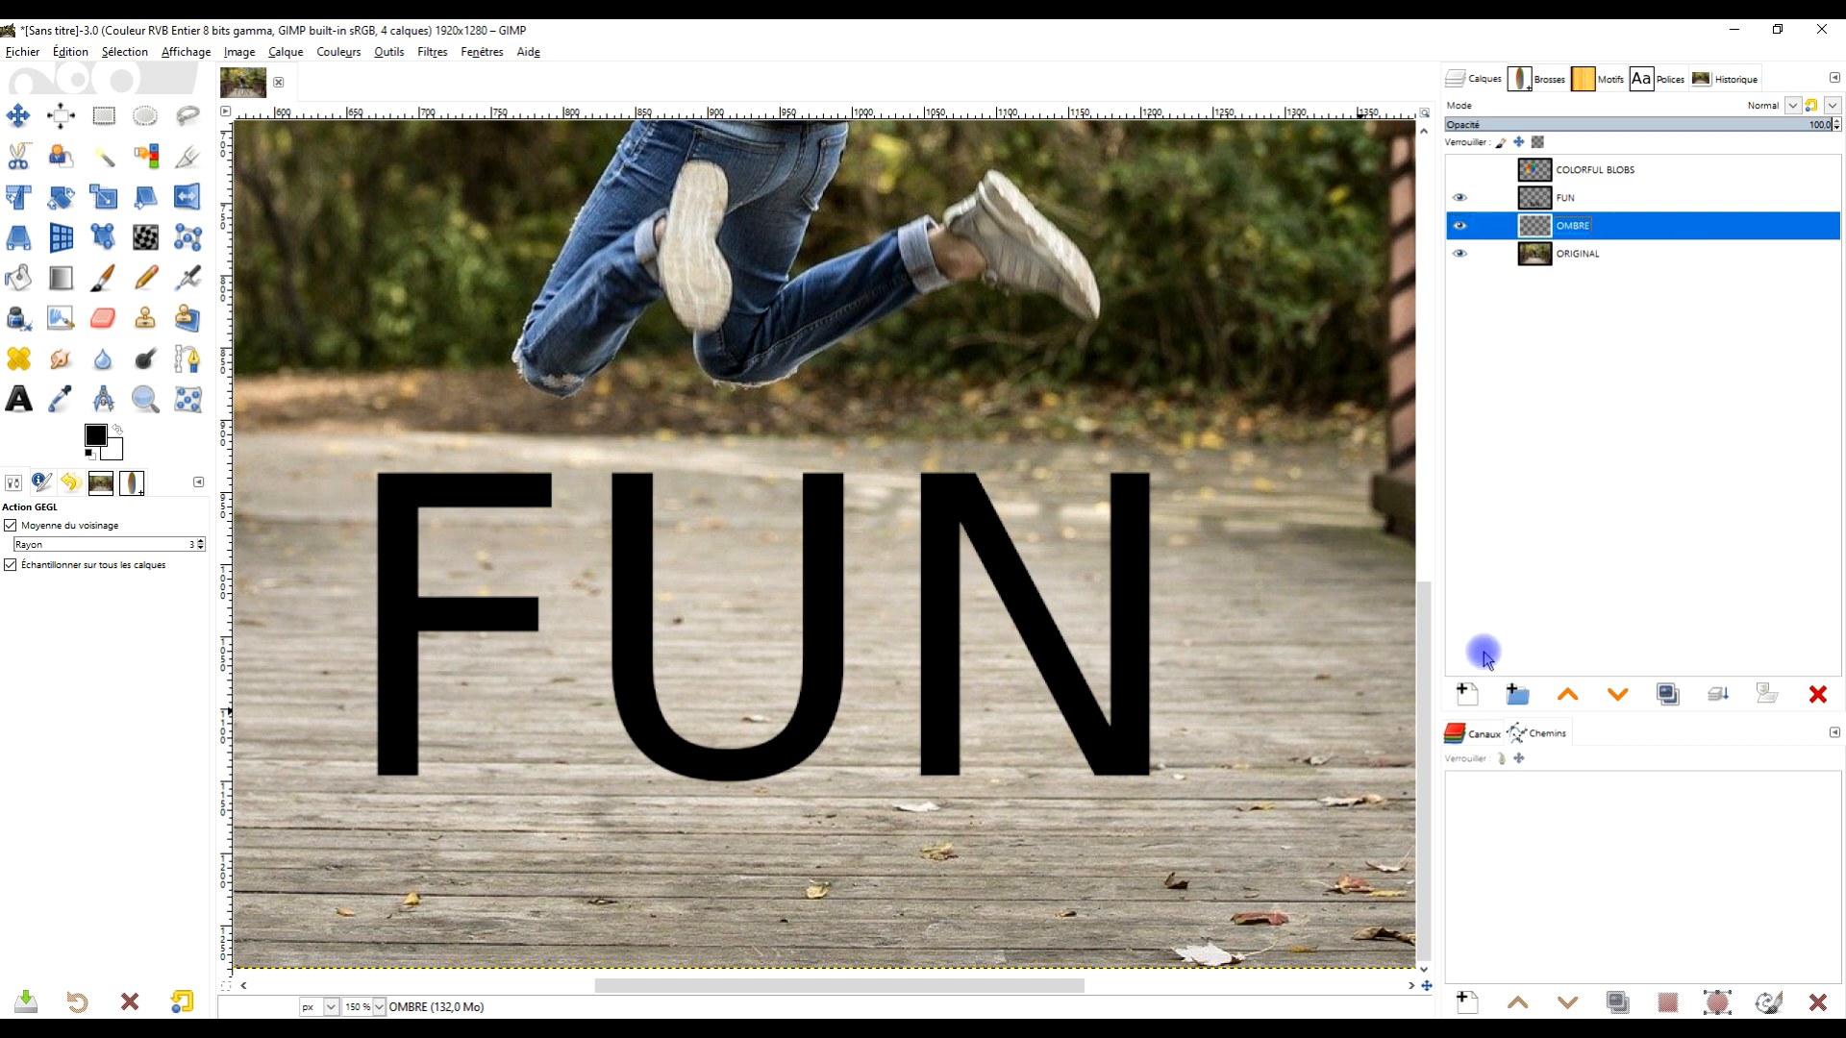
- Add a new transparent layer named FUN DEGRADE COULEUR above OMBRE and switch to the Paths tool
click(1468, 694)
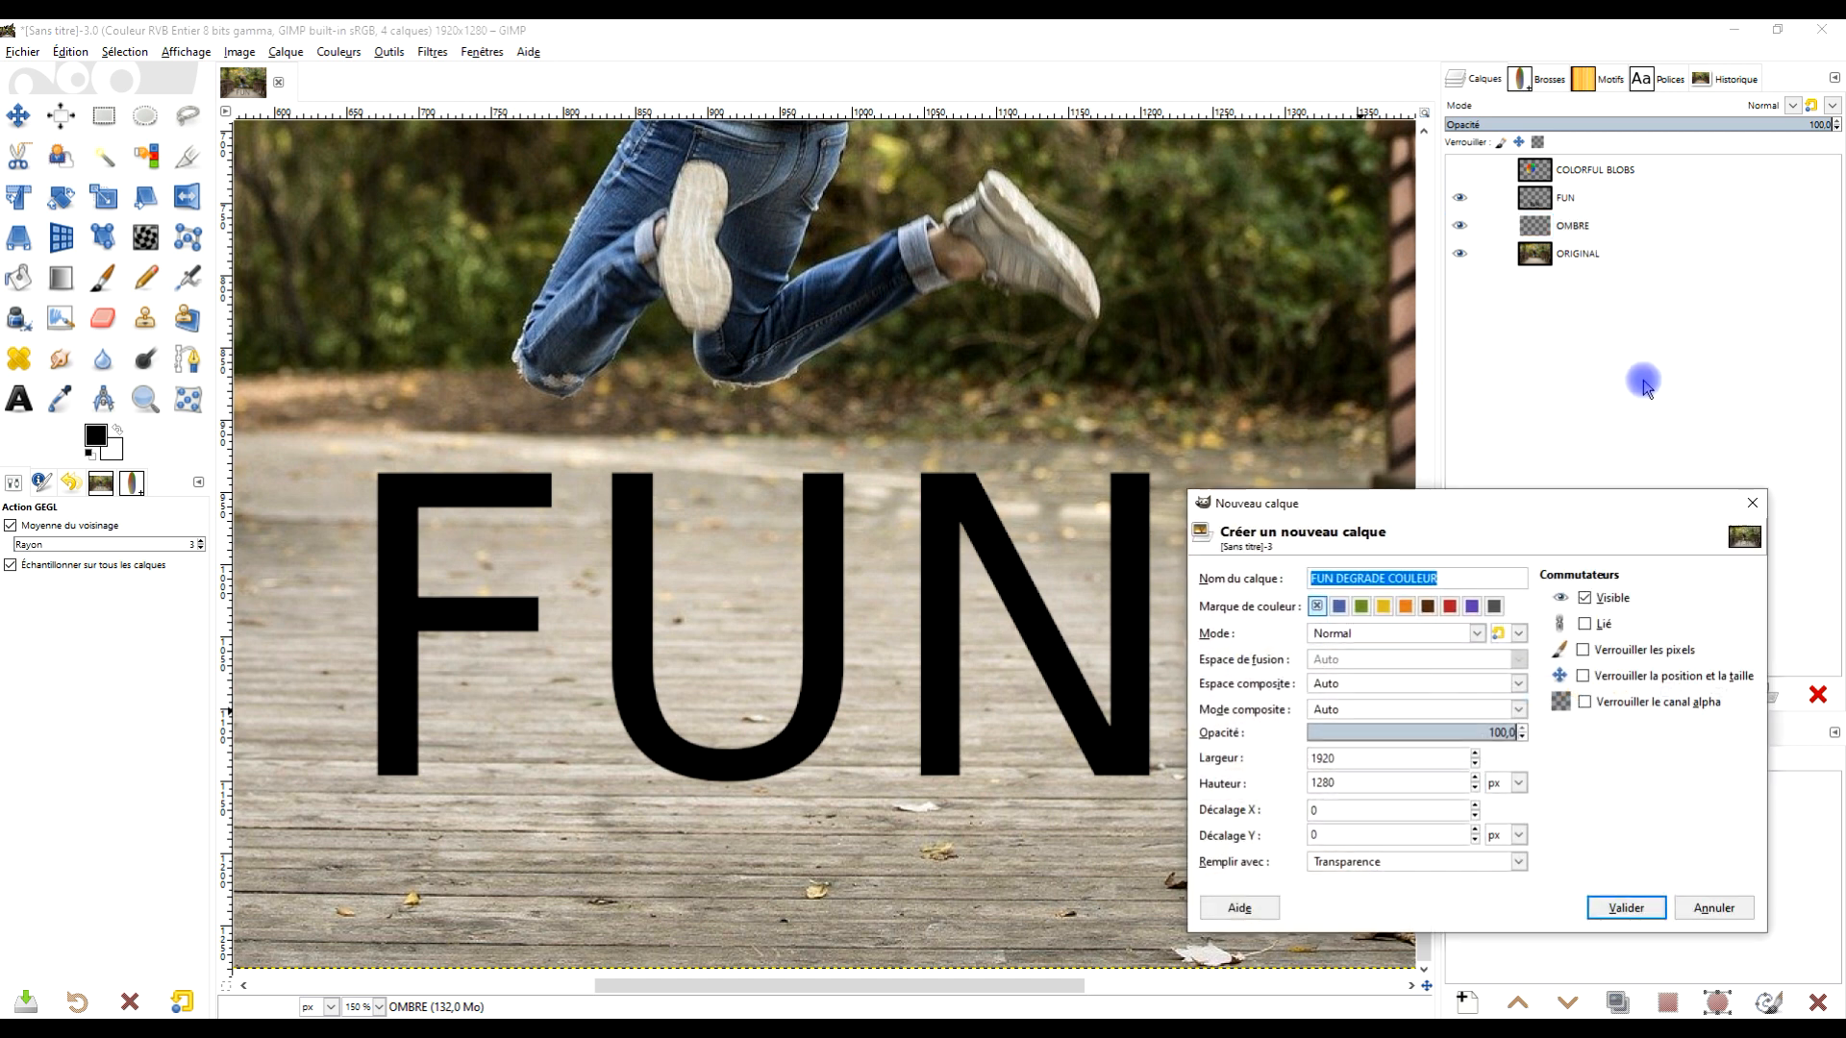
click(1441, 576)
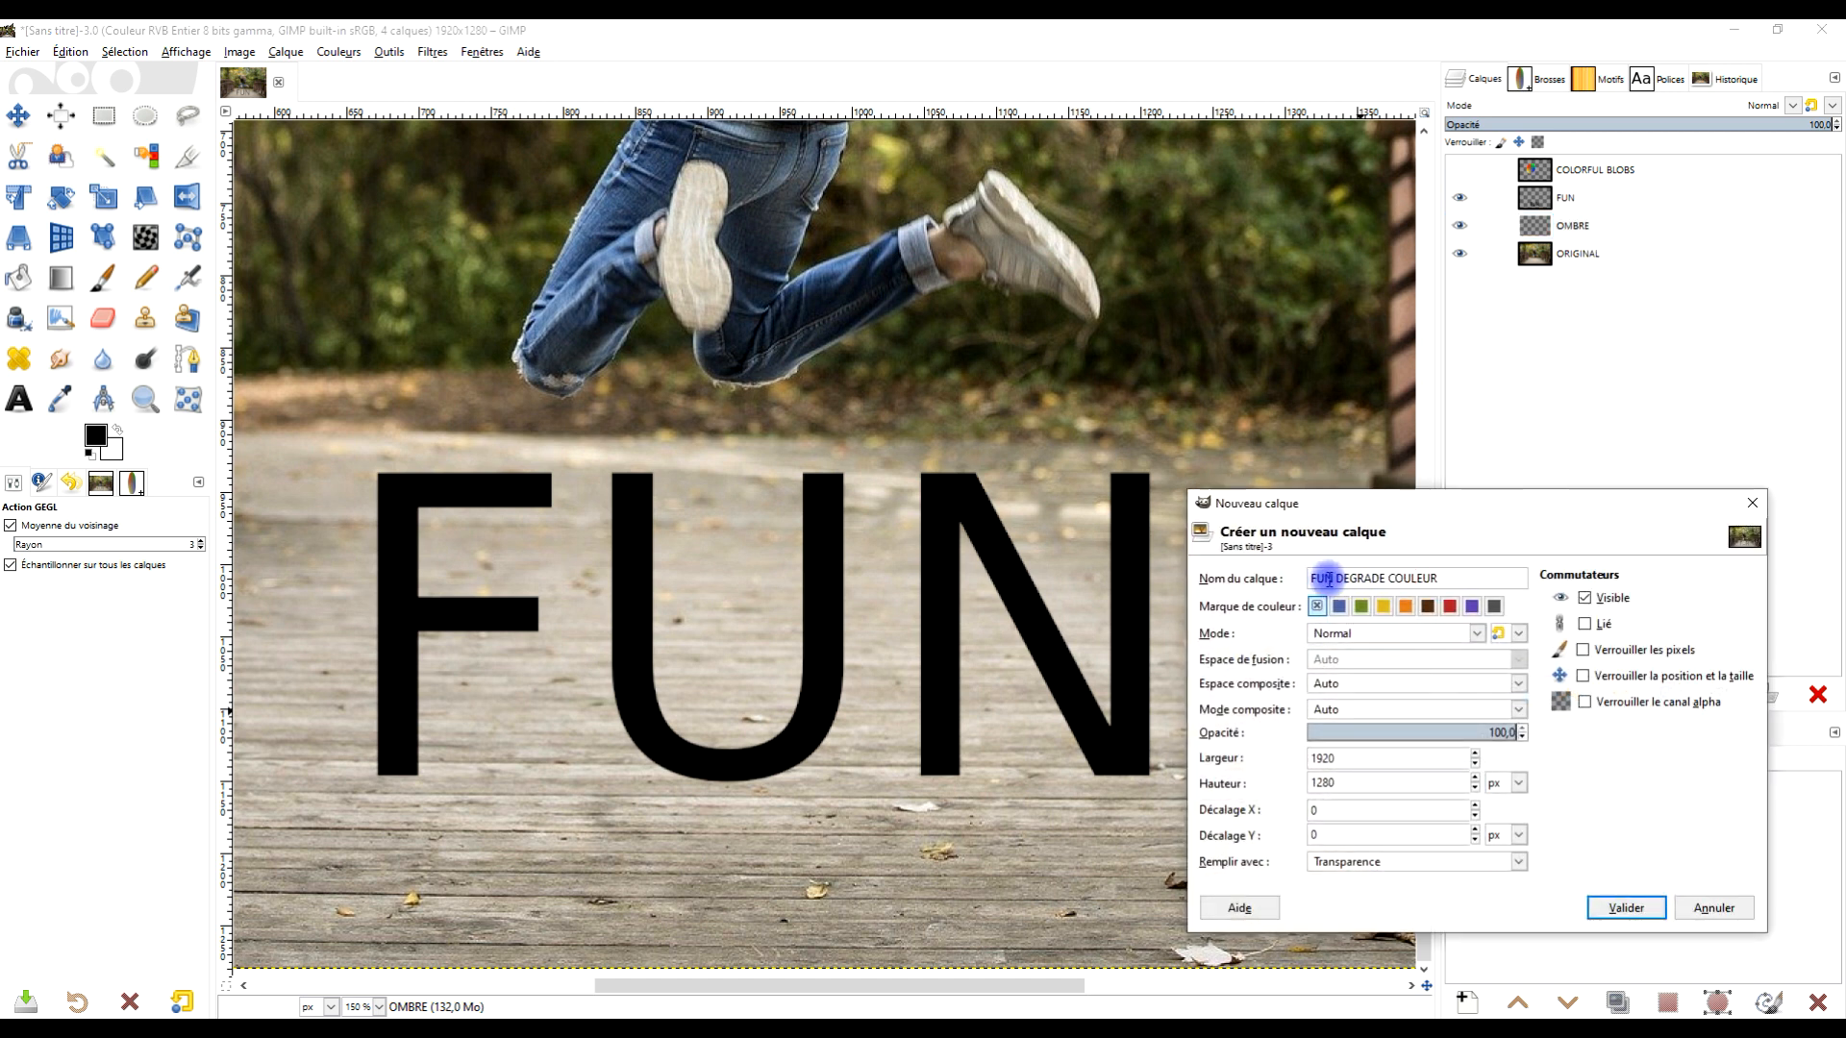
click(1347, 862)
click(1352, 951)
click(1625, 908)
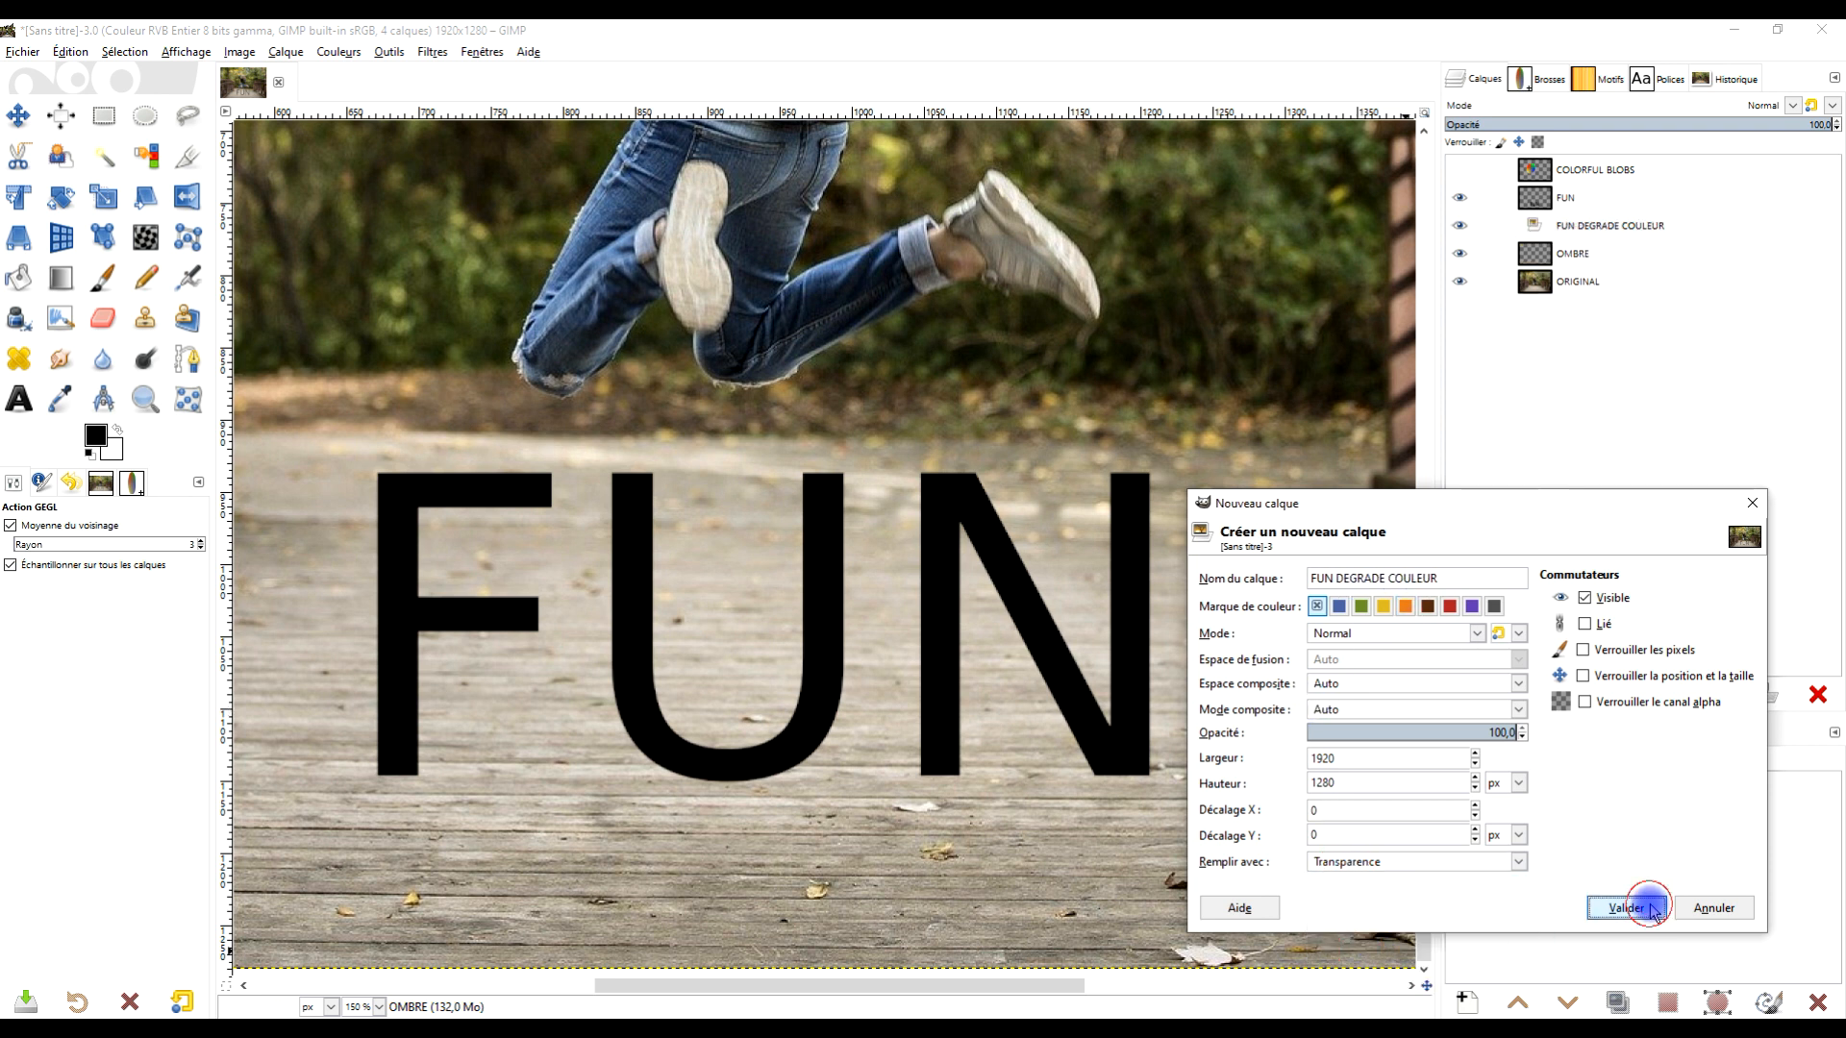
click(186, 366)
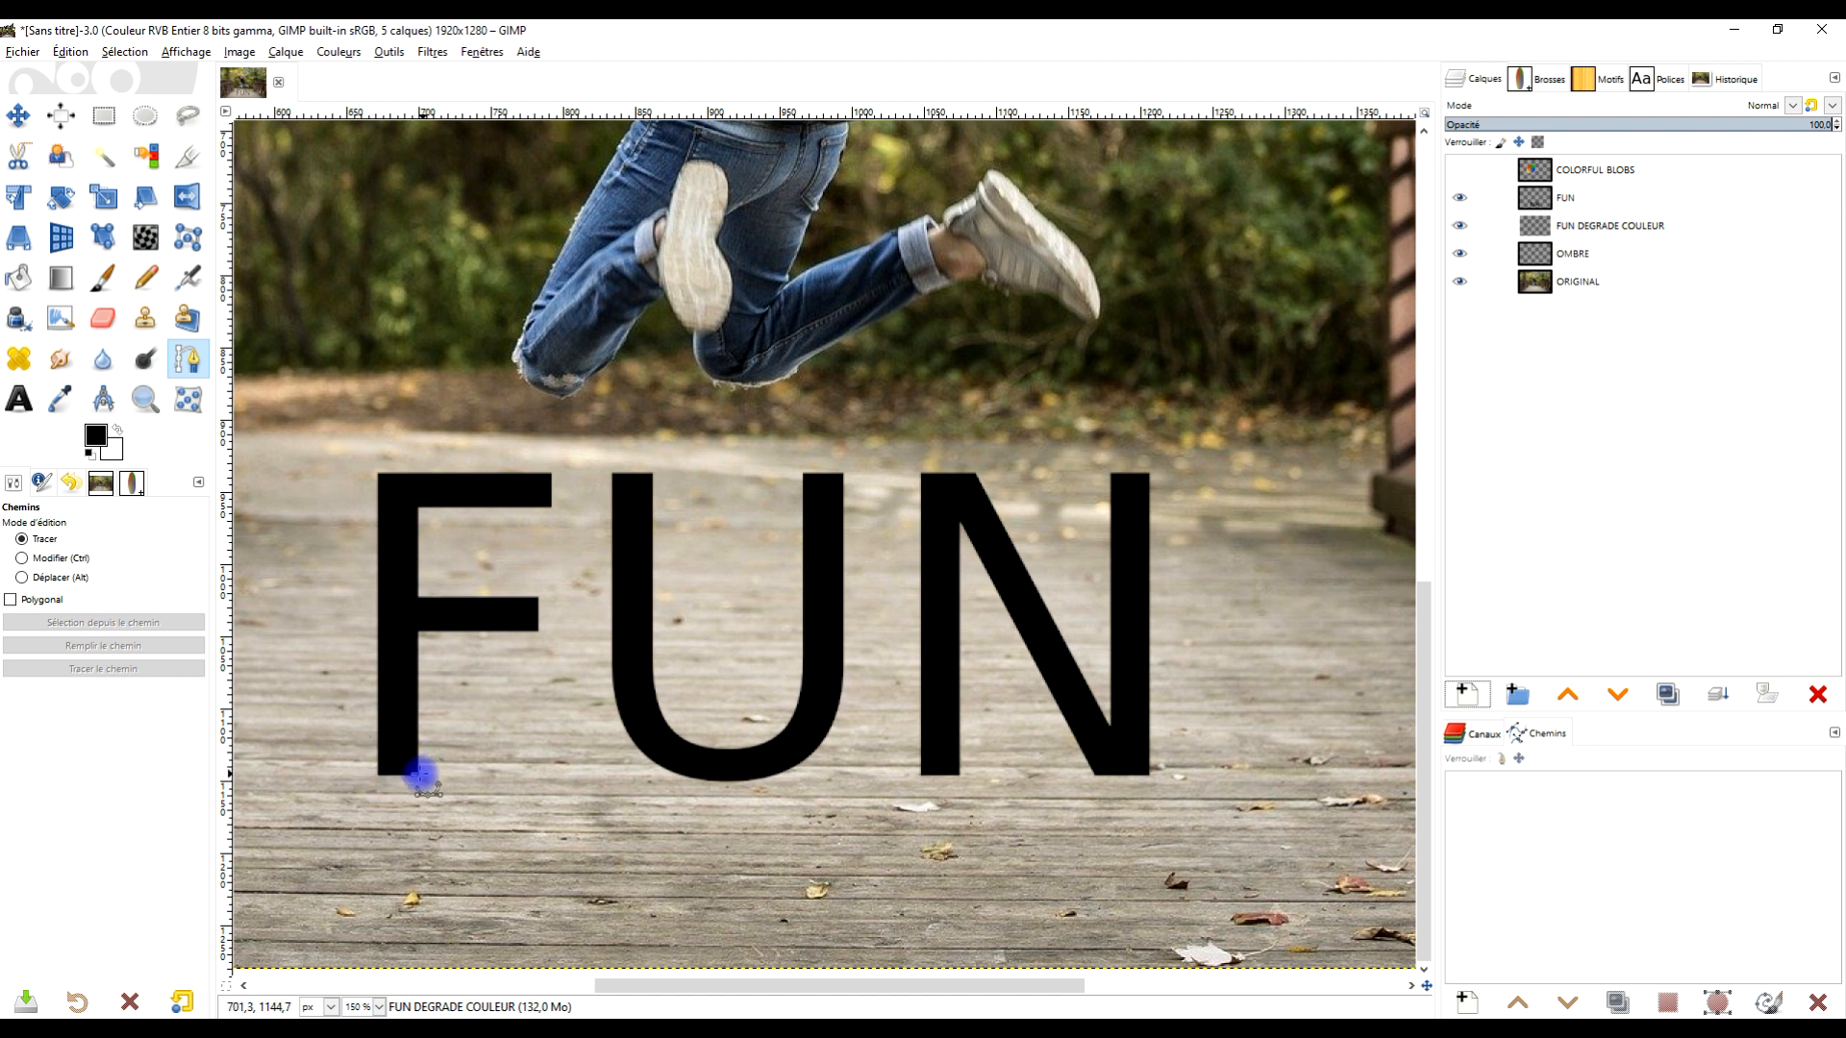
- Start a path with a curve tracing the F, from the stem's bottom up and over to the top bar's end
click(418, 775)
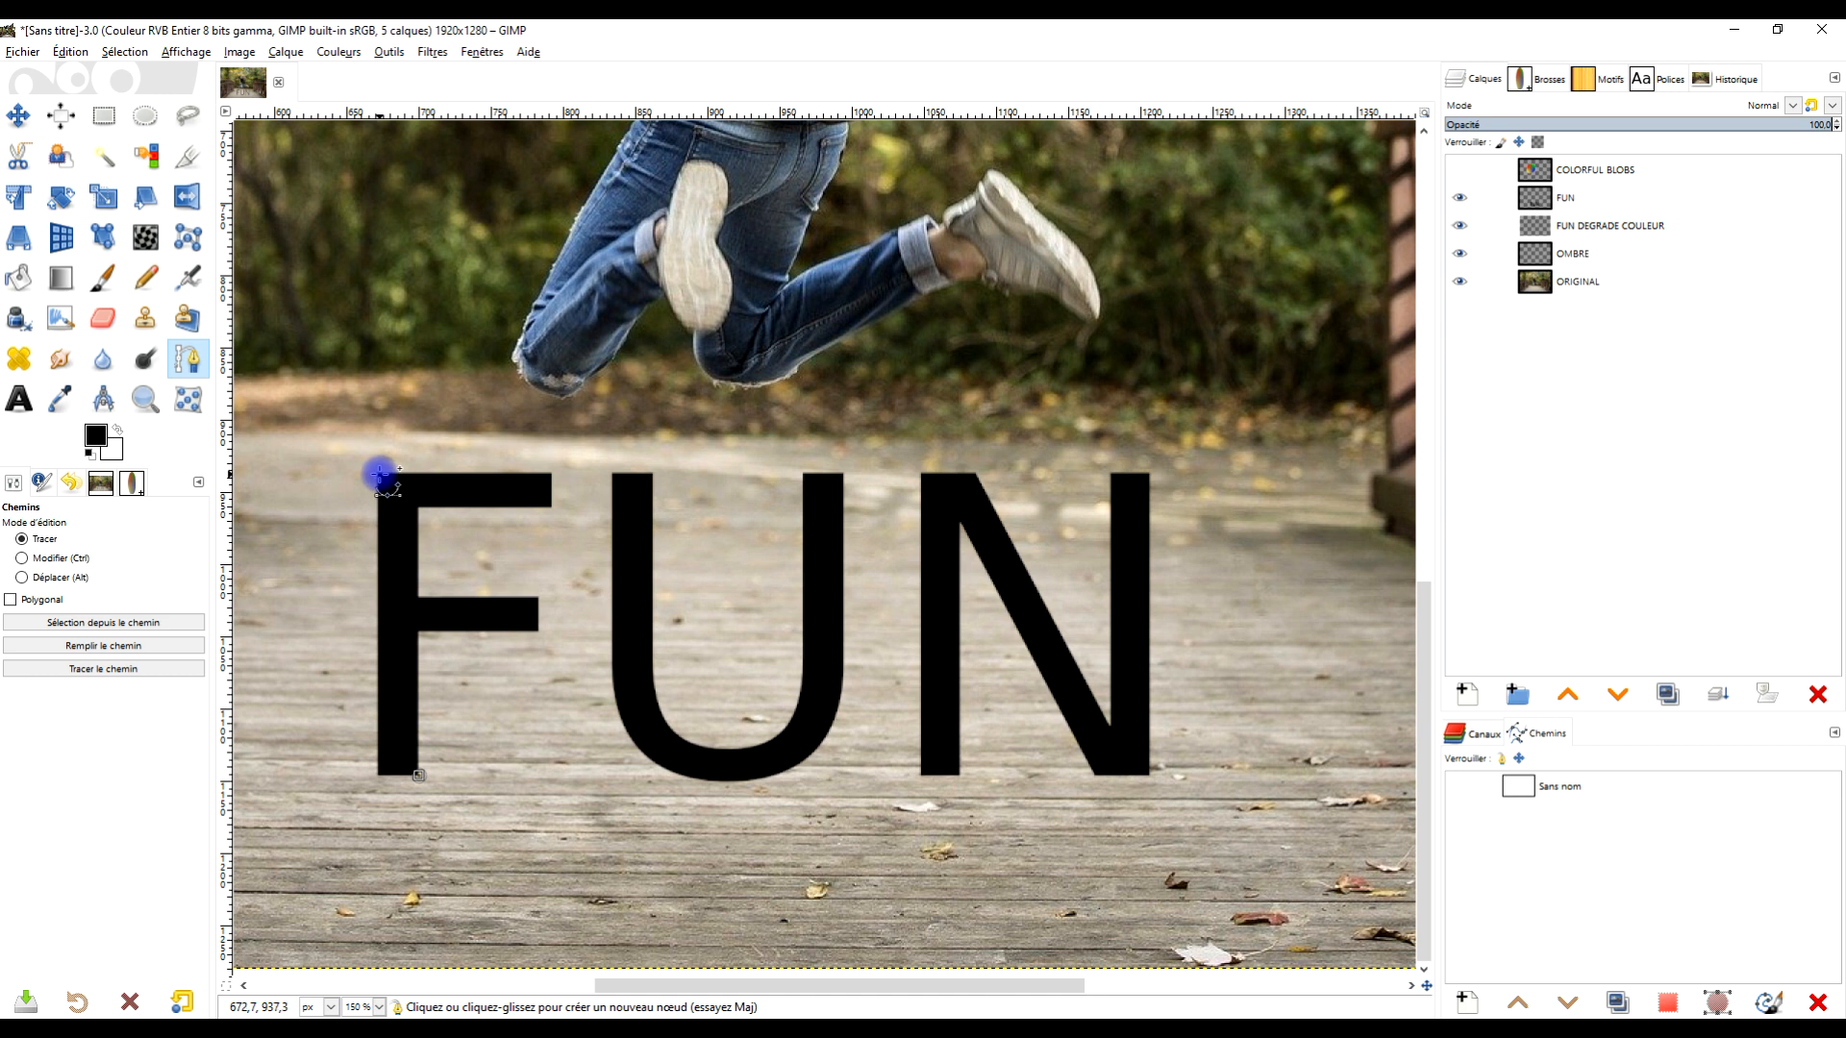
drag(381, 475, 488, 371)
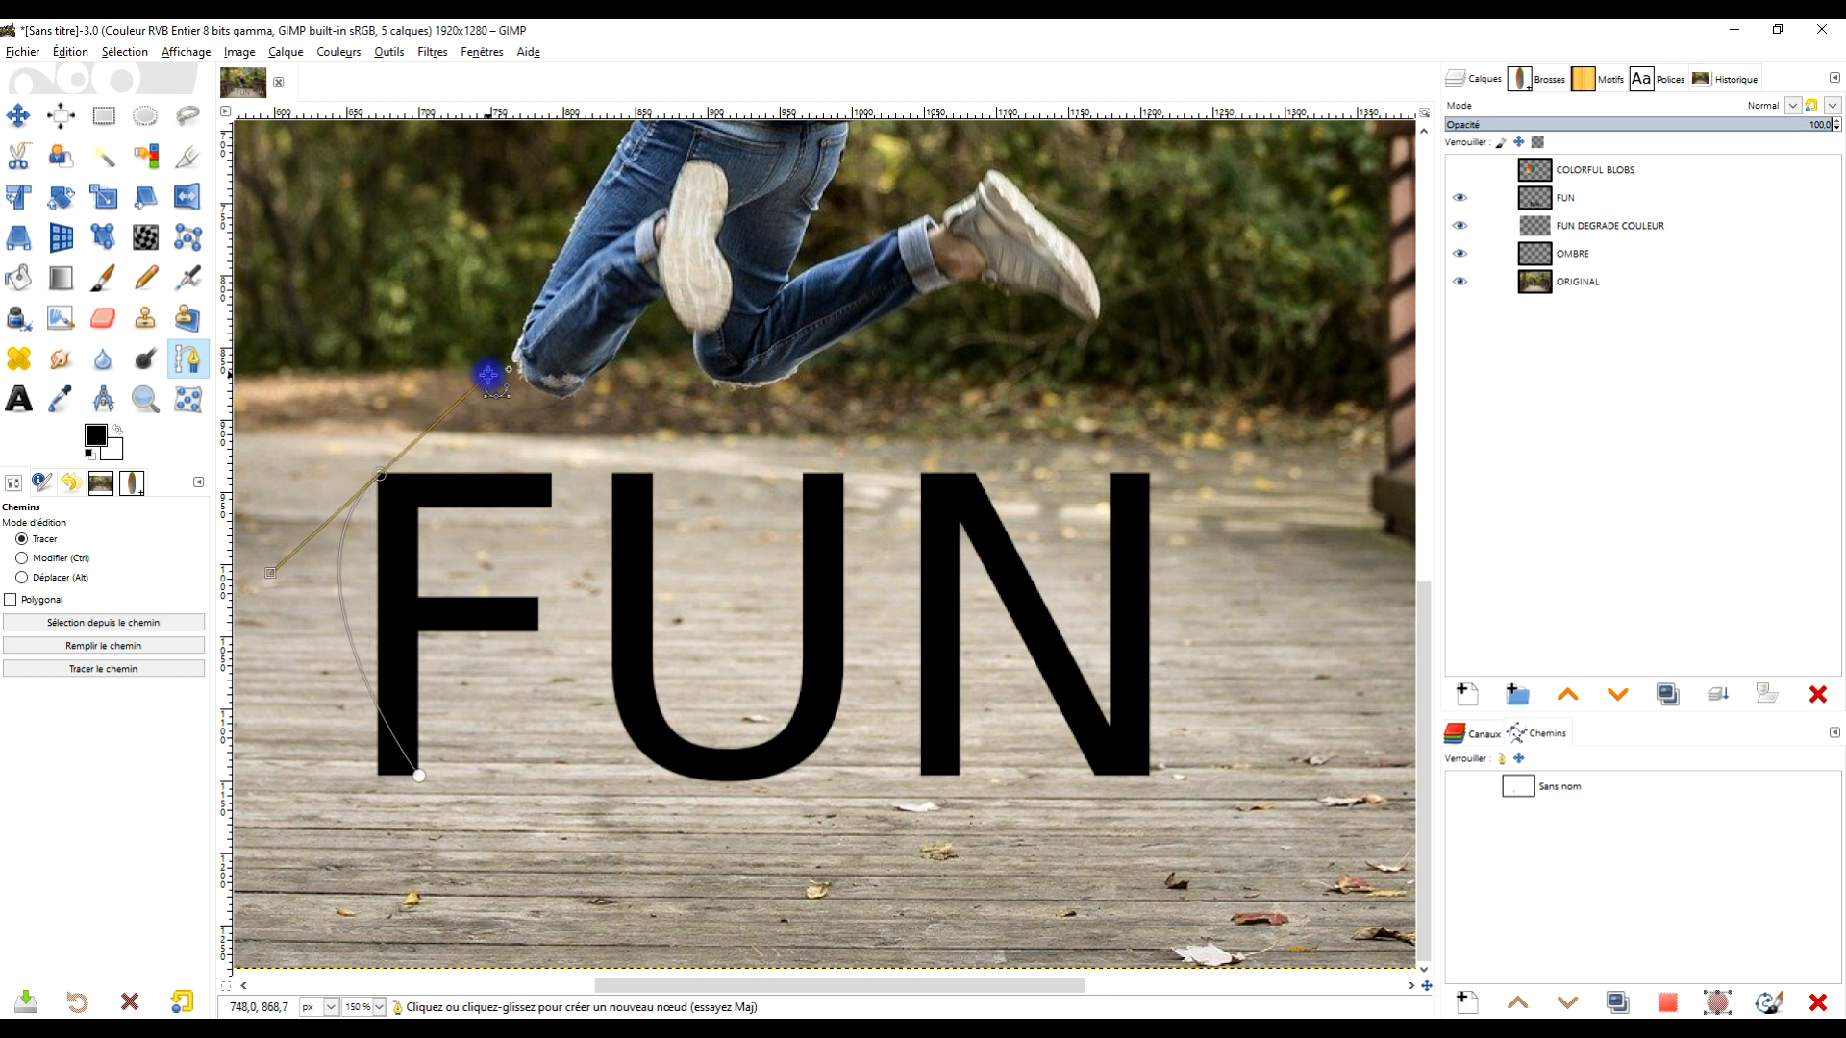
click(549, 502)
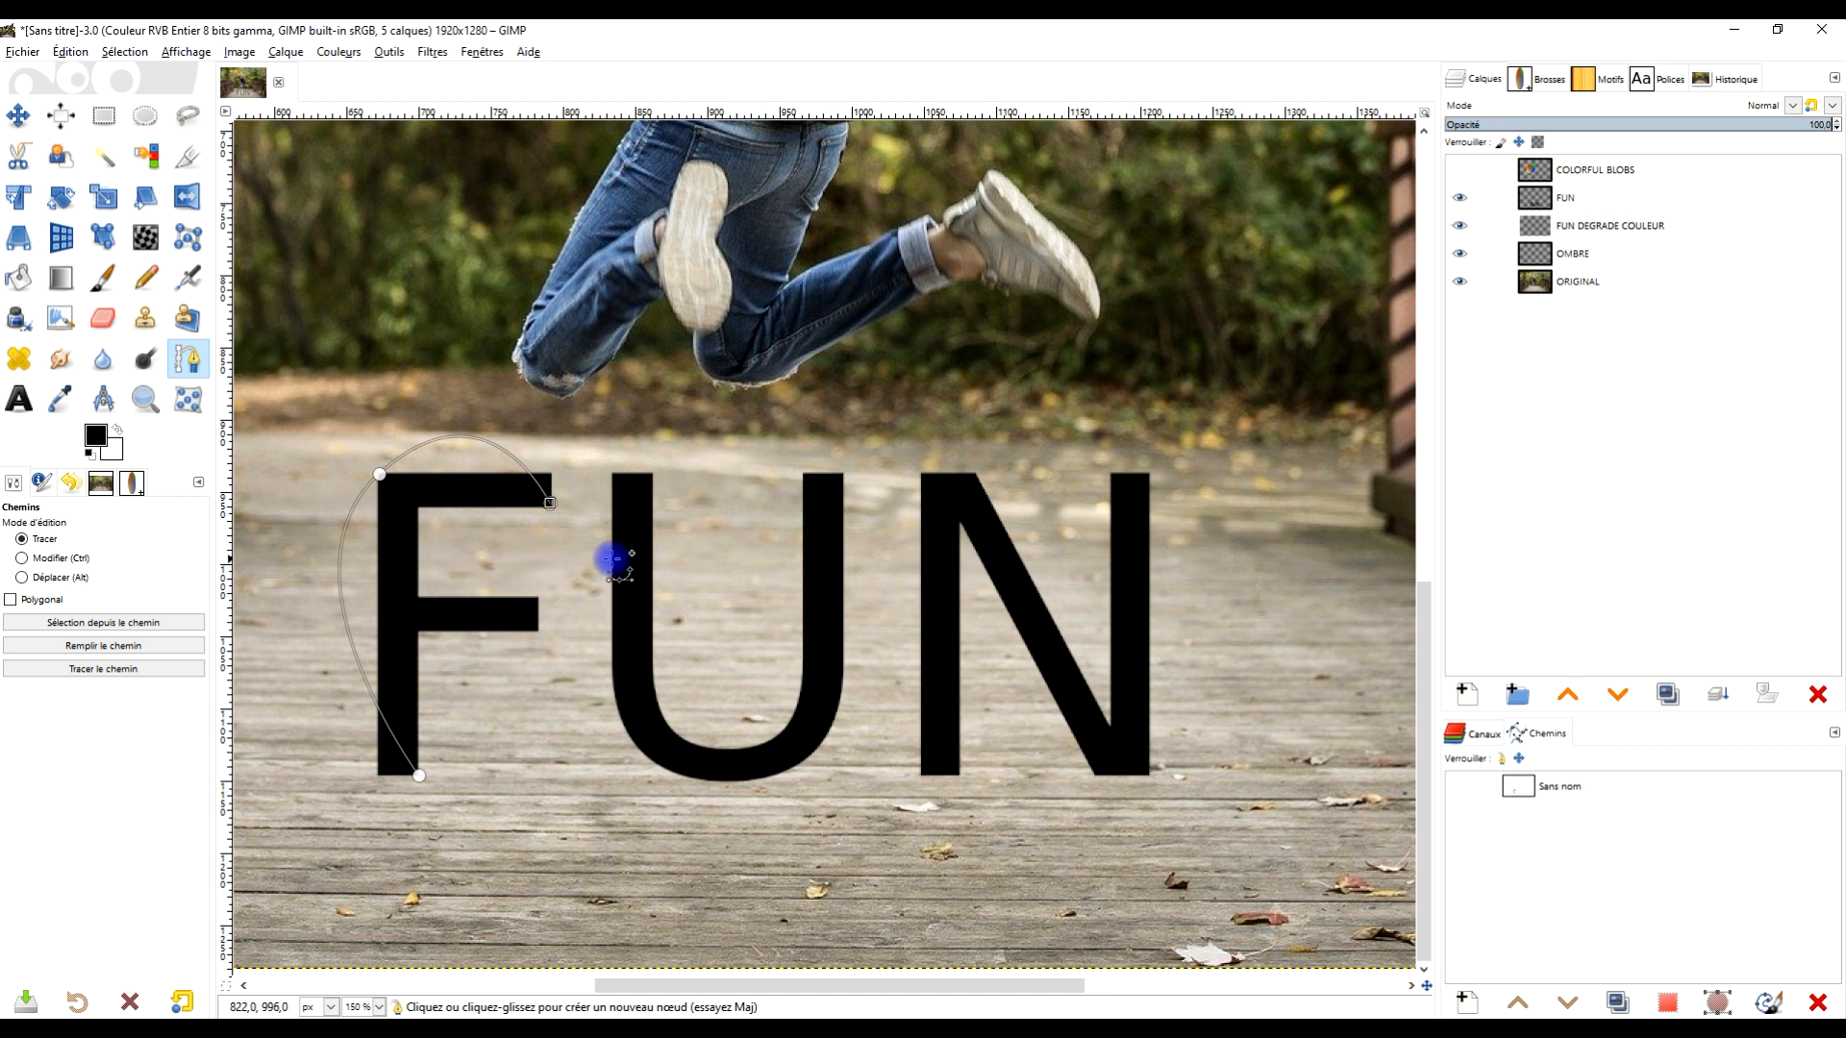
- Add a new path component tracing the U as a curve from its top left, through the bottom, to its top right
key(shift)
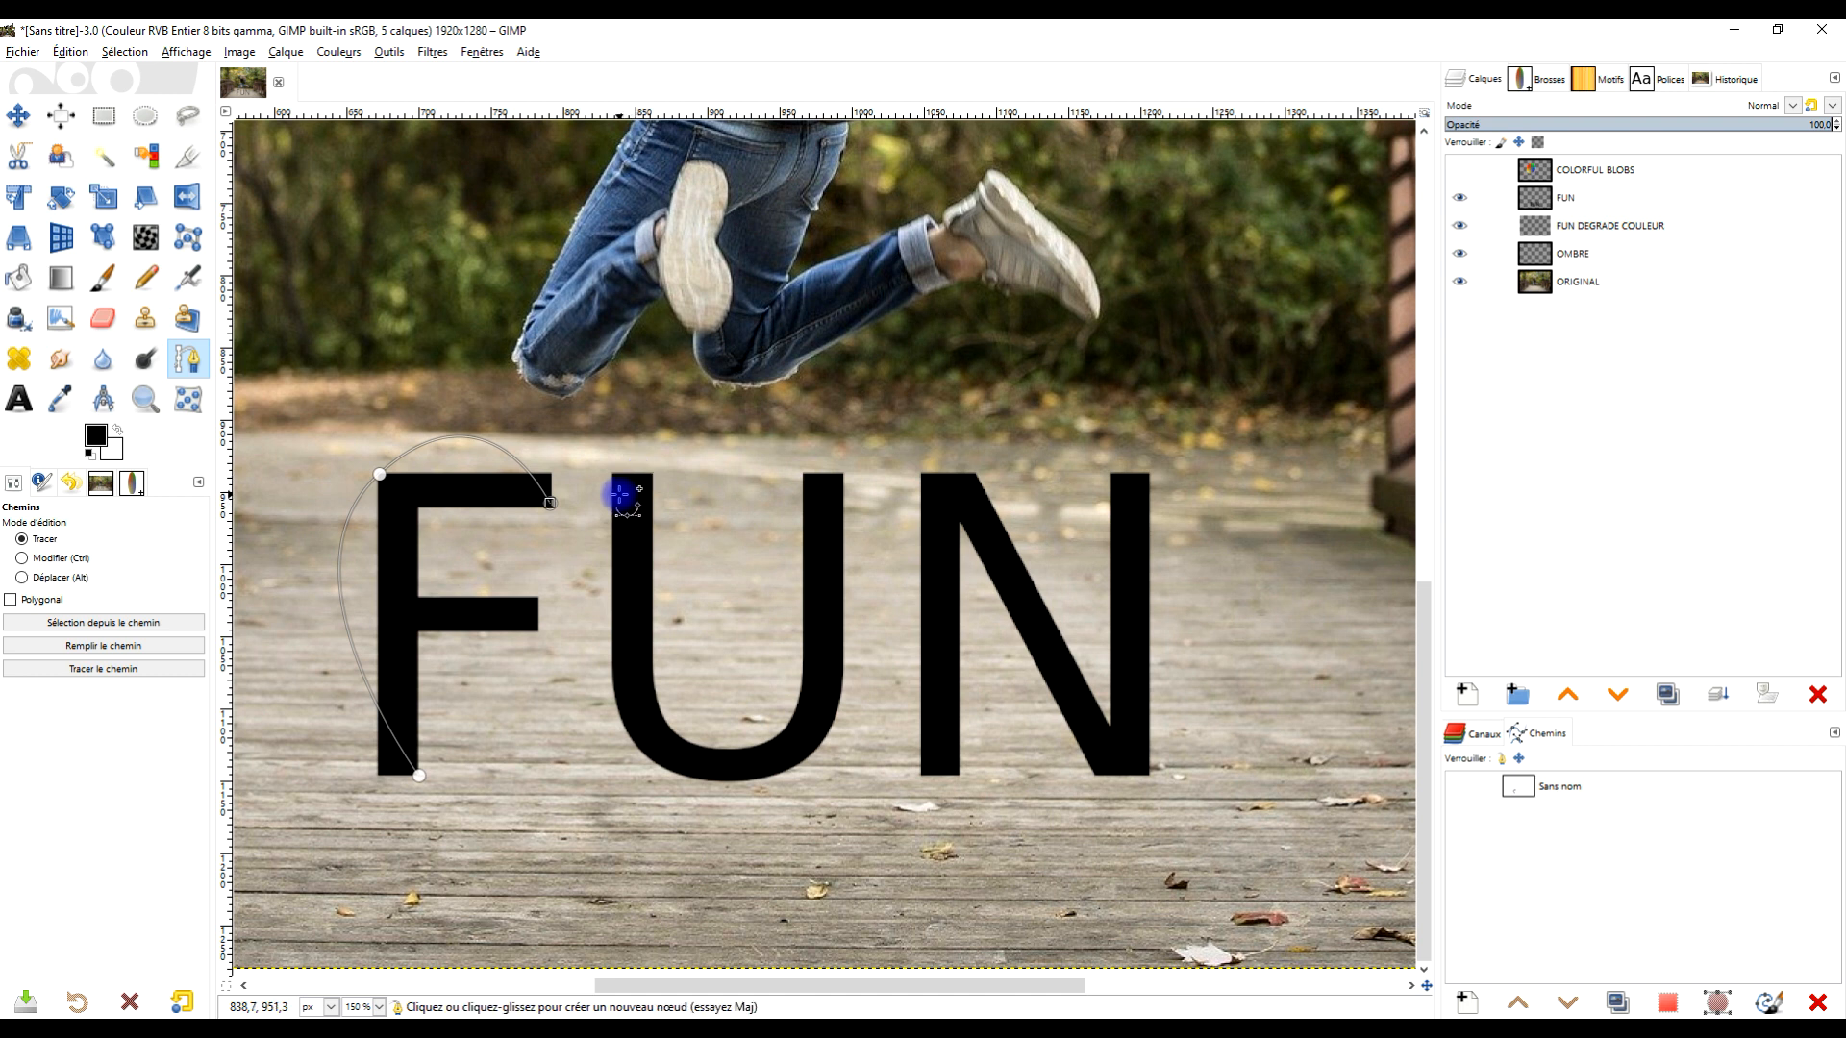
key(shift)
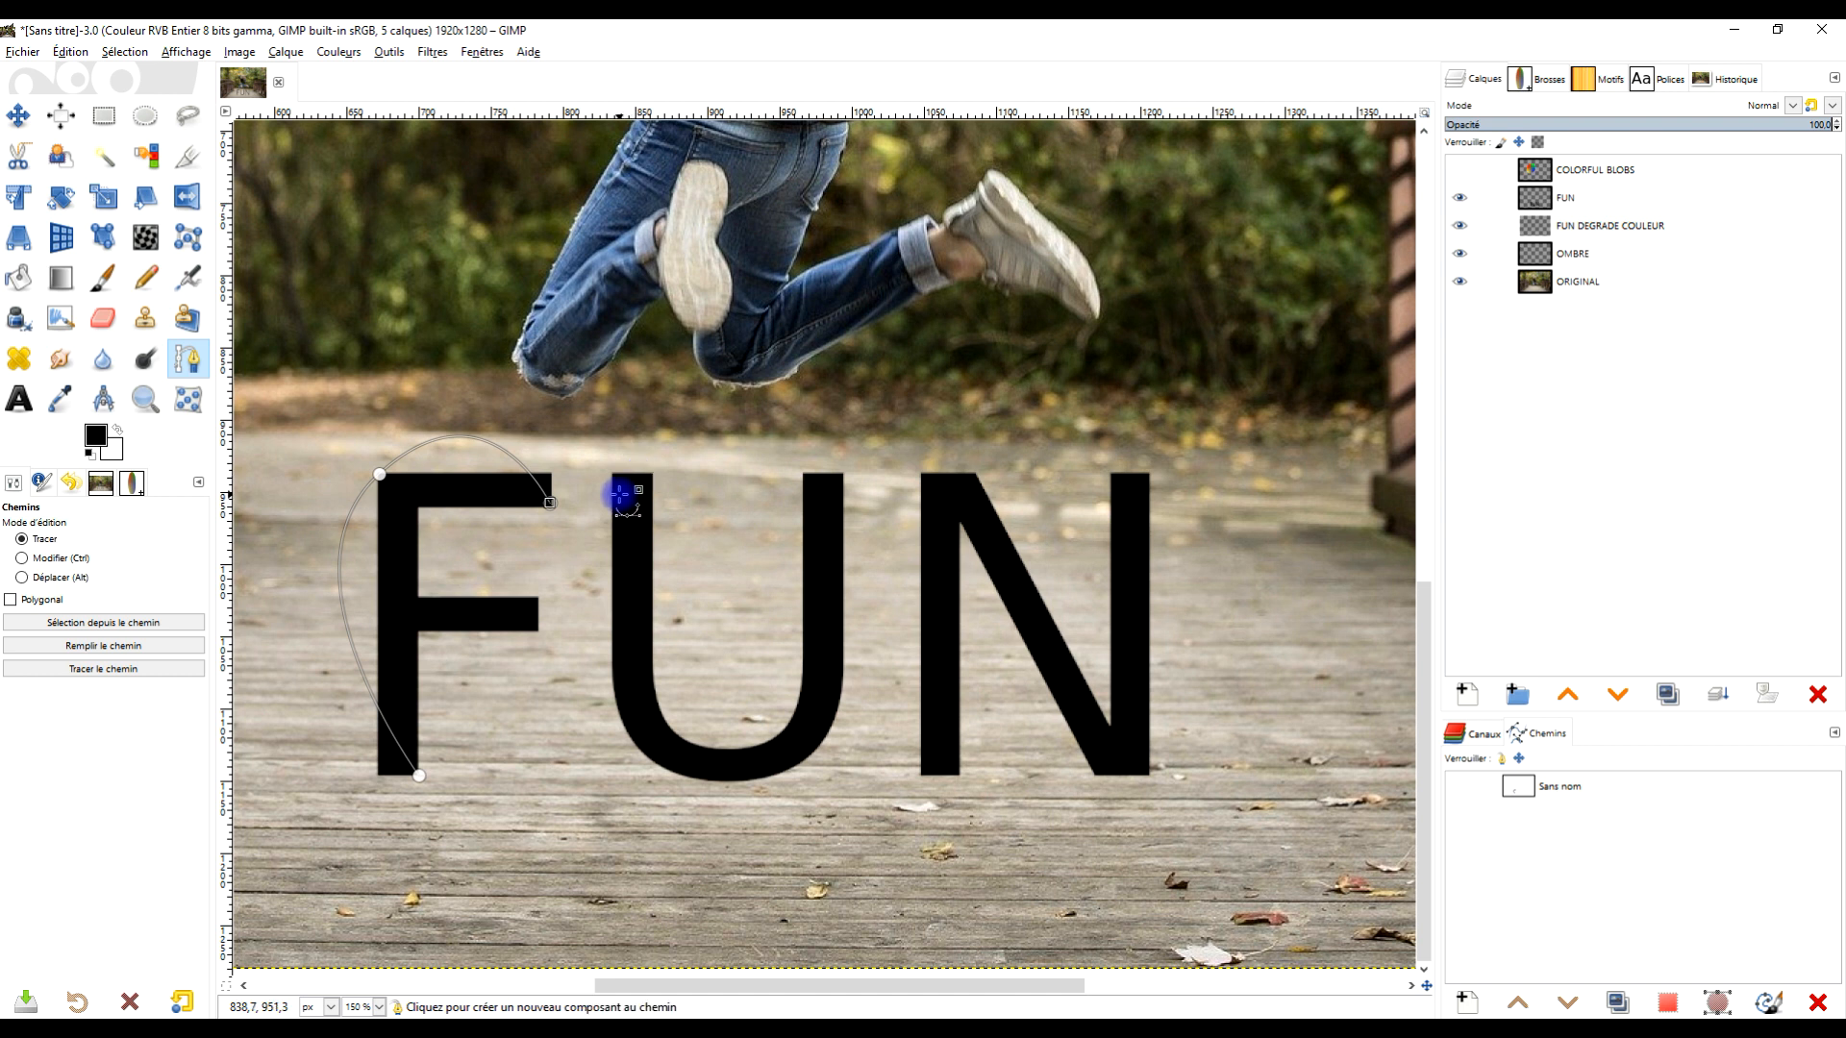
key(shift)
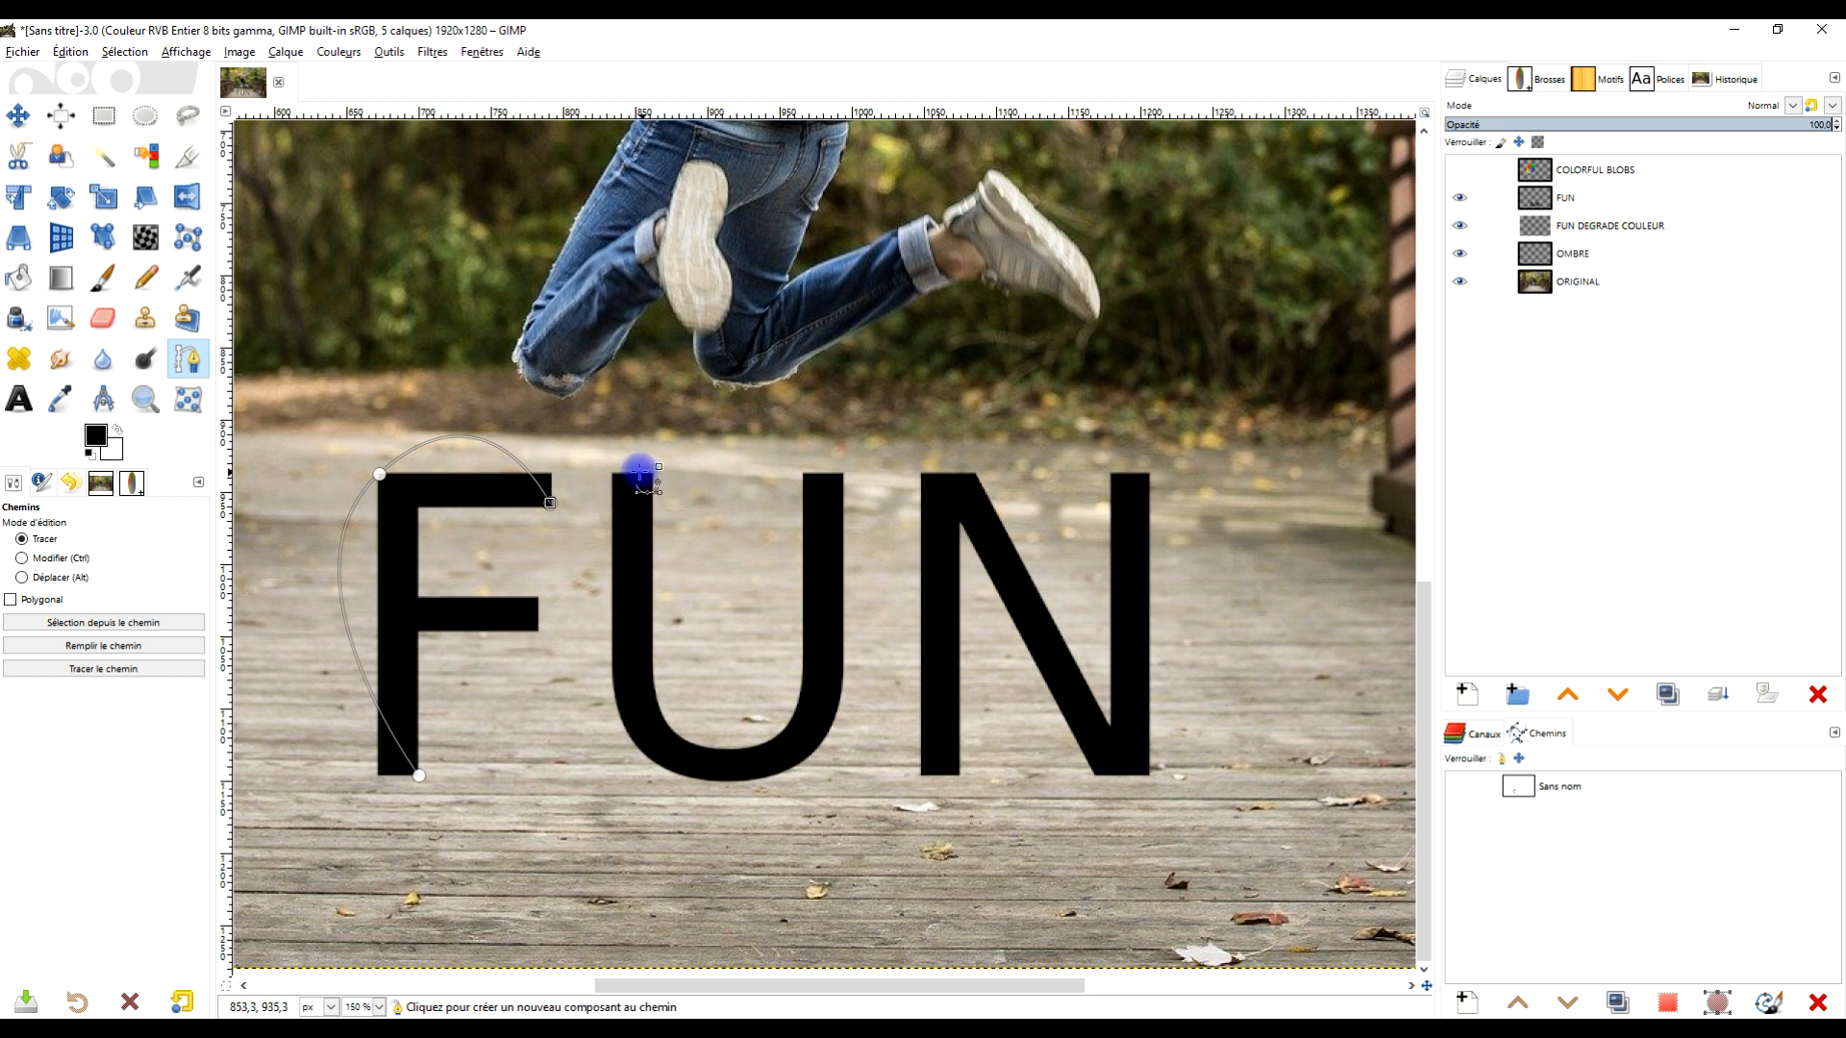
shift+click(616, 474)
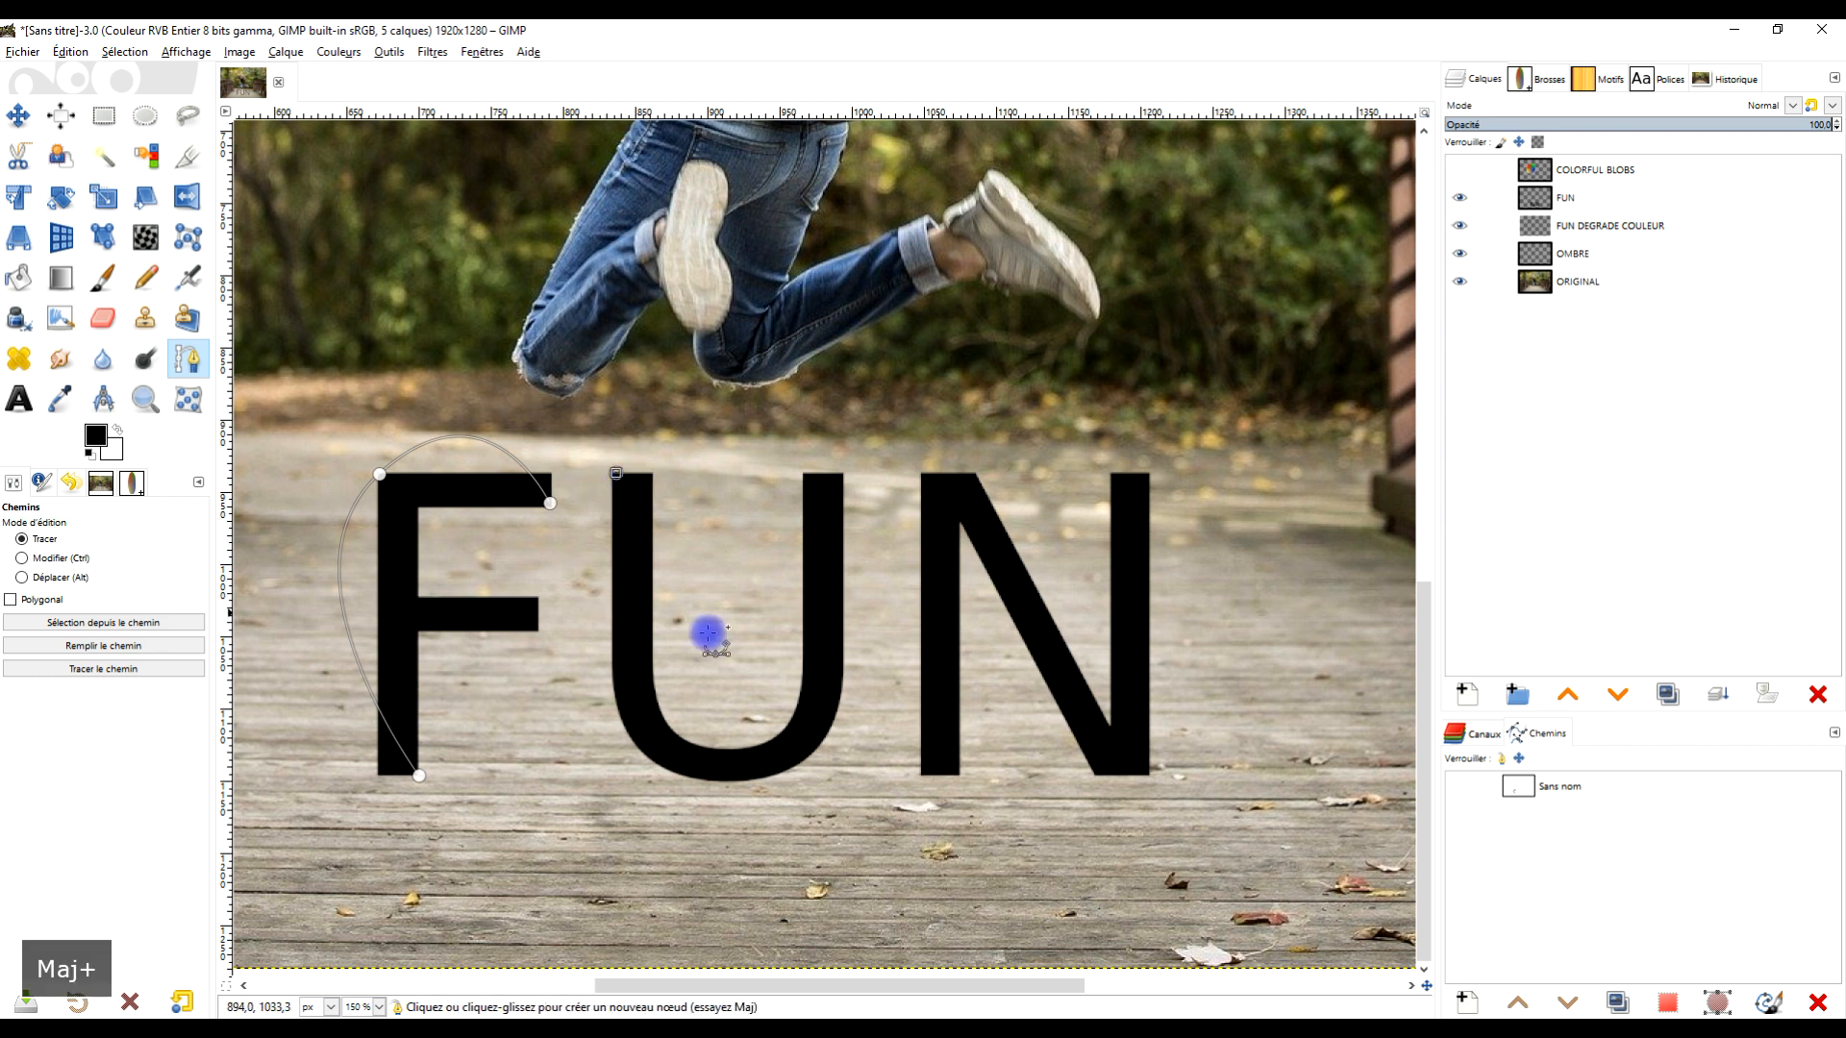
mouse_move(730, 780)
mouse_down()
mouse_move(692, 775)
mouse_move(979, 774)
mouse_up()
click(845, 474)
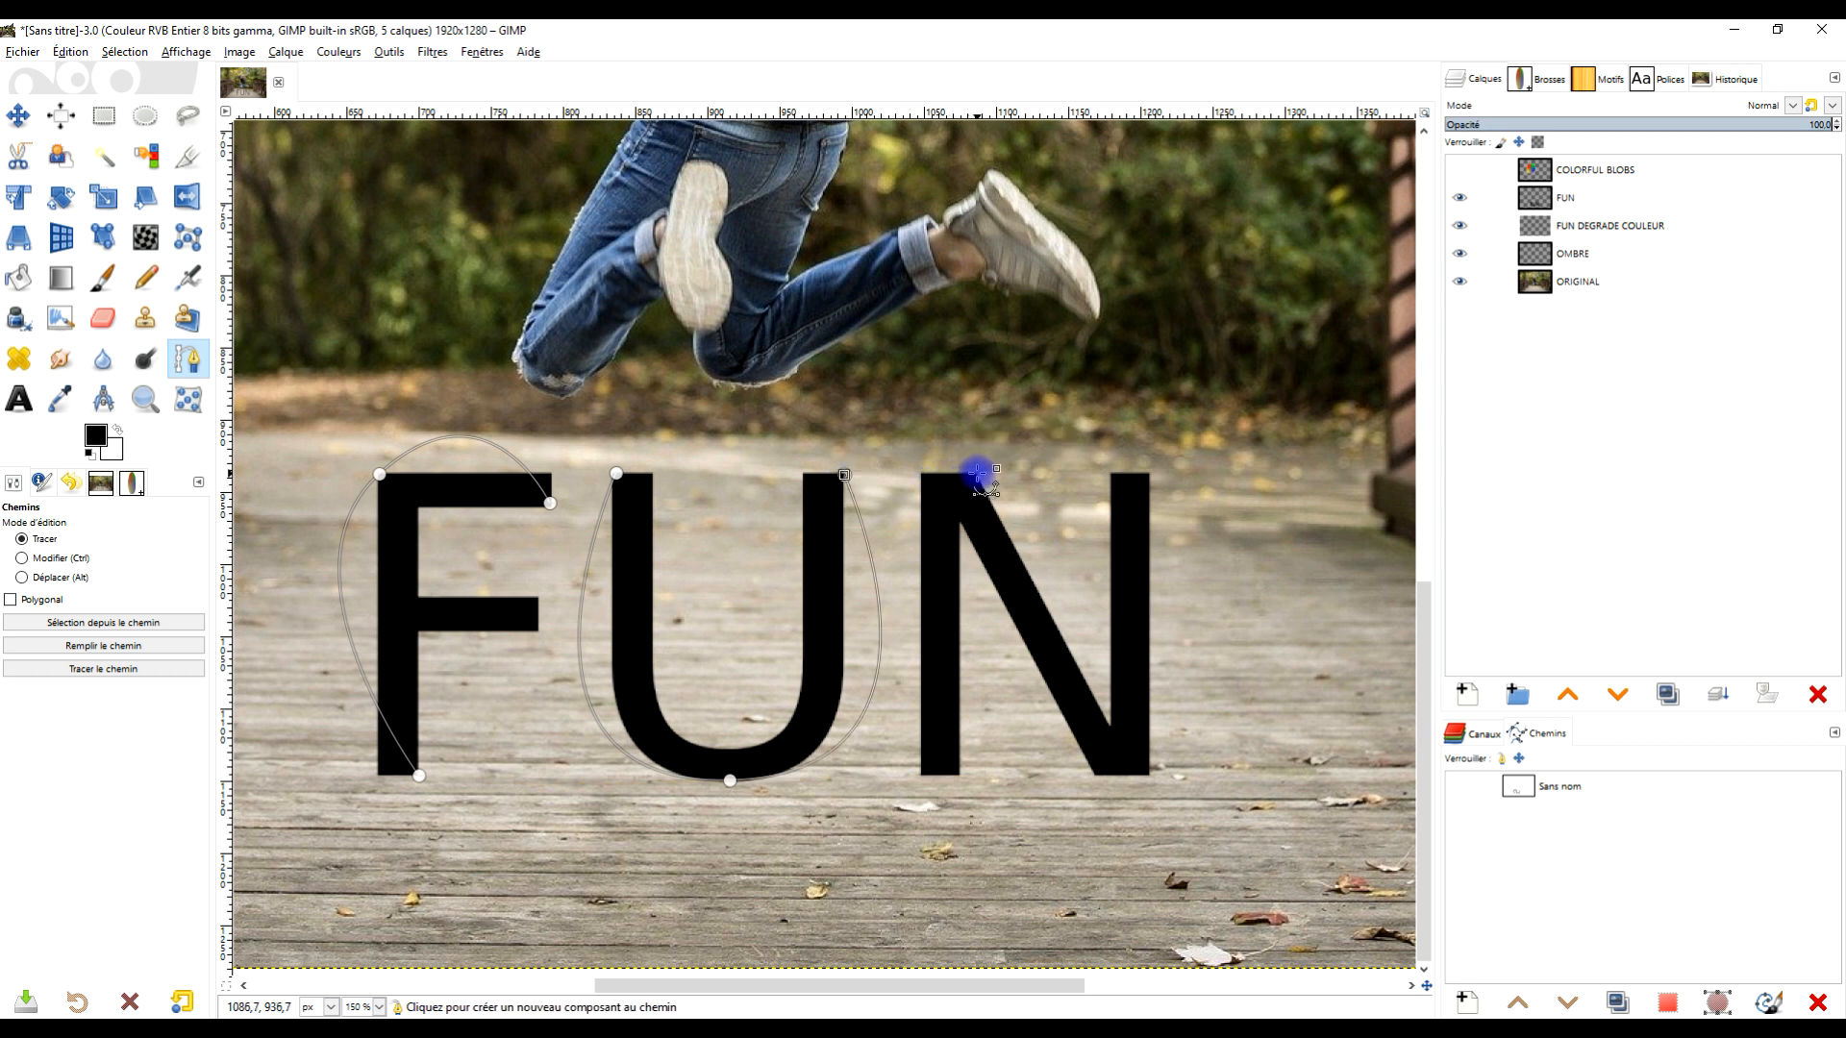
- Add another path component tracing the N's zigzag along its three strokes
shift+click(957, 774)
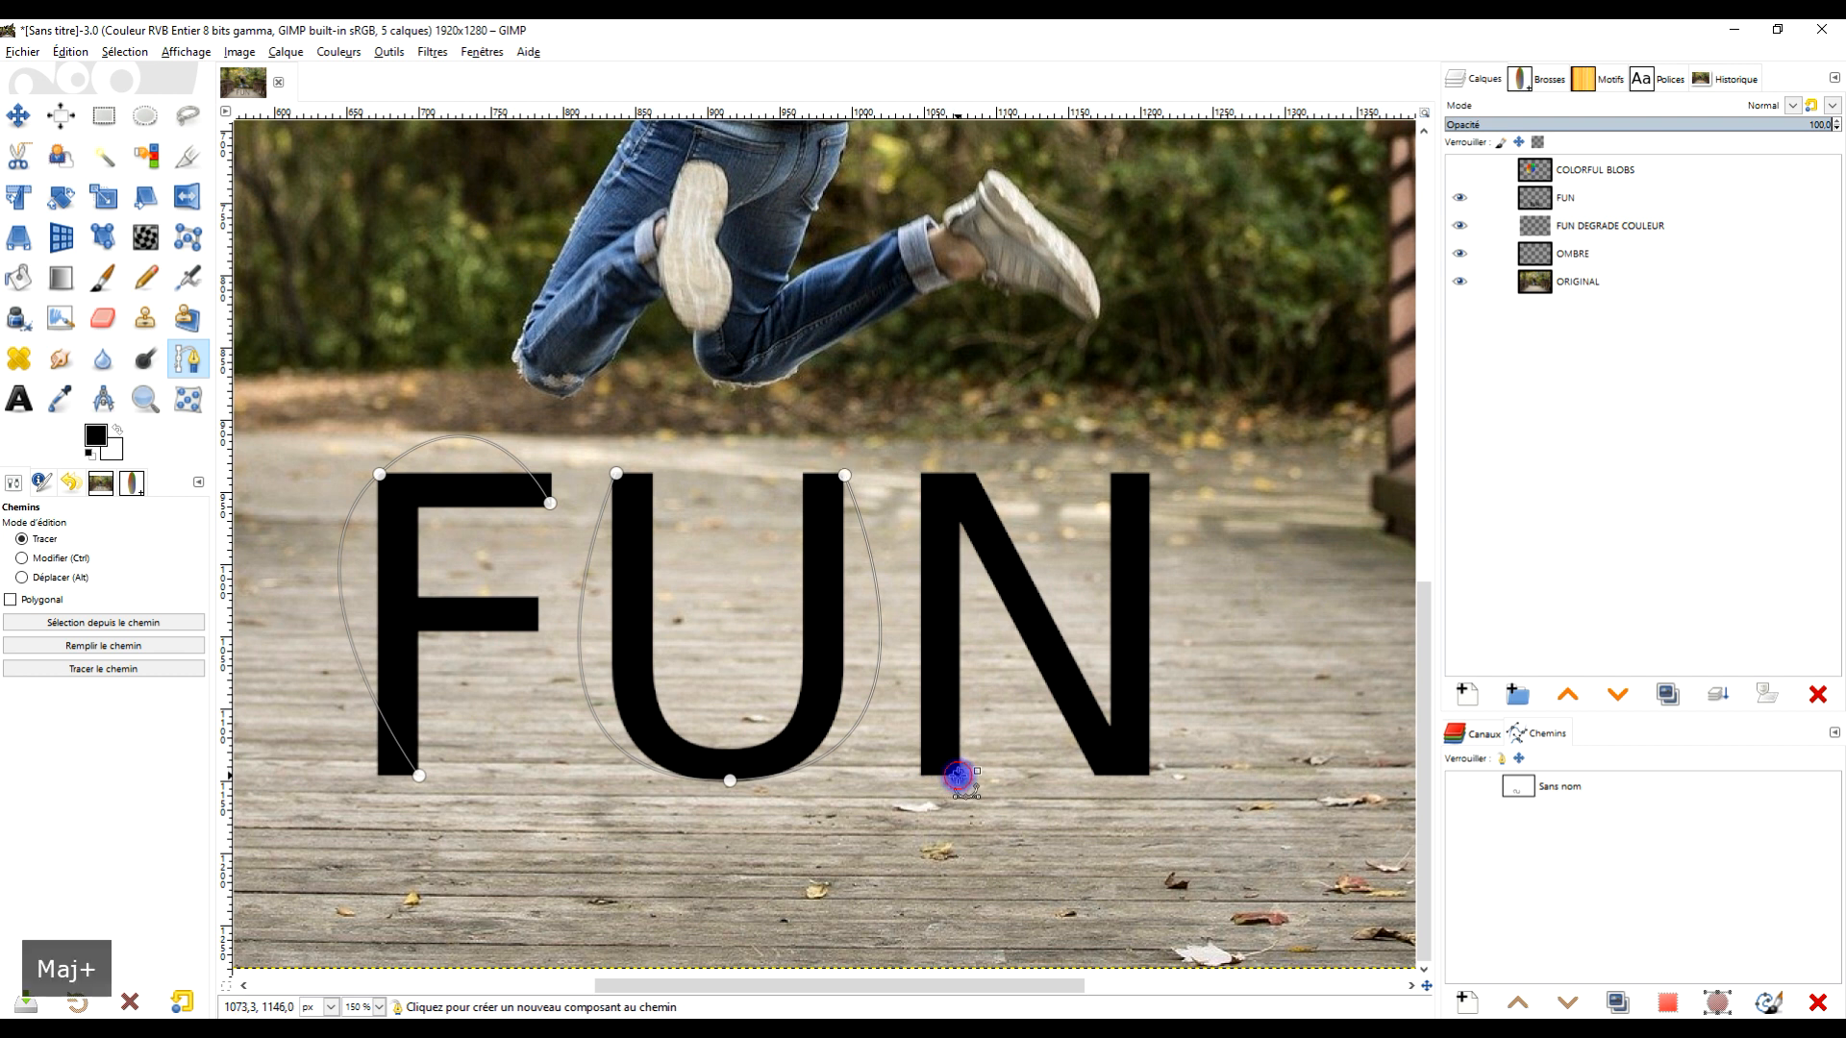
drag(943, 475, 1006, 475)
drag(1126, 776, 1180, 775)
click(1147, 474)
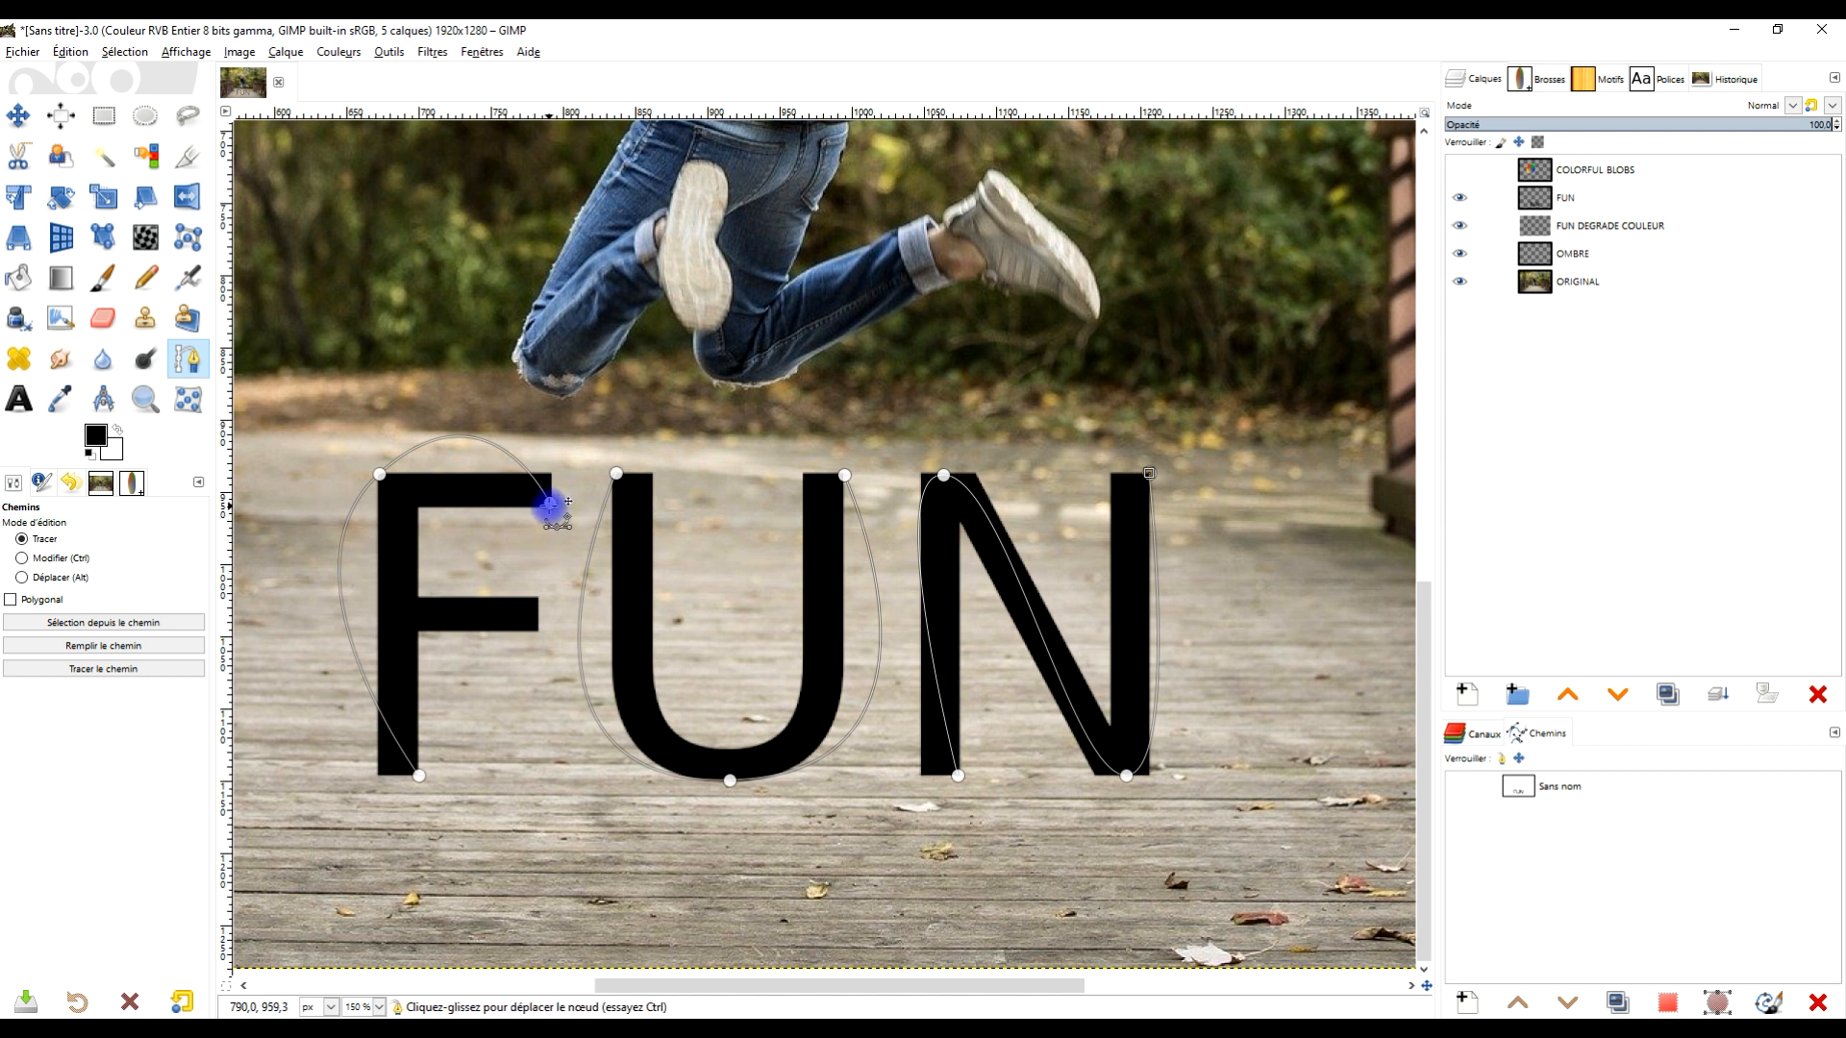
- Try to add the F's crossbar by extending the path from the top bar, then undo it
click(549, 502)
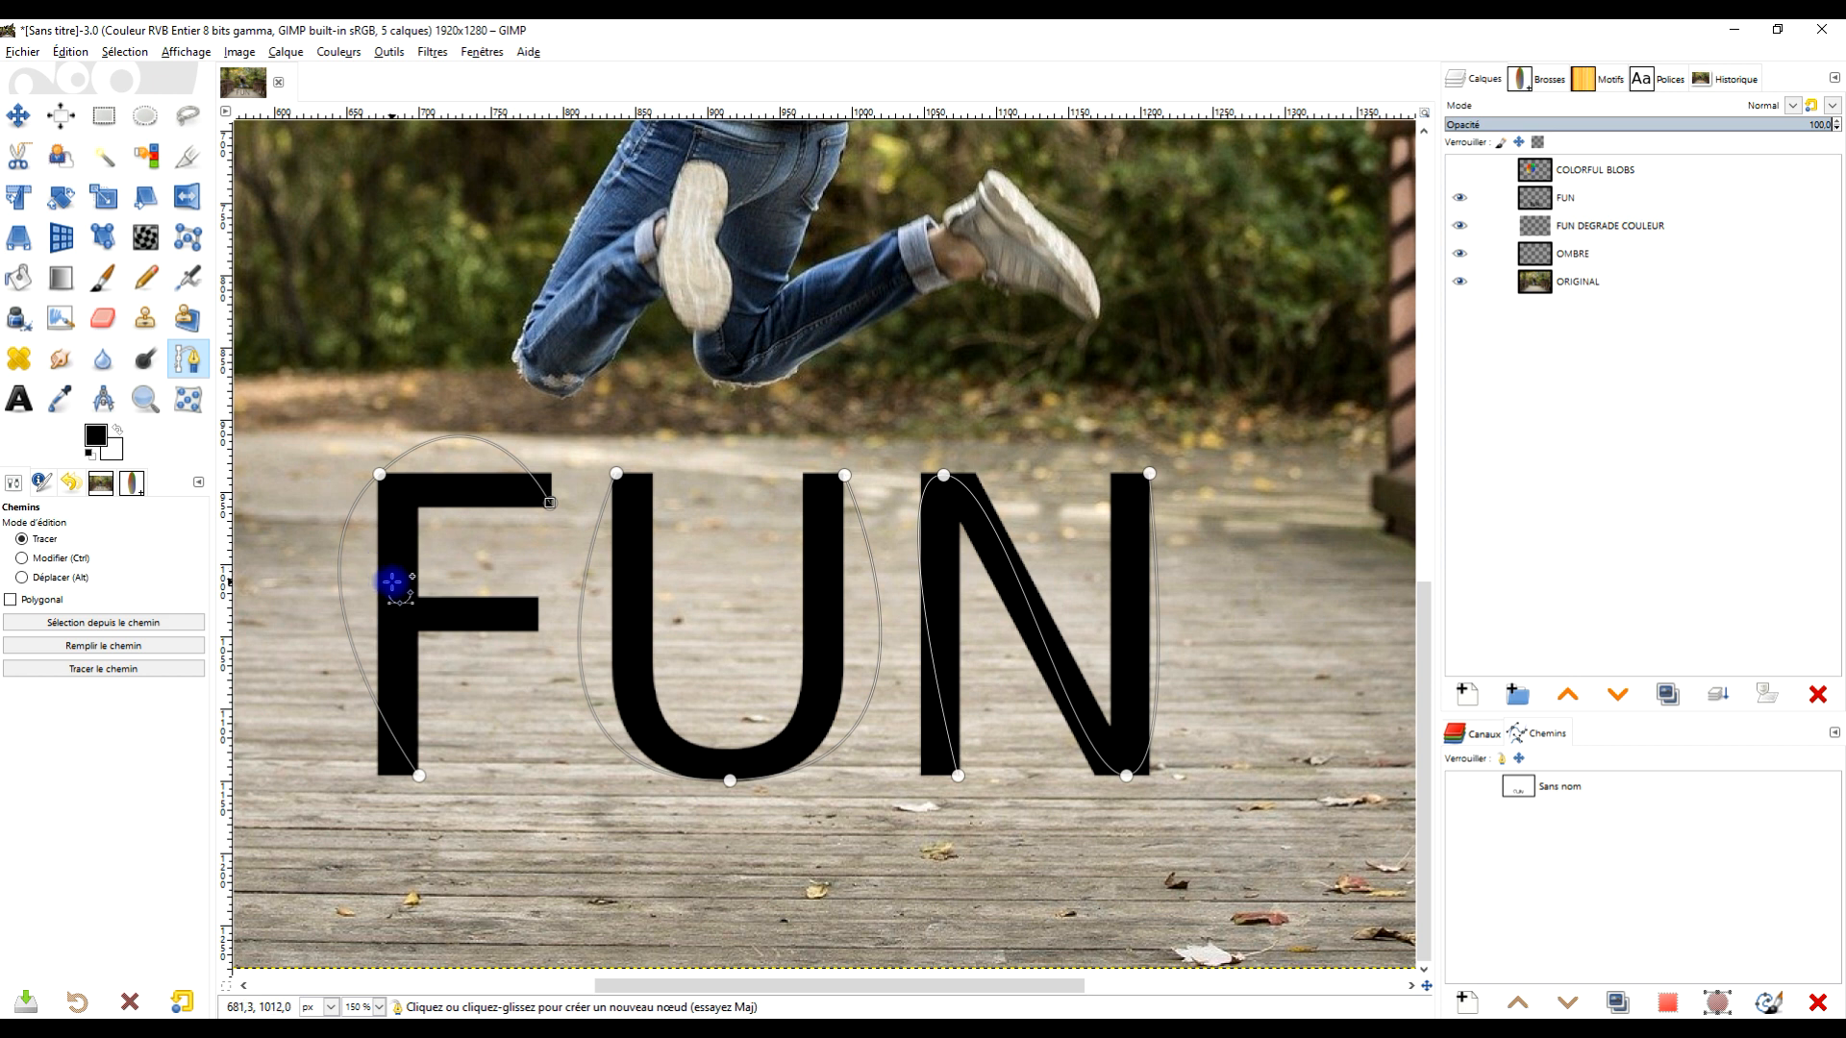
drag(391, 584, 291, 493)
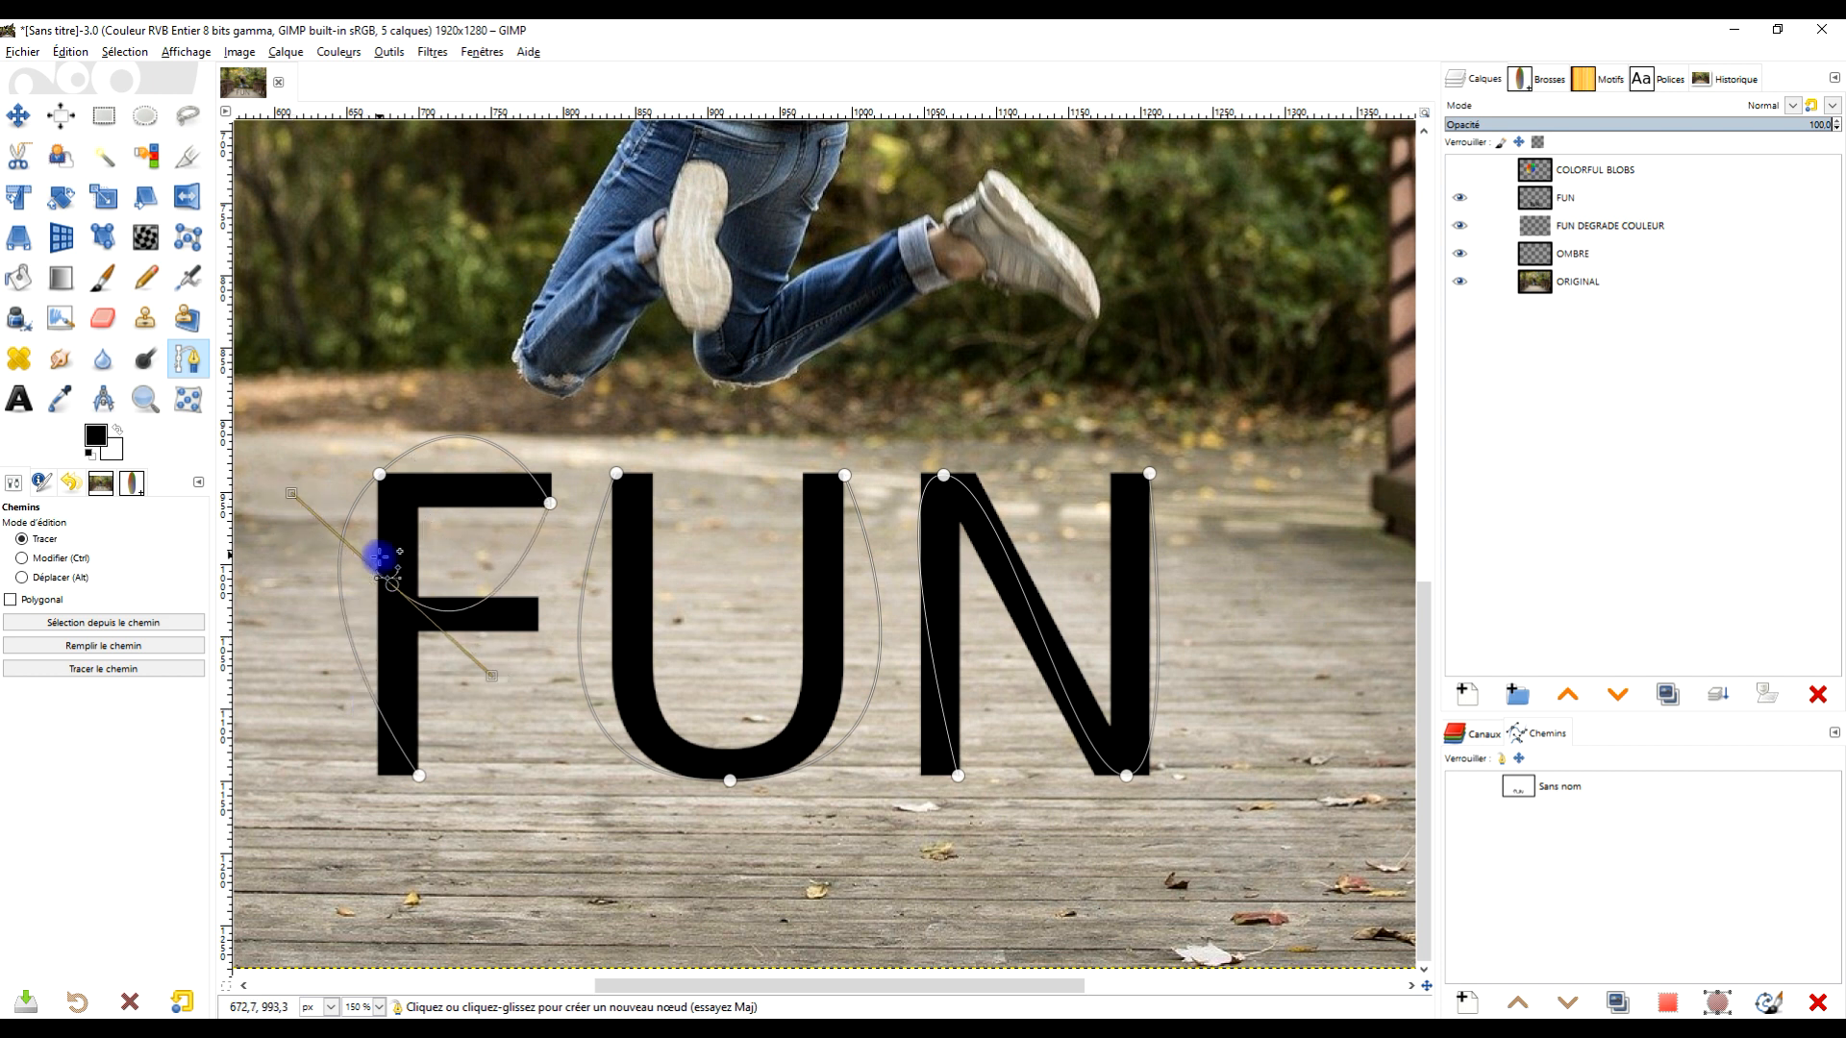
drag(392, 587, 424, 504)
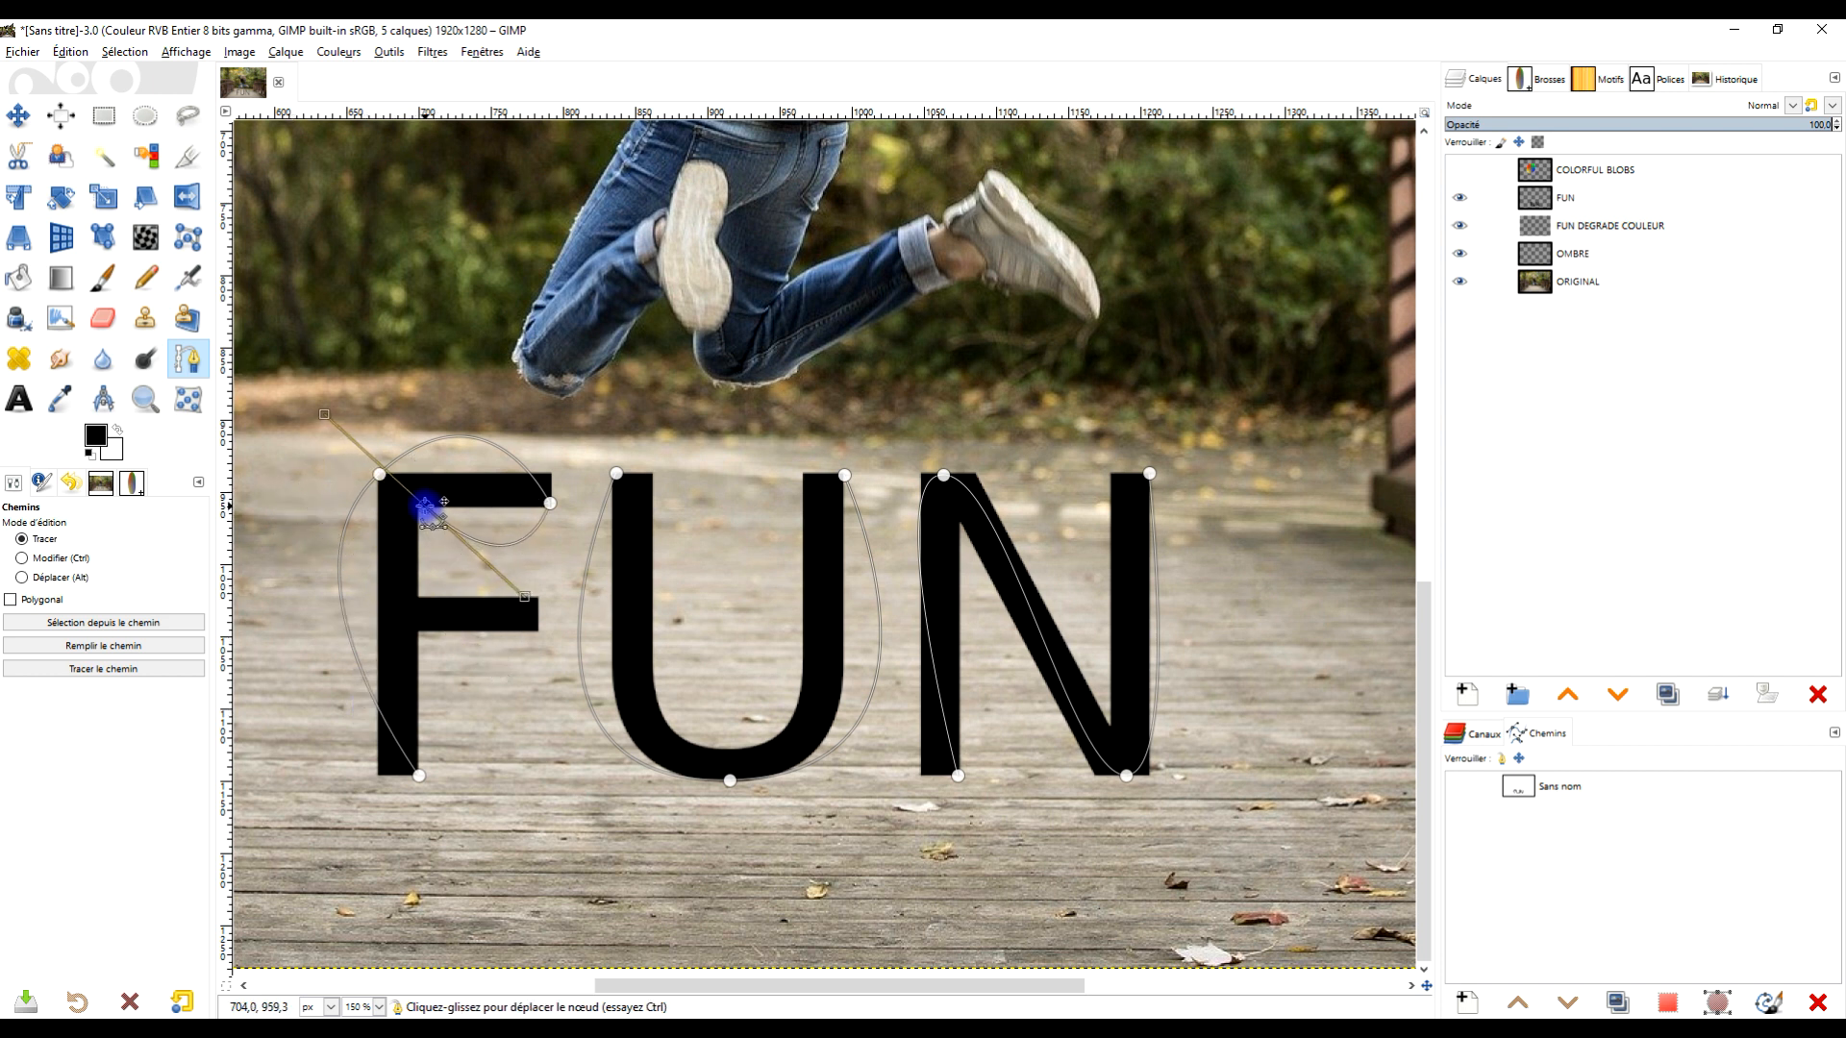
drag(326, 415, 445, 687)
key(ctrl+z)
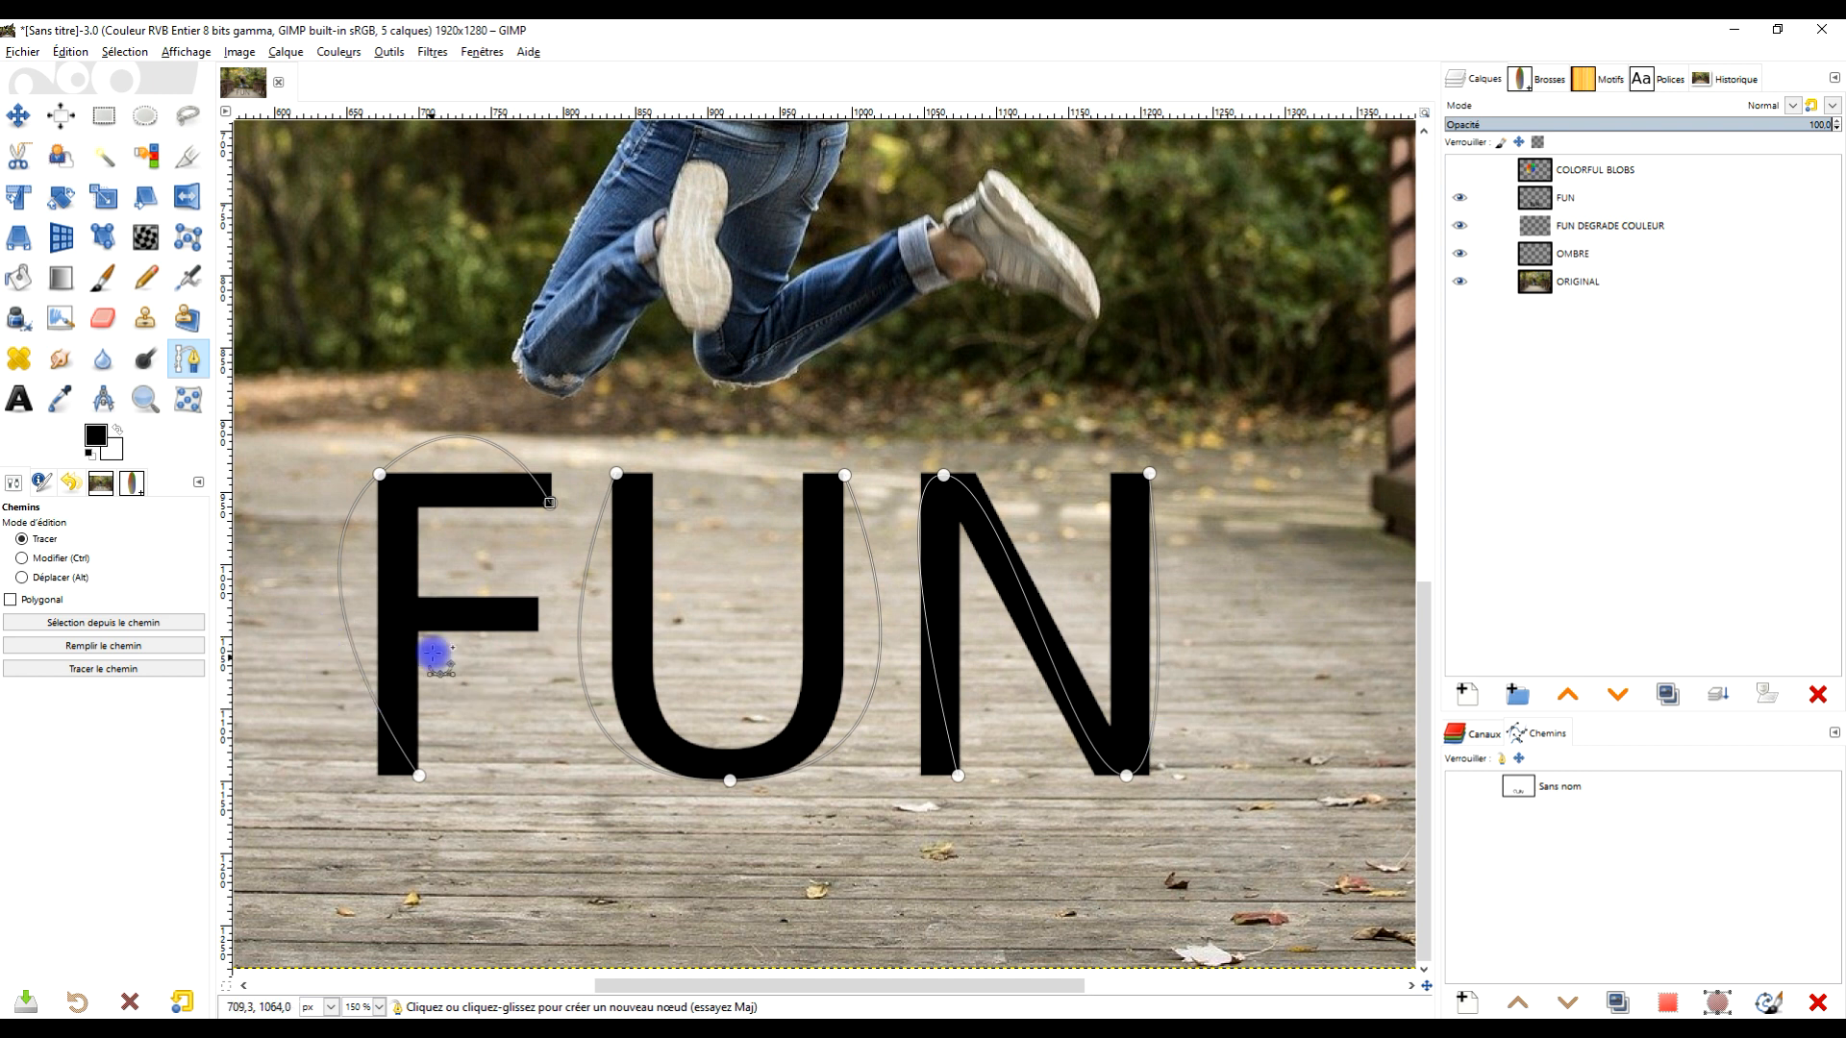
- Add a separate path component for the F's crossbar, curving from the stem toward the right
key(shift)
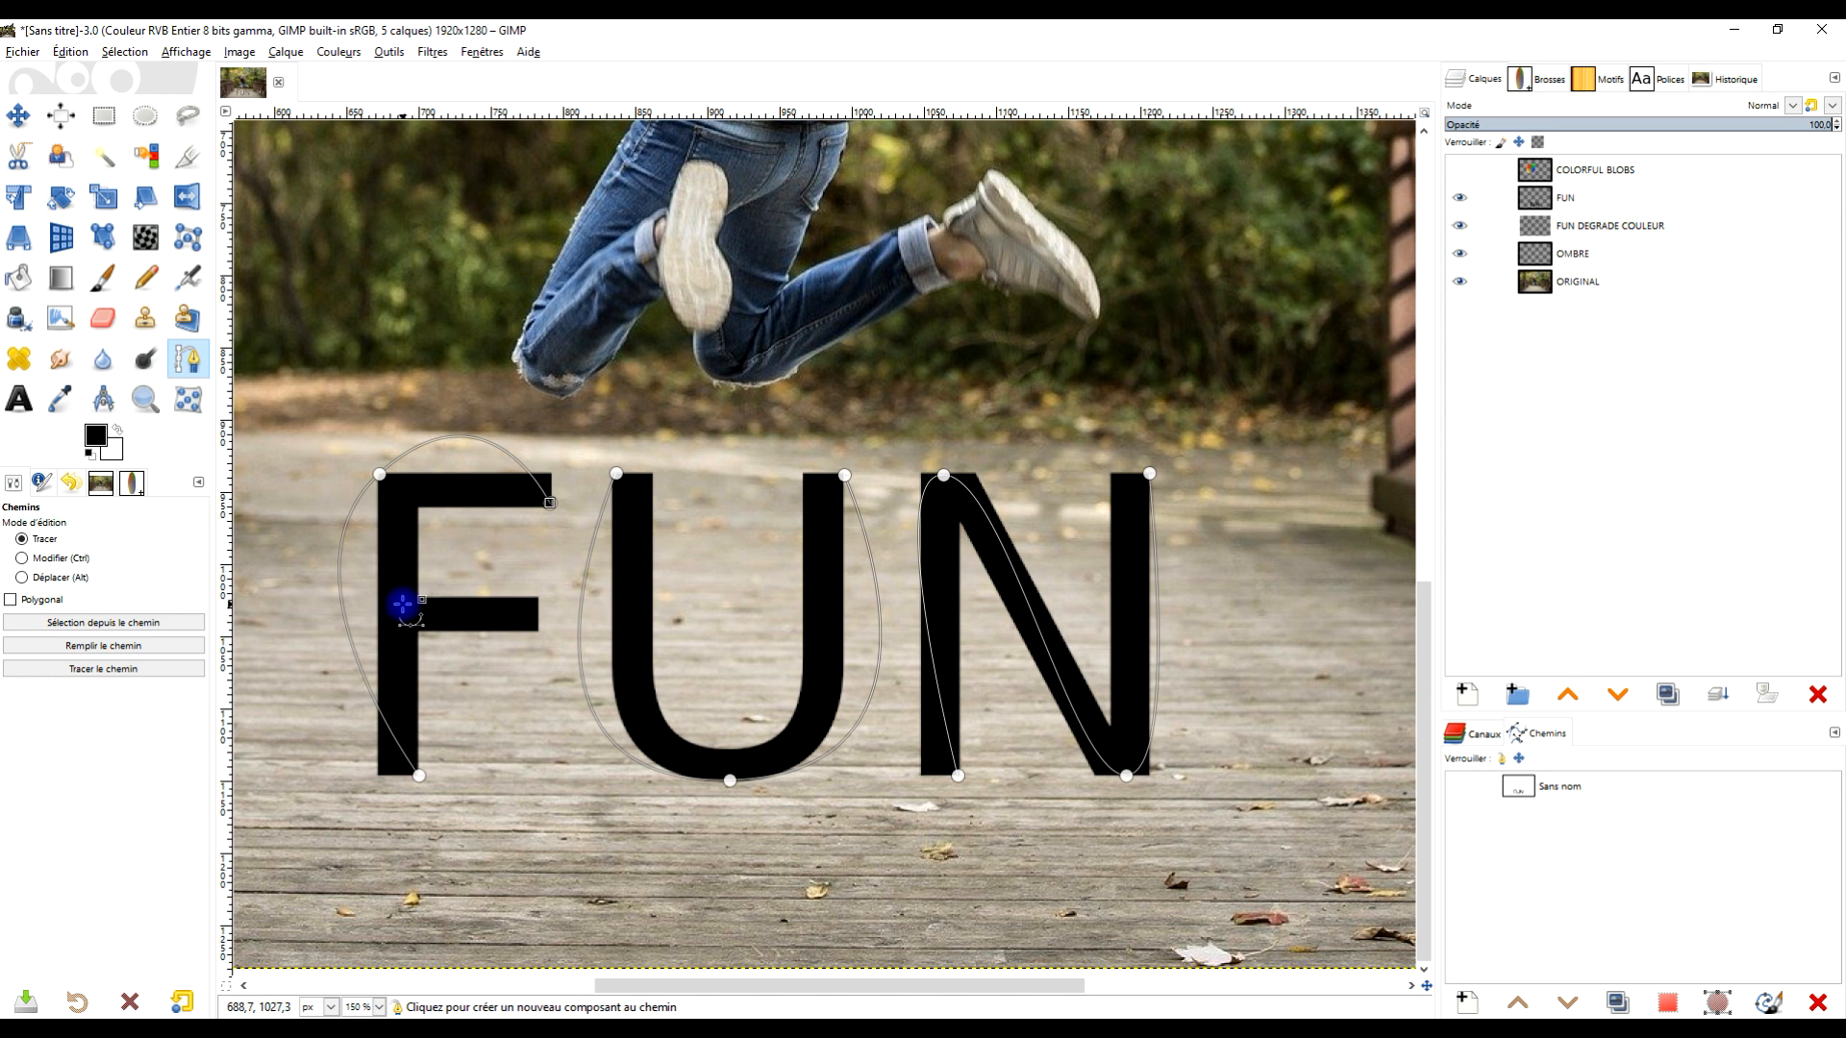
shift+click(402, 602)
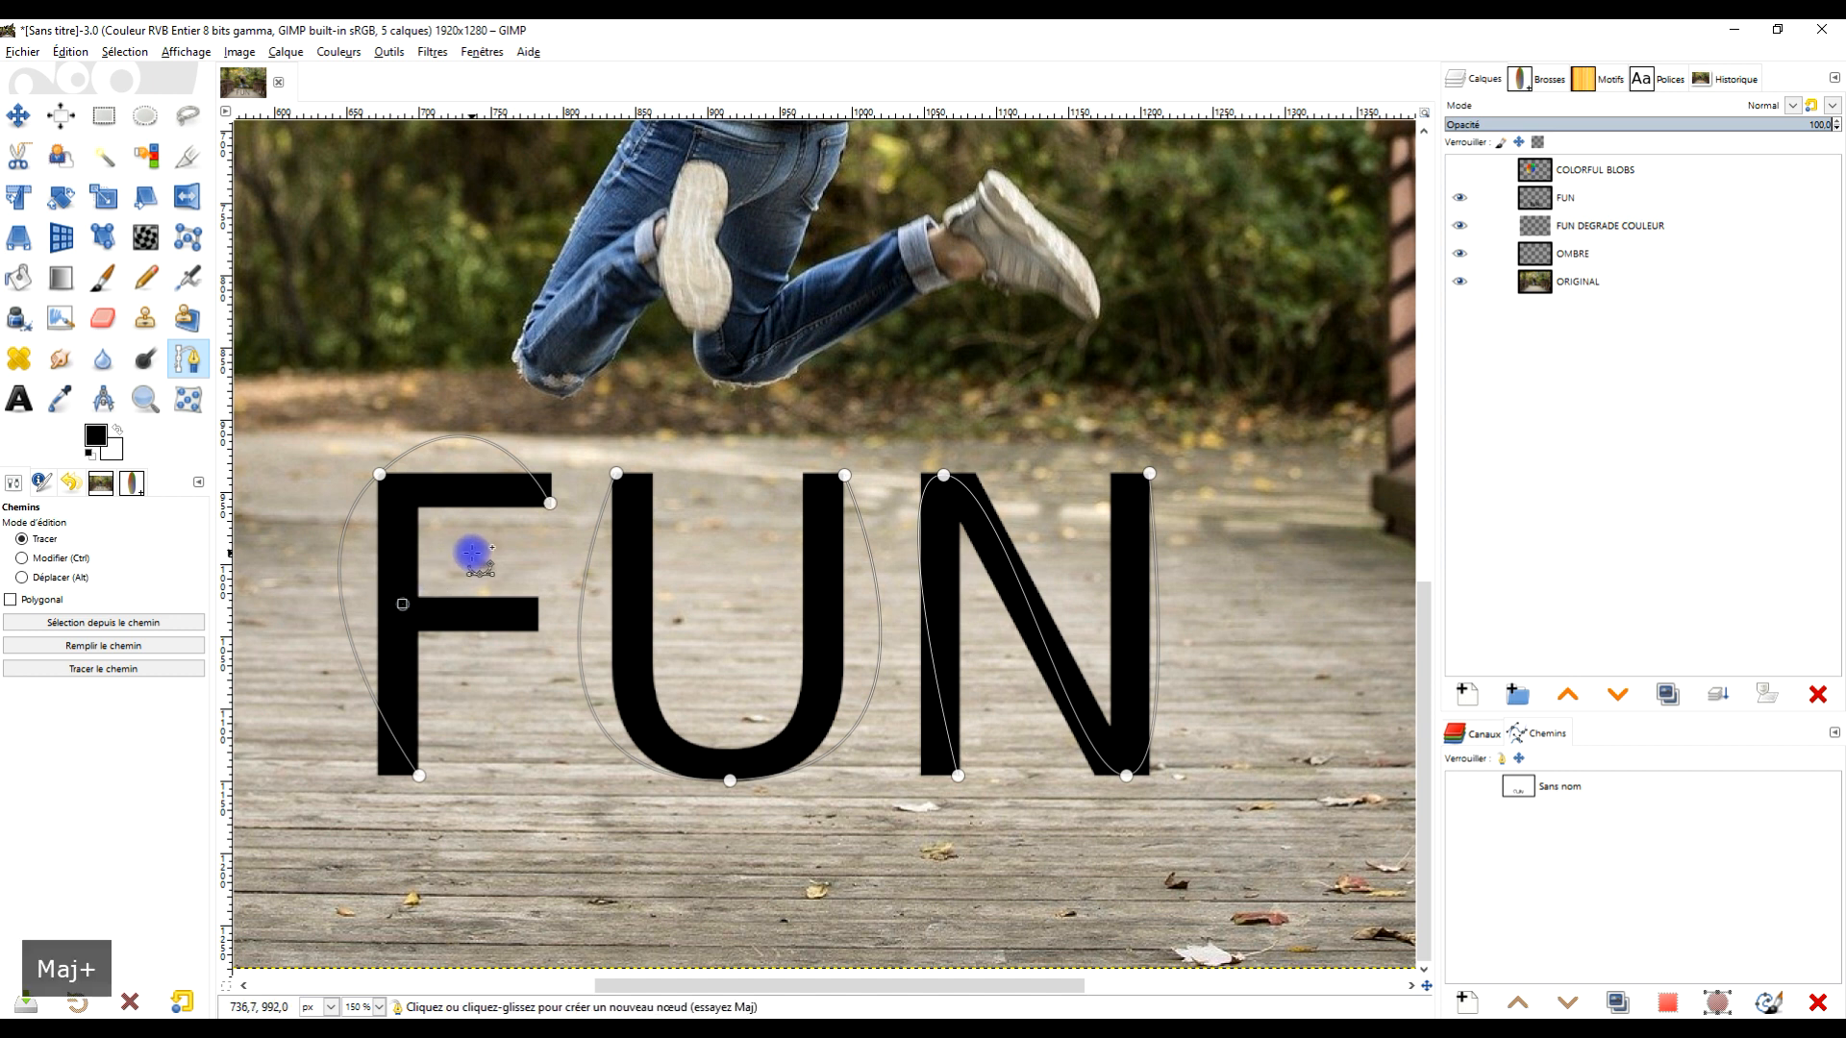
drag(479, 556, 539, 566)
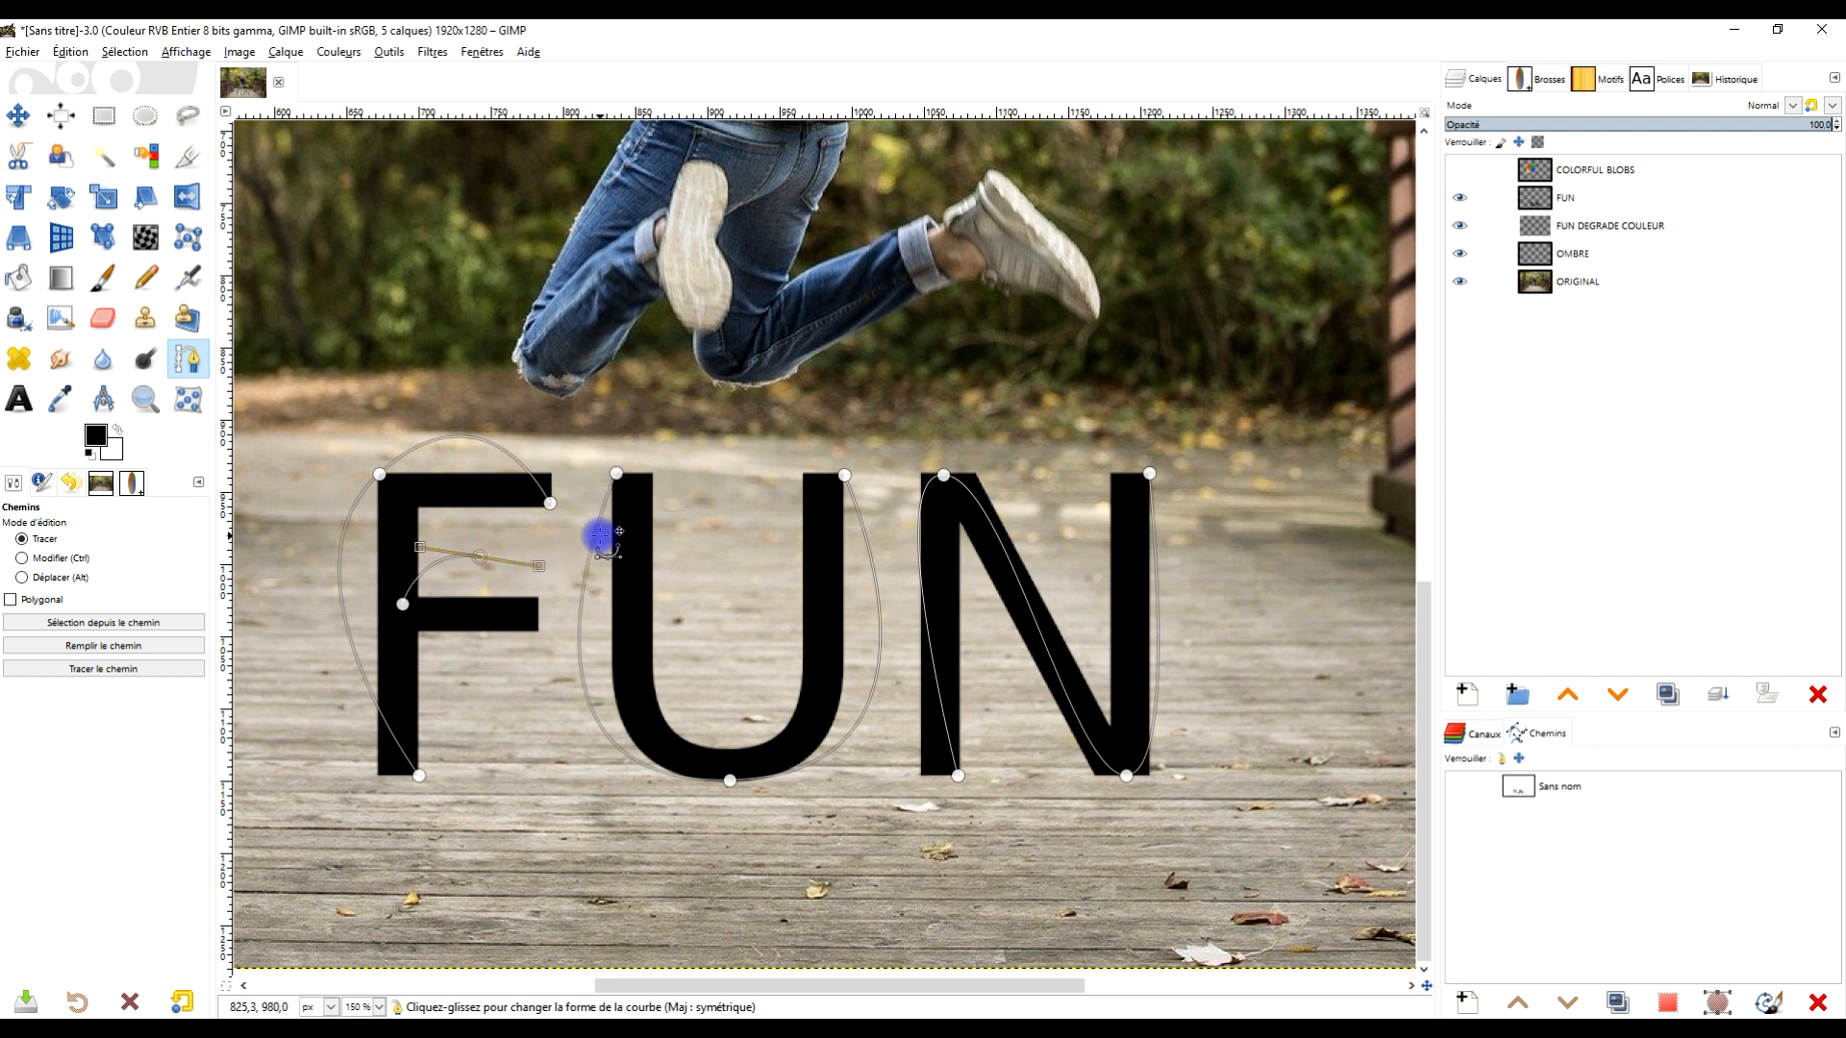
- Hide the FUN text layer and choose the clipboard image brush for the Paintbrush tool
click(1459, 197)
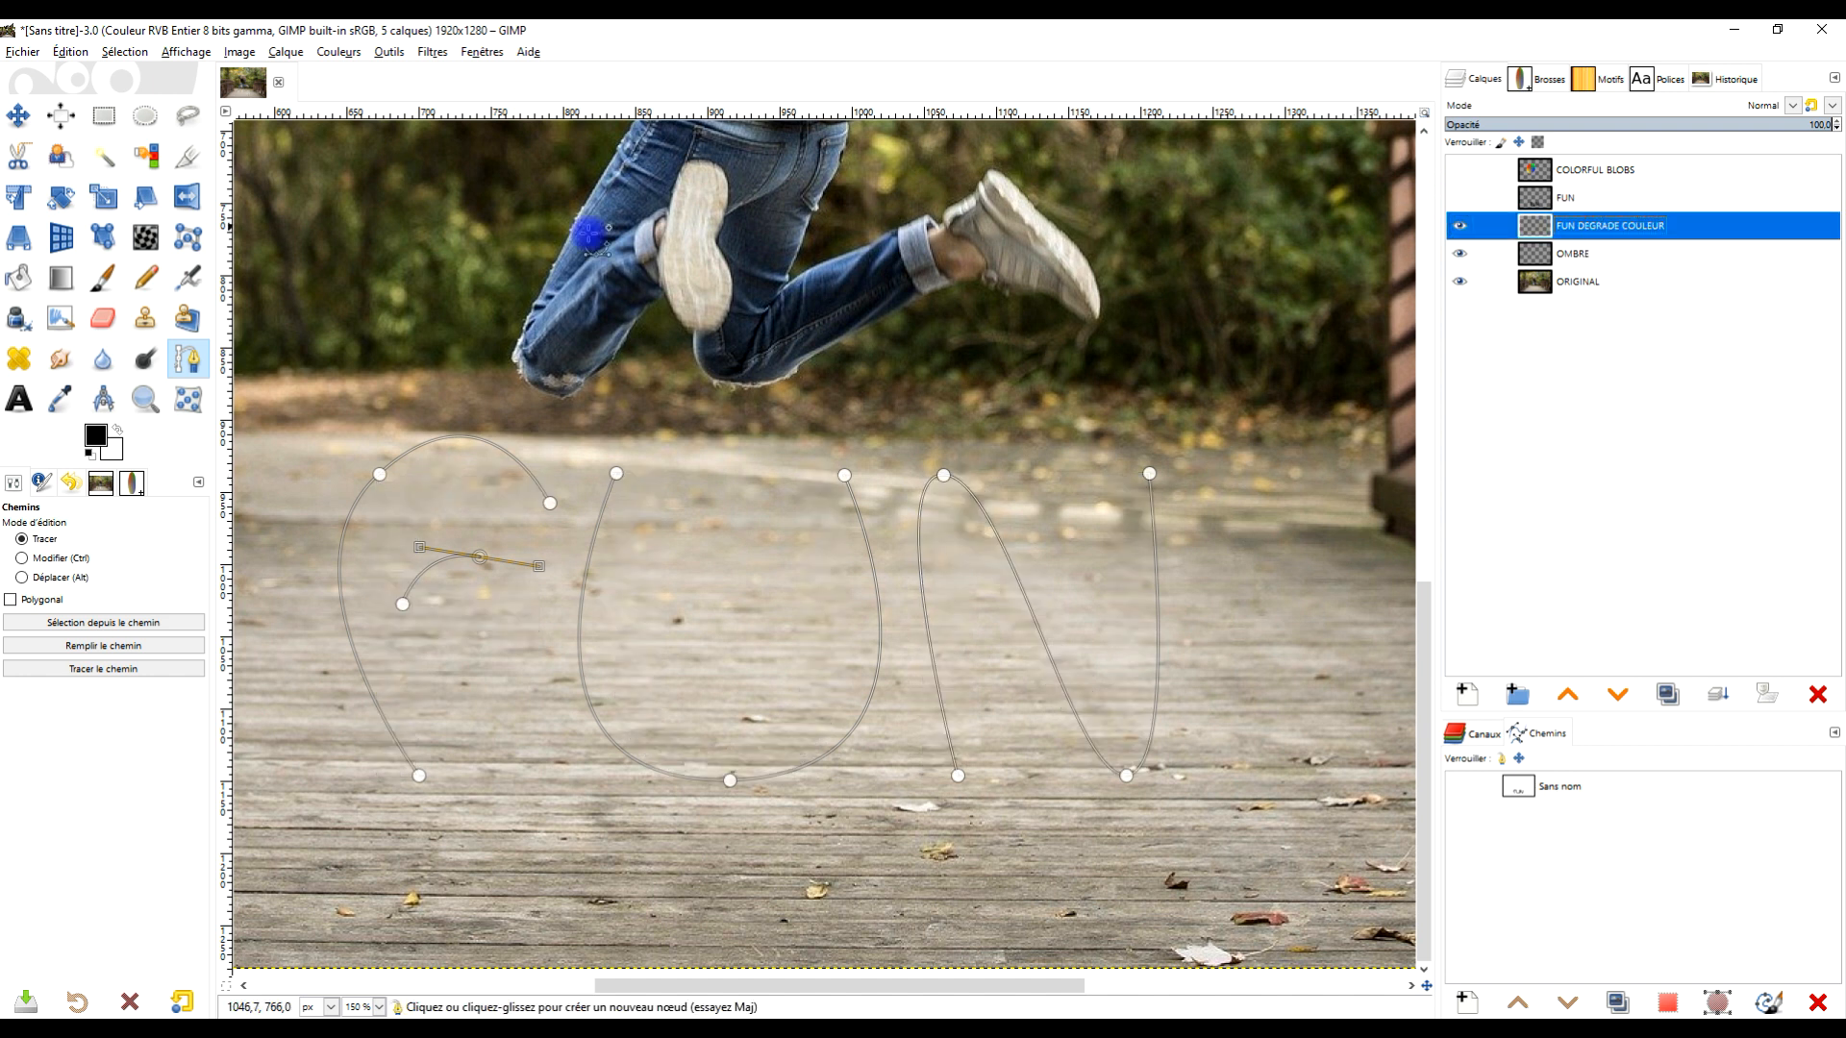
click(103, 279)
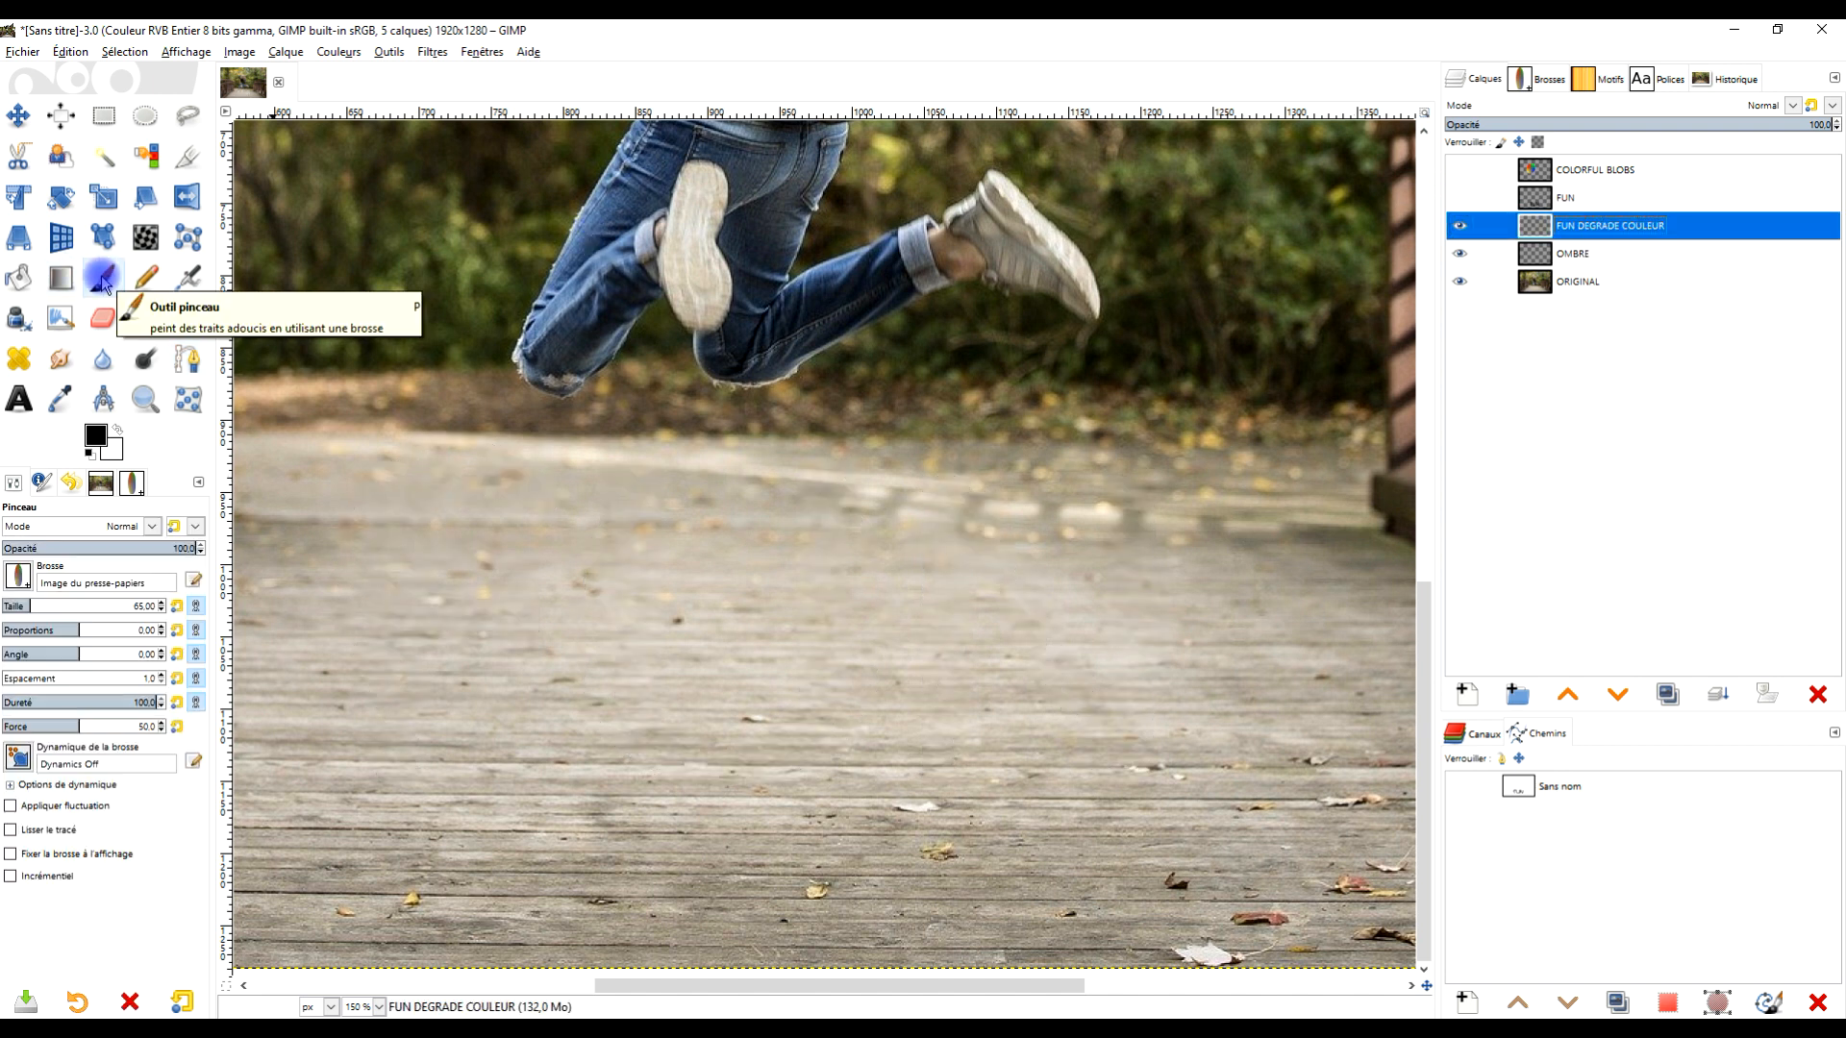
click(17, 576)
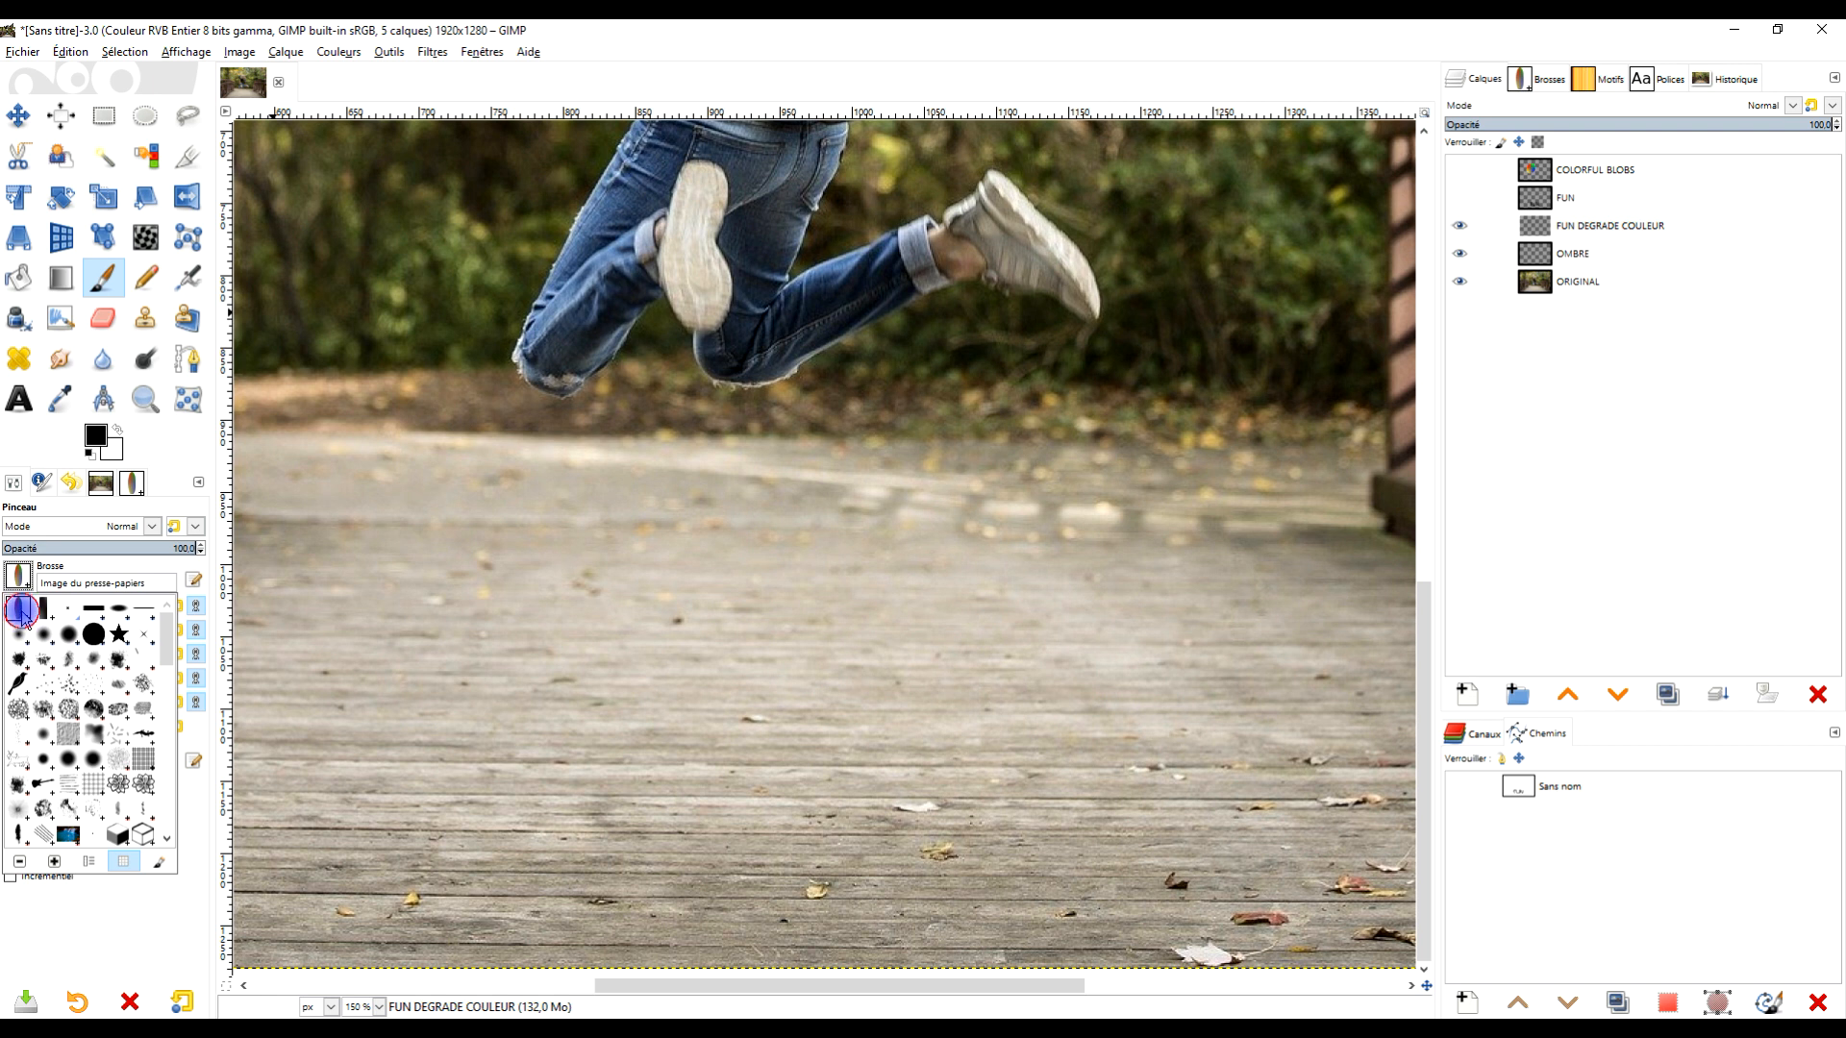
click(21, 610)
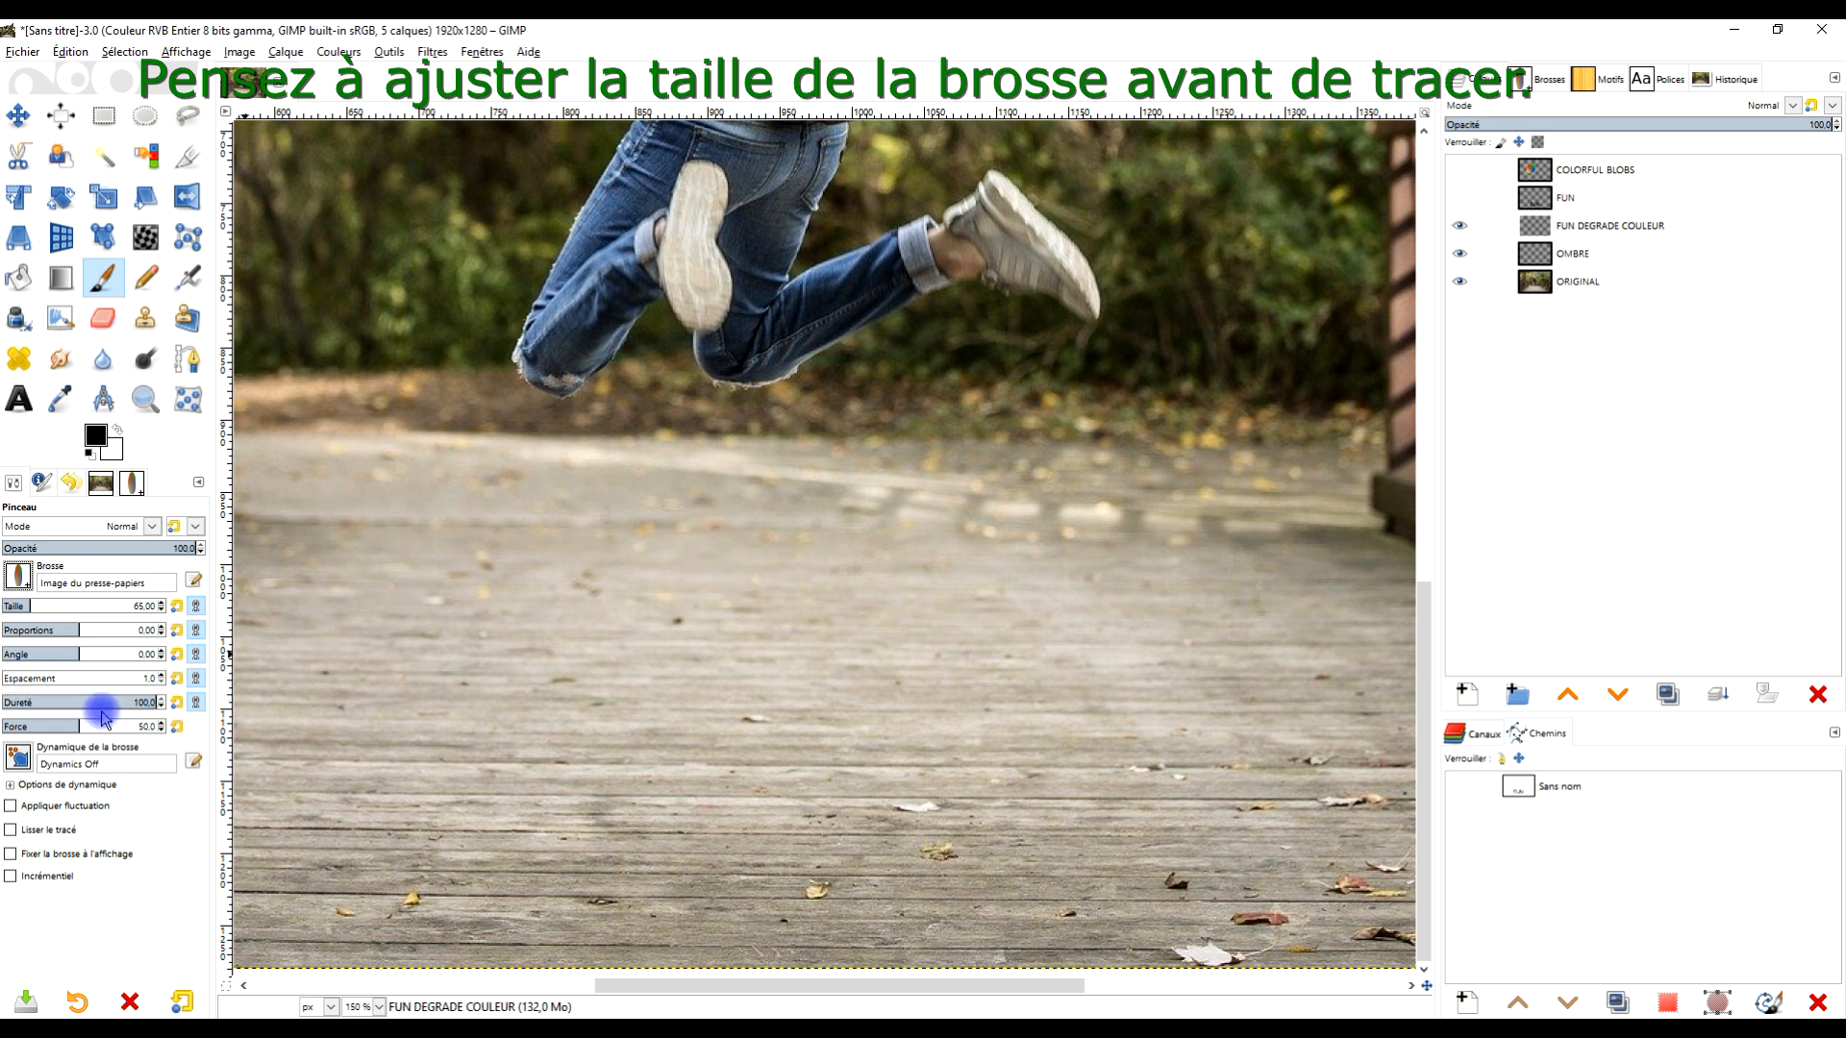
- Stroke the path with the Paintbrush paint tool onto the FUN DEGRADE COULEUR layer
click(1594, 227)
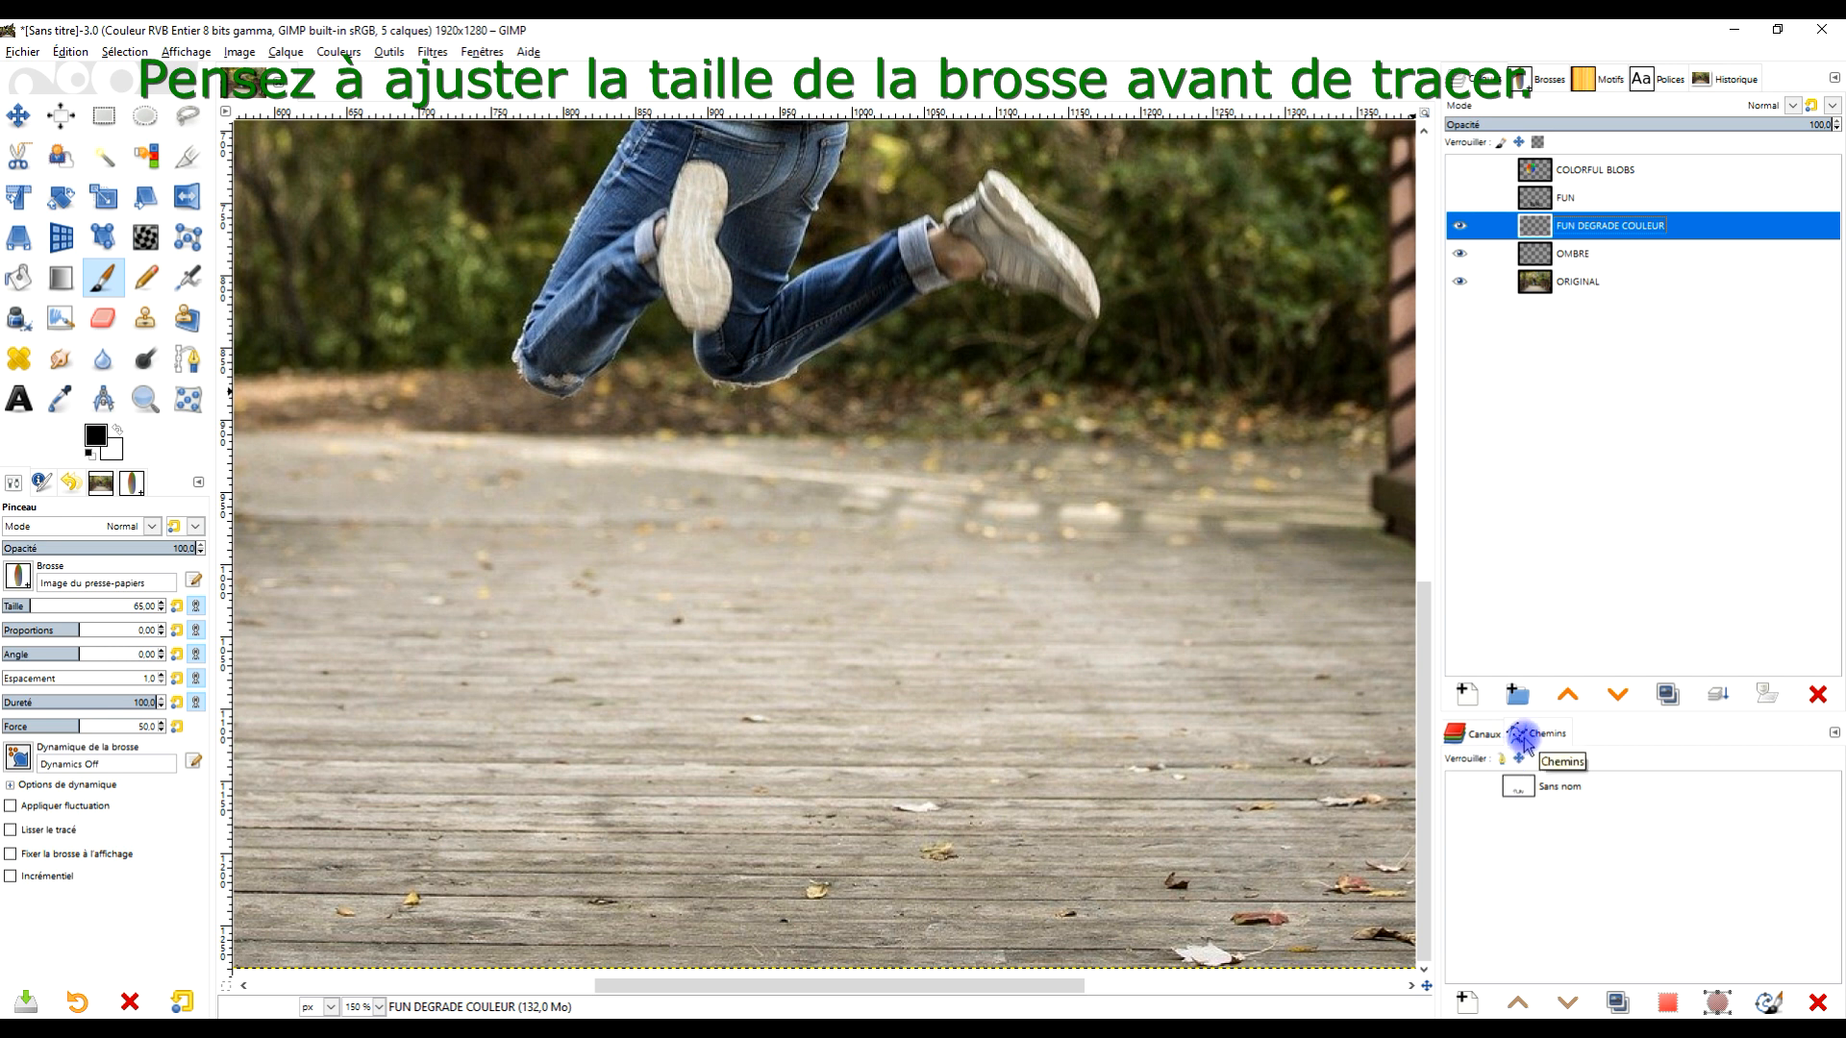
double_click(1518, 787)
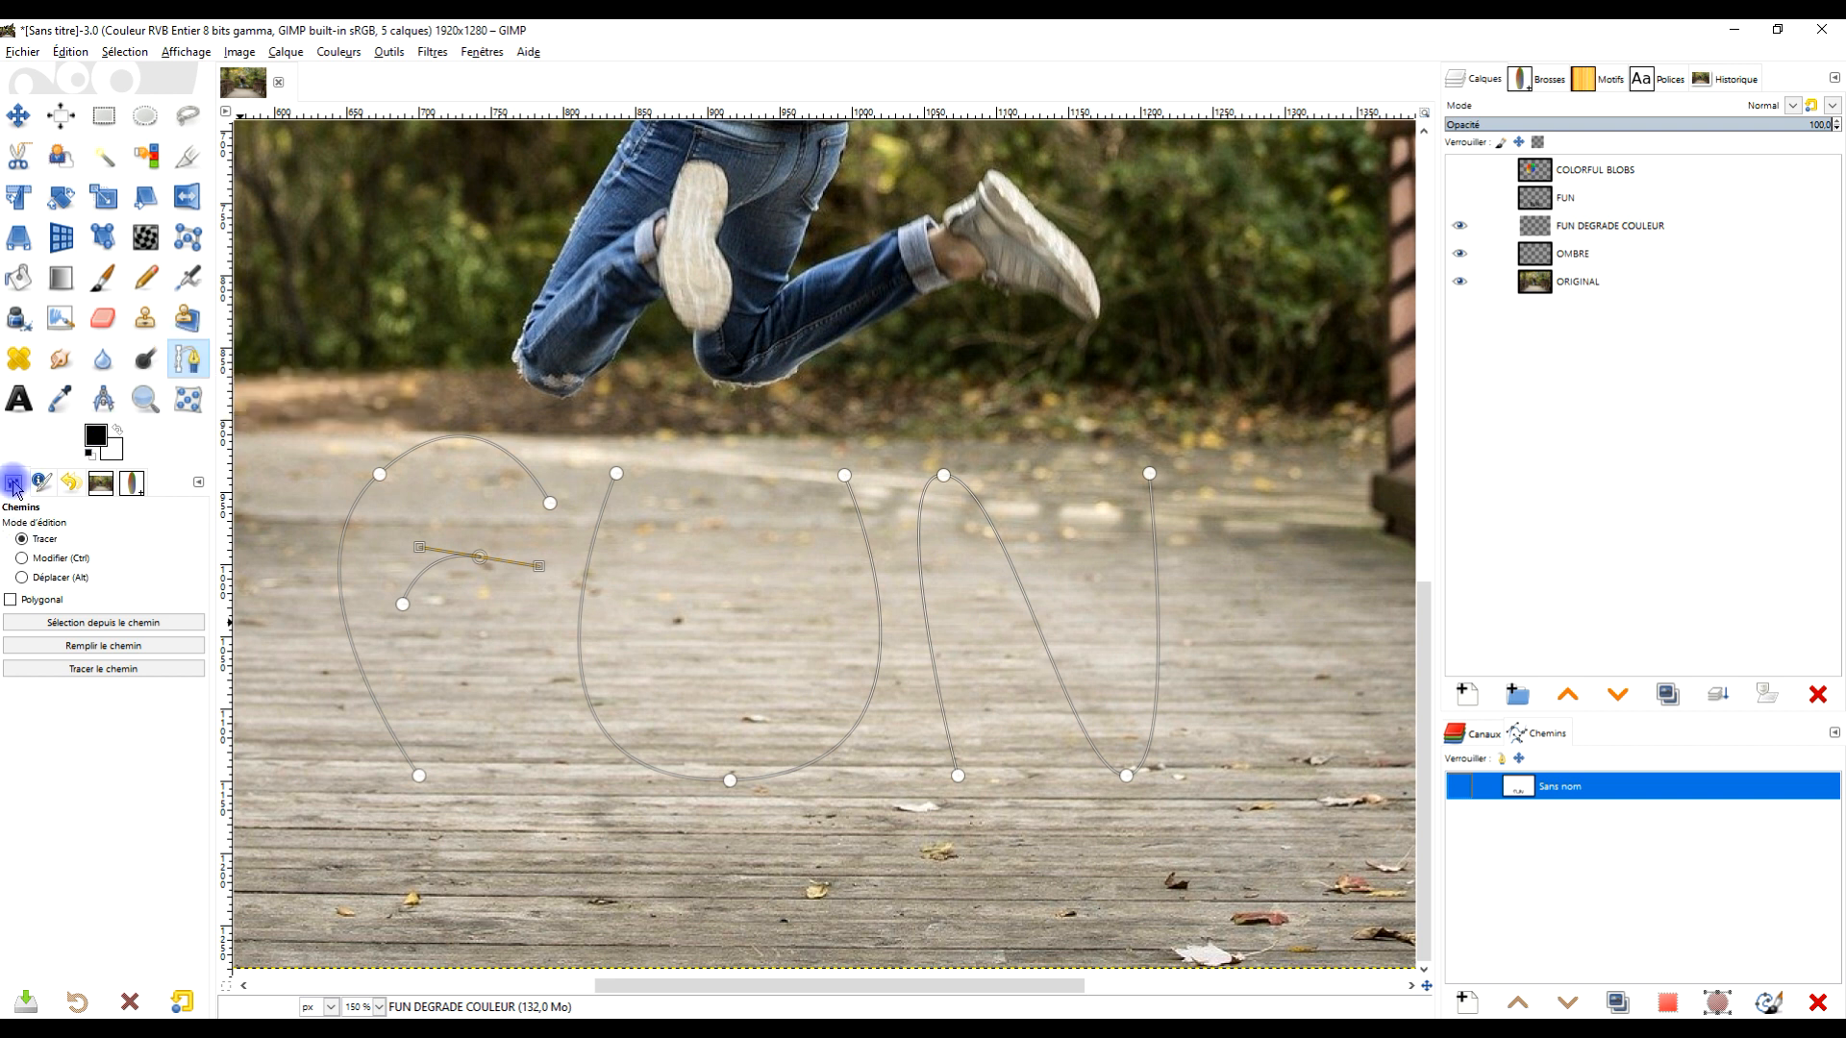
click(77, 677)
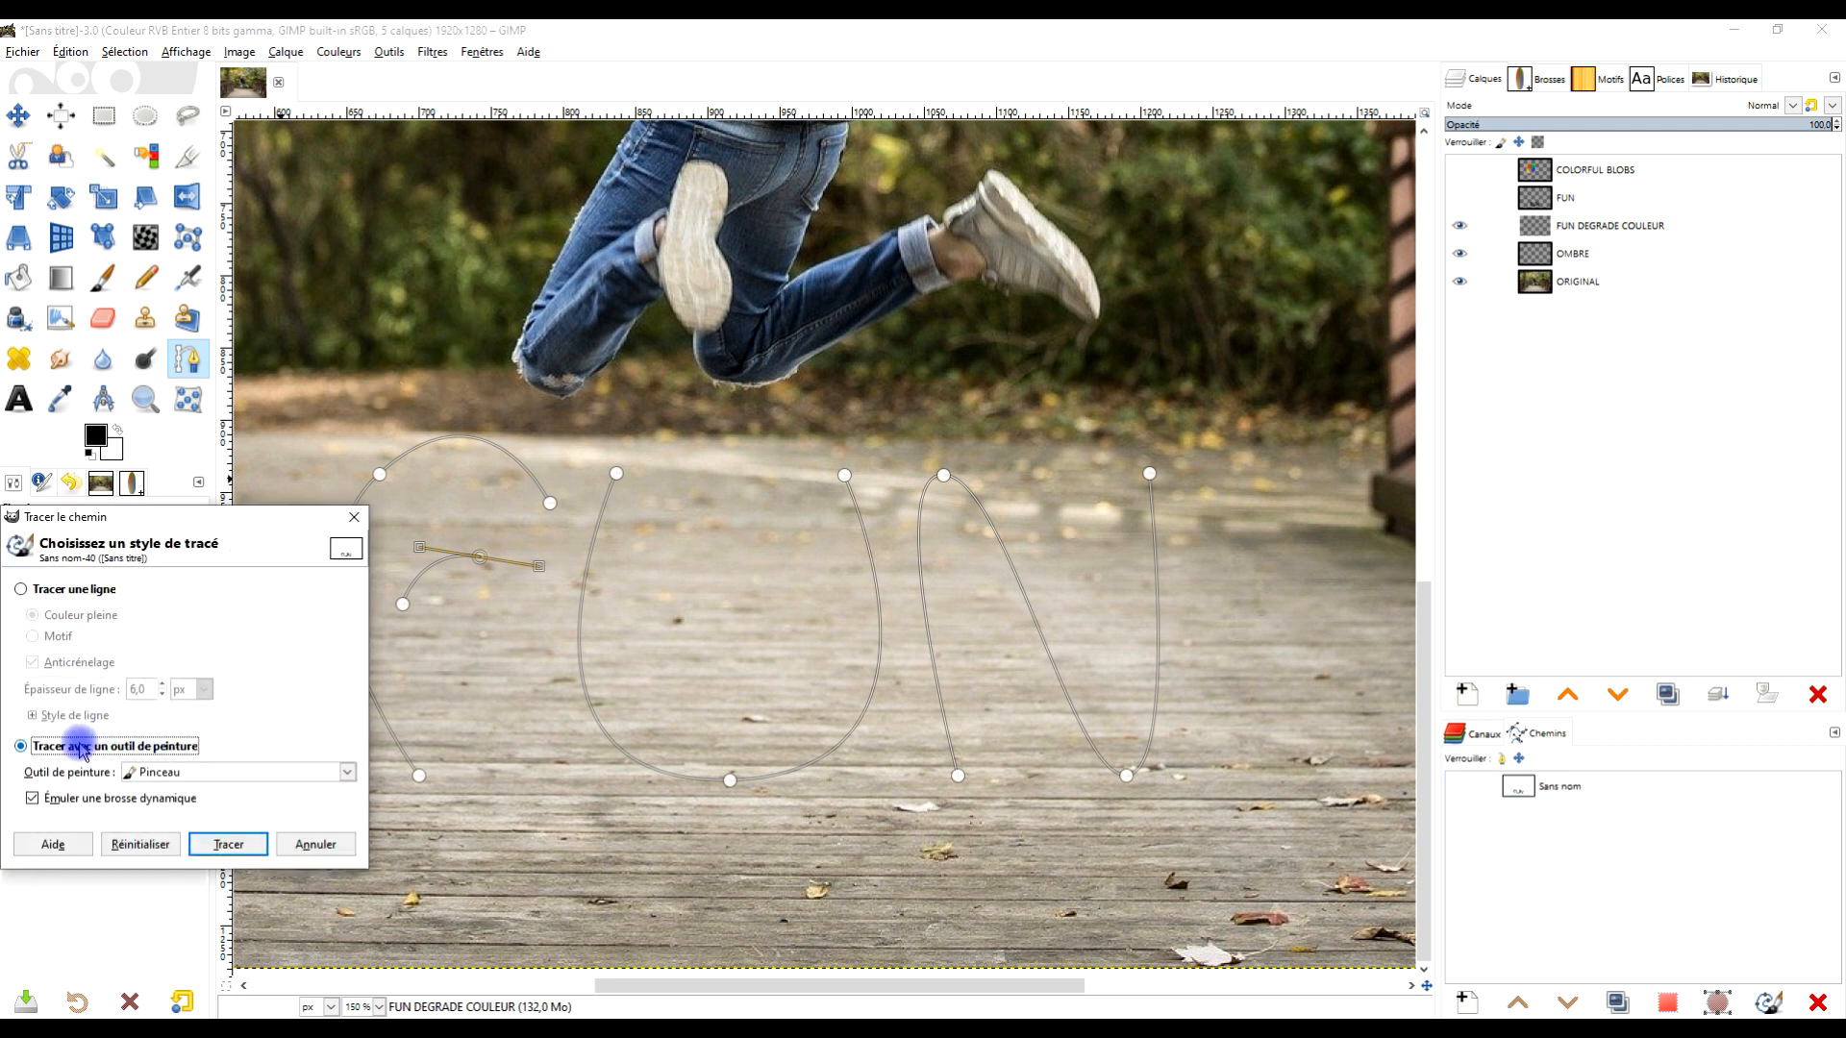
click(228, 845)
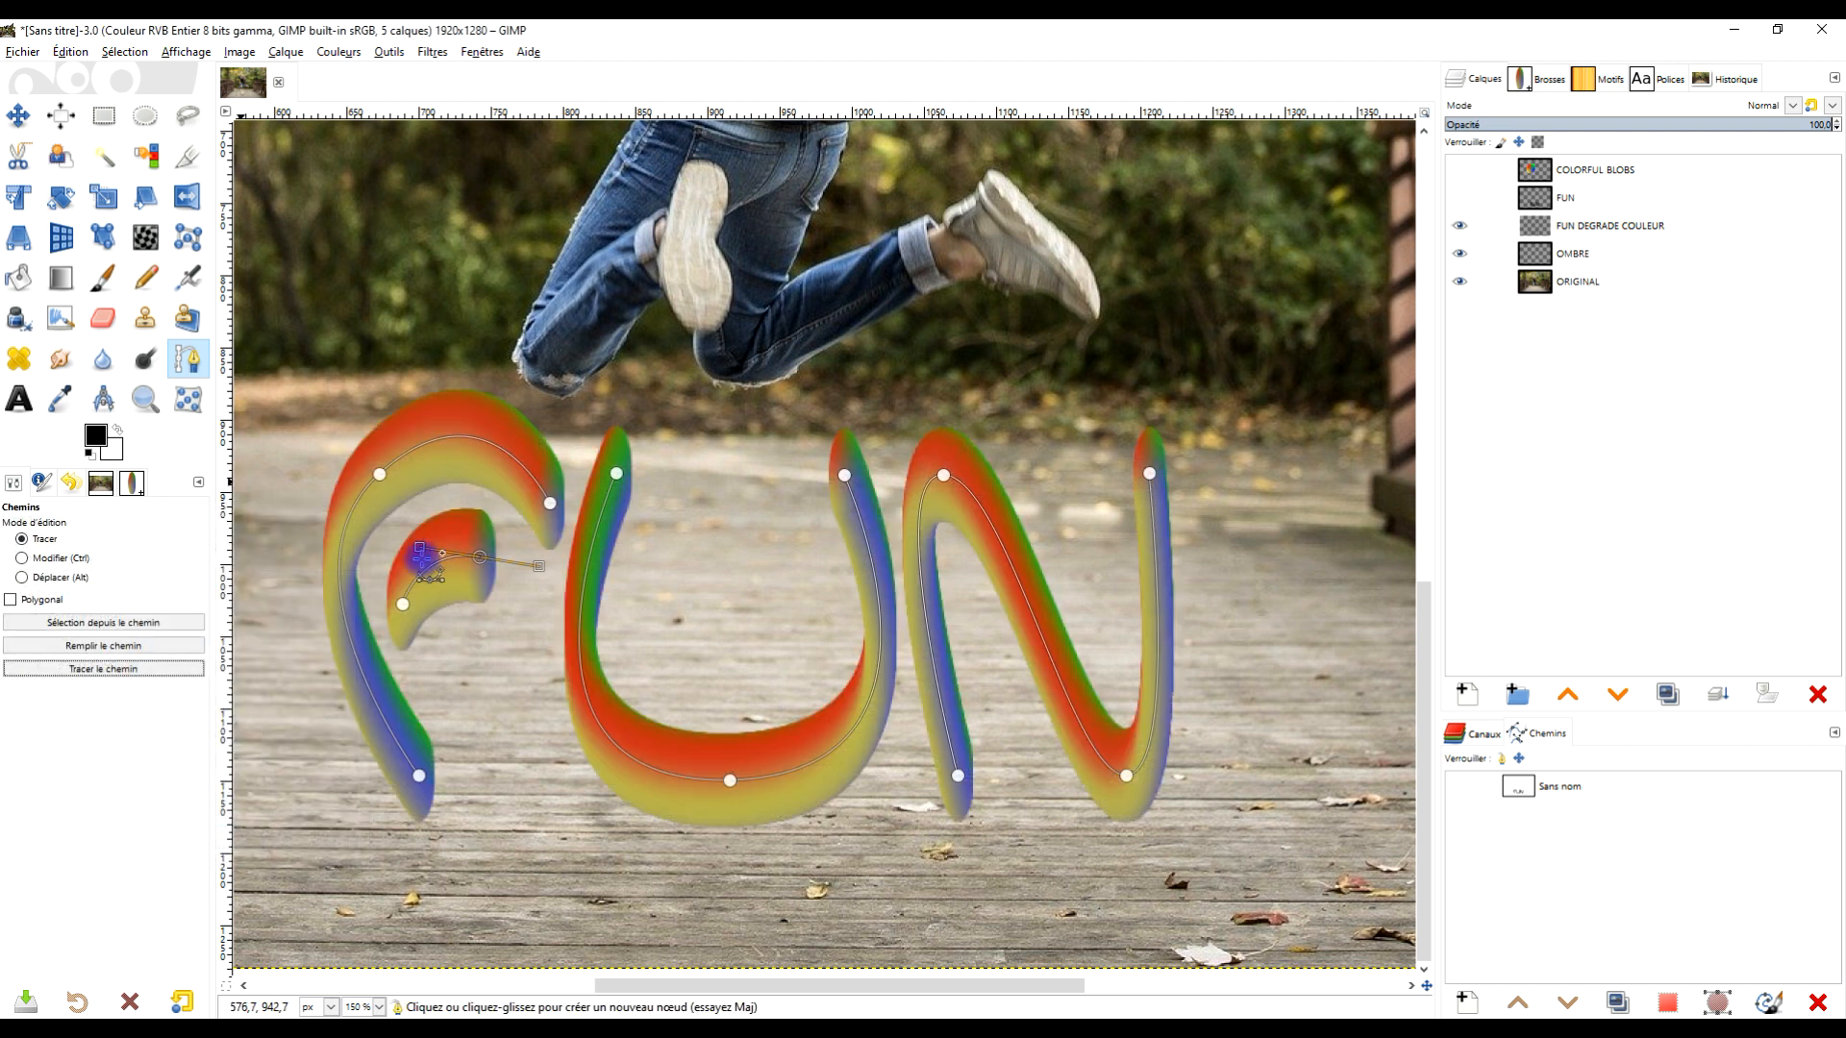
- Adjust the FUN DEGRADE COULEUR strokes with Hue-Saturation, setting saturation to 62.9 and hue to -16.2
scroll(957, 548, down, 3)
scroll(956, 548, up, 3)
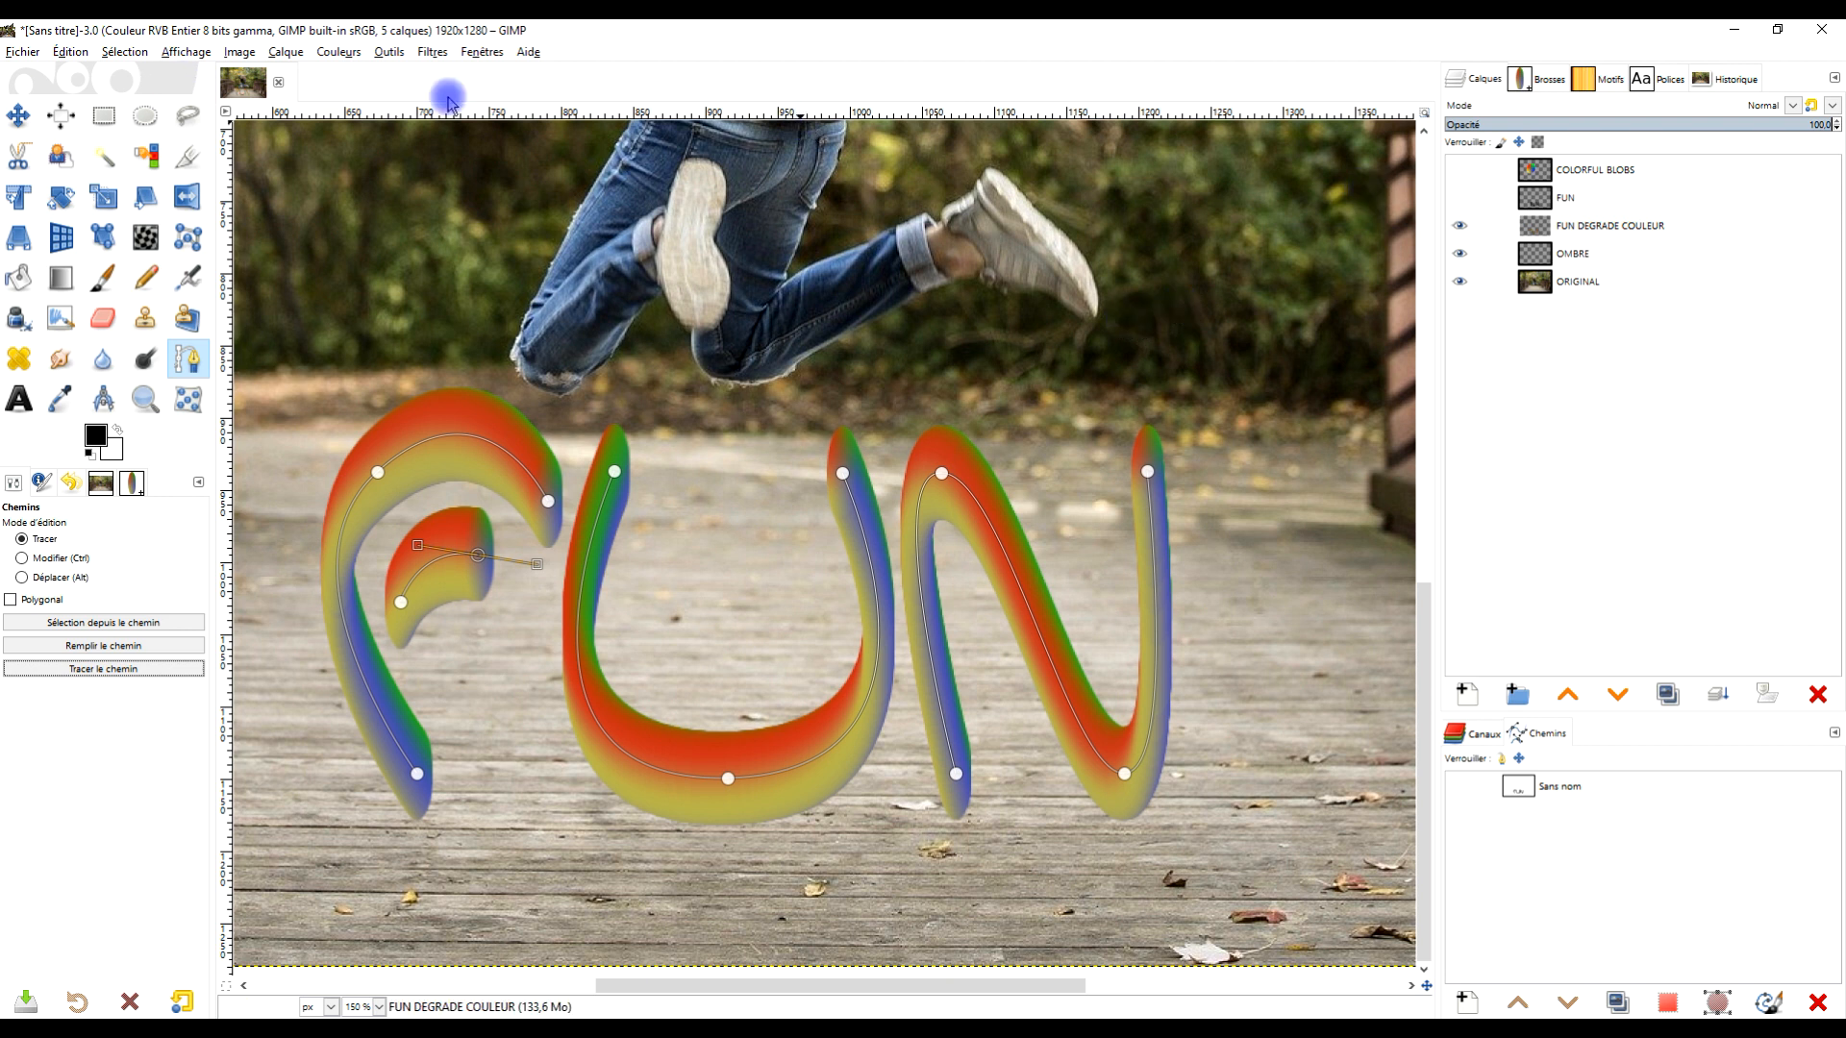
click(335, 53)
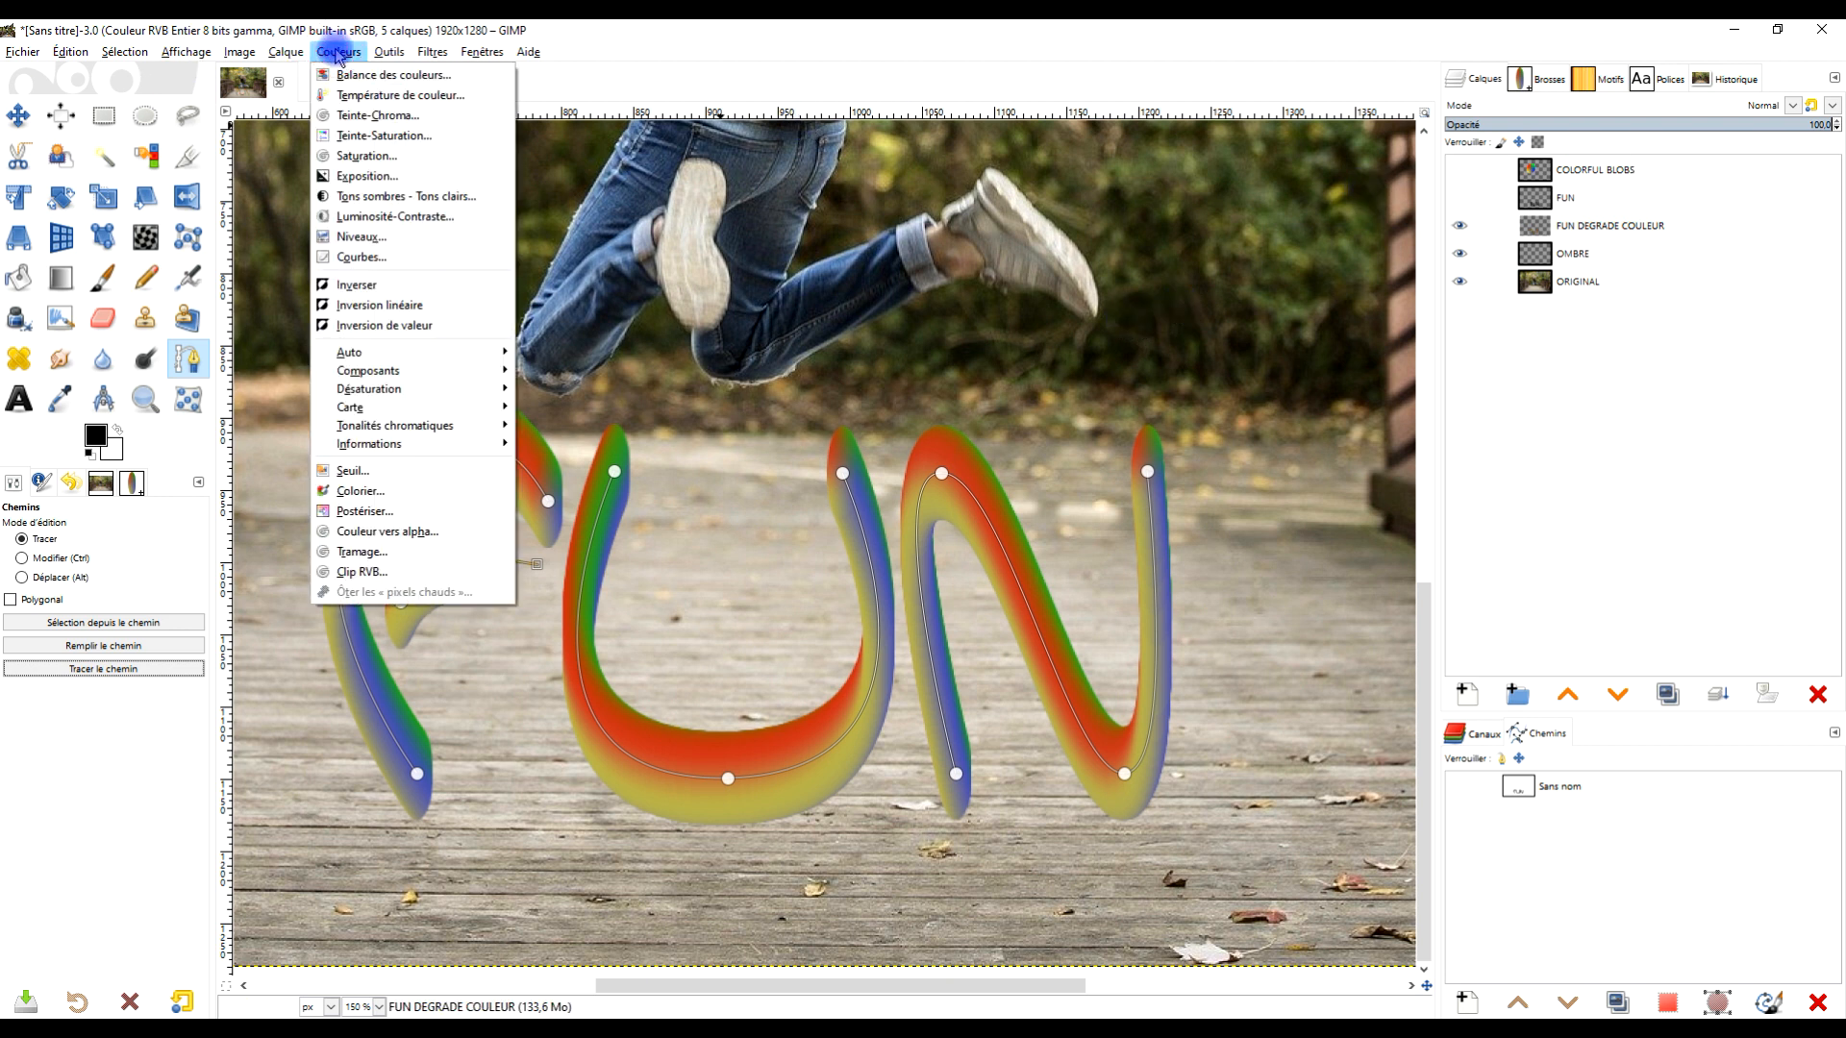
click(440, 137)
drag(1528, 692, 1625, 692)
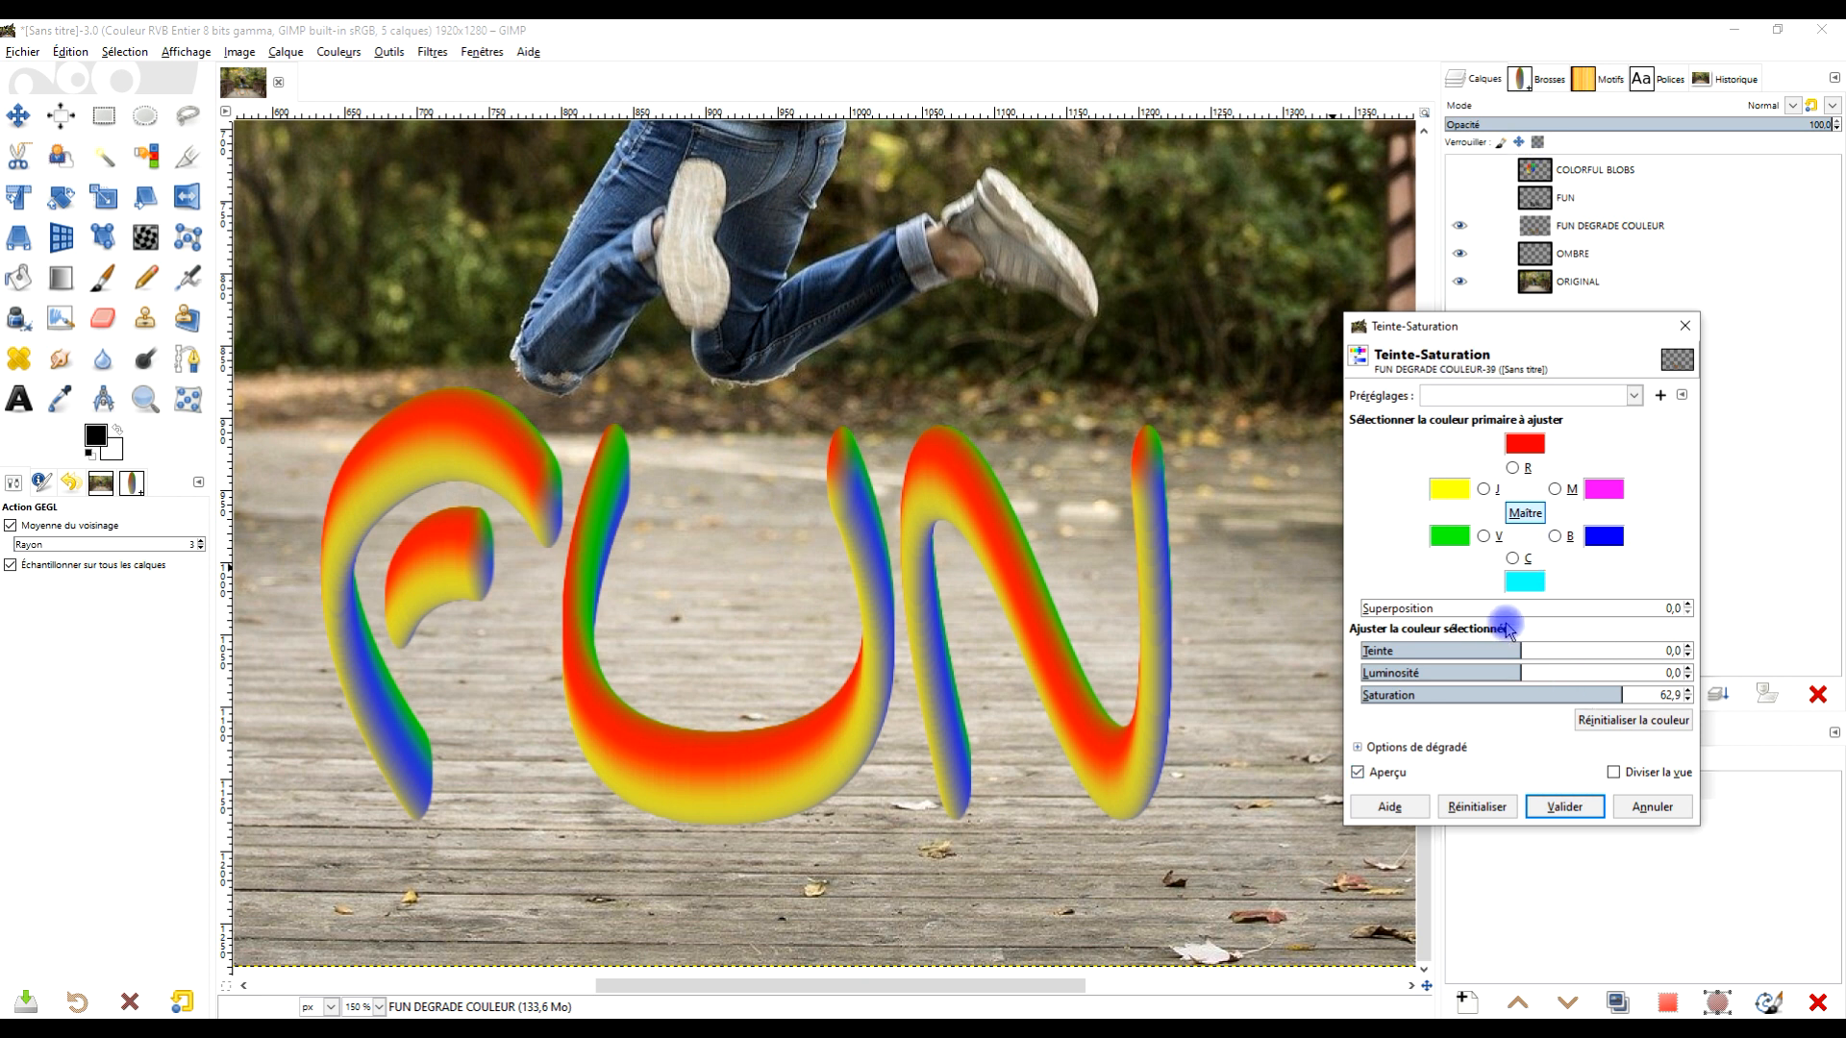
drag(1520, 649, 1511, 652)
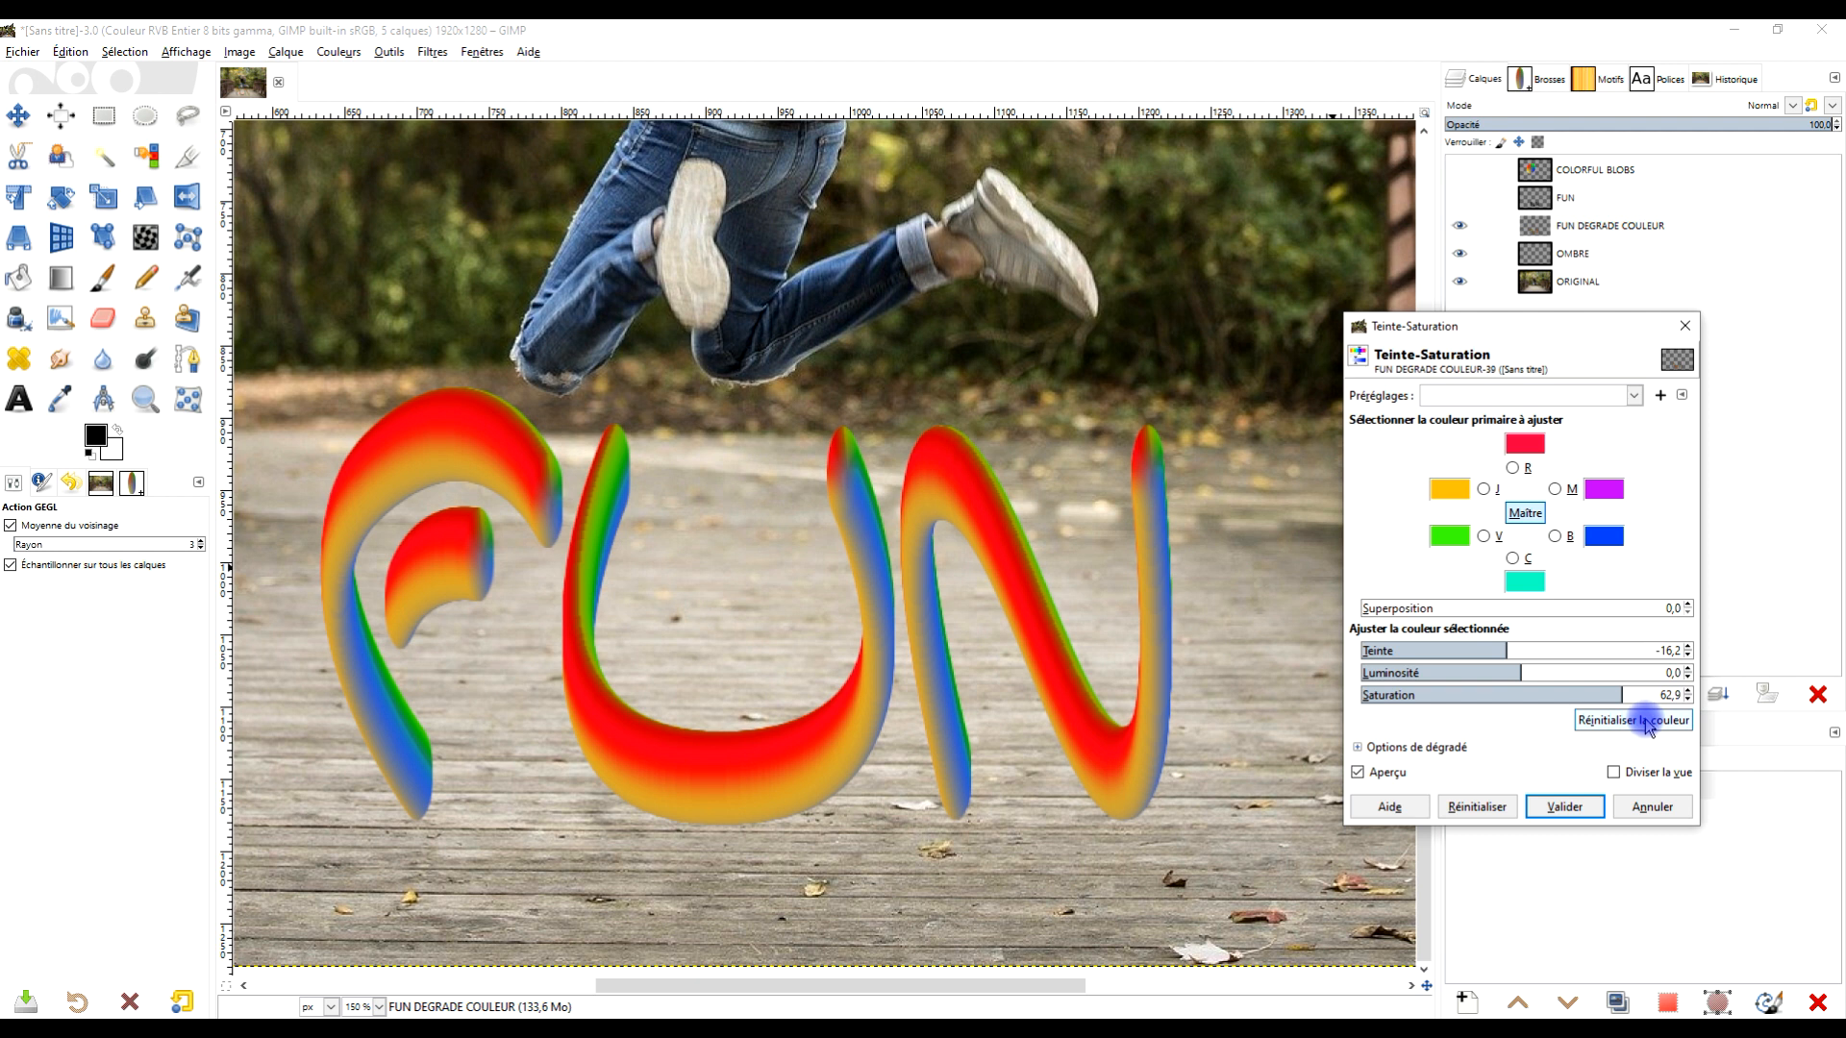
click(1567, 808)
- Select the OMBRE layer and draw added elliptical selections beneath the base of each letter
click(1566, 255)
scroll(1033, 533, down, 2)
scroll(1047, 528, up, 1)
scroll(1046, 528, down, 1)
click(157, 129)
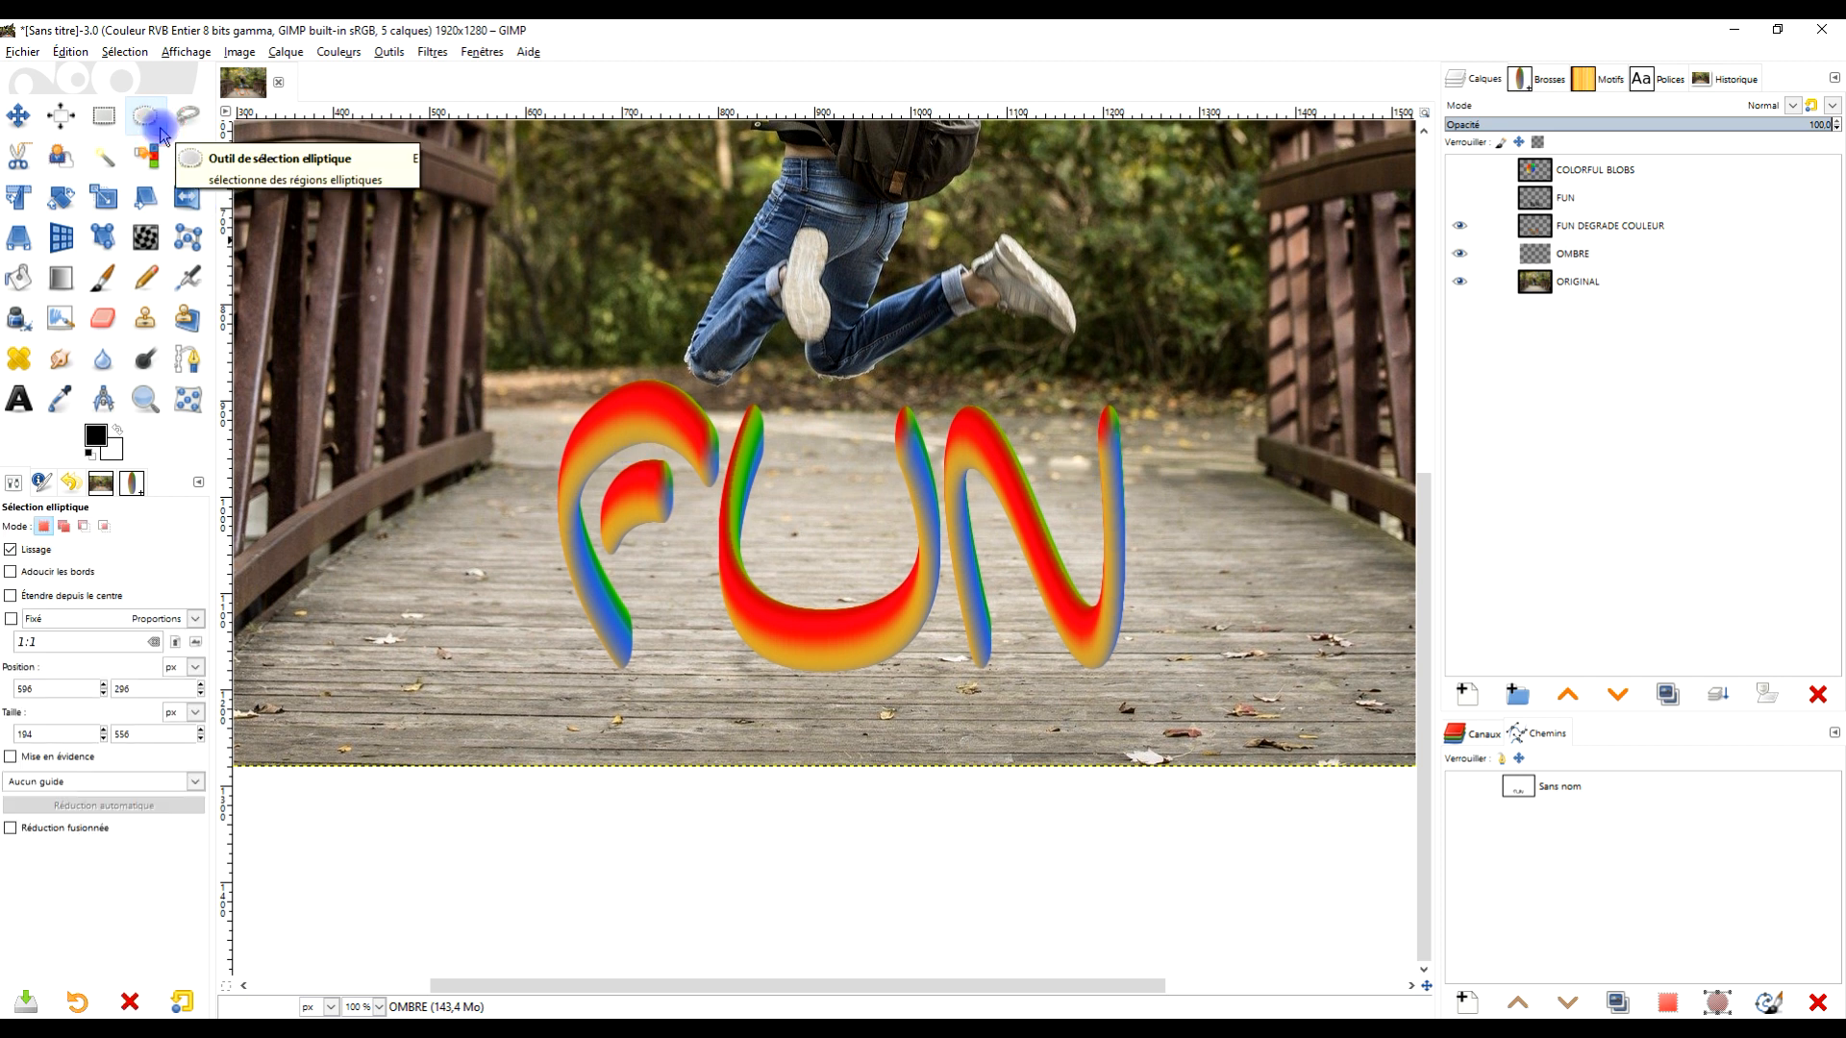
click(63, 526)
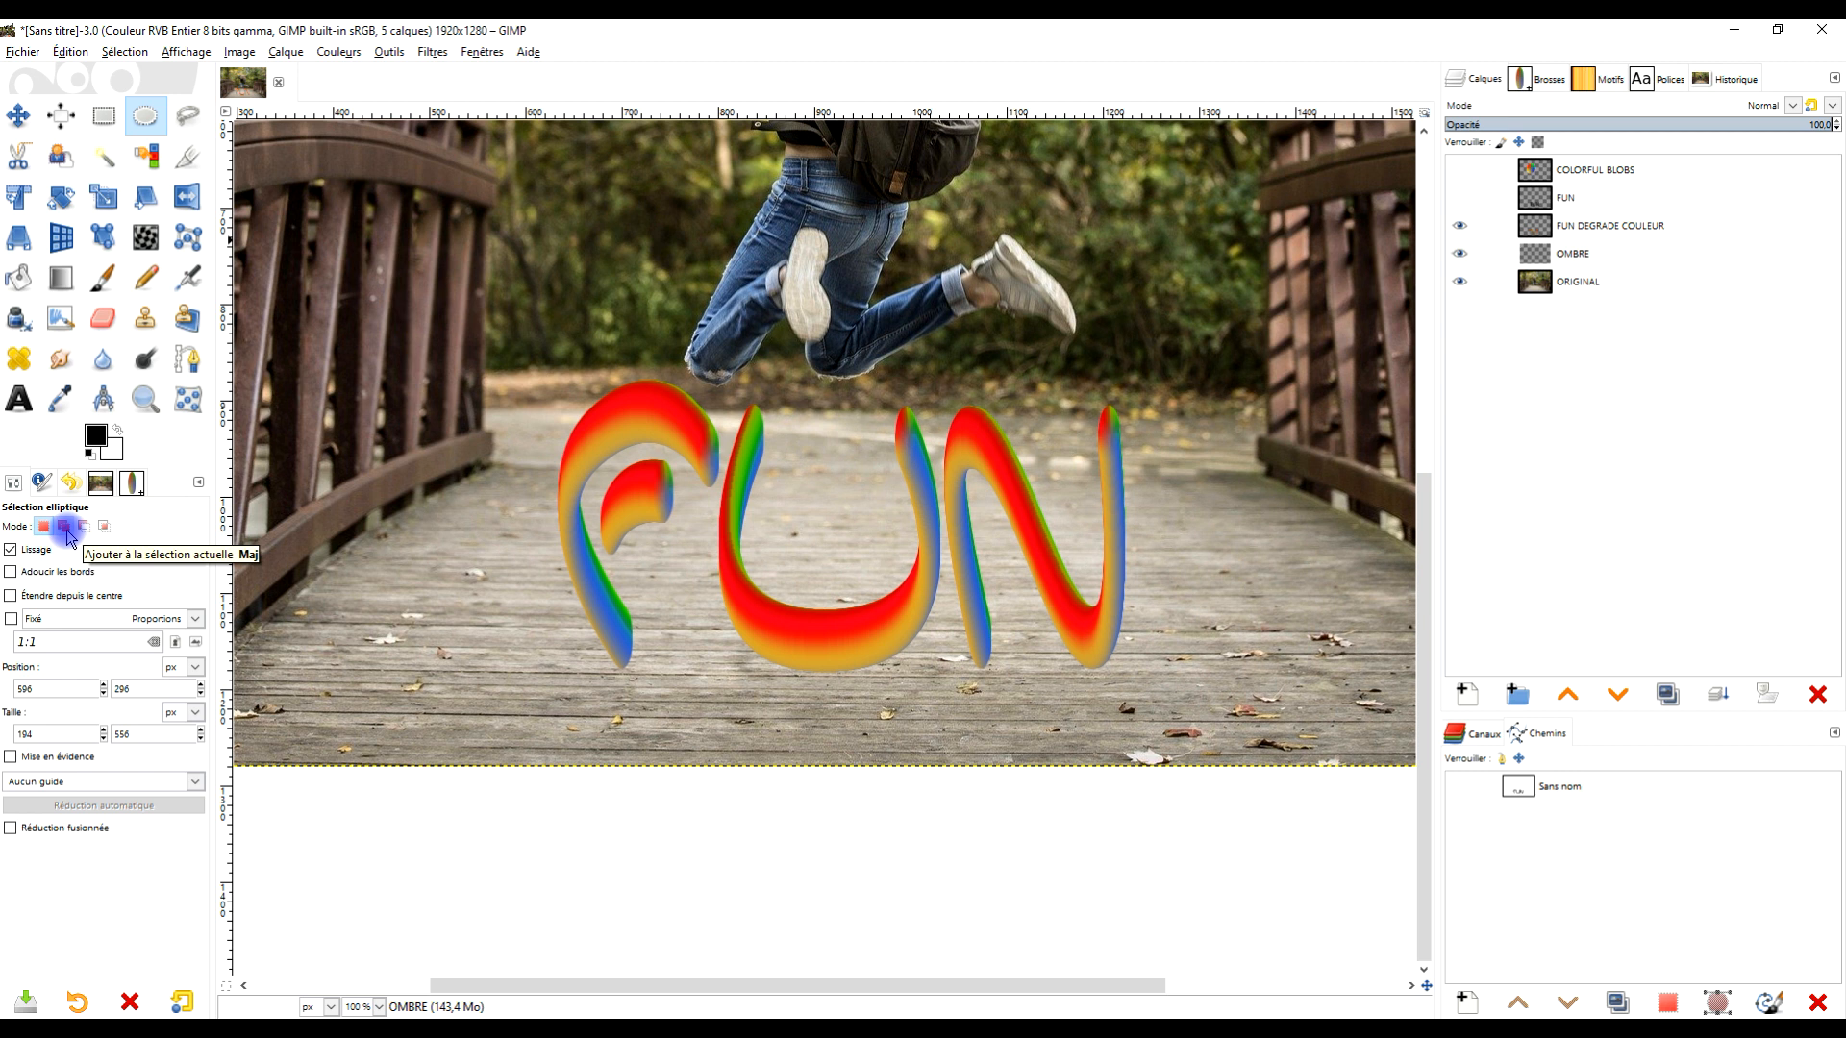
drag(599, 659, 656, 680)
drag(761, 663, 1096, 663)
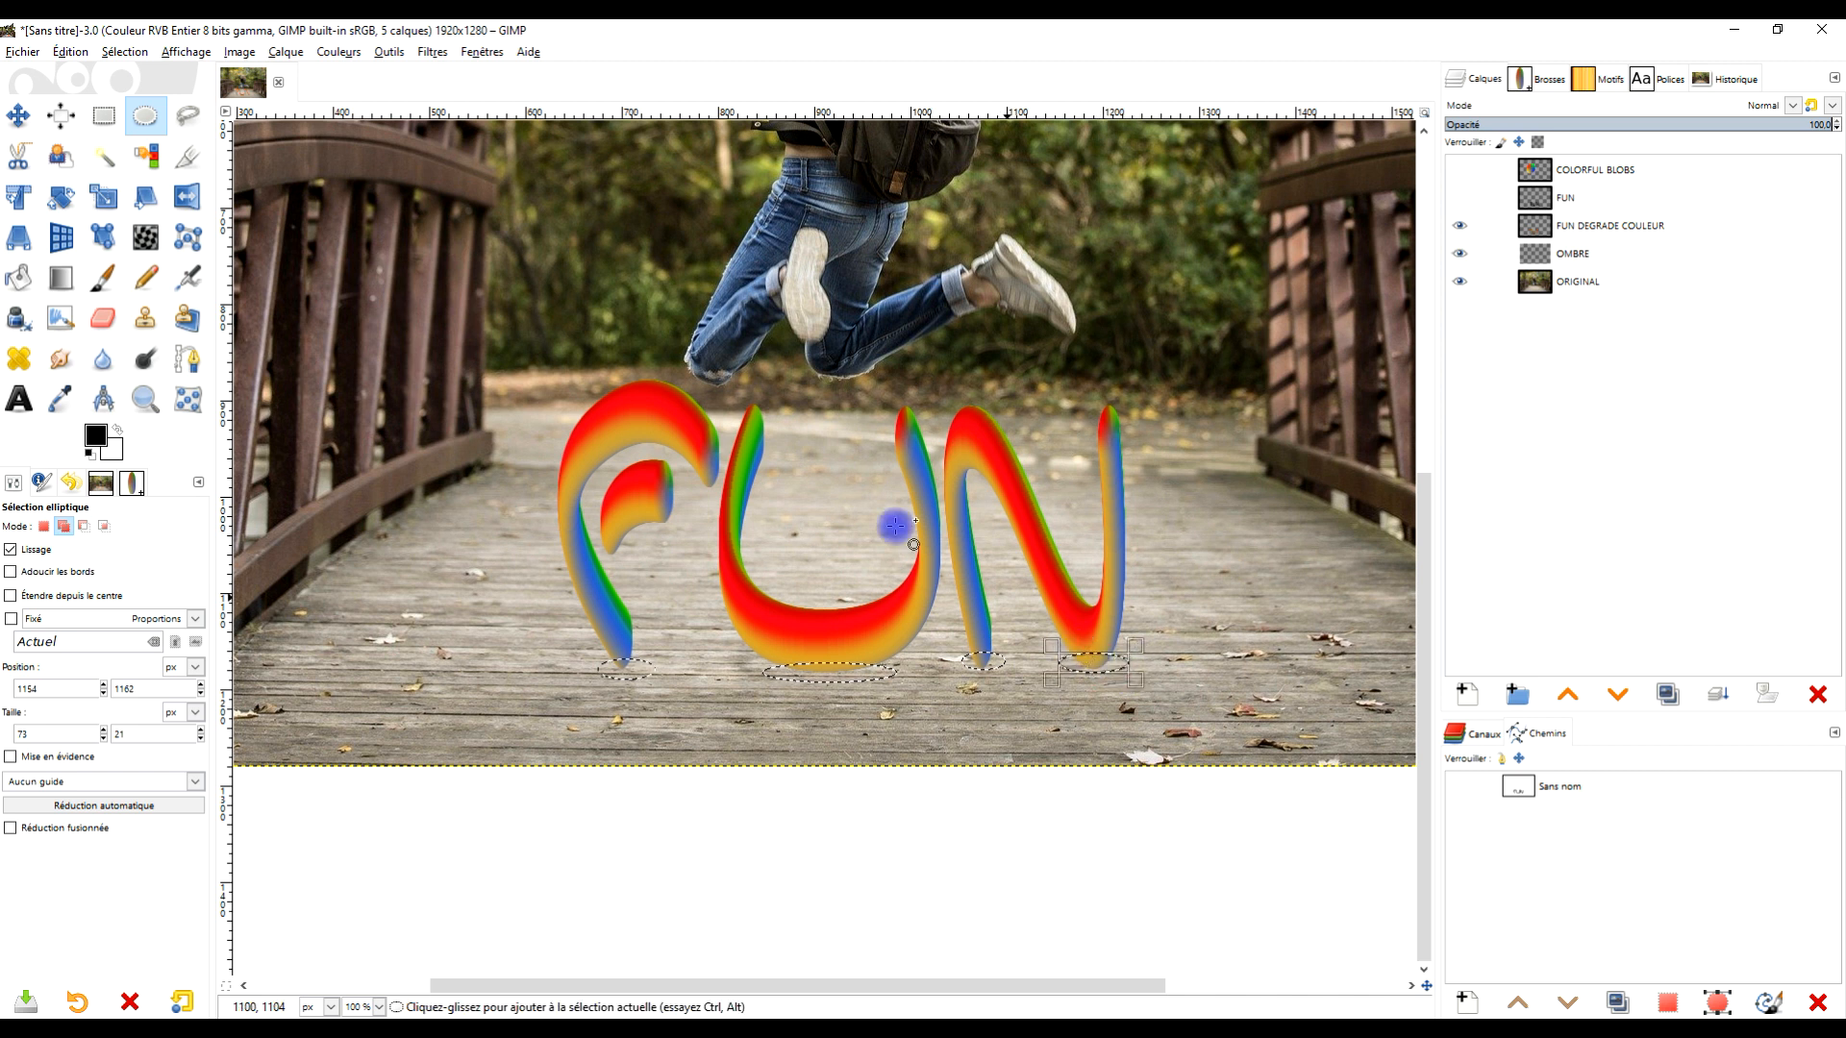
- Reset colours to default and fill the elliptical selections on the OMBRE layer with black, then deselect everything
click(101, 440)
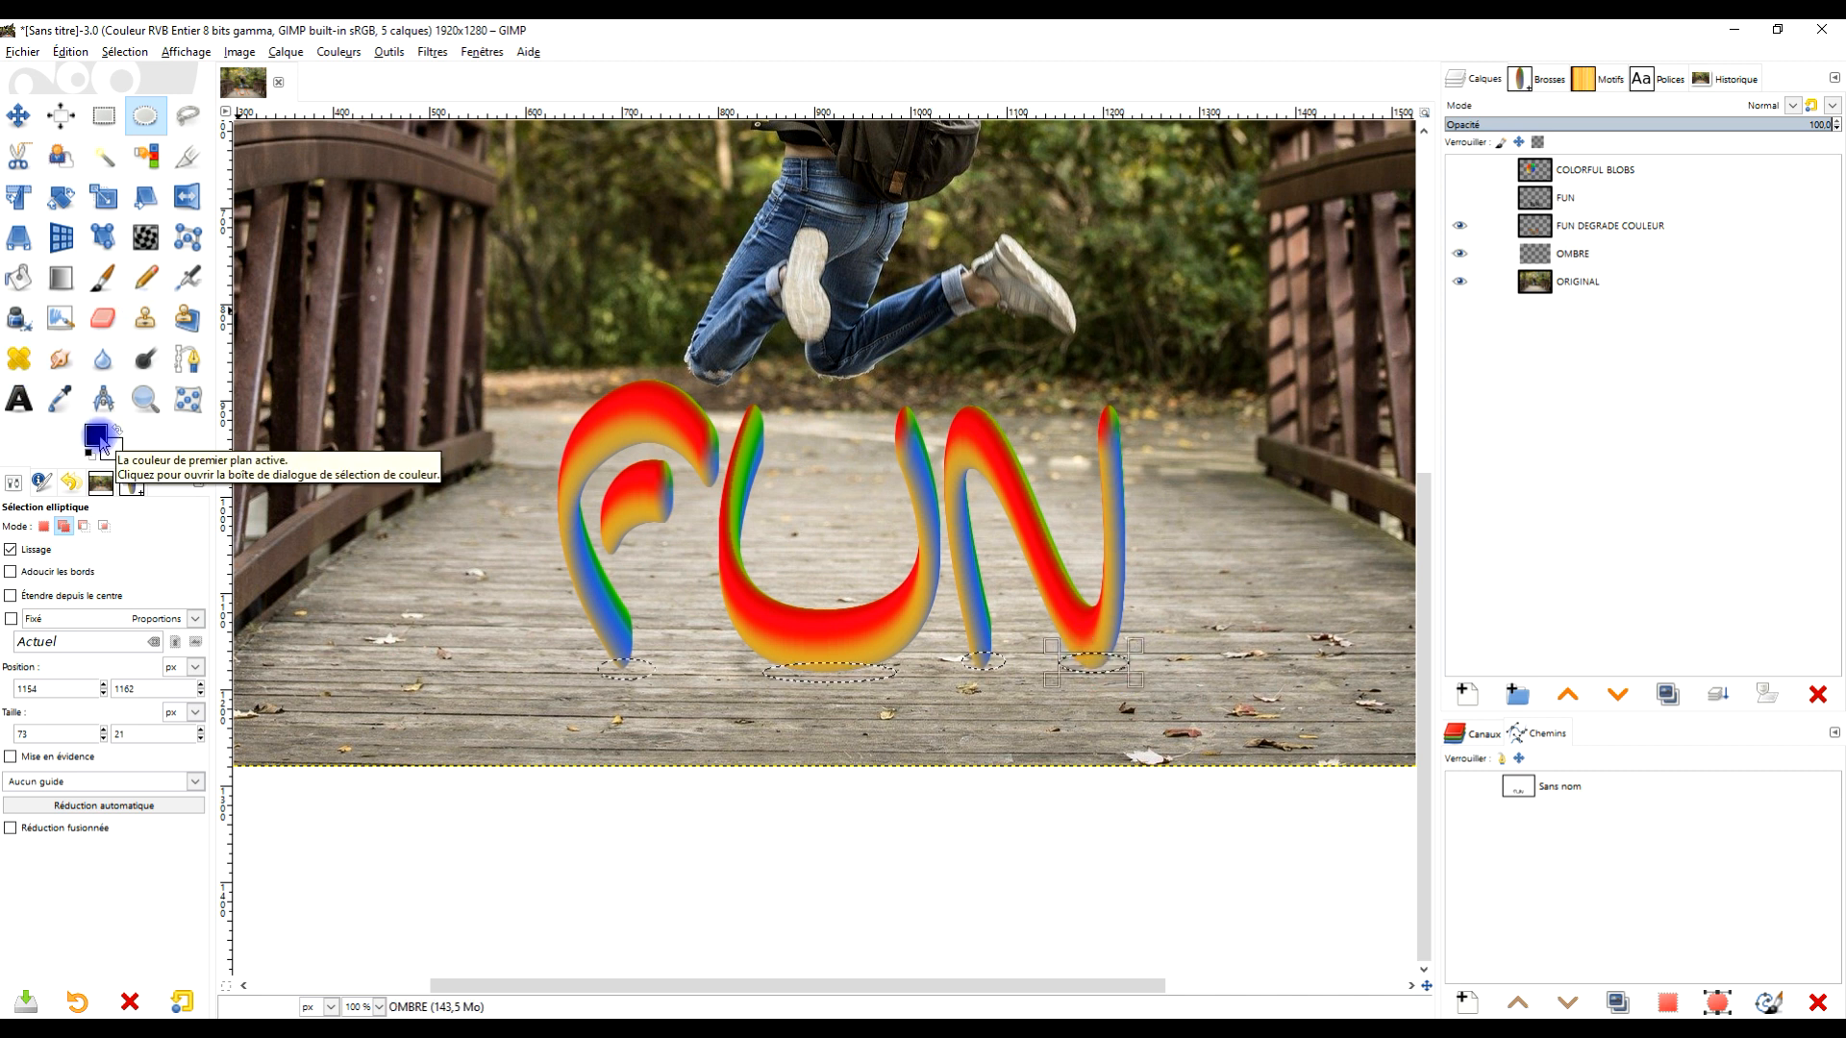
key(d)
drag(101, 439, 952, 634)
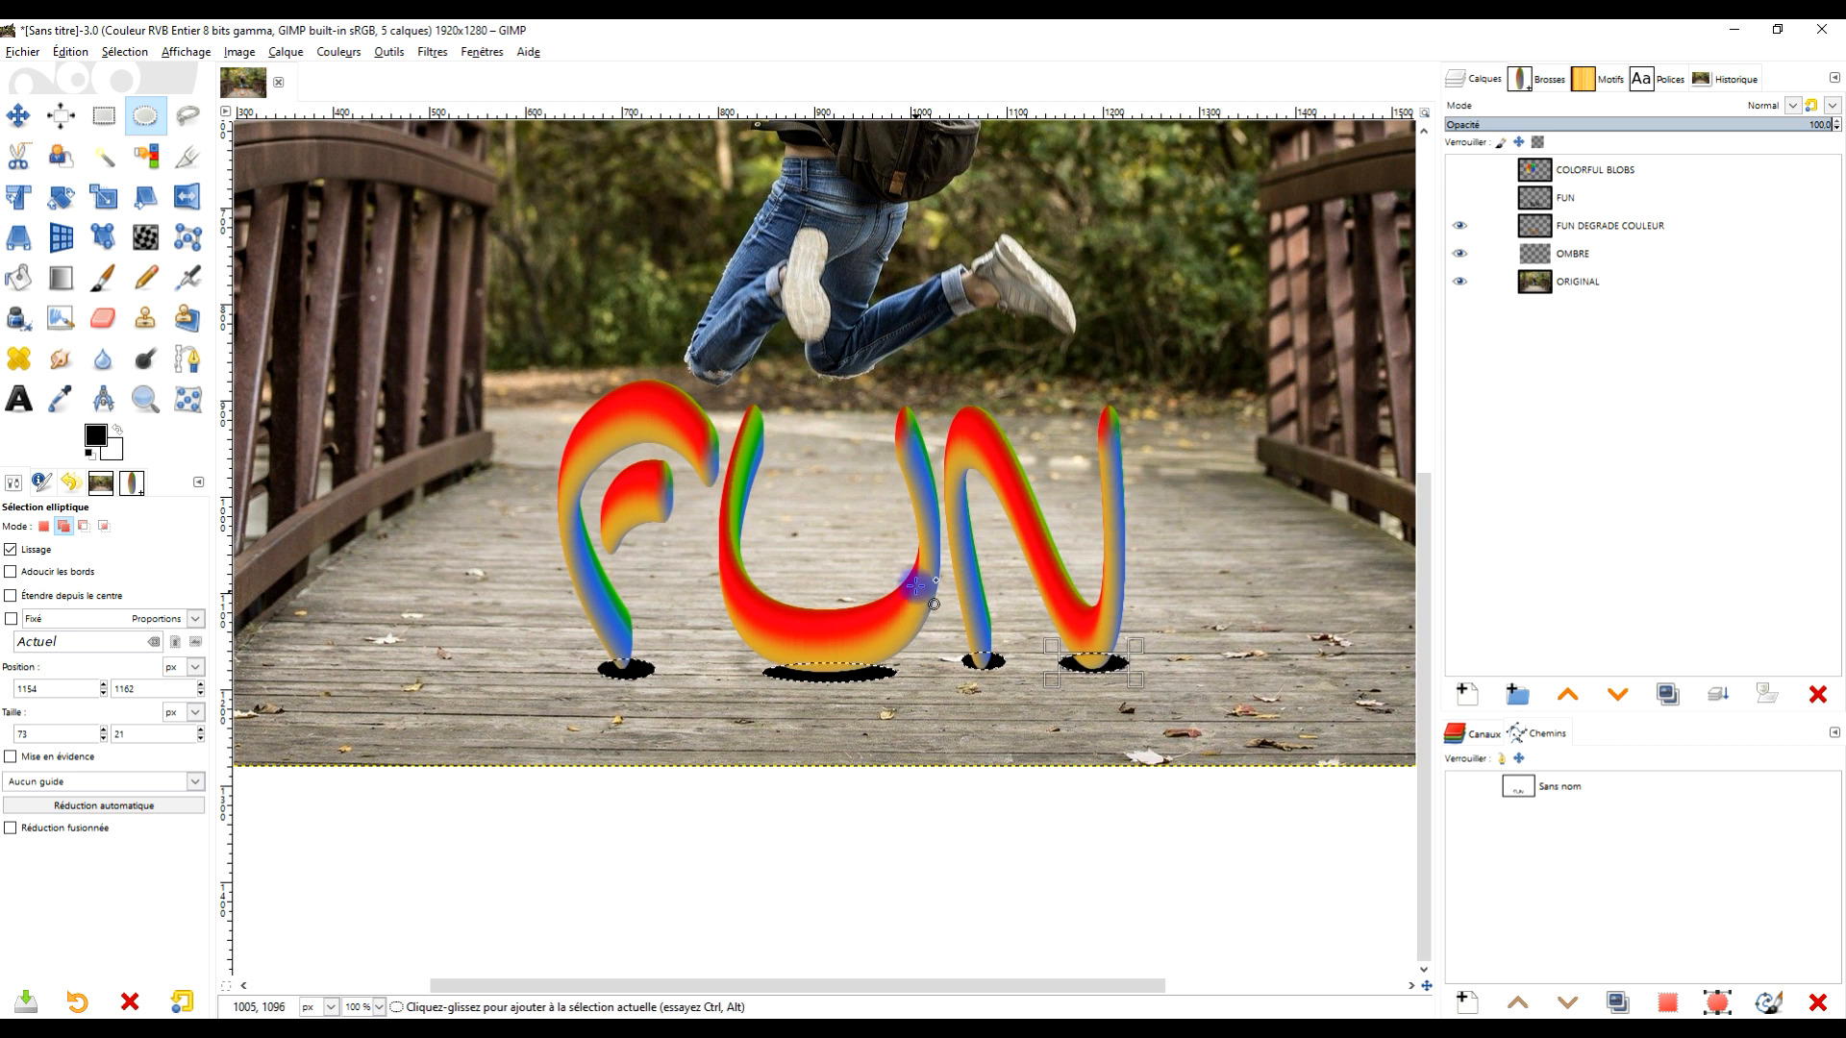
click(125, 52)
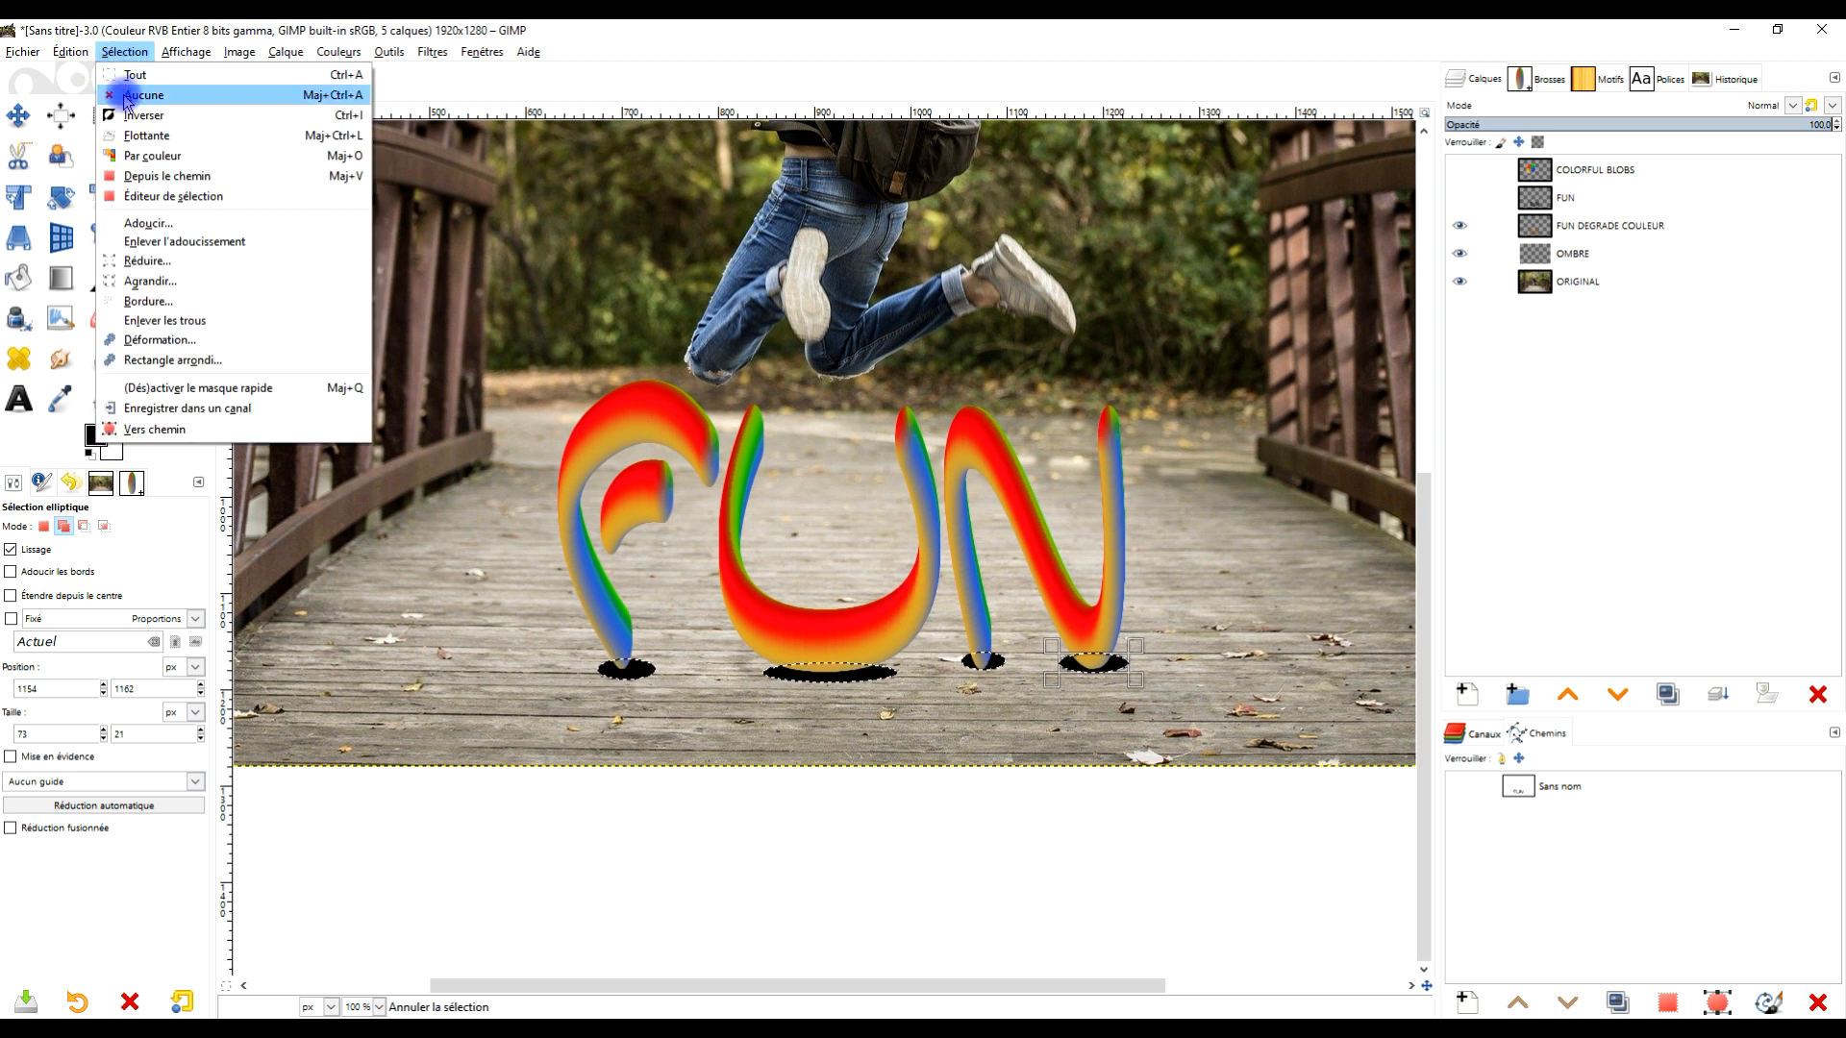
click(125, 96)
- Soften the black shadows with a Gaussian Blur of size 6.71
click(432, 52)
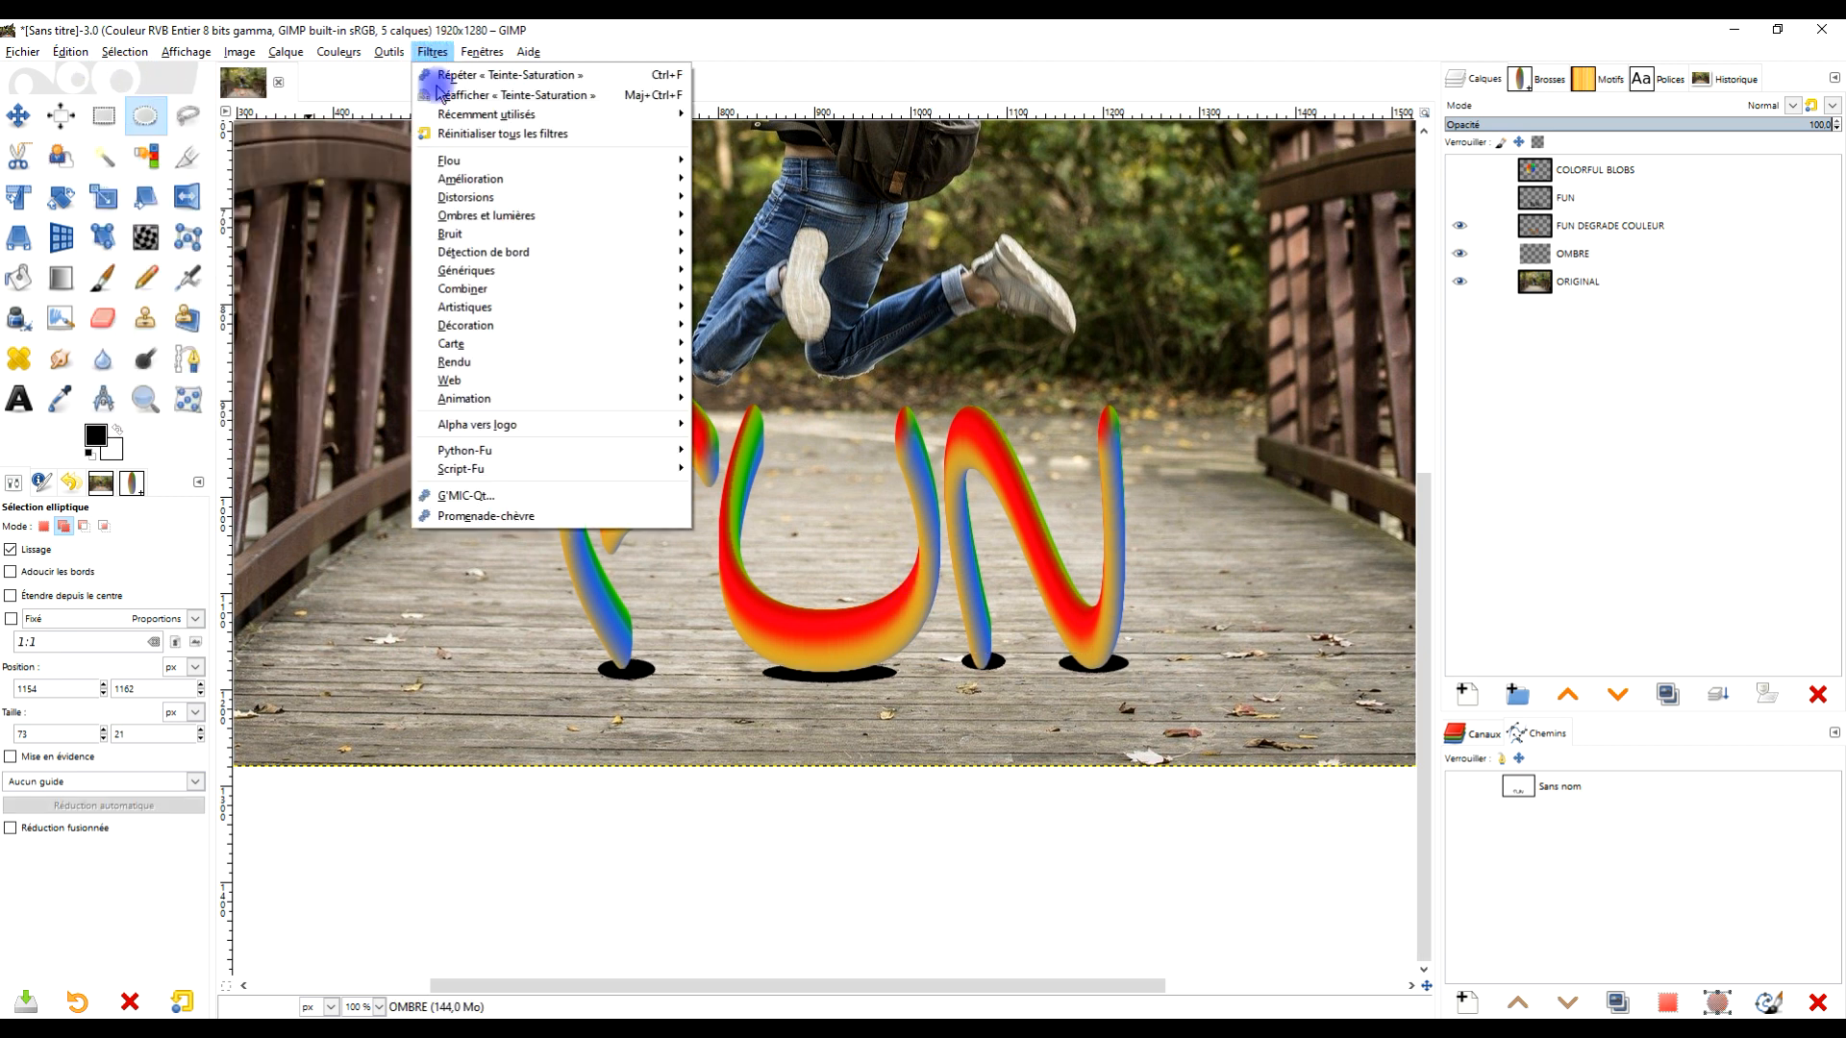
mouse_move(496, 166)
click(796, 178)
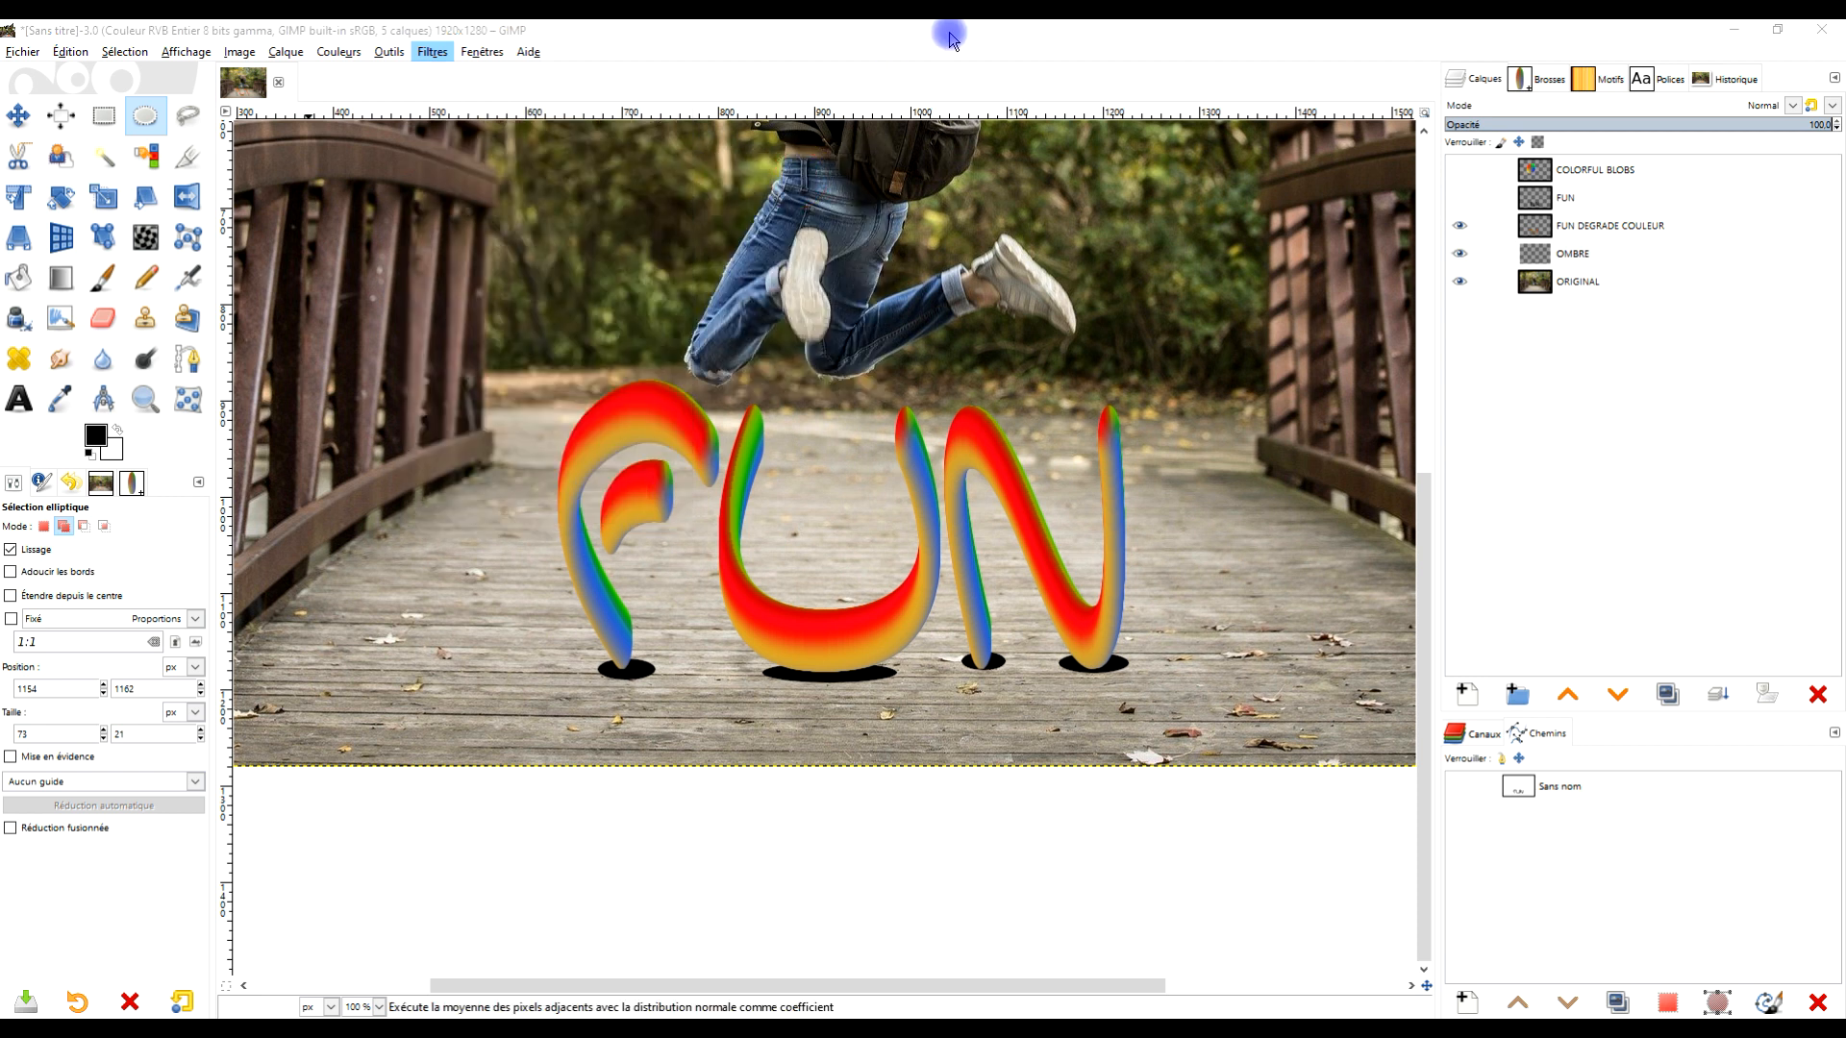
click(1377, 420)
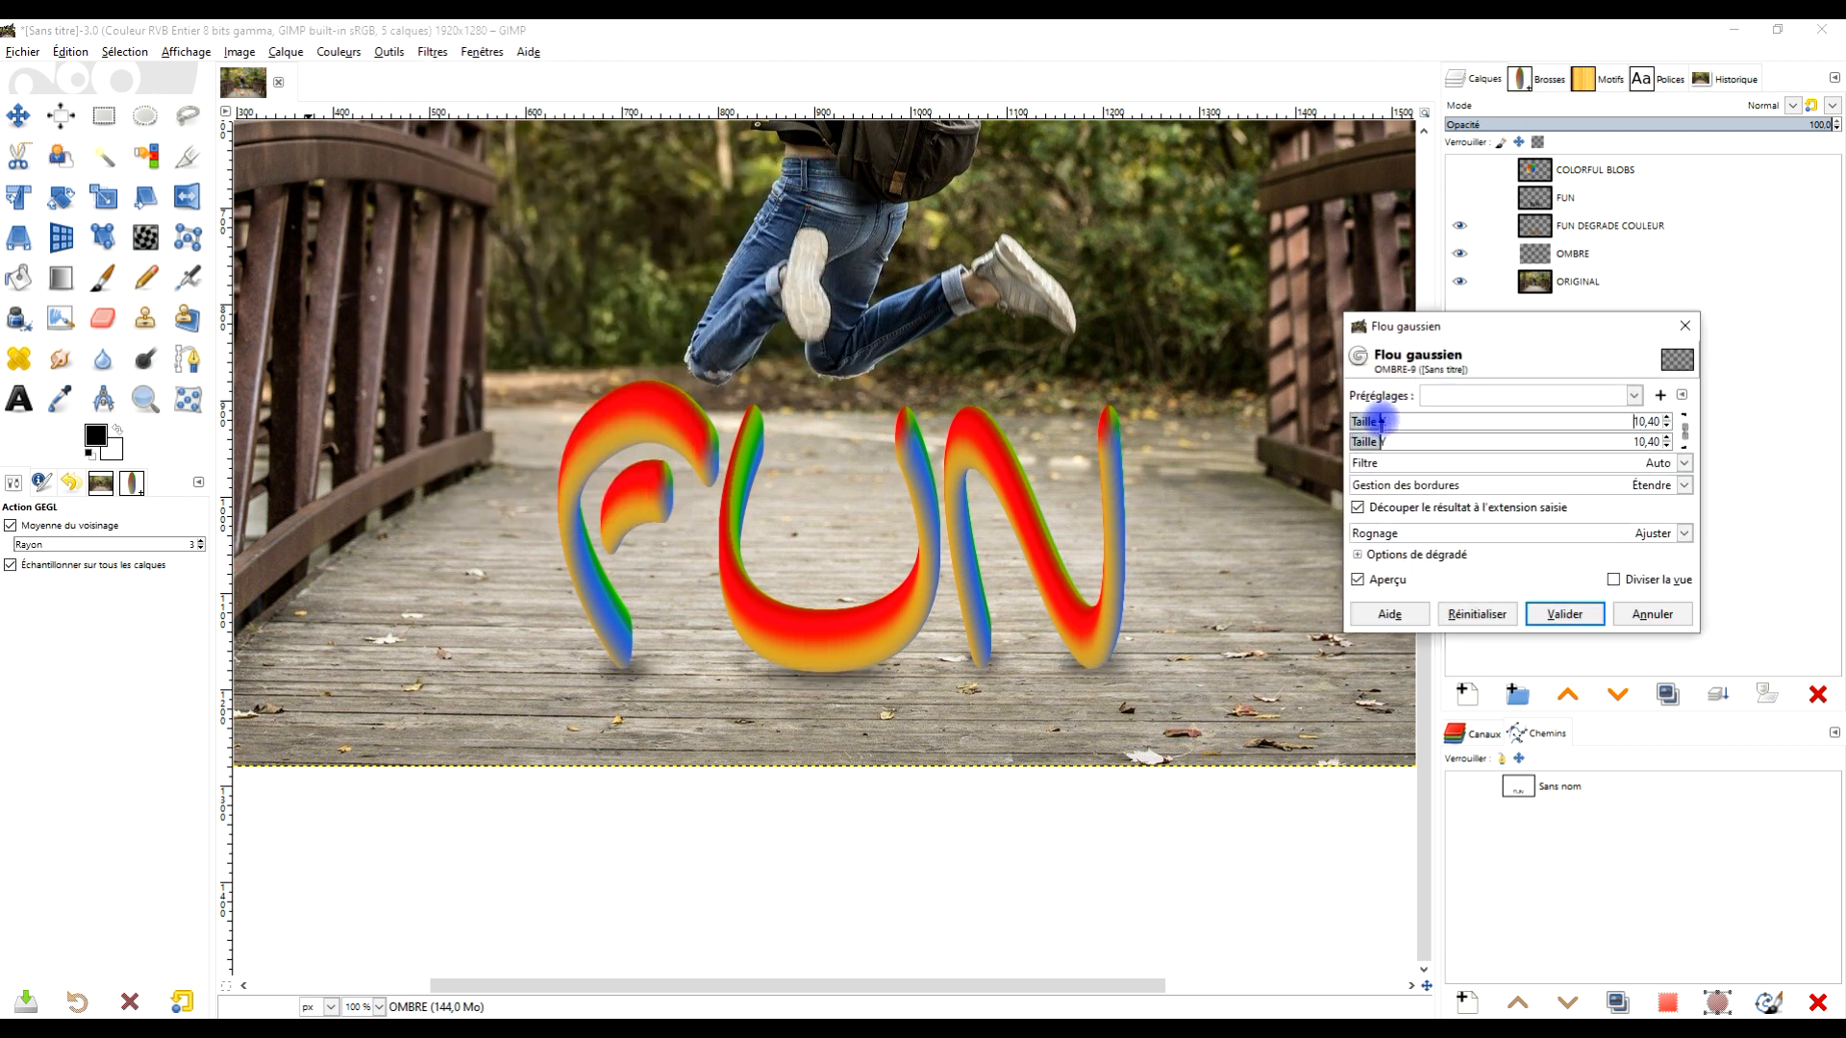
drag(1372, 420, 1368, 421)
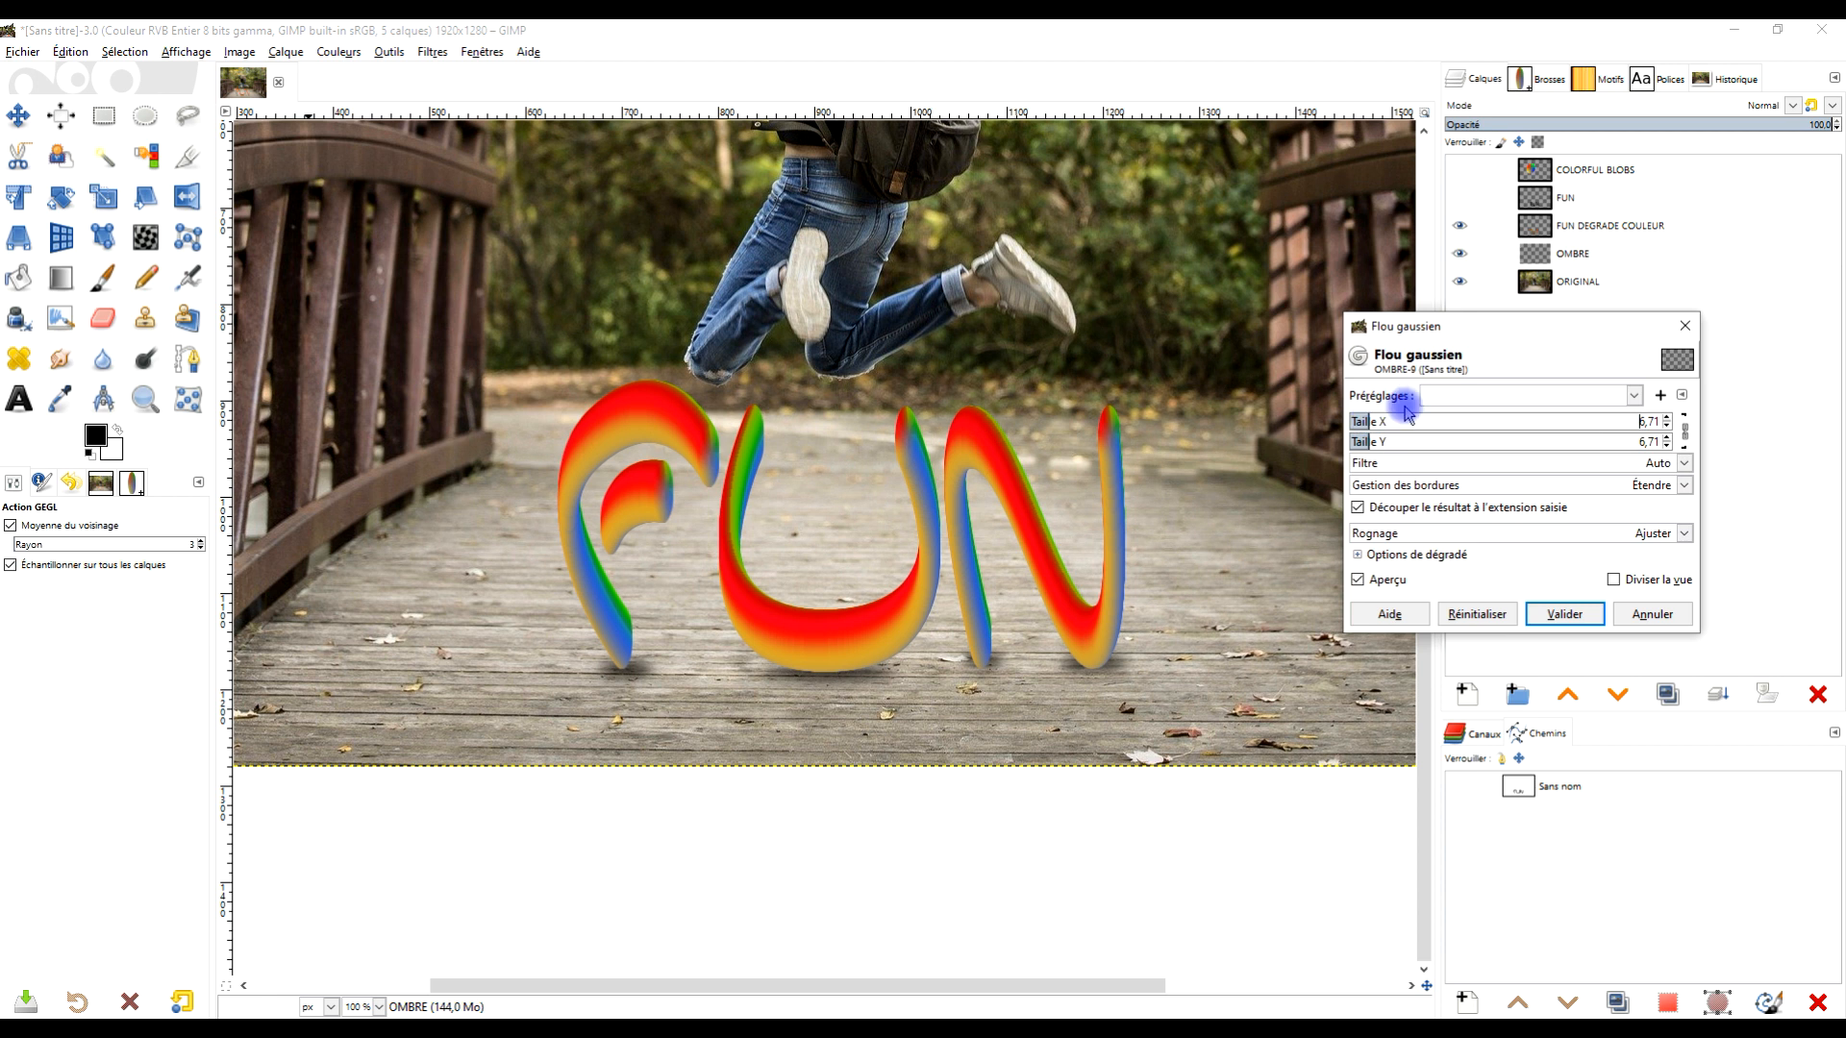
click(1576, 613)
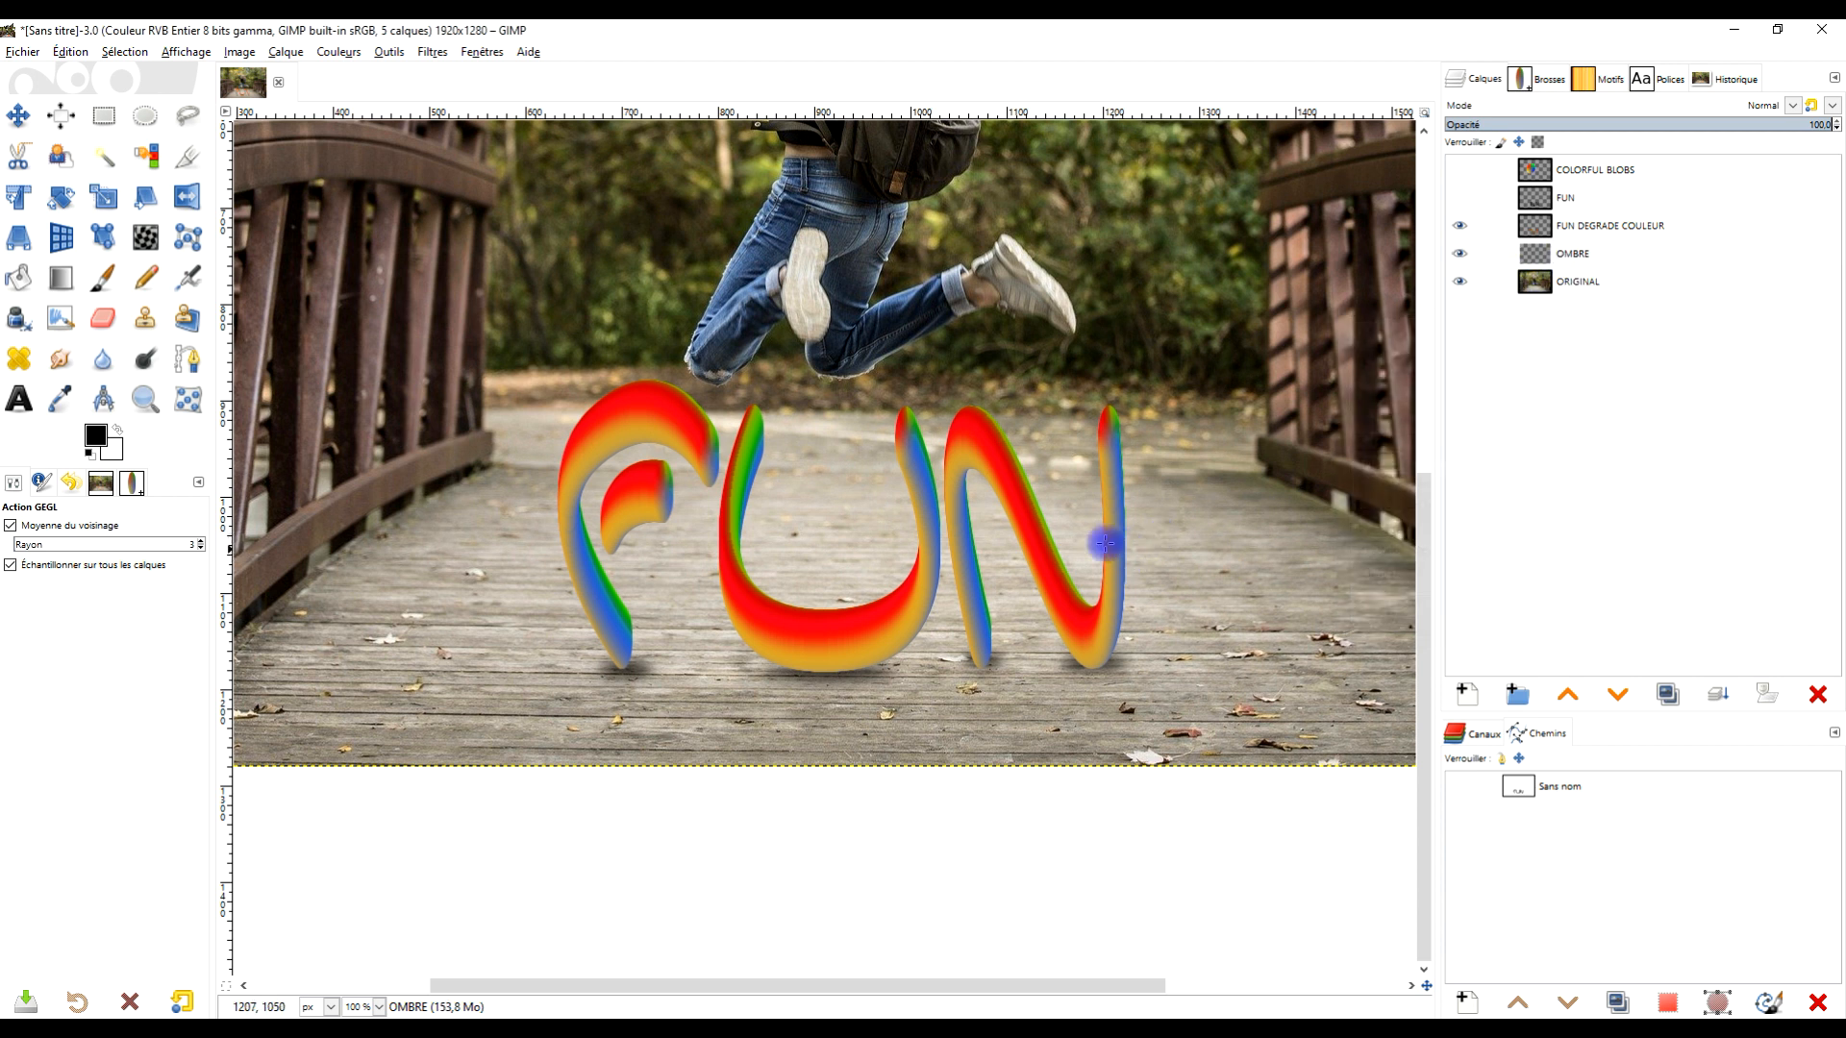
- Select the FUN DEGRADE COULEUR layer and apply an S-shaped Curves adjustment to increase its contrast
drag(1063, 514, 1025, 503)
scroll(1033, 482, down, 2)
scroll(1032, 481, up, 1)
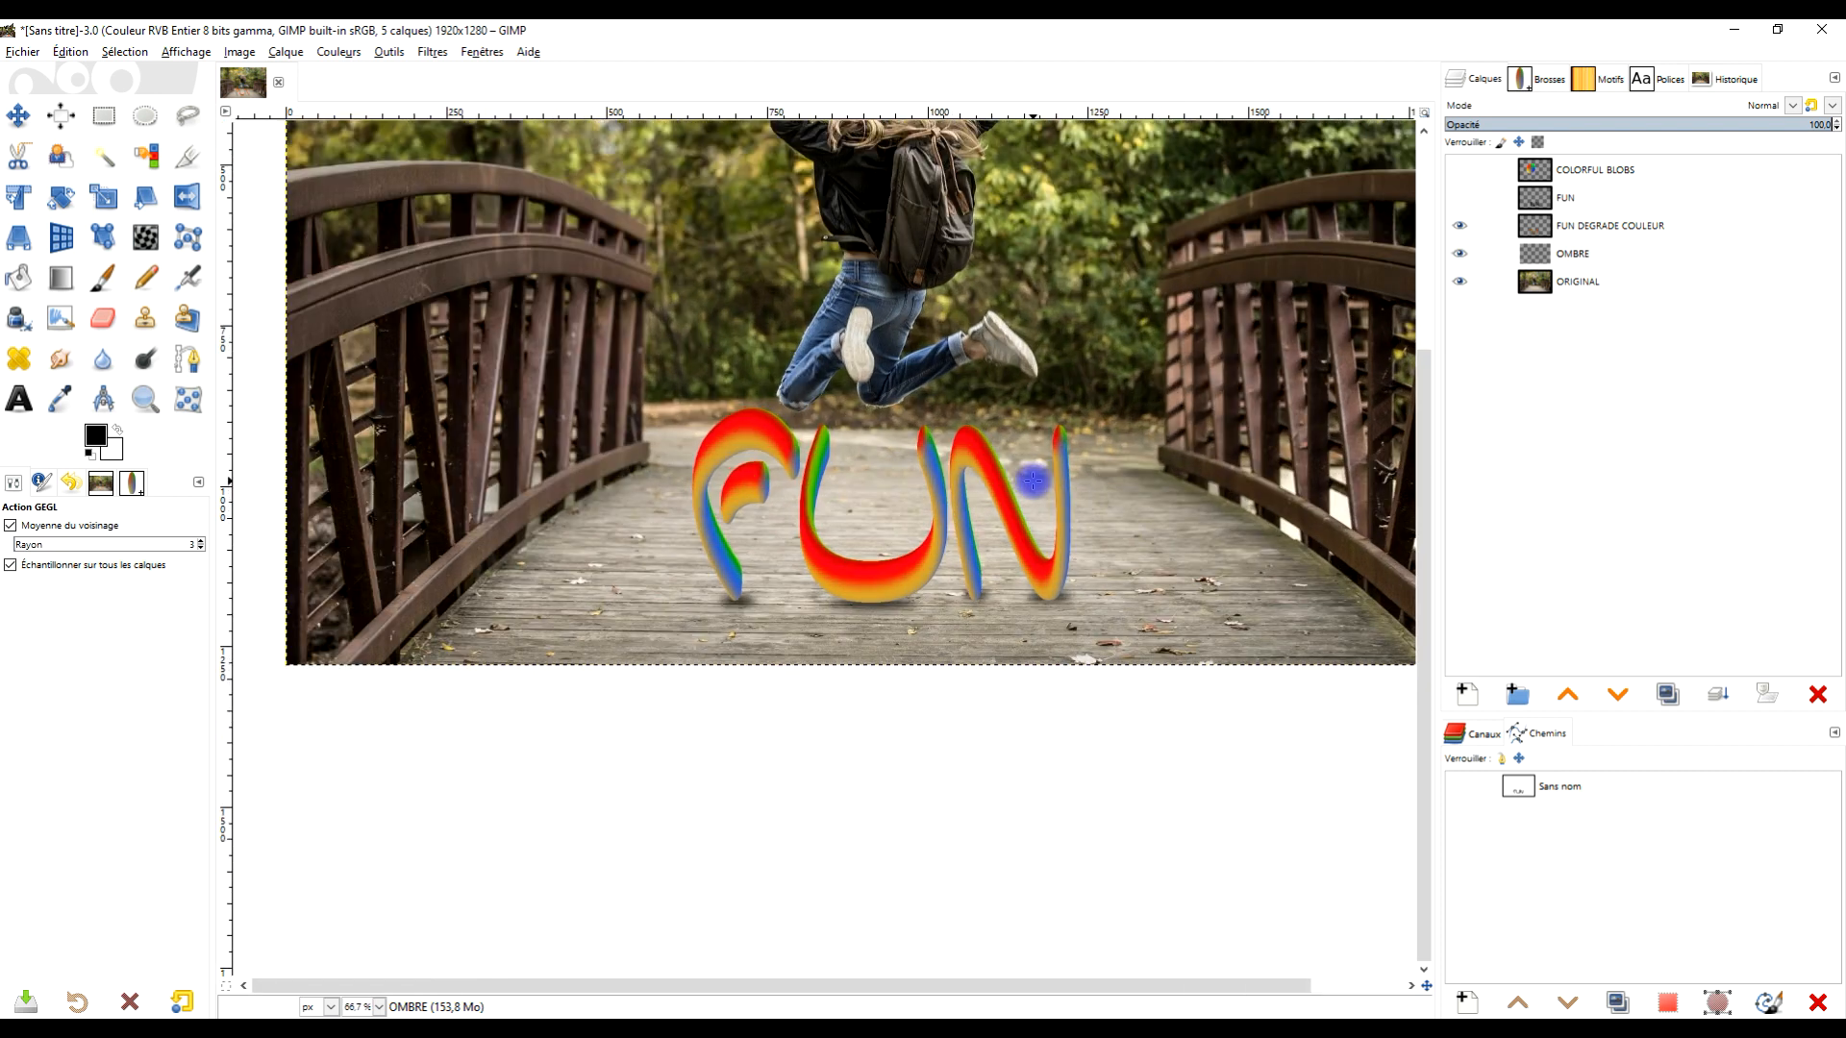
scroll(1032, 481, up, 3)
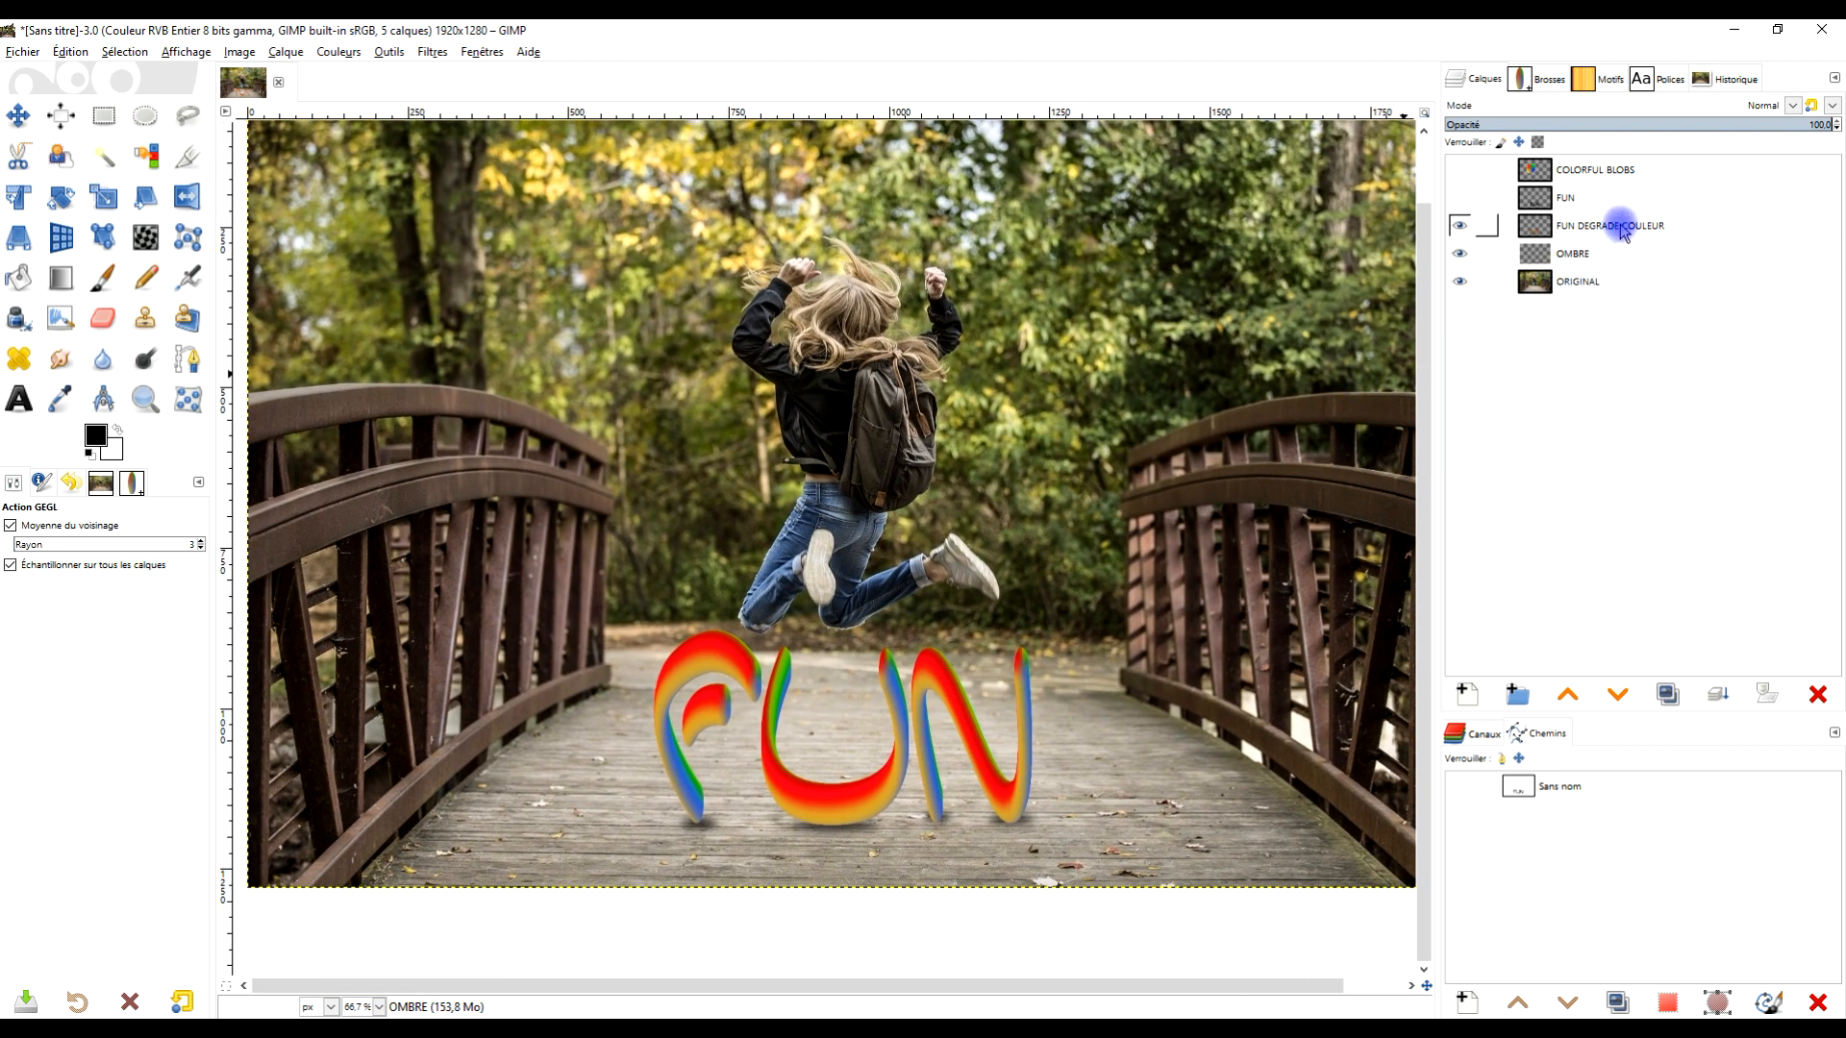
click(1621, 226)
click(344, 52)
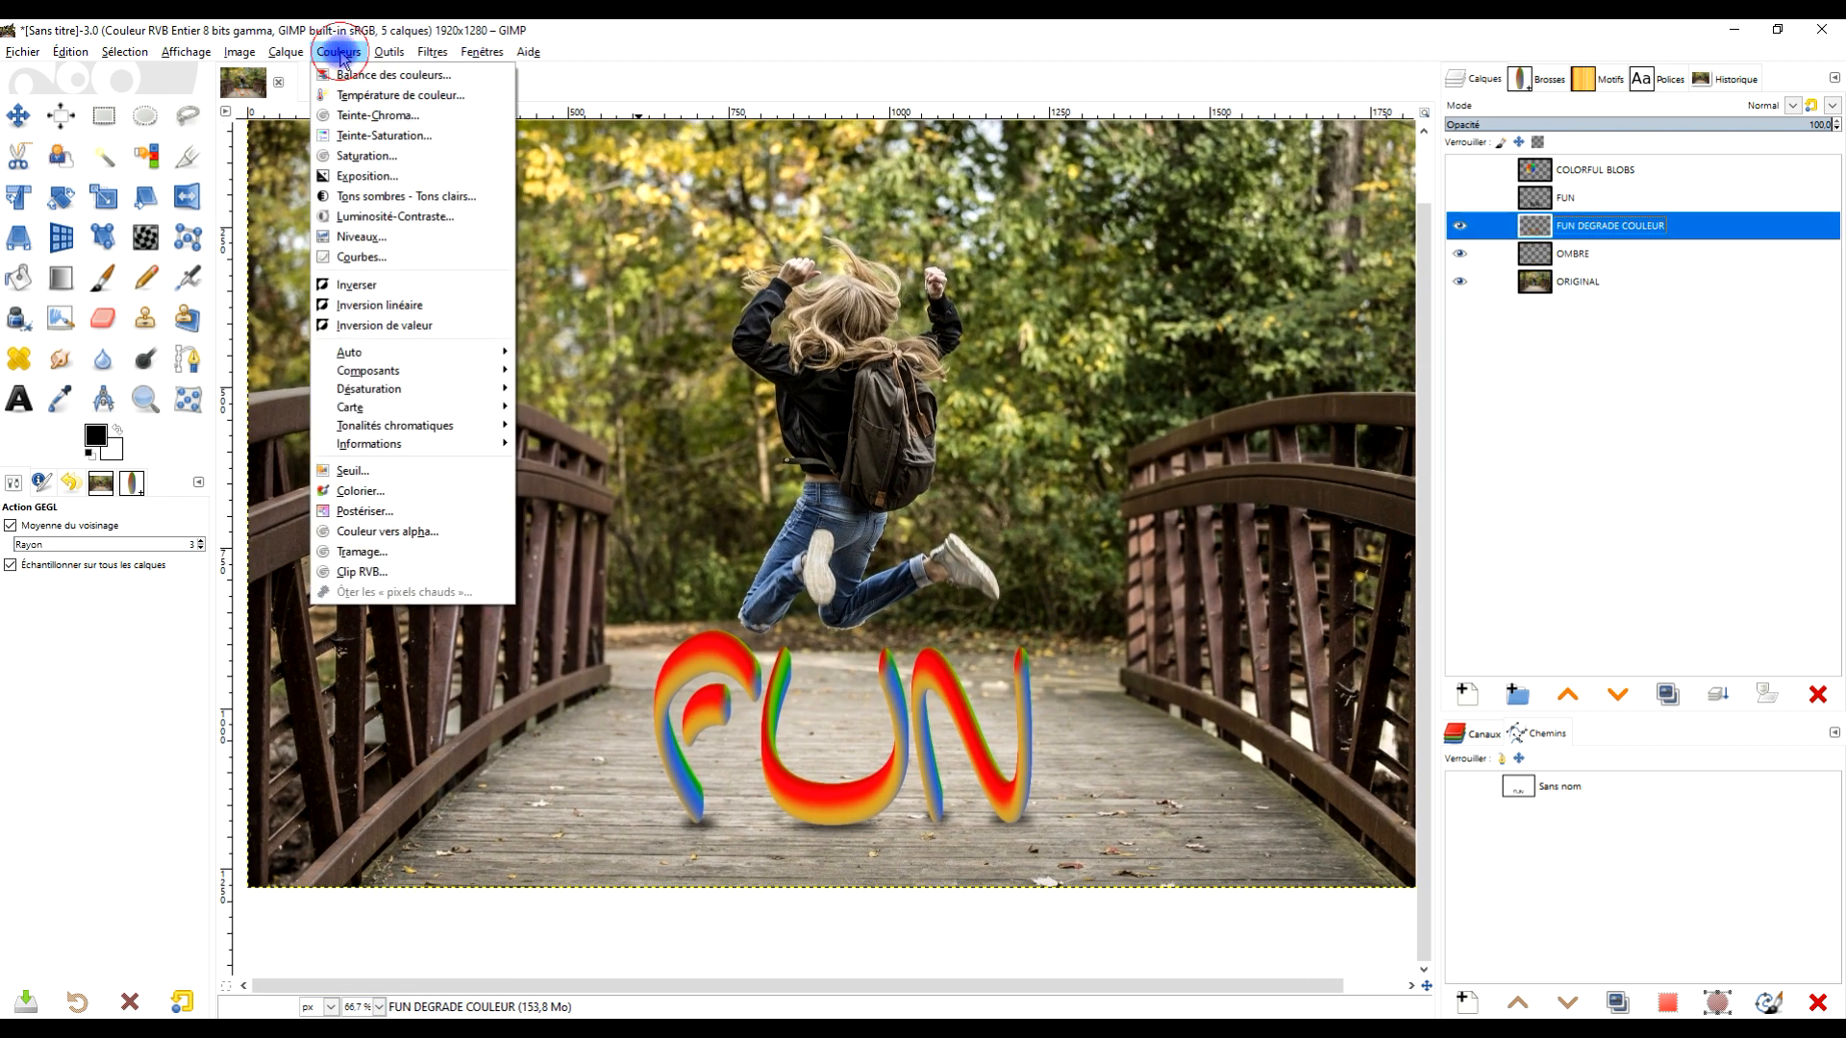
click(400, 257)
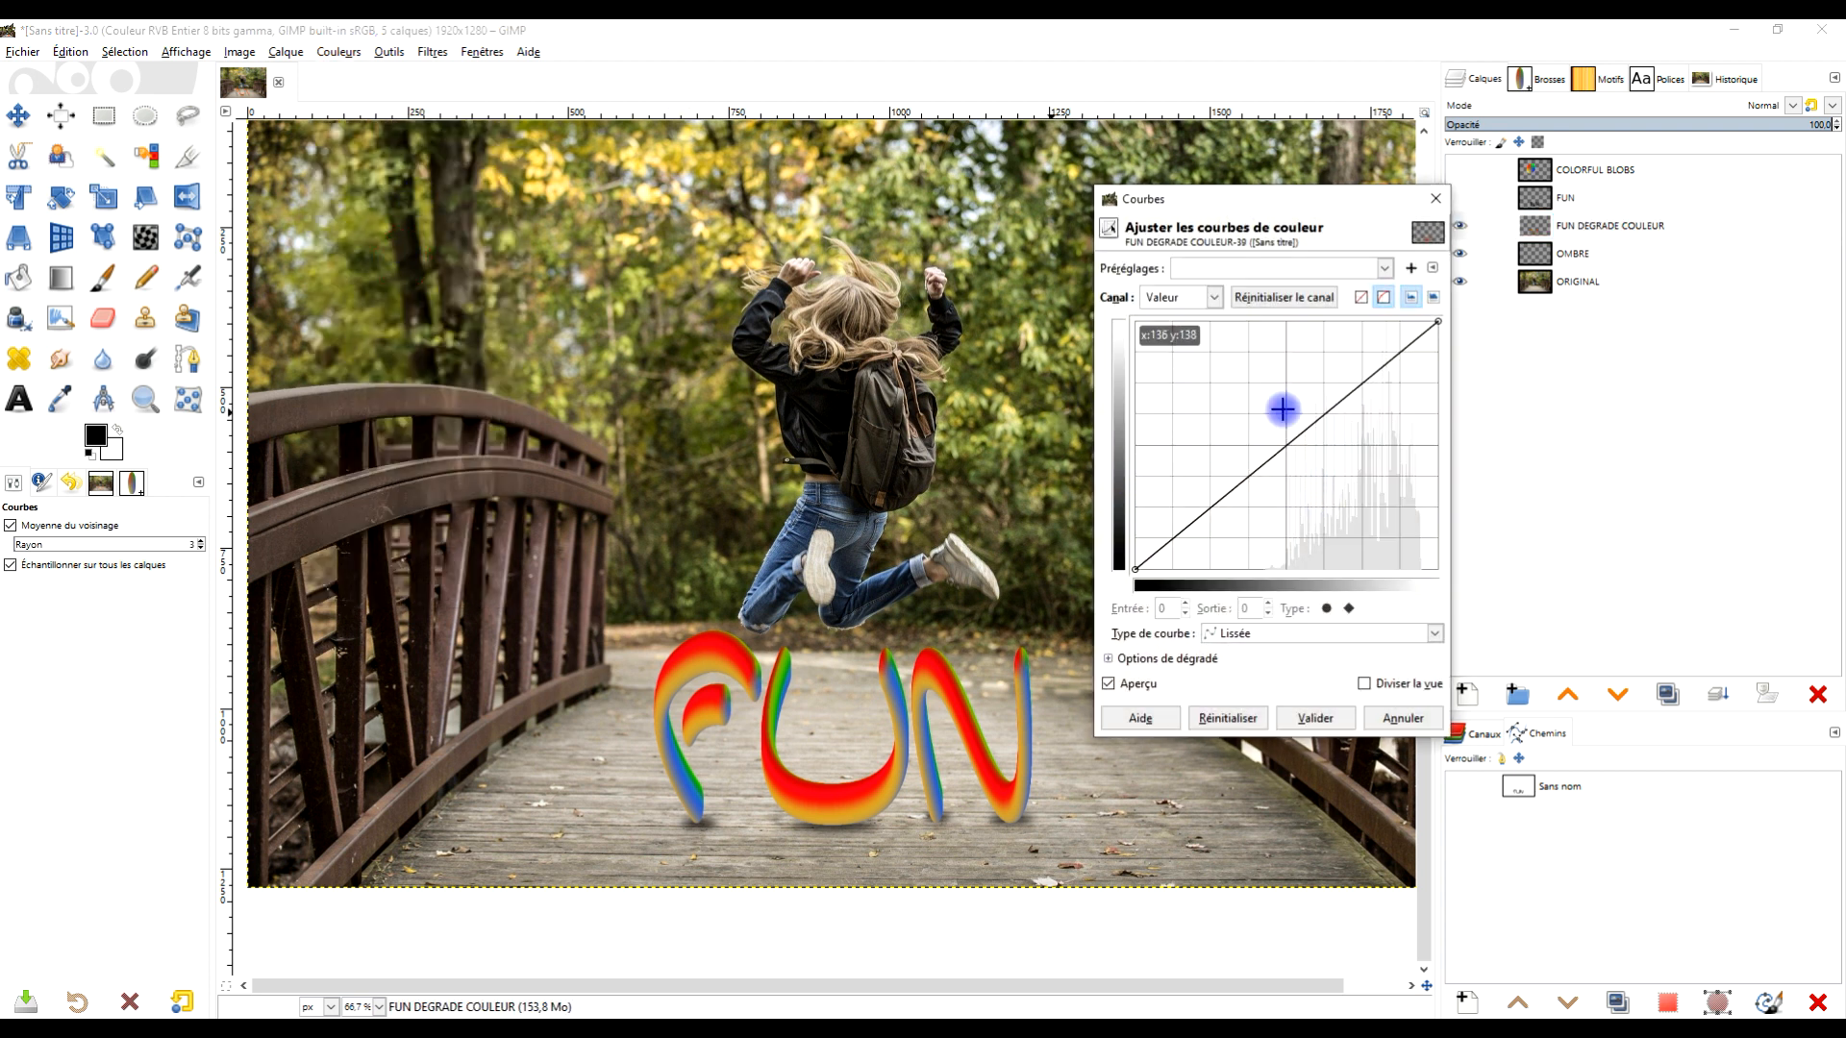
drag(1254, 473, 1240, 514)
drag(1347, 416, 1339, 352)
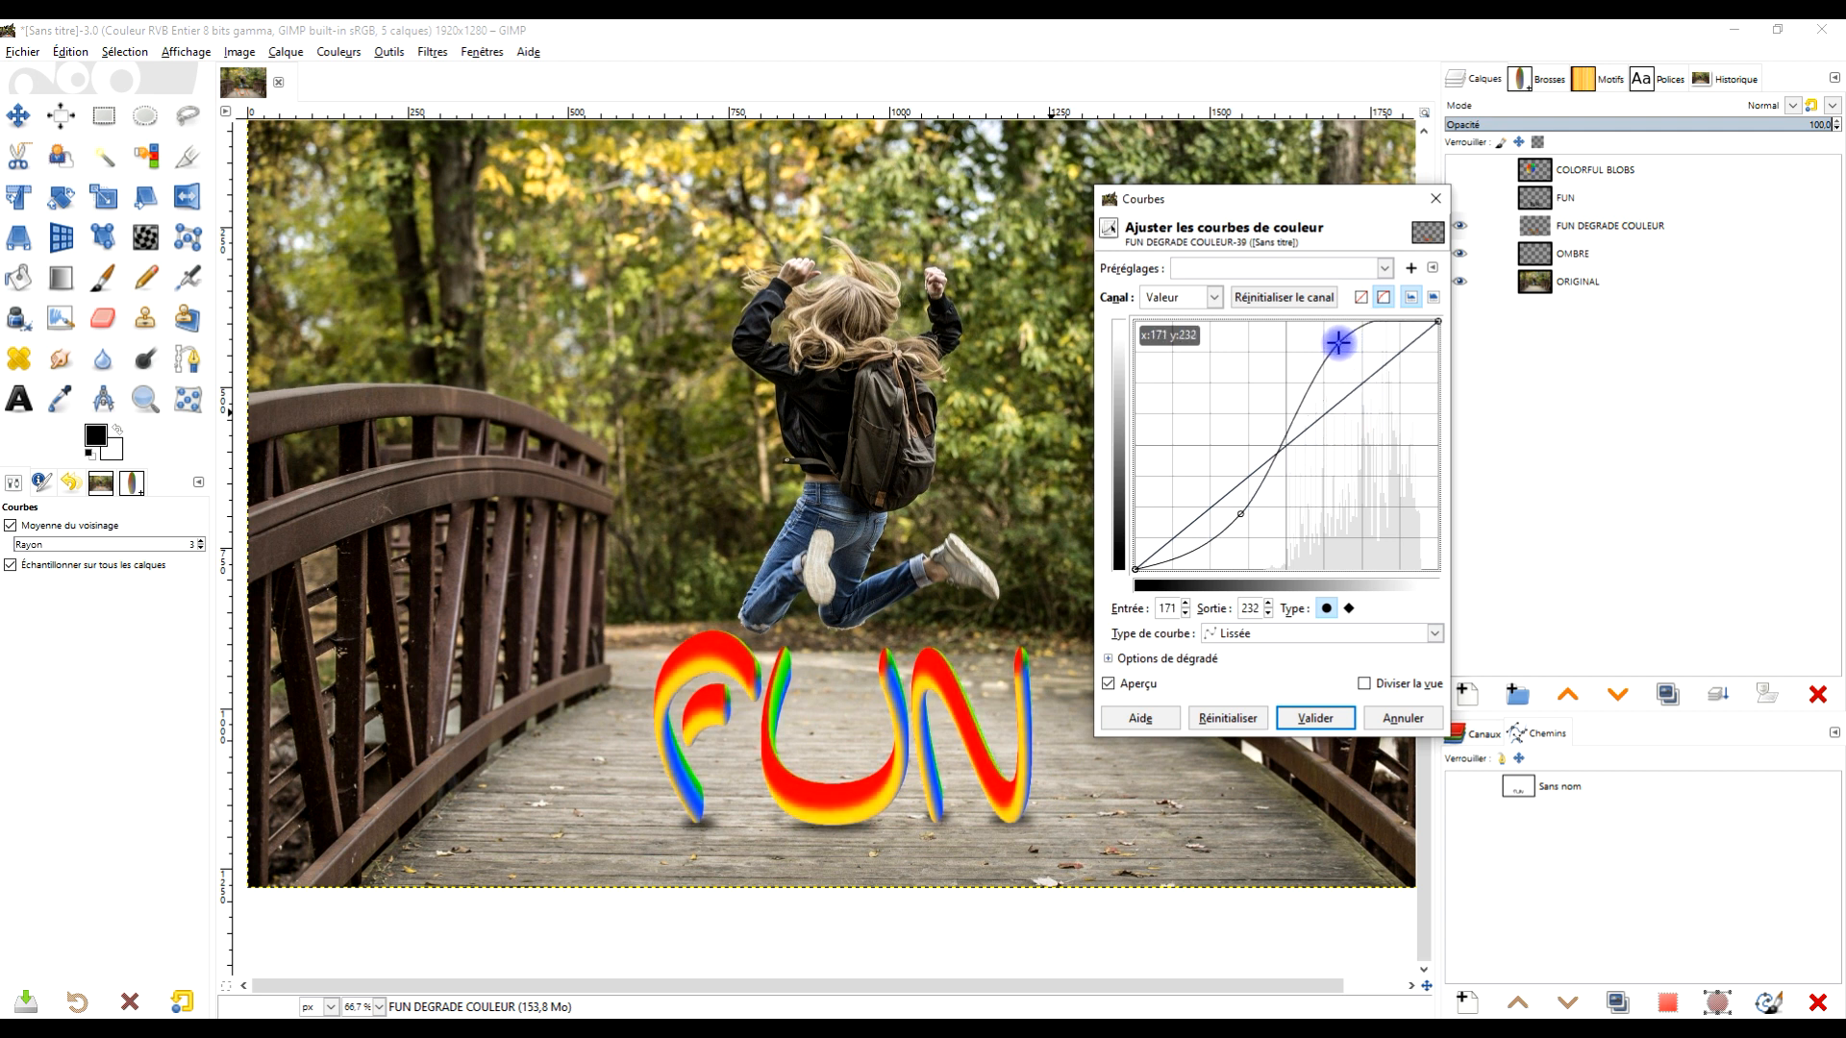
drag(1337, 344, 1338, 360)
click(1314, 719)
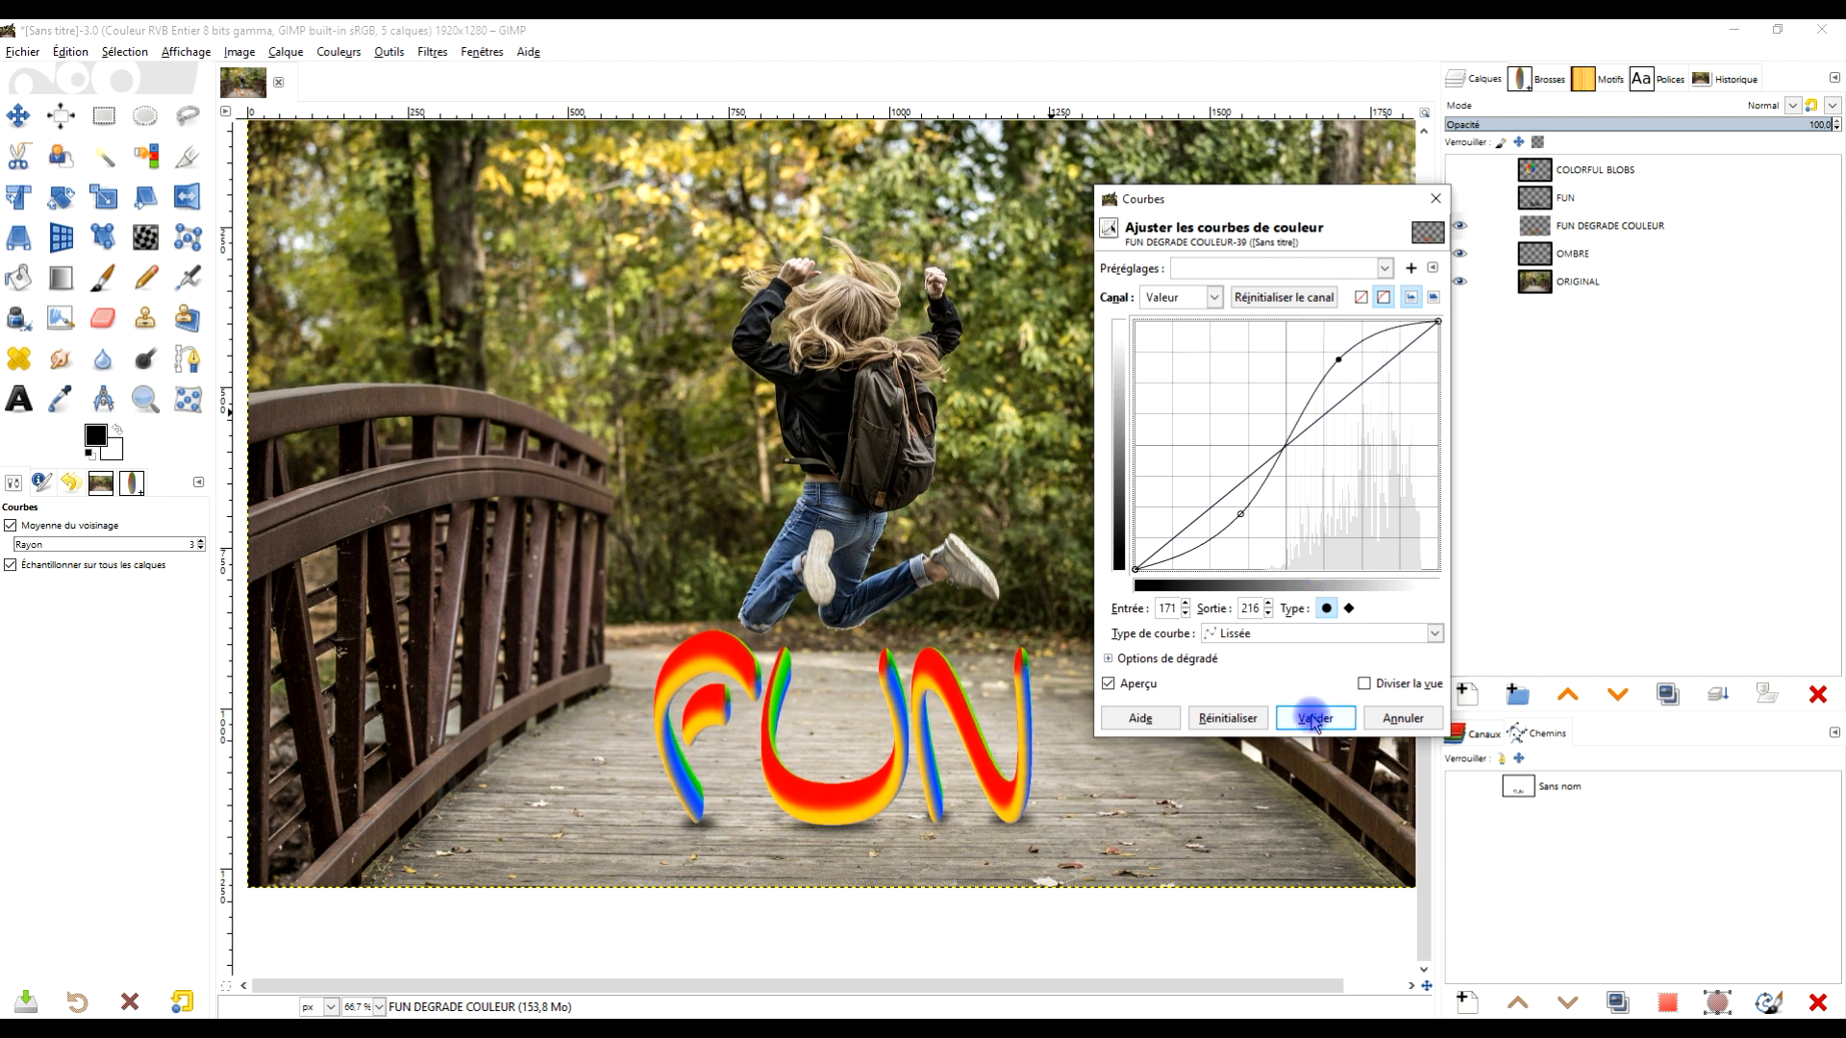
- Crop the image to a portrait area about 777 × 1232 px around the jumping girl and FUN letters
drag(1160, 378, 1071, 474)
scroll(1029, 537, down, 1)
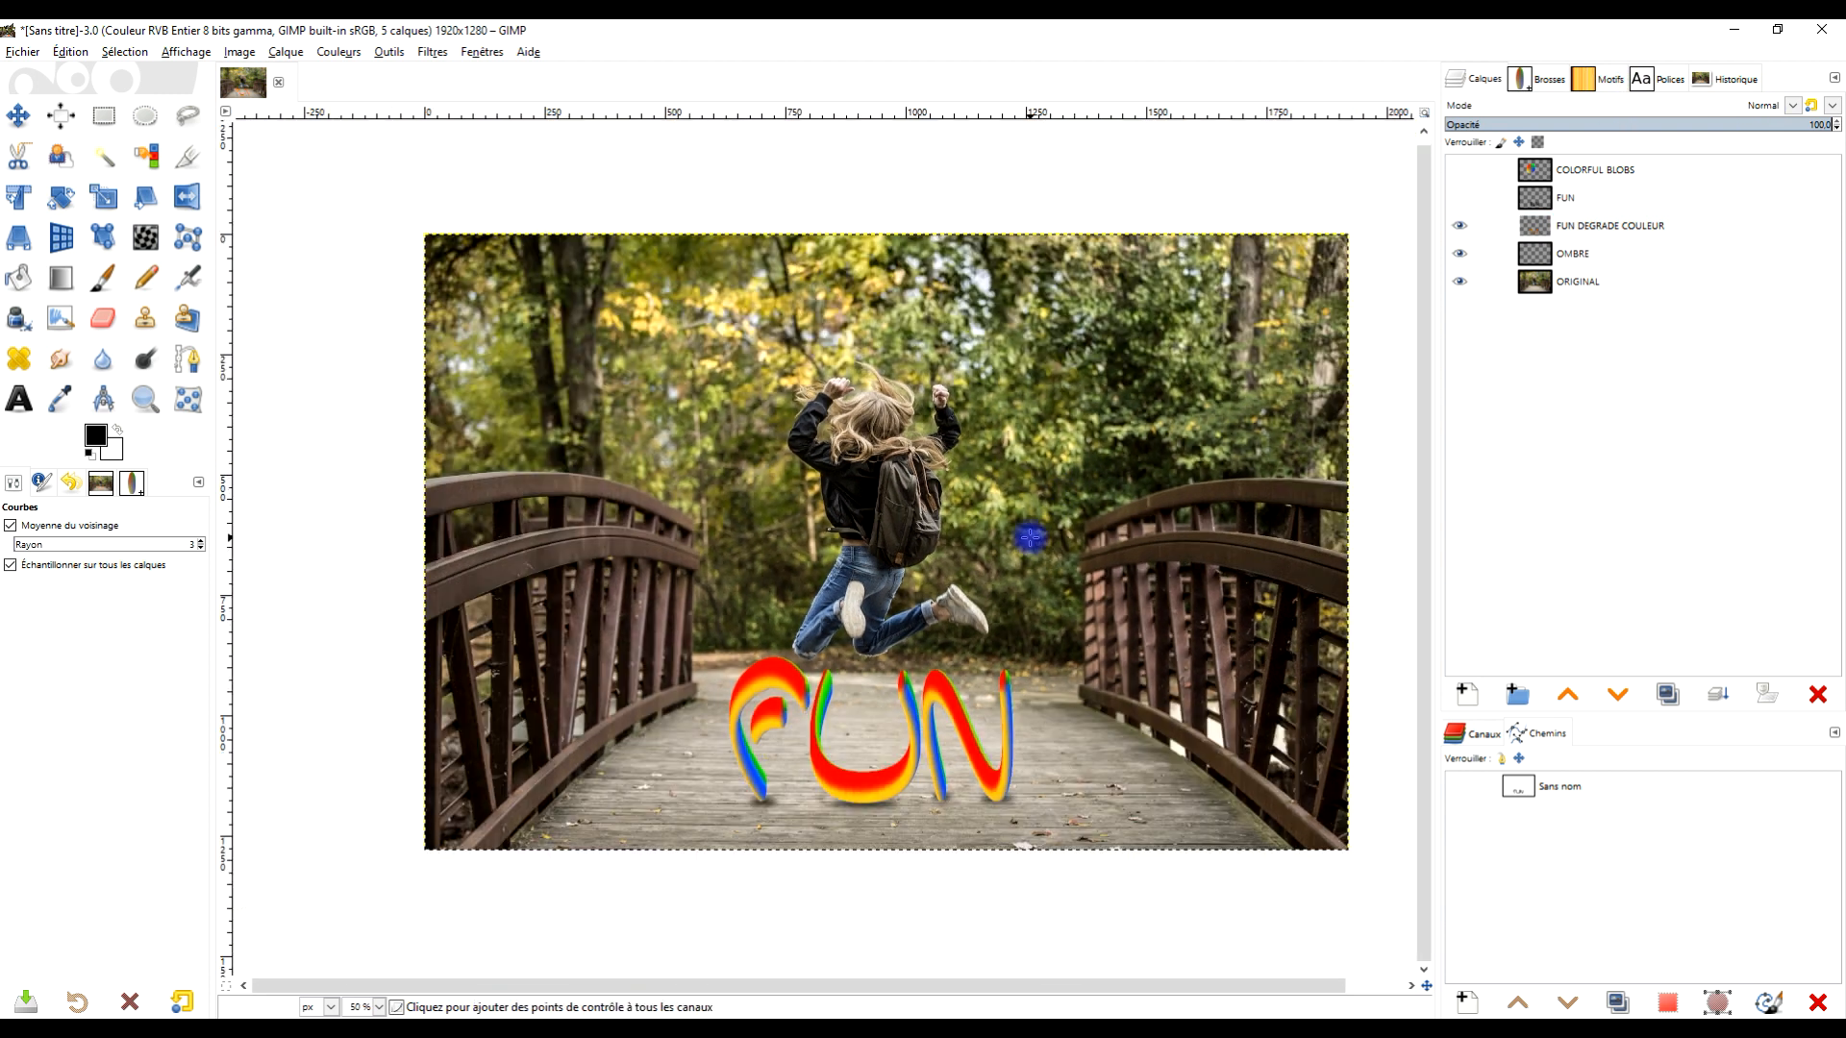
scroll(1027, 533, up, 1)
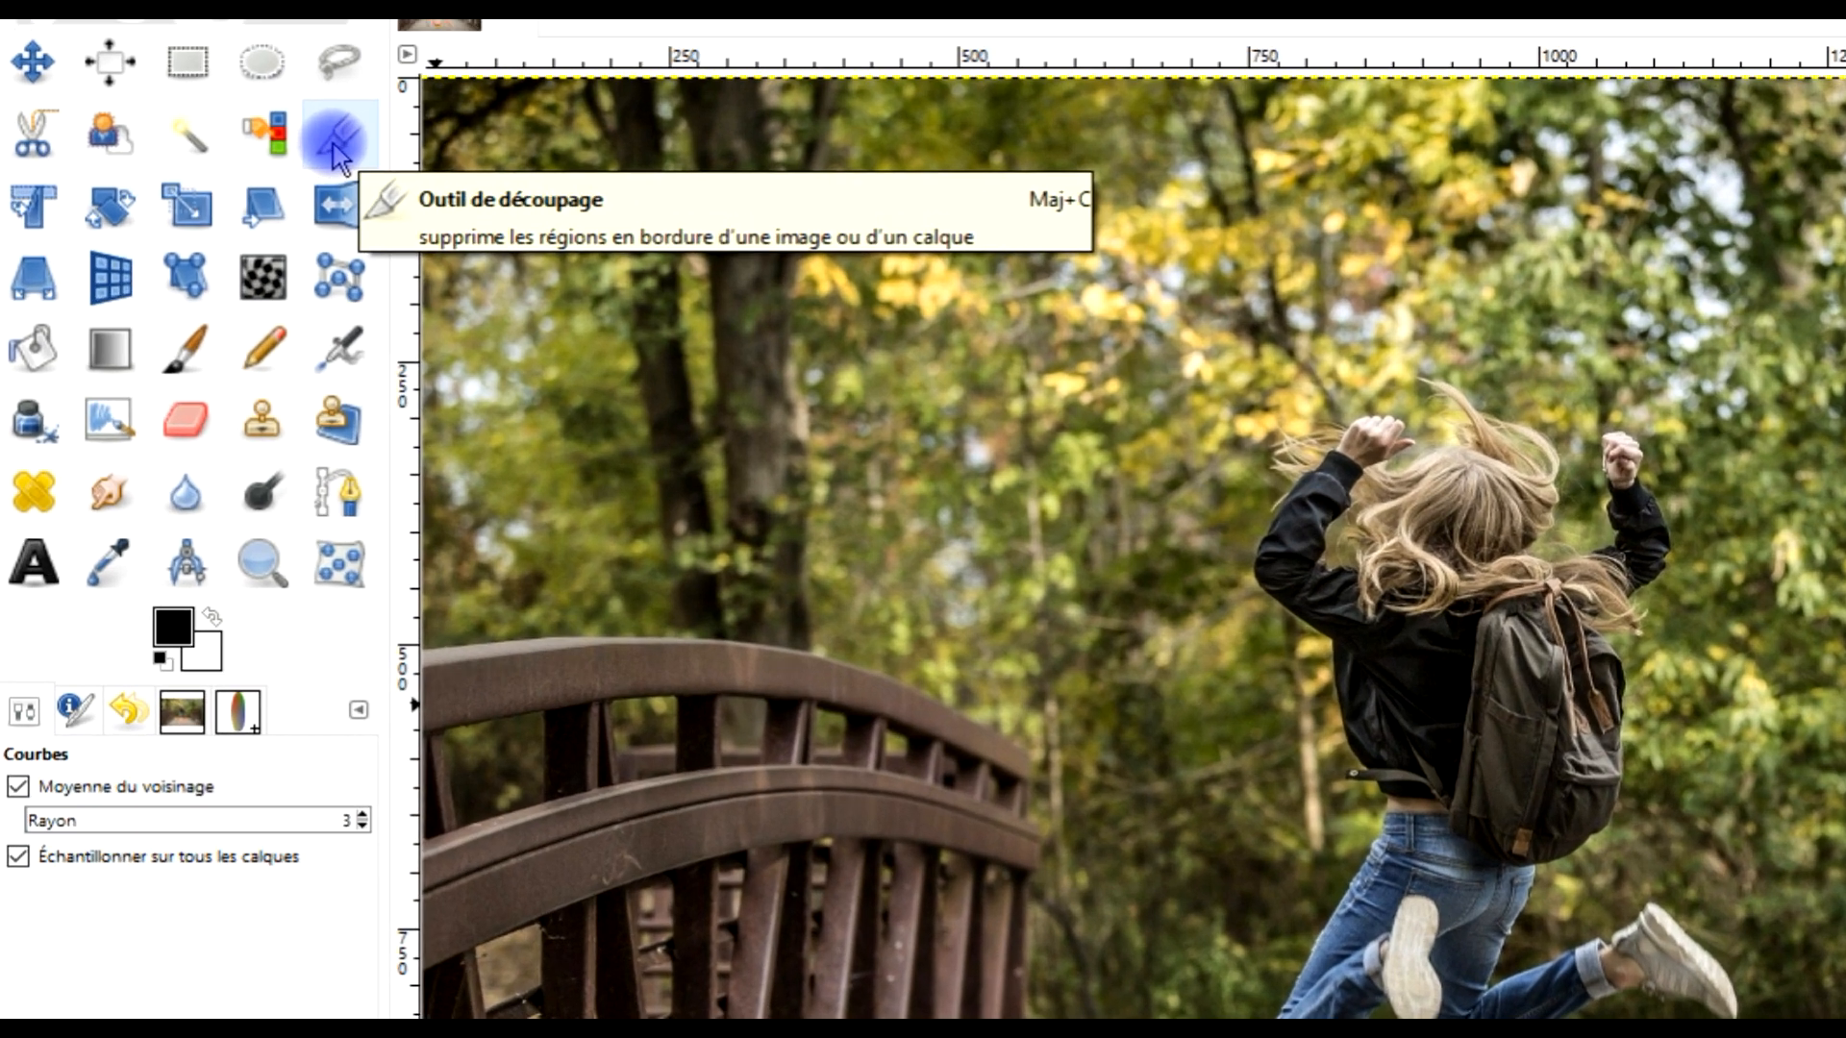
click(337, 149)
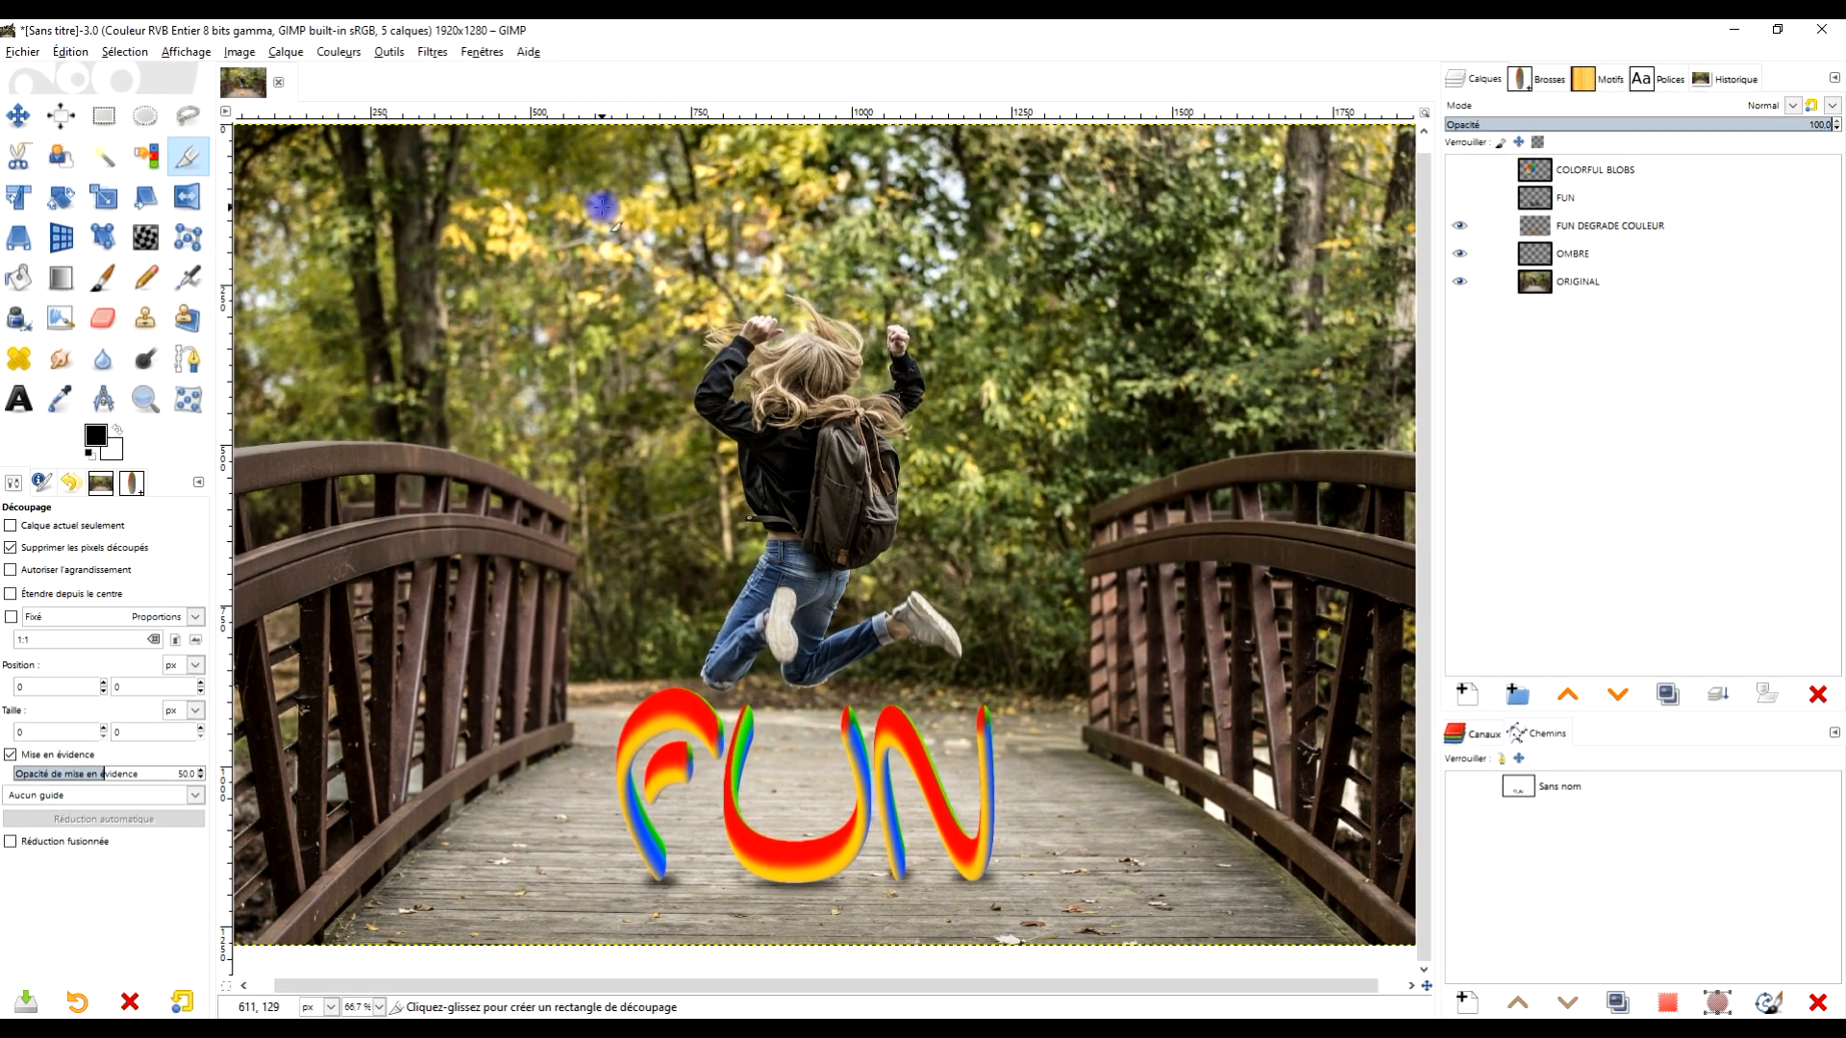
drag(1053, 203, 1459, 839)
drag(807, 556, 1076, 964)
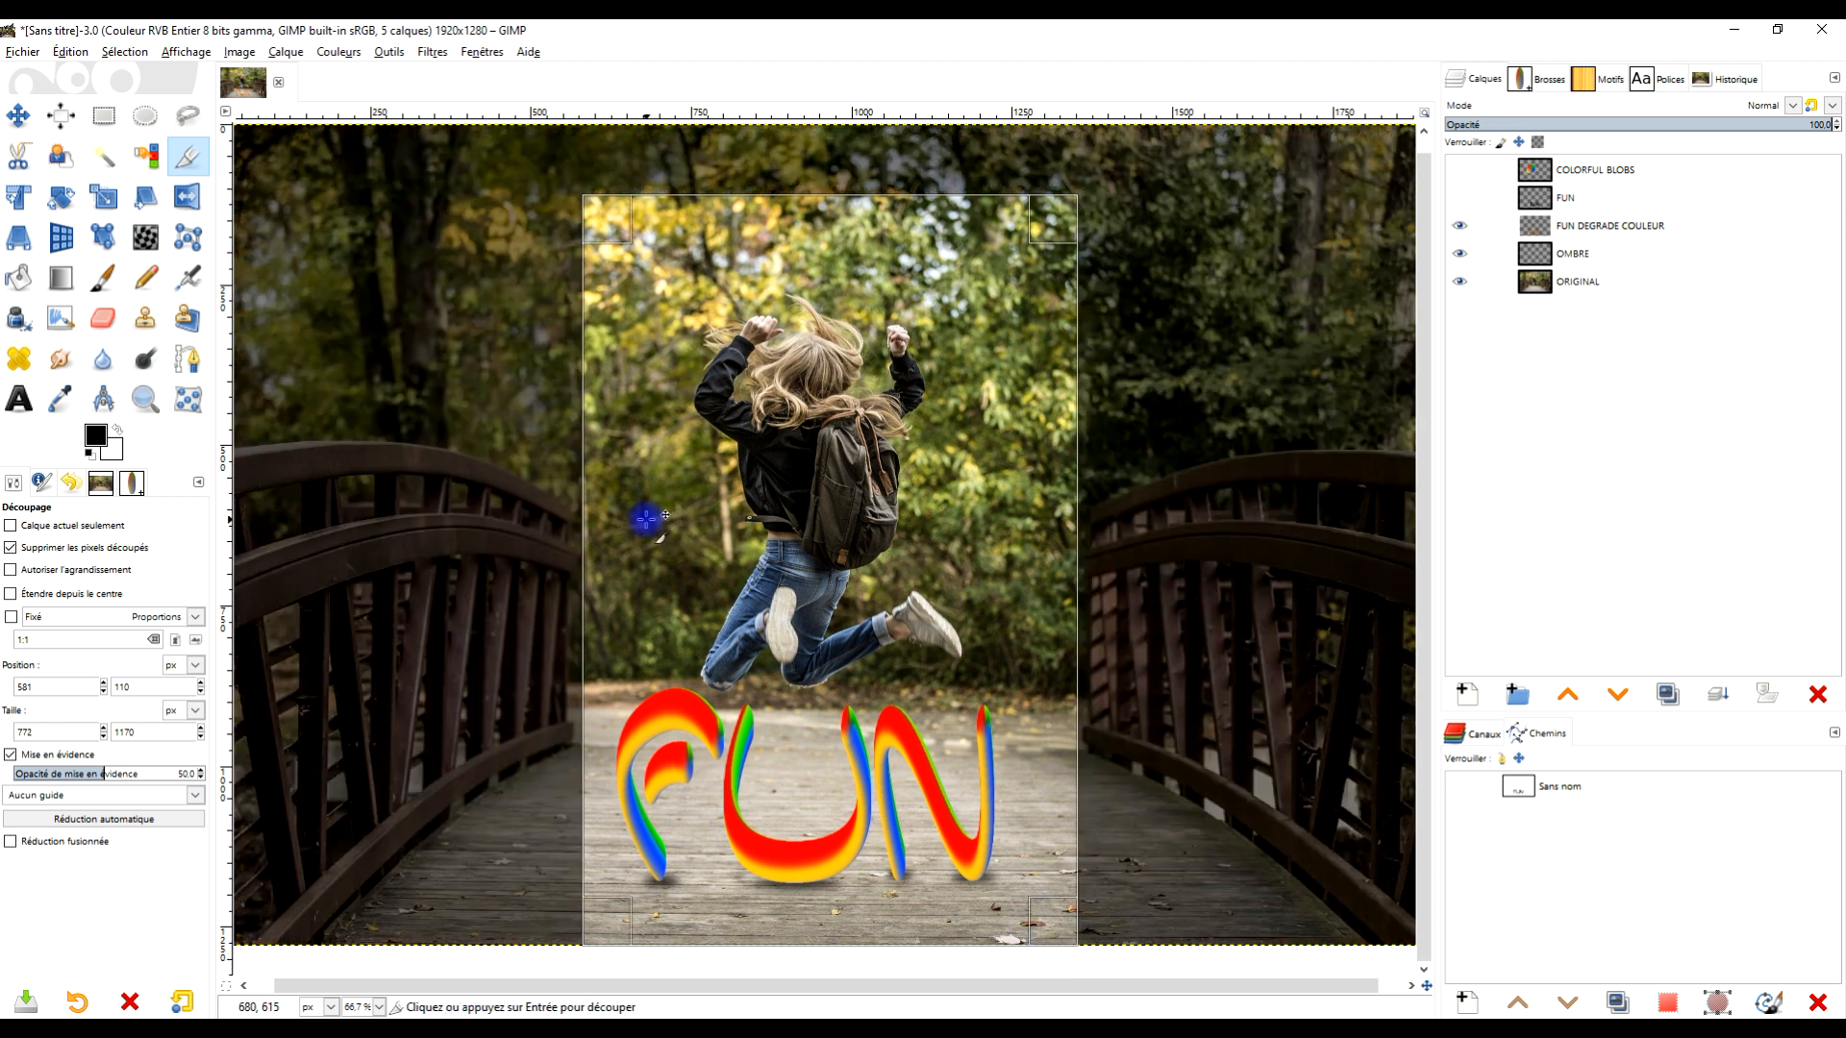
drag(609, 523, 609, 529)
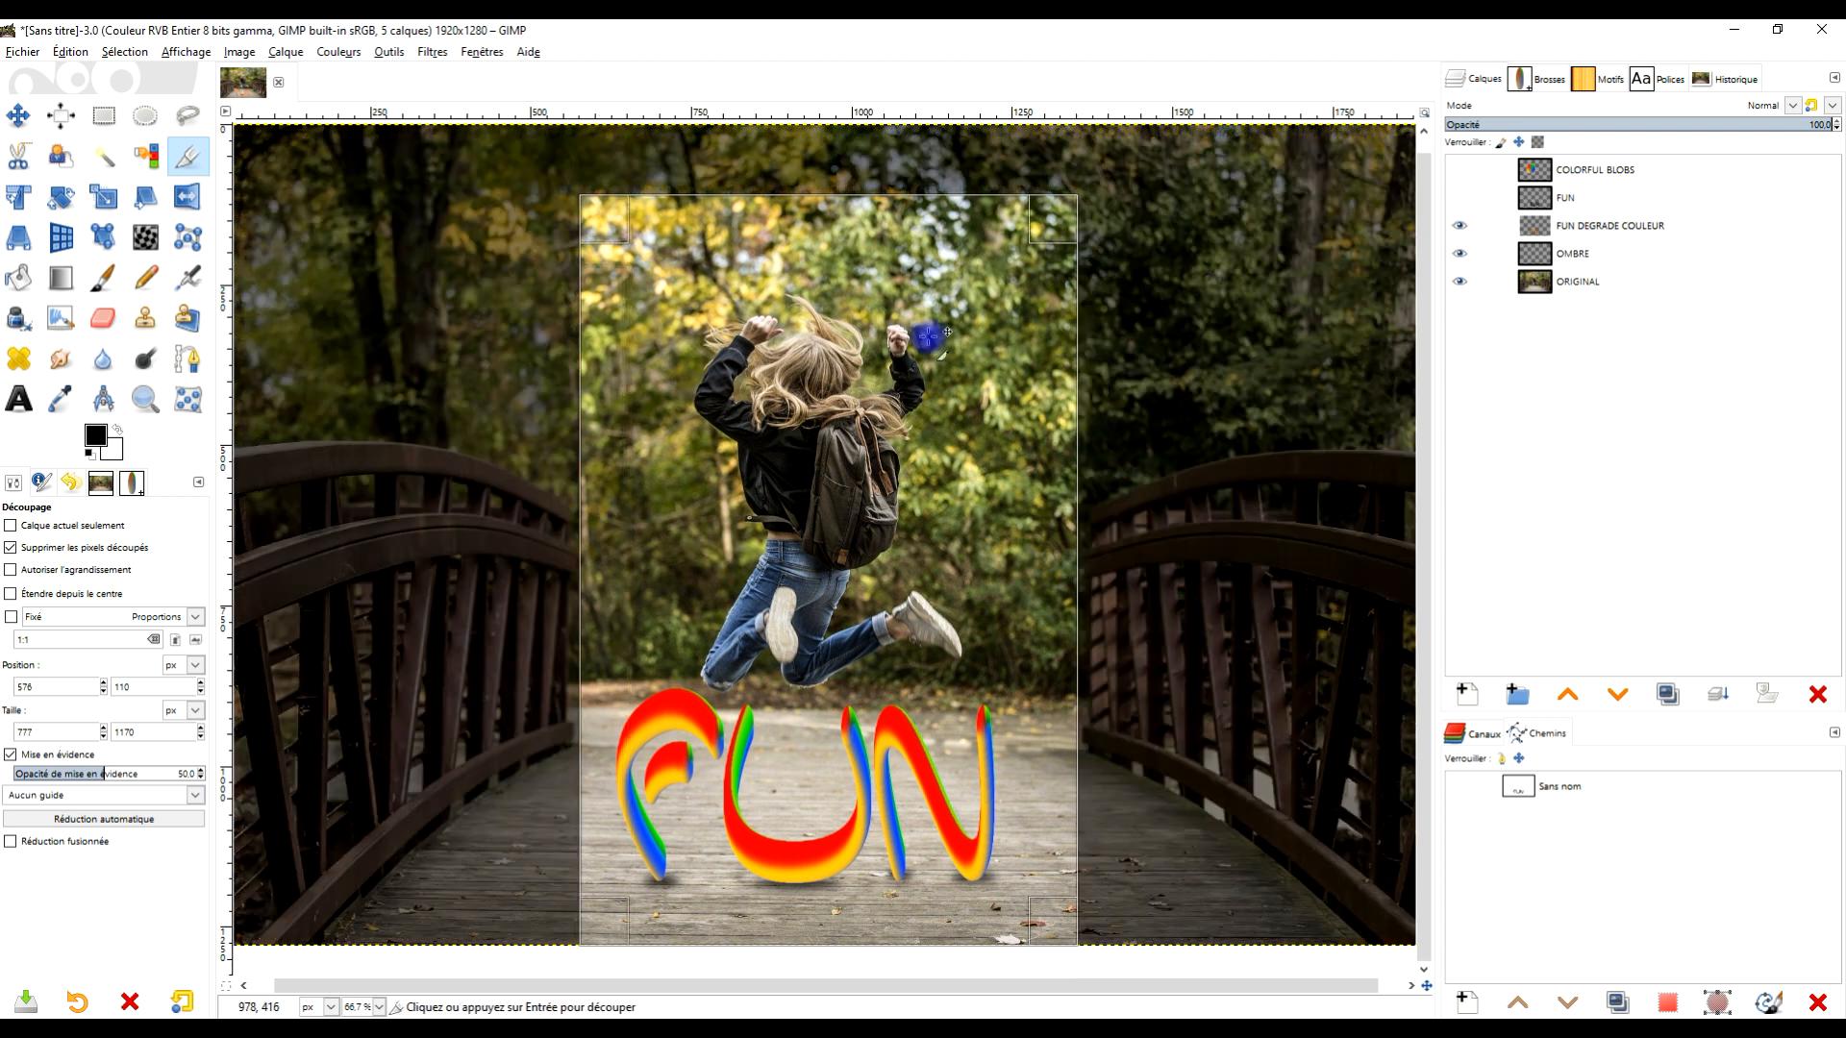
drag(862, 221, 872, 162)
scroll(851, 478, down, 3)
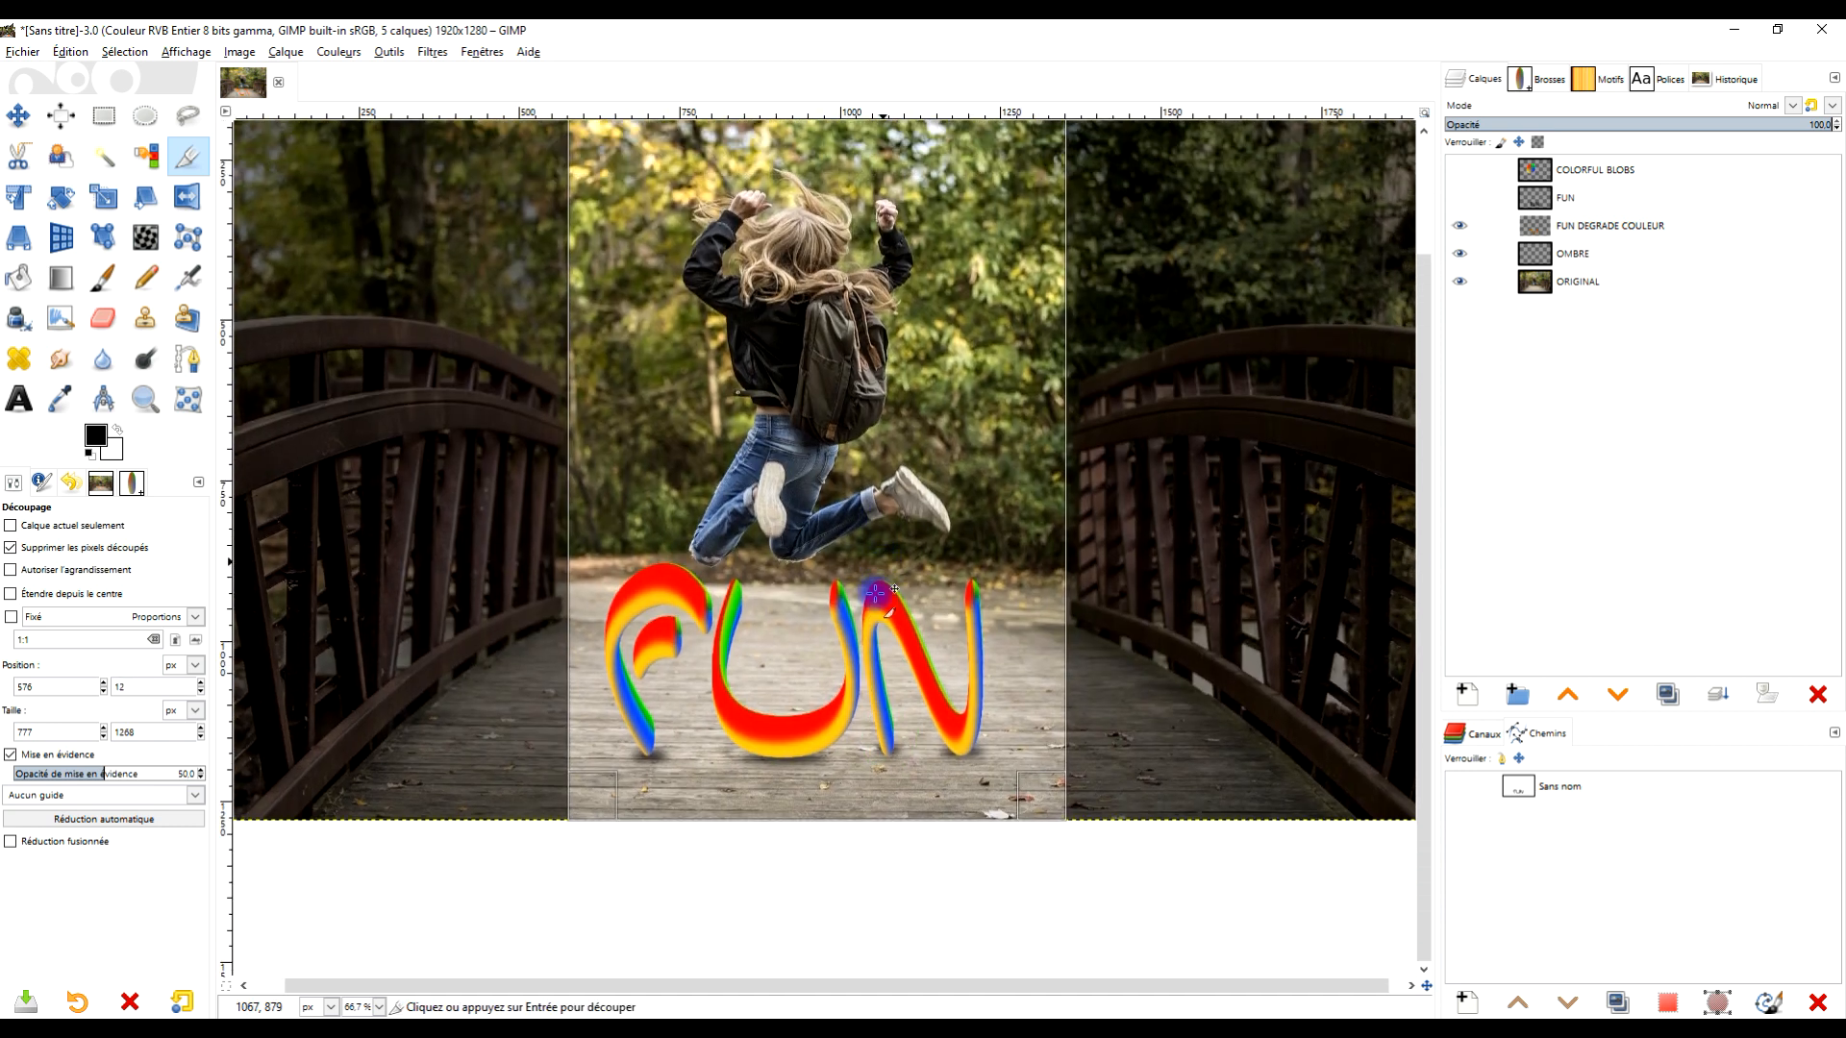
drag(815, 803, 807, 776)
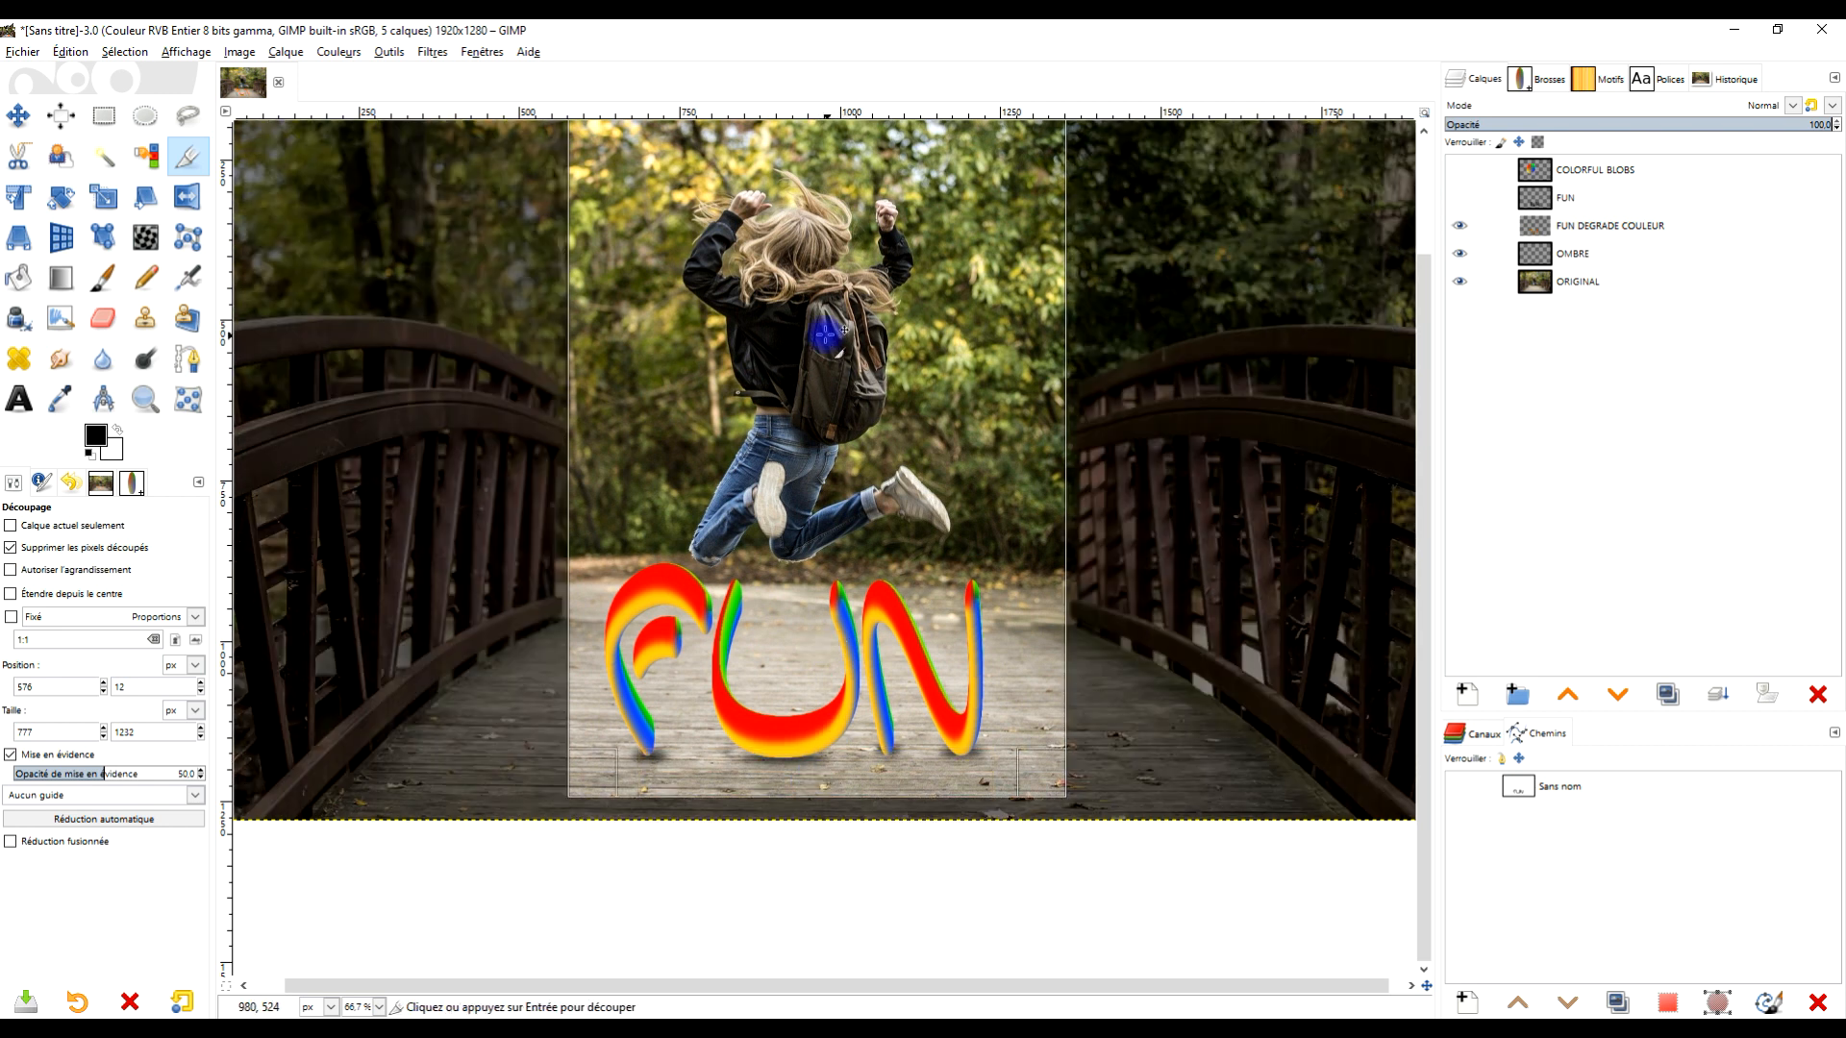
click(817, 327)
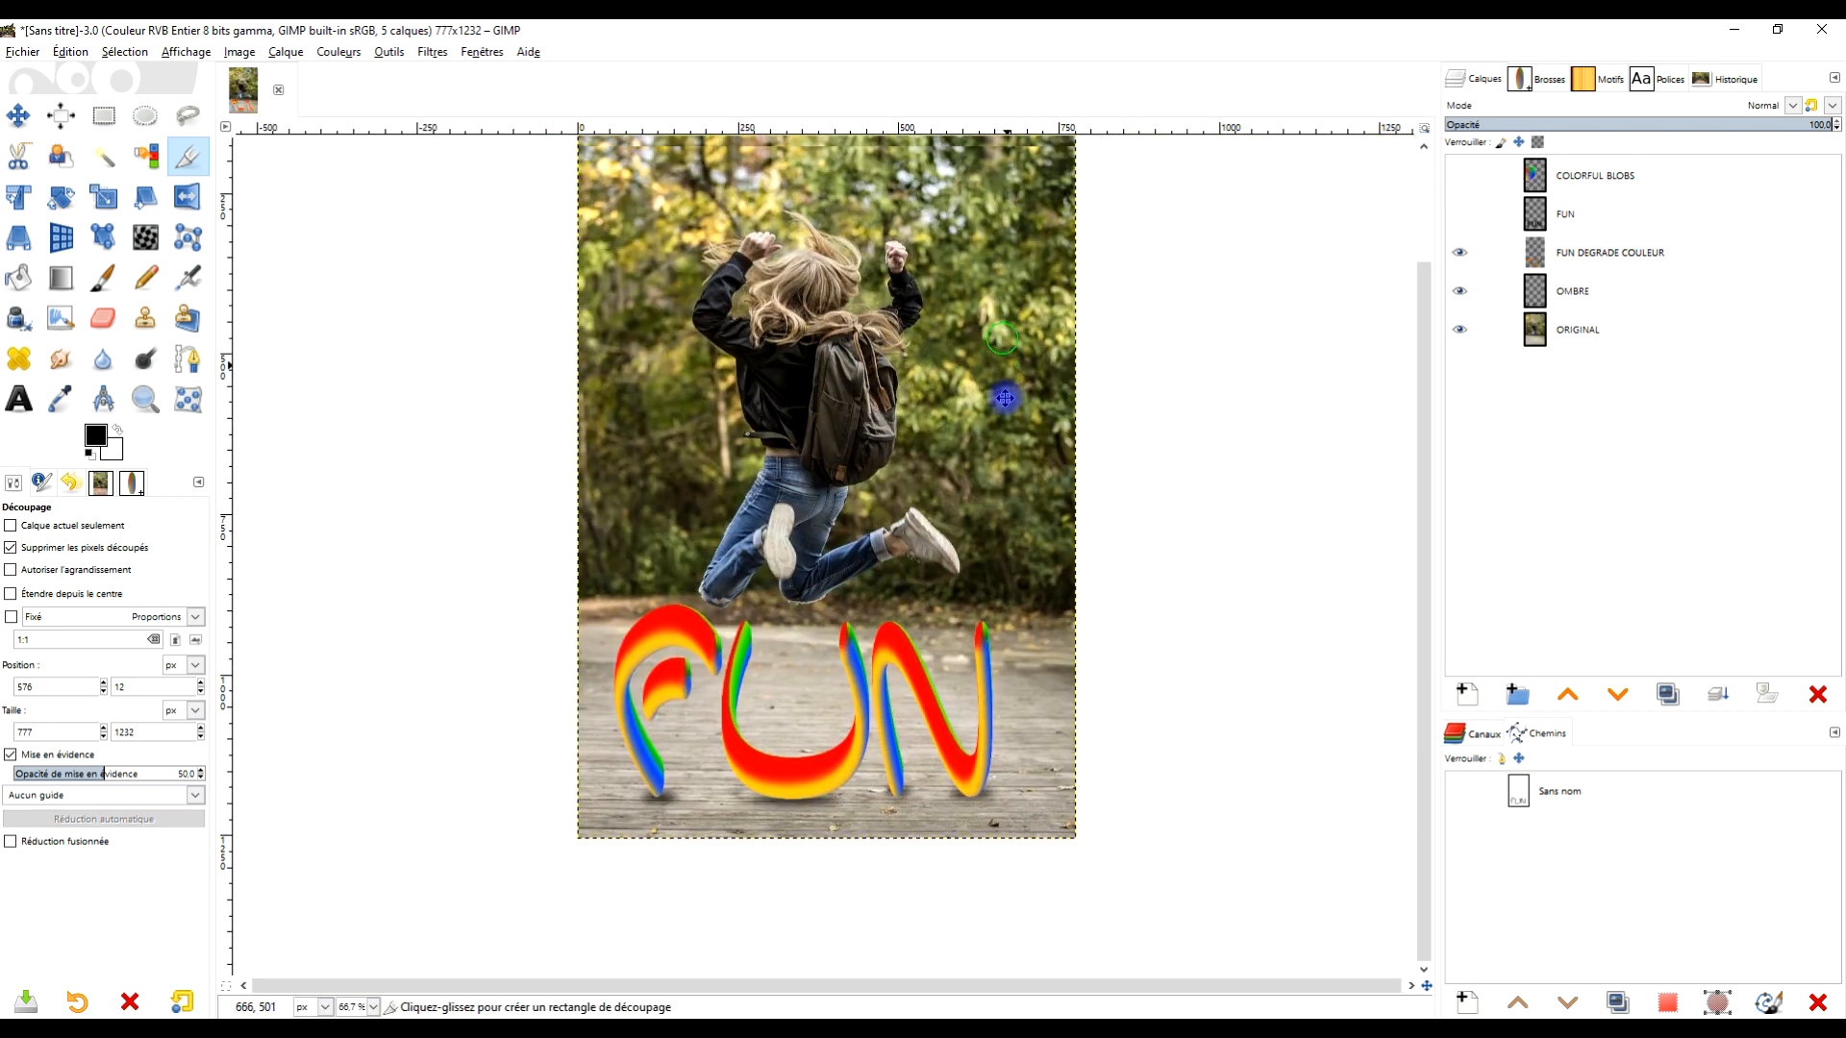